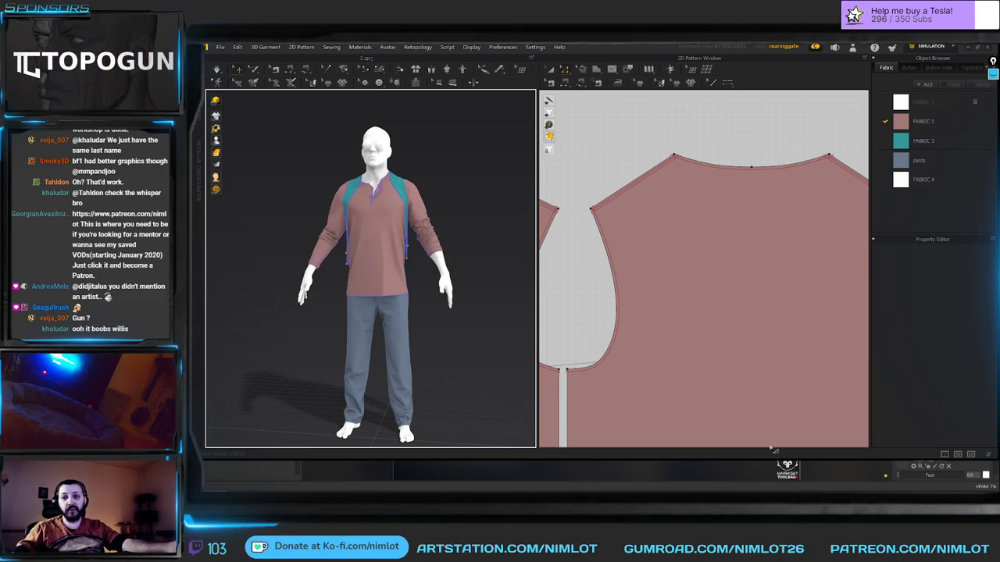
In ZBrush, isolate one lower leg of the body with symmetry off and duplicate it as its own subtool.
key("alt+Tab")
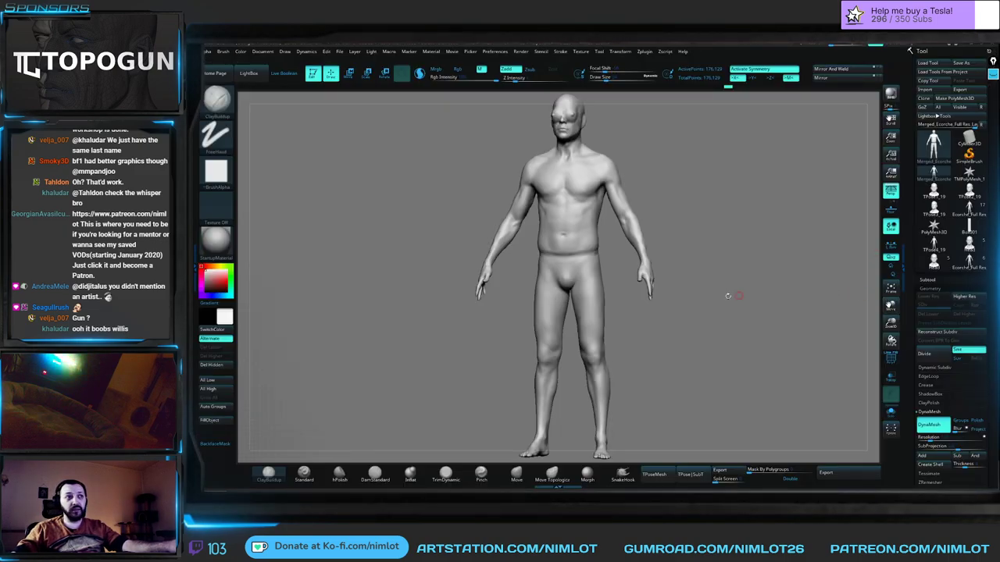
left_click_drag(722, 296, 719, 203)
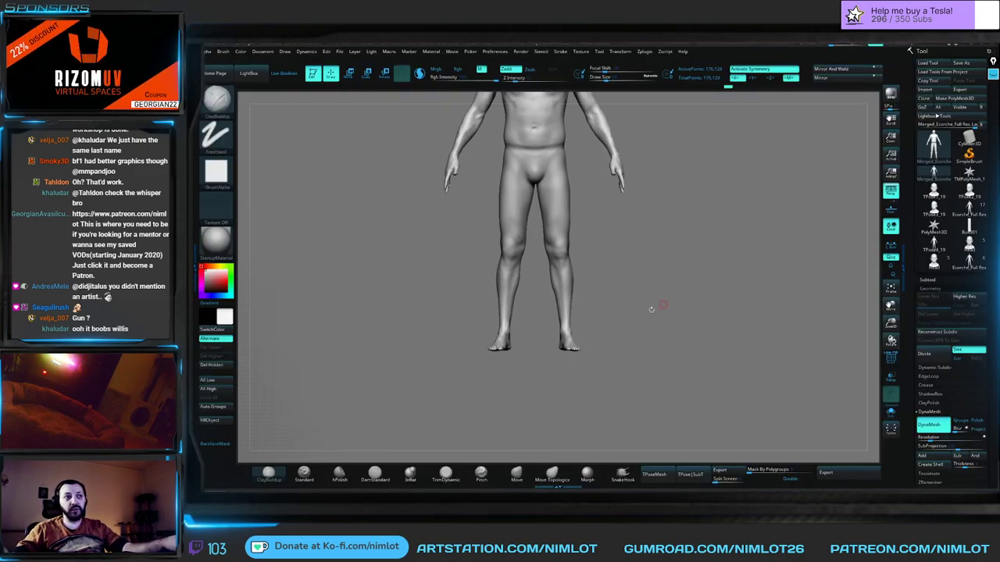
key("x")
left_click_drag(653, 382, 535, 272, "ctrl+shift")
key("f")
left_click_drag(698, 326, 696, 323)
key("ctrl+shift+d")
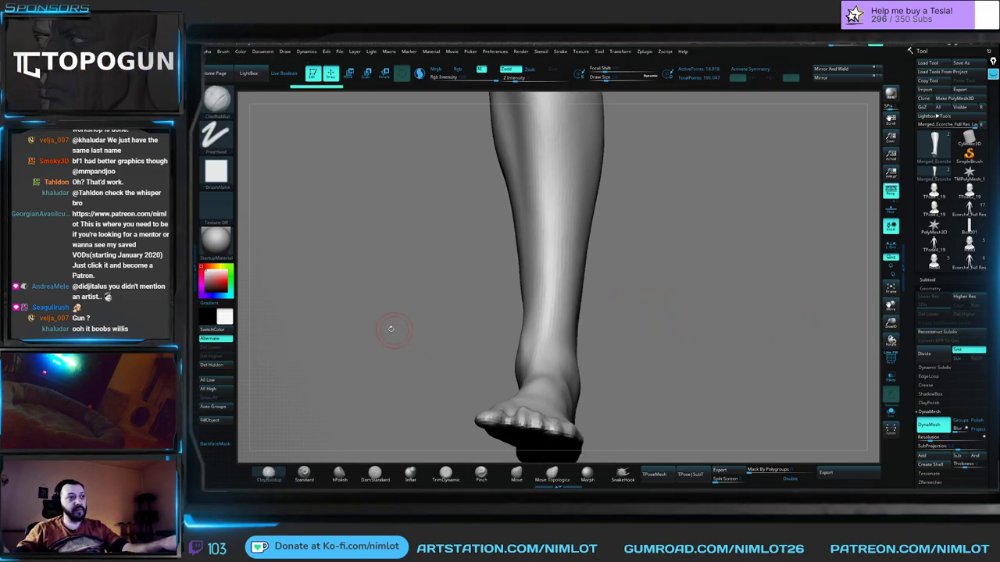
Fill the gaps between the toes with ClayBuildup and remesh the foot with DynaMesh.
mouse_move(391, 328)
left_mouse_down("shift")
mouse_move(371, 342)
mouse_move(502, 200)
left_mouse_up("shift")
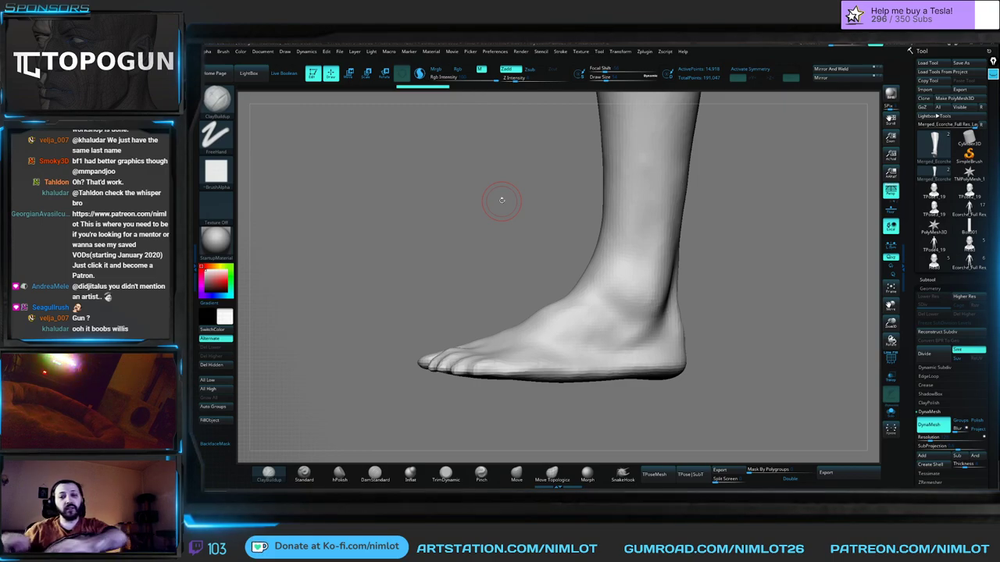
left_click_drag(398, 329, 492, 305)
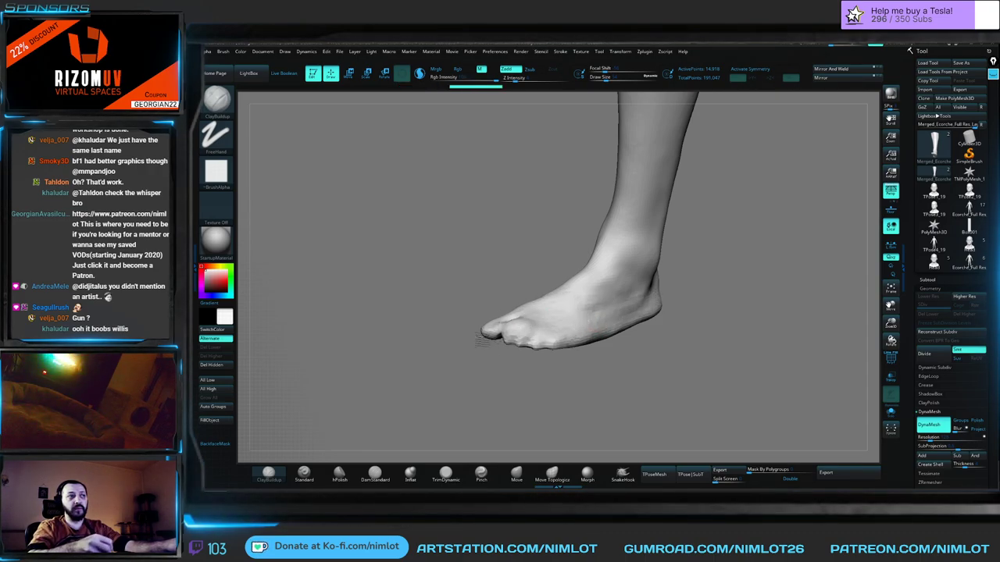
left_click_drag(488, 333, 493, 339)
mouse_move(428, 355)
left_mouse_down("ctrl")
mouse_move(448, 373)
mouse_move(560, 258)
left_mouse_up("ctrl")
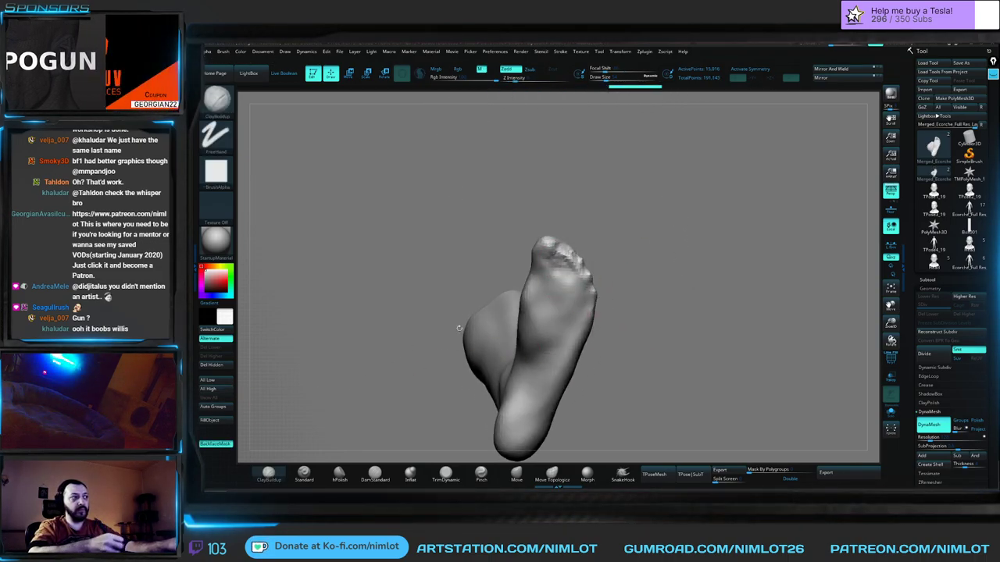
Build up clay over the toes and the top of the forefoot, then update the DynaMesh.
left_click_drag(417, 339, 553, 258)
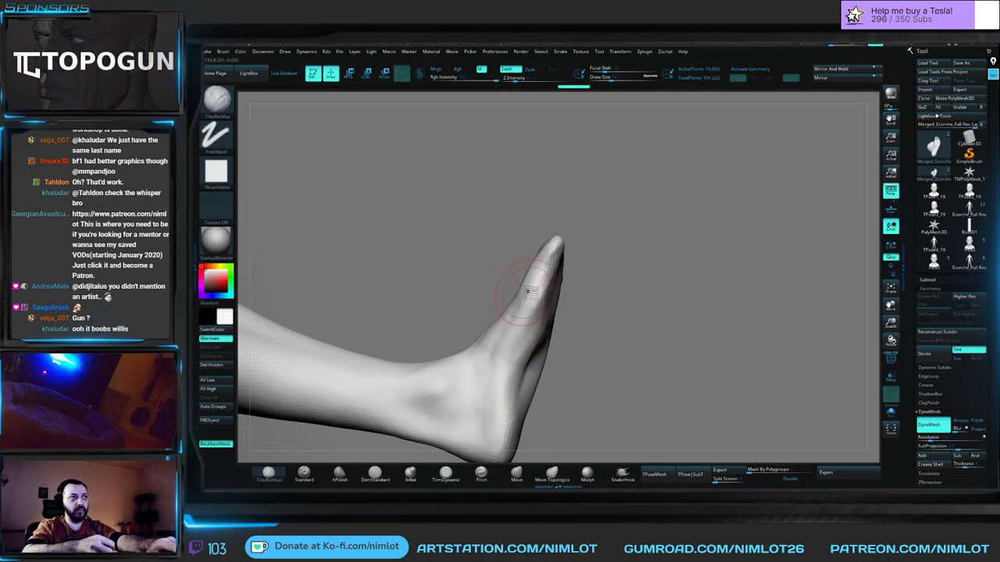
left_click_drag(501, 234, 538, 256)
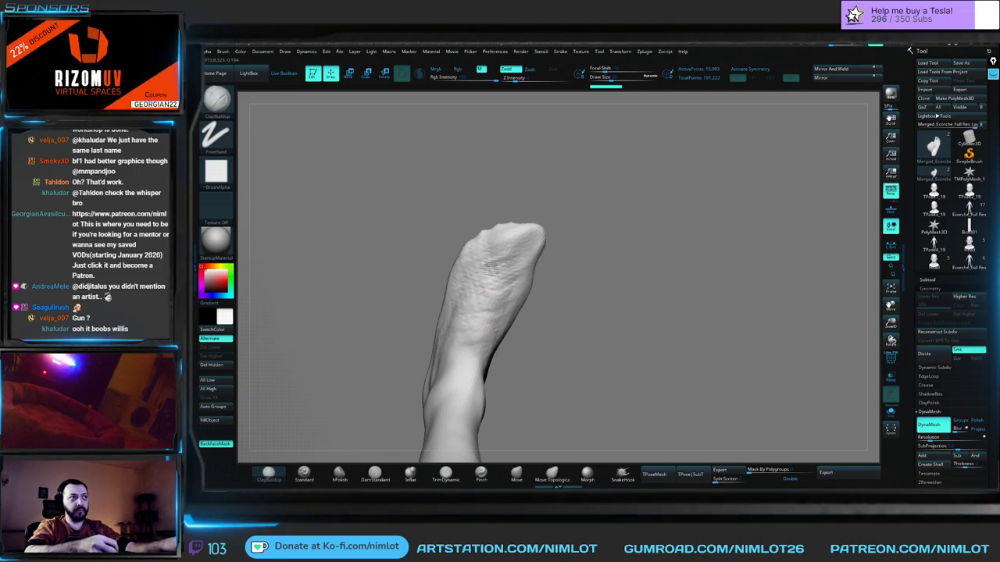
left_click_drag(614, 199, 629, 208, "ctrl")
right_click_drag(526, 219, 500, 231)
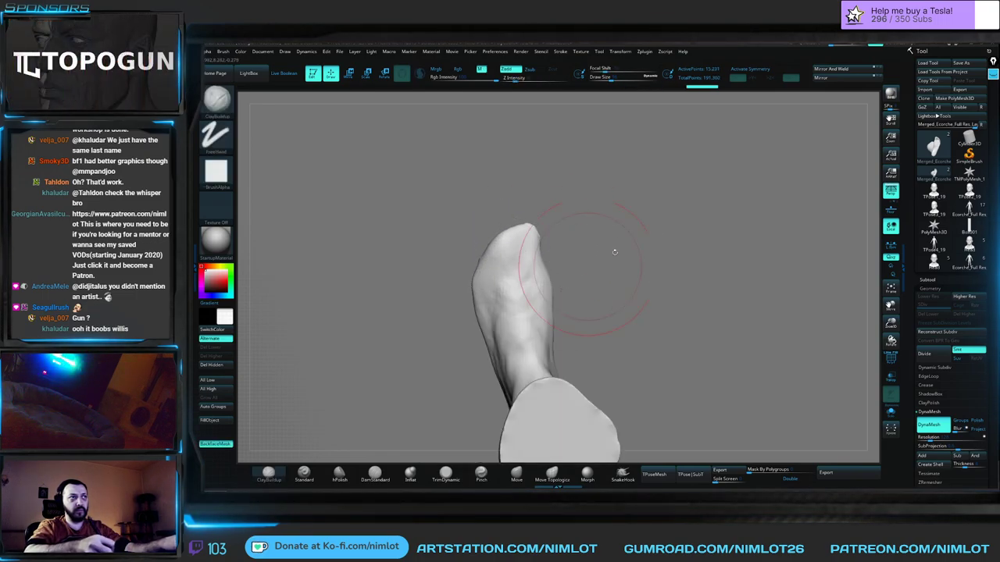
Solo the leg subtool, then fill and smooth the sole beneath the toes into one even surface.
mouse_move(602, 246)
left_mouse_down()
mouse_move(527, 254)
mouse_move(831, 199)
left_mouse_up()
left_click(888, 412)
mouse_move(707, 301)
left_mouse_down()
mouse_move(599, 256)
mouse_move(563, 274)
left_mouse_up()
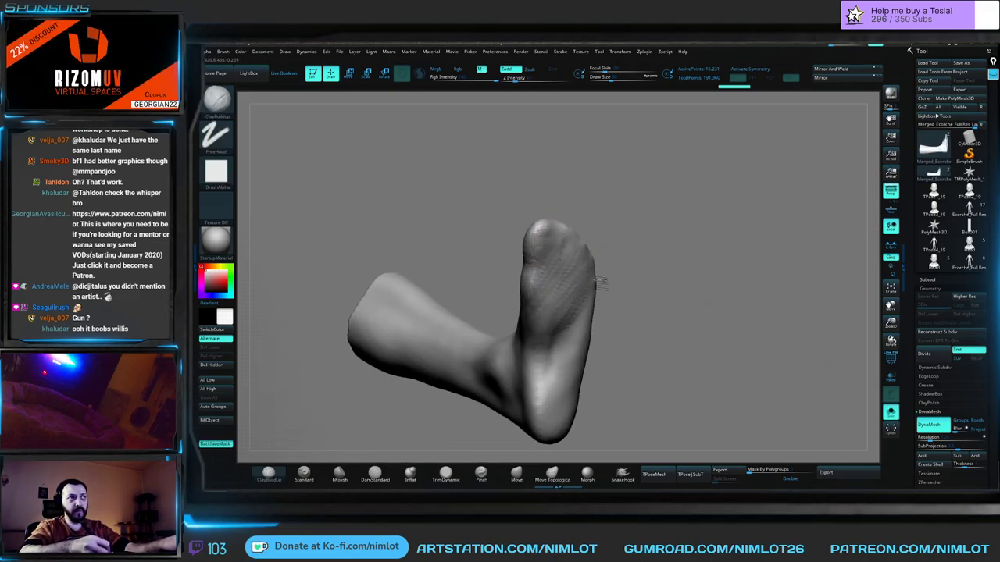
left_click_drag(553, 233, 540, 251, "shift")
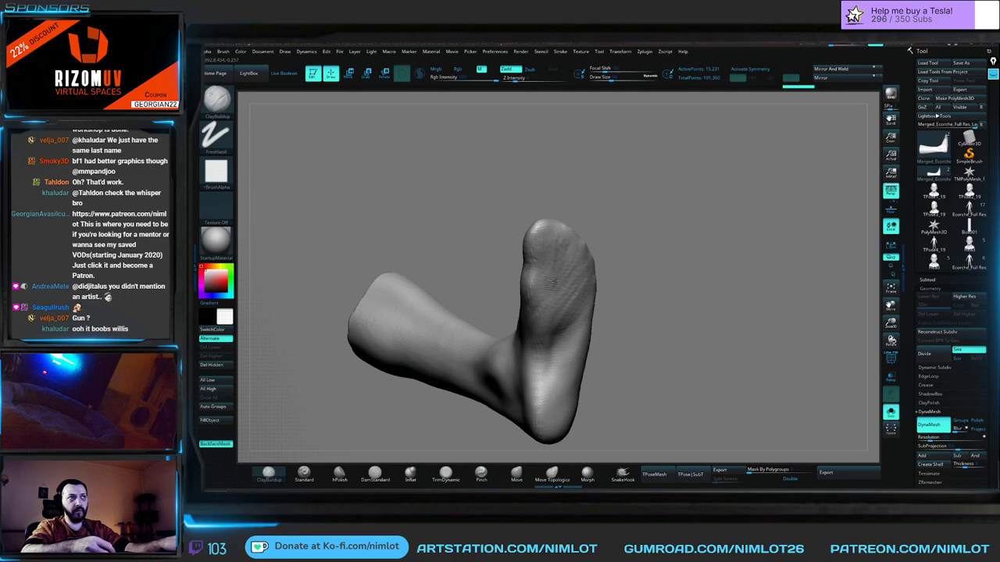
left_click_drag(698, 263, 685, 262)
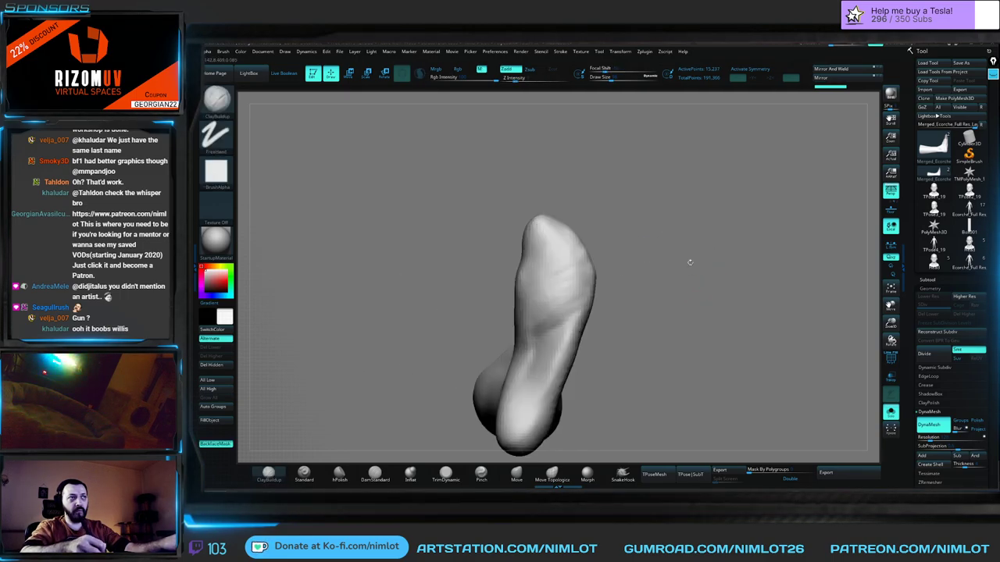
key("shift")
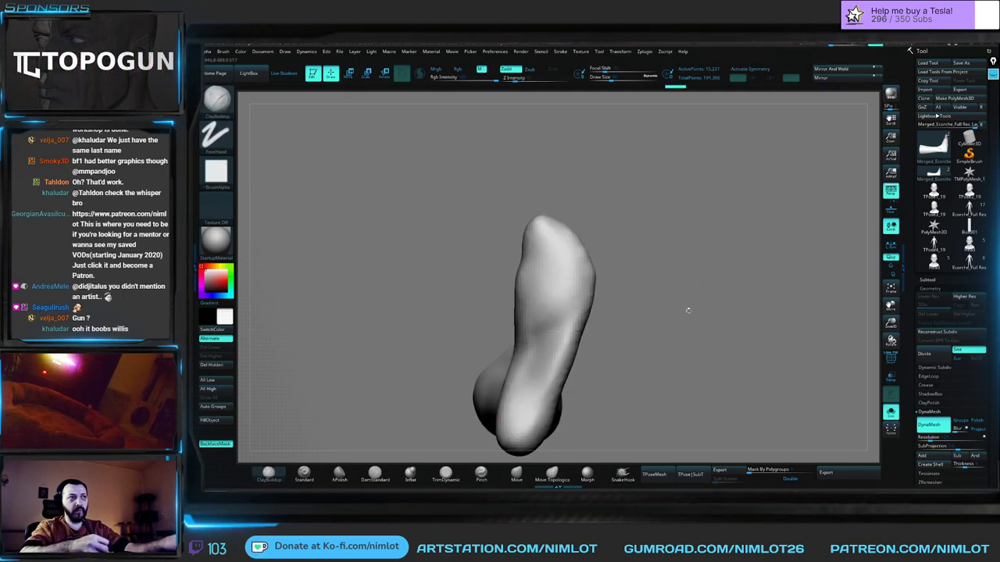
Build up clay across the forefoot and along the foot's inner side from the big toe to the heel and ankle.
mouse_move(698, 304)
left_mouse_down()
mouse_move(654, 259)
mouse_move(534, 266)
mouse_move(541, 236)
left_mouse_up()
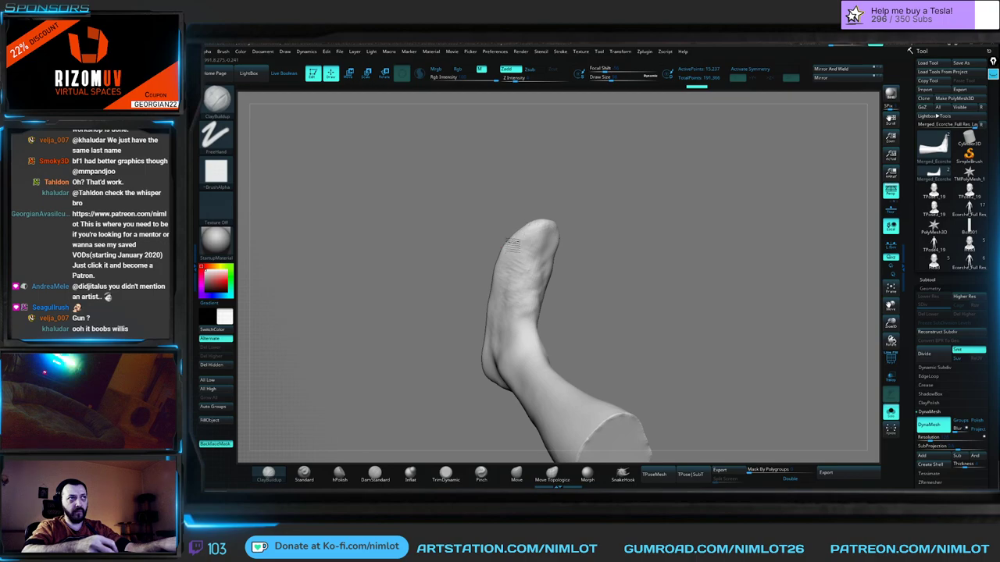
mouse_move(552, 267)
left_mouse_down()
mouse_move(645, 217)
mouse_move(692, 246)
mouse_move(660, 294)
mouse_move(511, 321)
left_mouse_up()
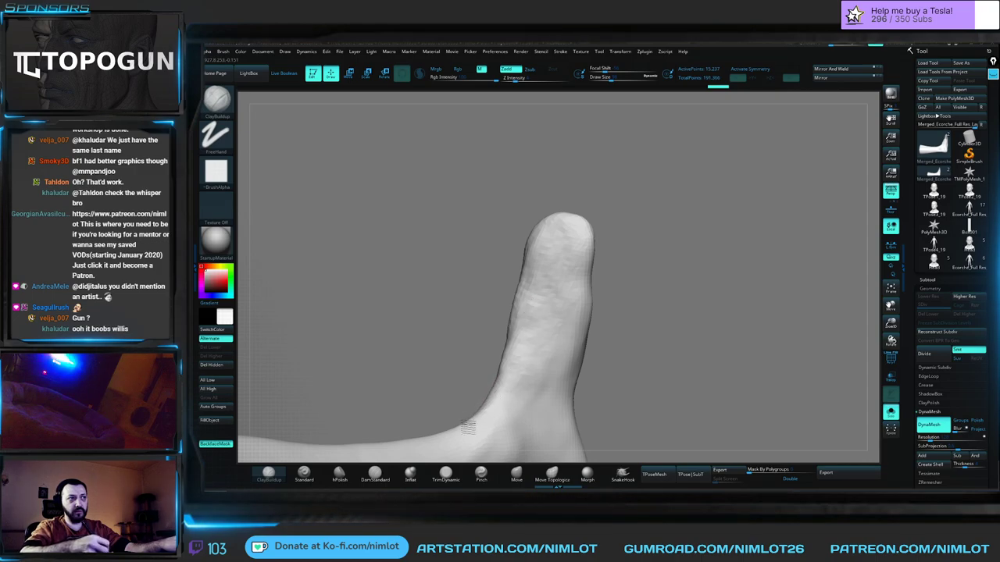
left_click_drag(528, 404, 533, 443)
left_click_drag(625, 353, 625, 300, "alt")
left_click_drag(568, 350, 526, 426)
left_click_drag(567, 378, 532, 436)
left_click_drag(551, 398, 522, 435)
left_click_drag(661, 295, 664, 219, "alt")
left_click_drag(573, 296, 580, 258)
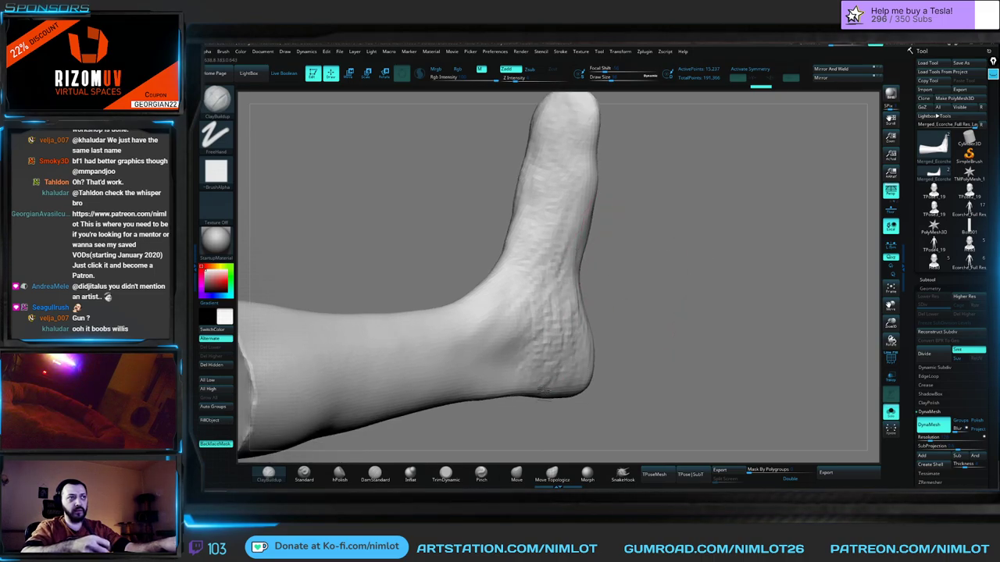
left_click_drag(558, 299, 544, 331)
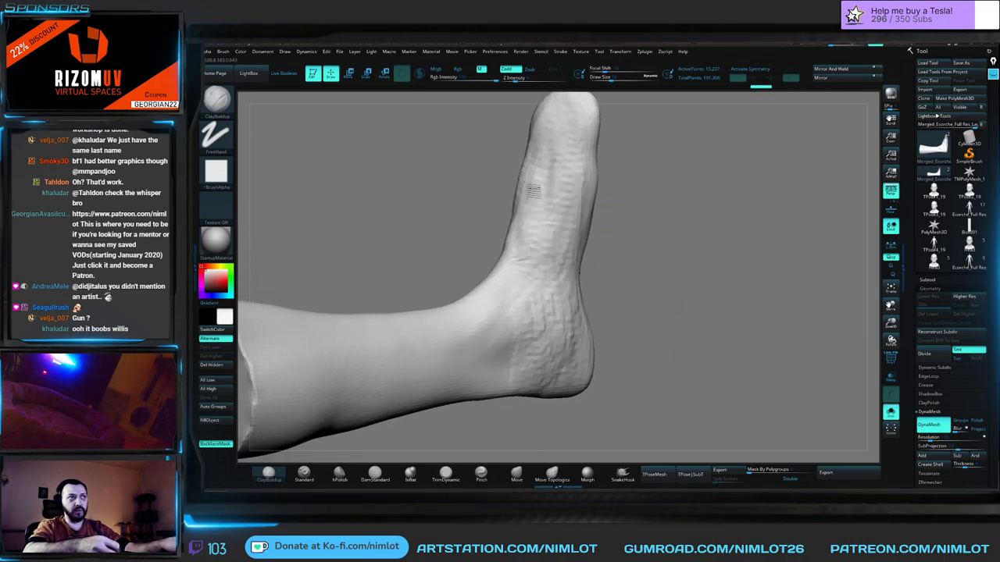
left_click_drag(533, 192, 518, 284)
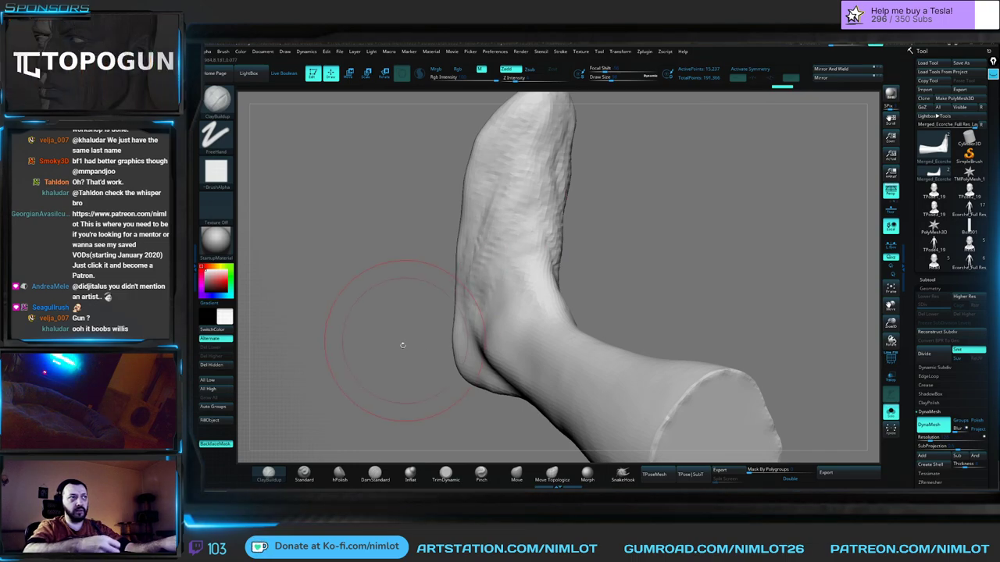
Fill the outer side of the foot around the ankle with ClayBuildup and smooth the strokes.
left_click_drag(403, 346, 485, 255)
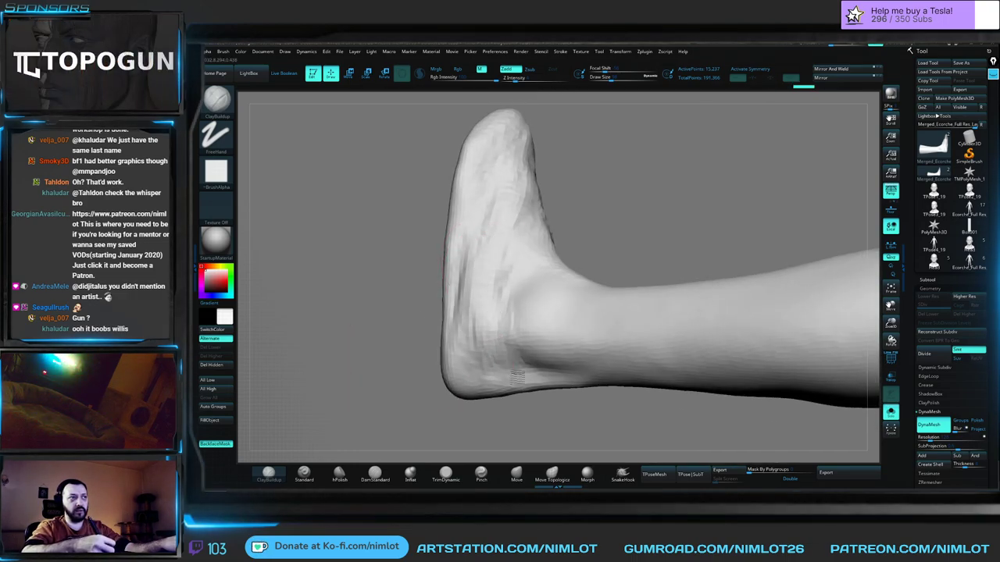
left_click_drag(520, 380, 500, 345)
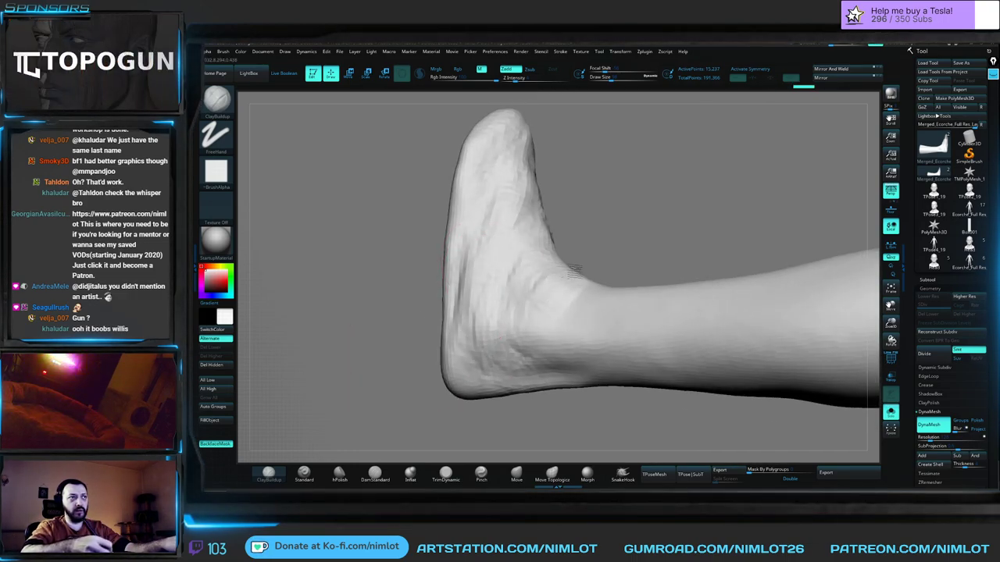
key("shift")
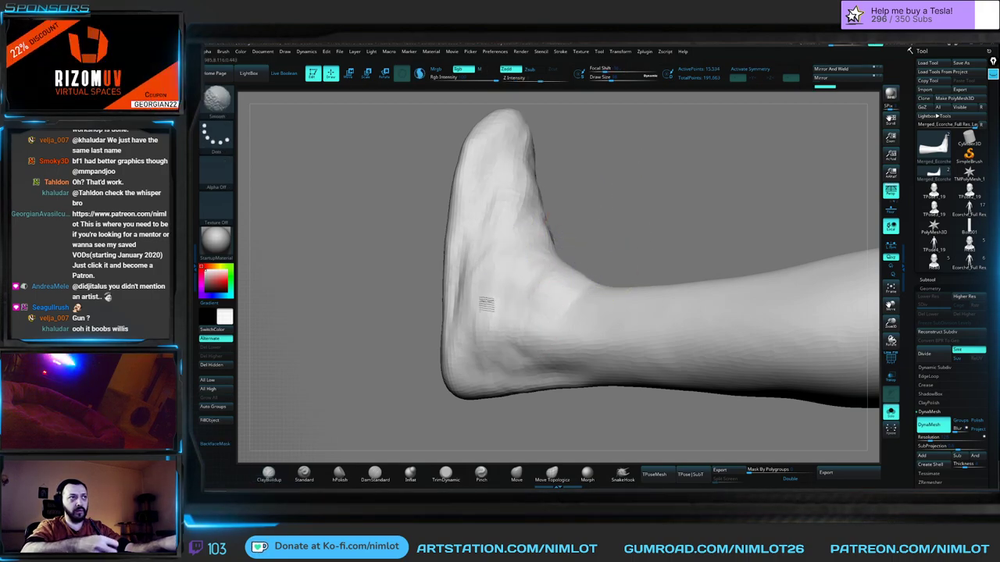
mouse_move(469, 384)
left_mouse_down()
mouse_move(618, 172)
mouse_move(705, 255)
mouse_move(688, 216)
mouse_move(668, 205)
mouse_move(698, 237)
mouse_move(645, 256)
left_mouse_up()
Reshape the toe tip and the underside of the foot with the Move Topological brush.
left_click(552, 474)
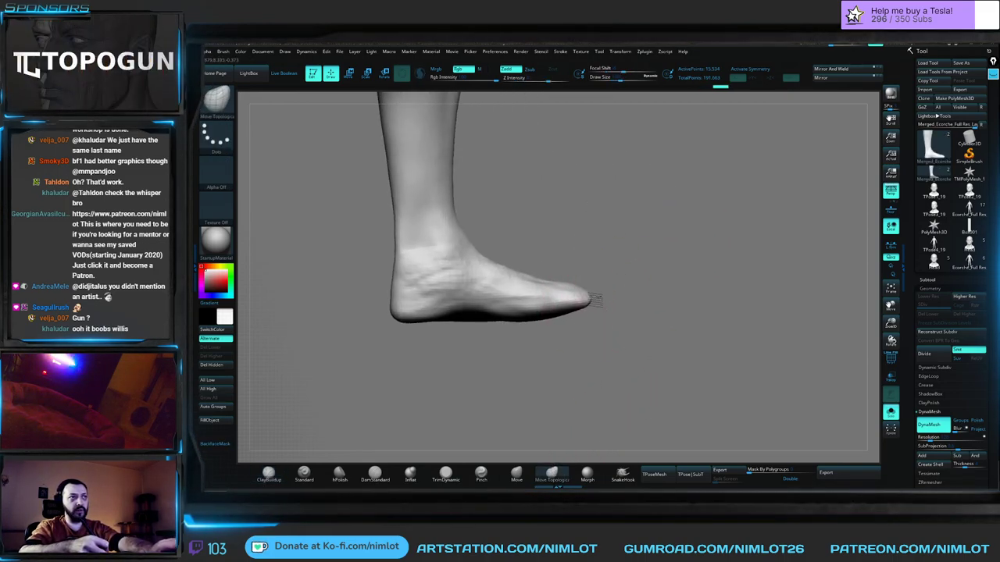
left_click_drag(643, 288, 572, 290)
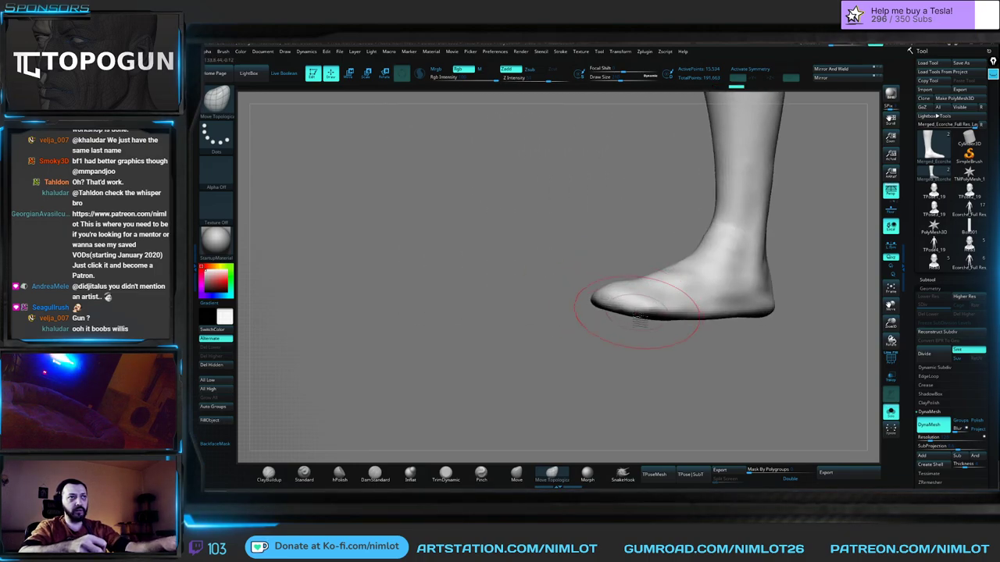
left_click_drag(634, 331, 599, 334, "shift")
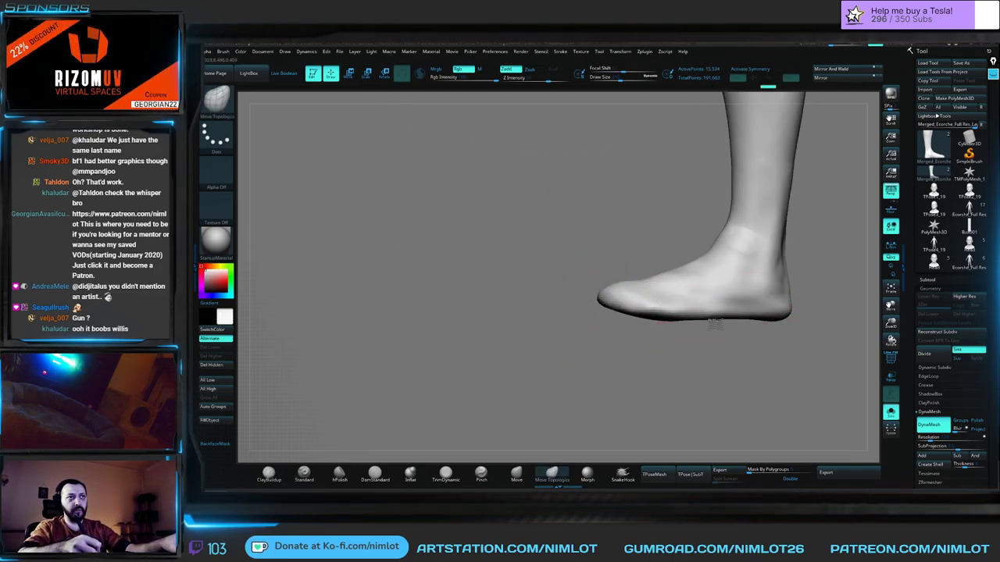
left_click_drag(714, 322, 702, 367, "shift")
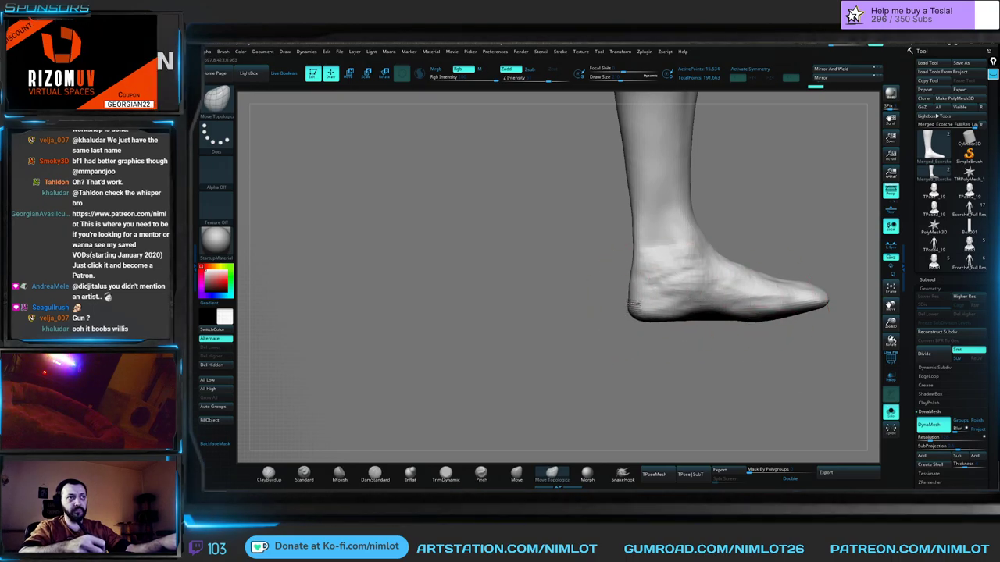
Fill the inner ankle and heel area with ClayBuildup and smooth it into the lower leg.
key("f")
left_click_drag(772, 240, 726, 250)
left_click_drag(729, 300, 741, 259, "alt")
left_click(270, 478)
mouse_move(494, 354)
left_mouse_down()
mouse_move(539, 351)
mouse_move(513, 316)
left_mouse_up()
left_click_drag(534, 385, 532, 333, "shift")
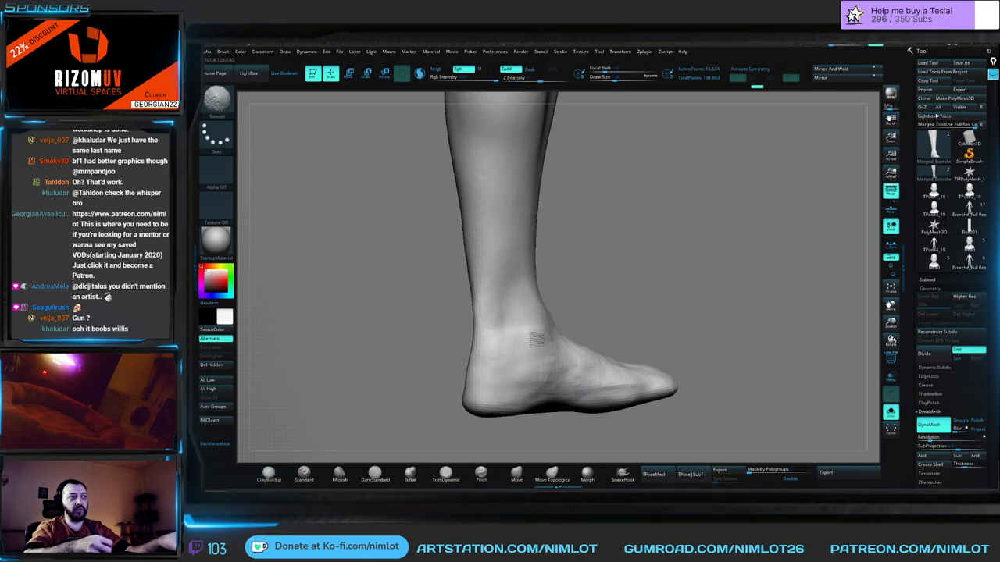
mouse_move(743, 319)
left_mouse_down()
mouse_move(710, 352)
mouse_move(711, 324)
mouse_move(511, 315)
left_mouse_up()
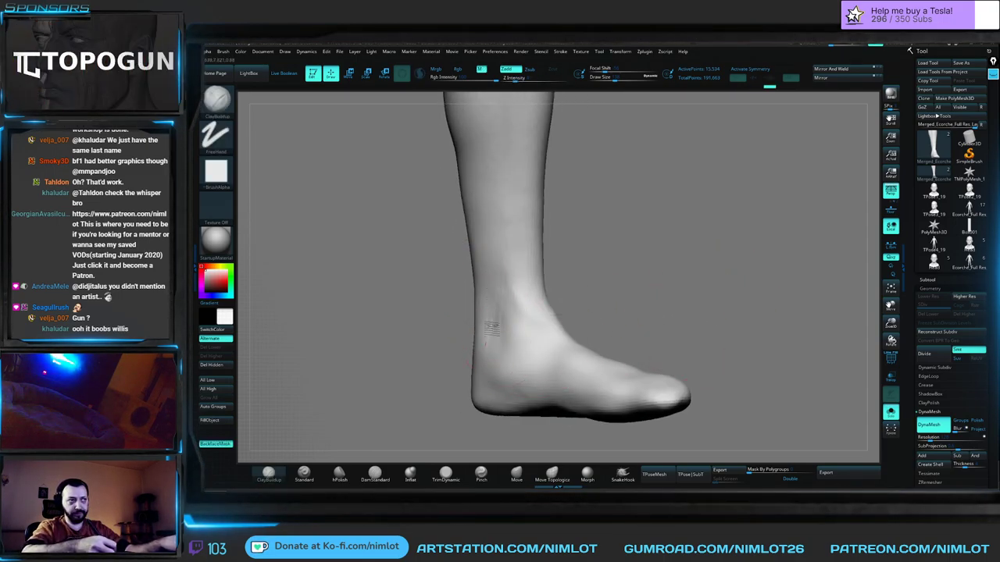
key("shift")
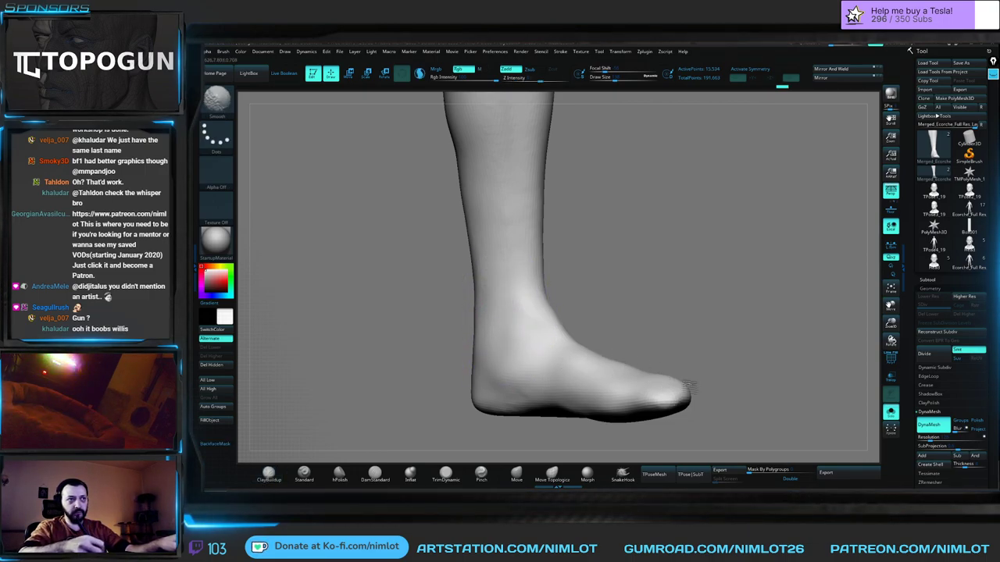
Smooth the outer ankle and side of the foot, then update the leg's DynaMesh.
mouse_move(700, 382)
left_mouse_down("shift")
mouse_move(726, 341)
mouse_move(809, 308)
left_mouse_up("shift")
key("shift")
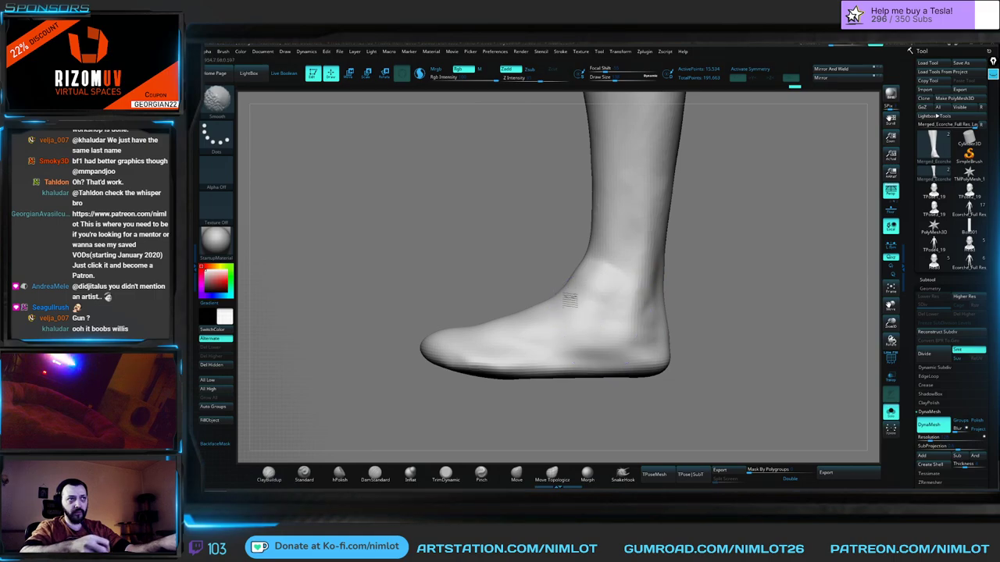
mouse_move(561, 344)
left_mouse_down("shift")
mouse_move(628, 268)
mouse_move(645, 324)
left_mouse_up("shift")
left_click_drag(748, 245, 773, 269, "ctrl")
left_click_drag(769, 273, 812, 367)
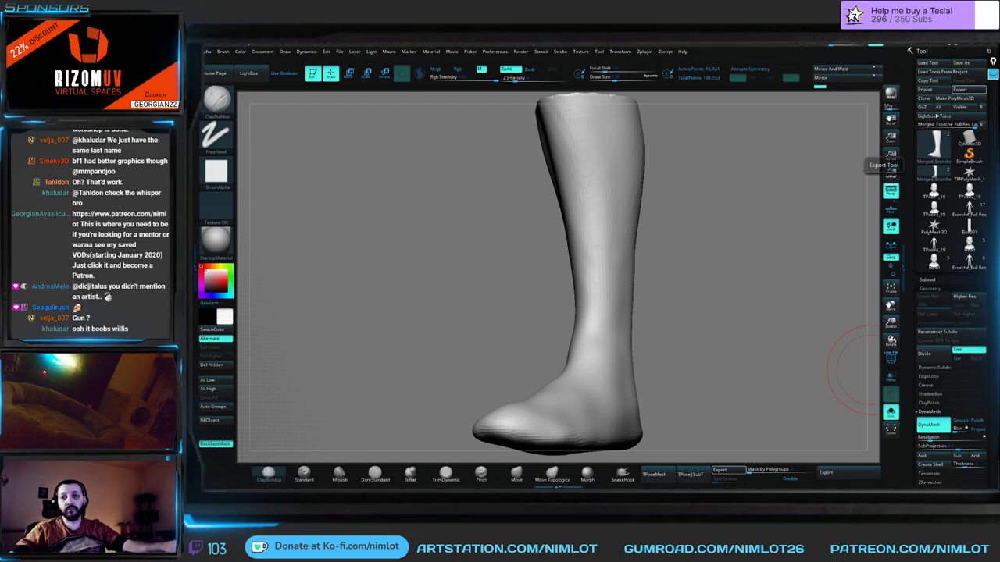
Switch to Marvelous Designer and save the current garment project.
key("alt+Tab")
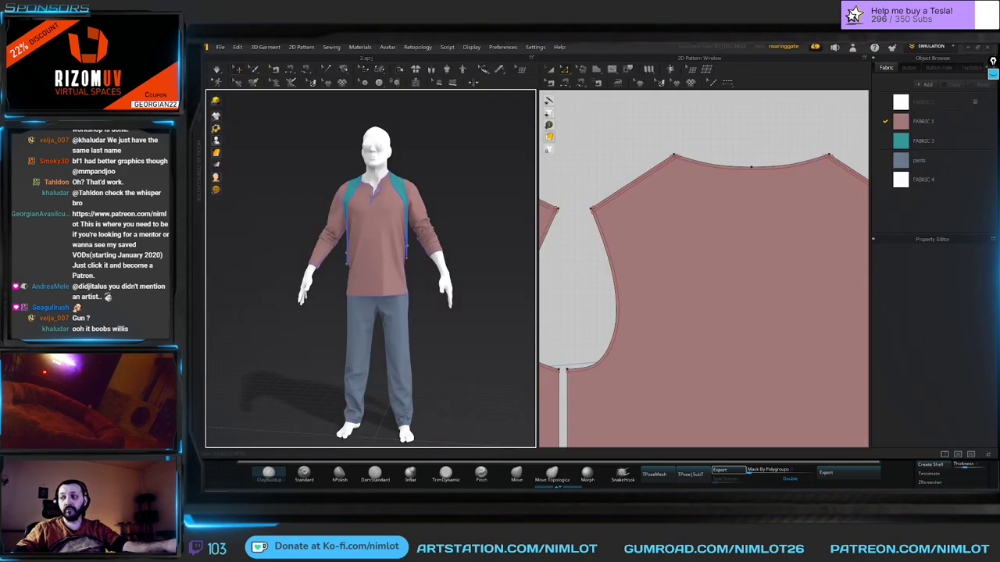
left_click(631, 161)
key("ctrl+s")
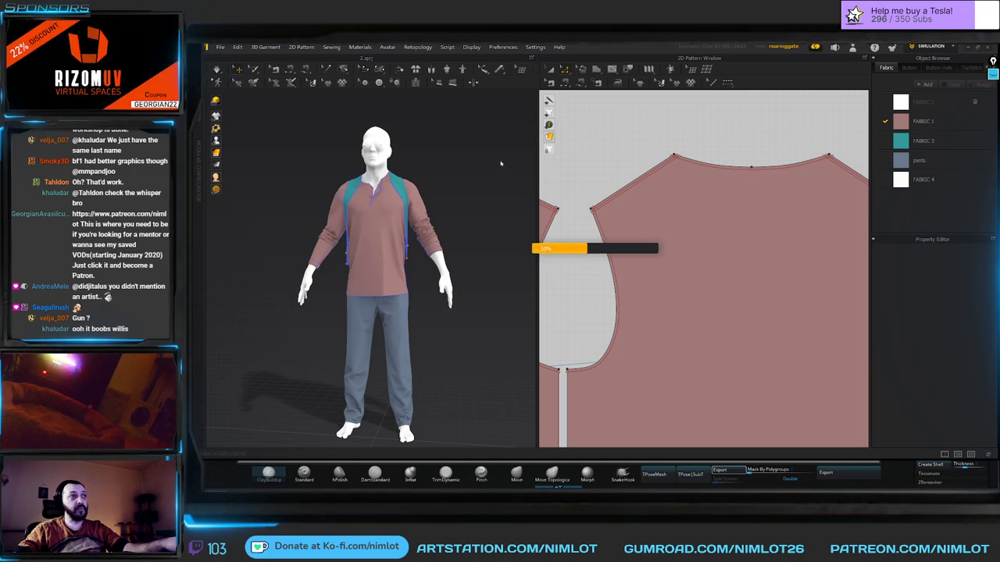
Delete all garment patterns so that only the avatar remains in the scene.
scroll(607, 187, "down", 12)
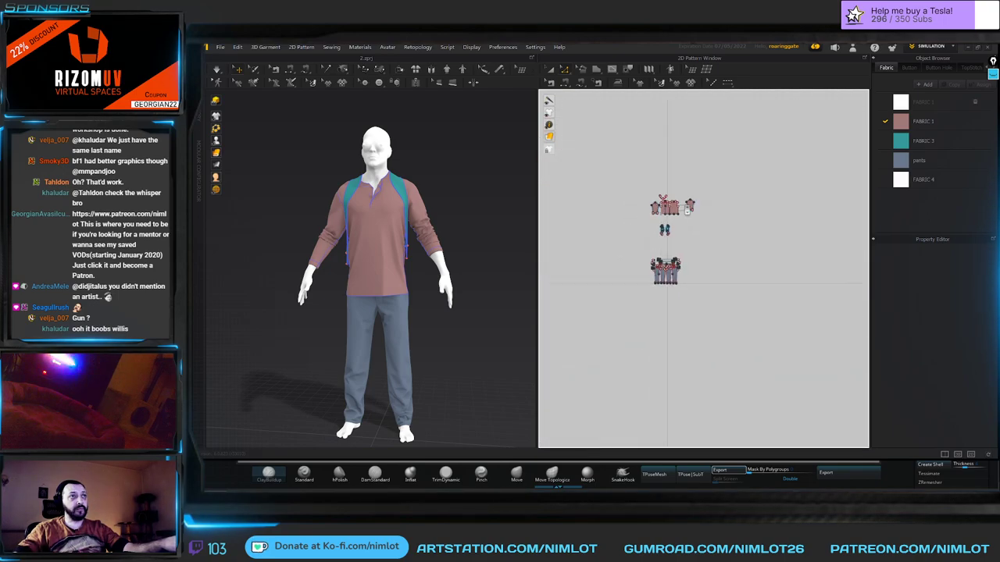
key("ctrl+a")
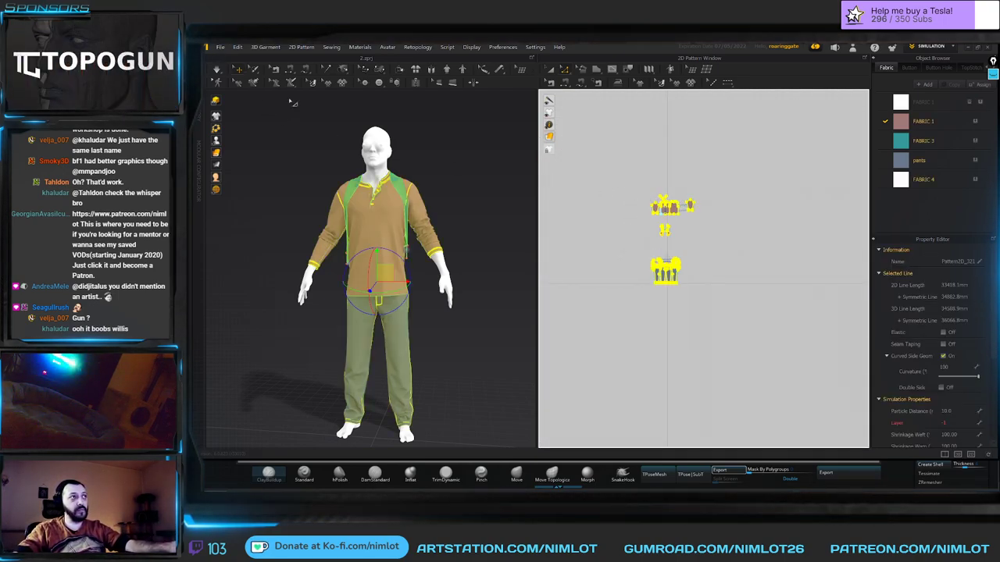
key("Delete")
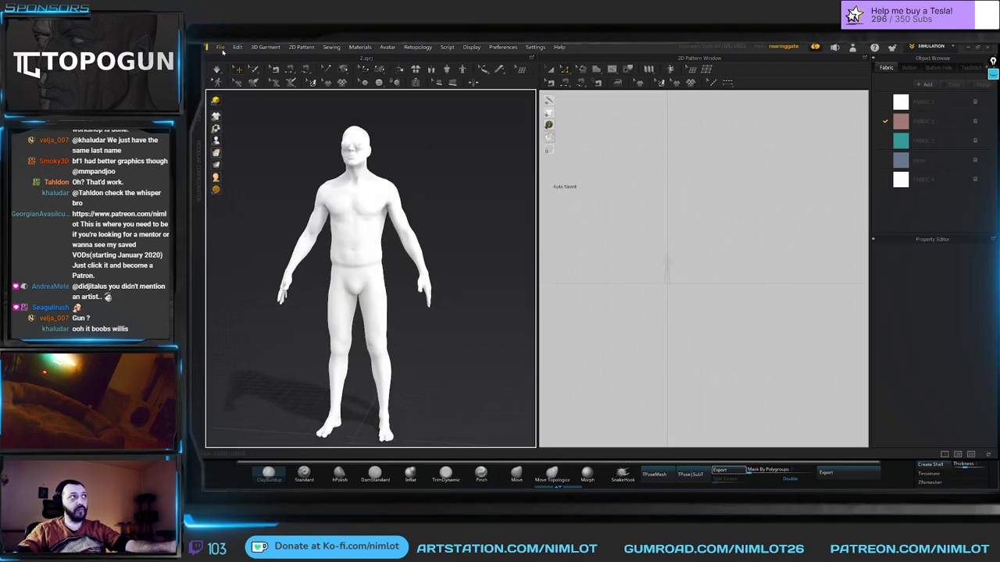
Import the lower-leg OBJ as the new avatar with load type Open, cm (DAZ Studio) units and 100% scale.
left_click(220, 47)
mouse_move(266, 116)
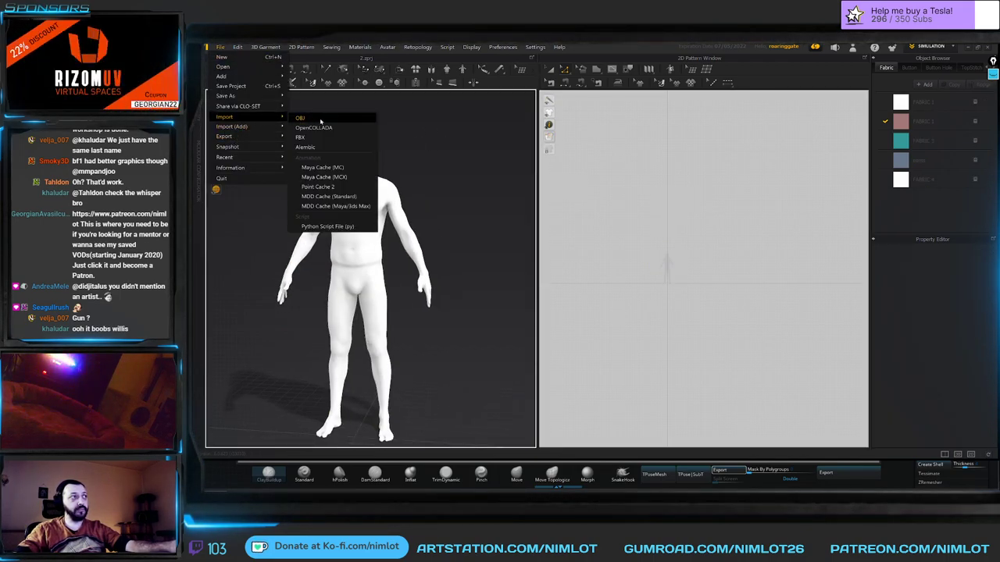
left_click(320, 122)
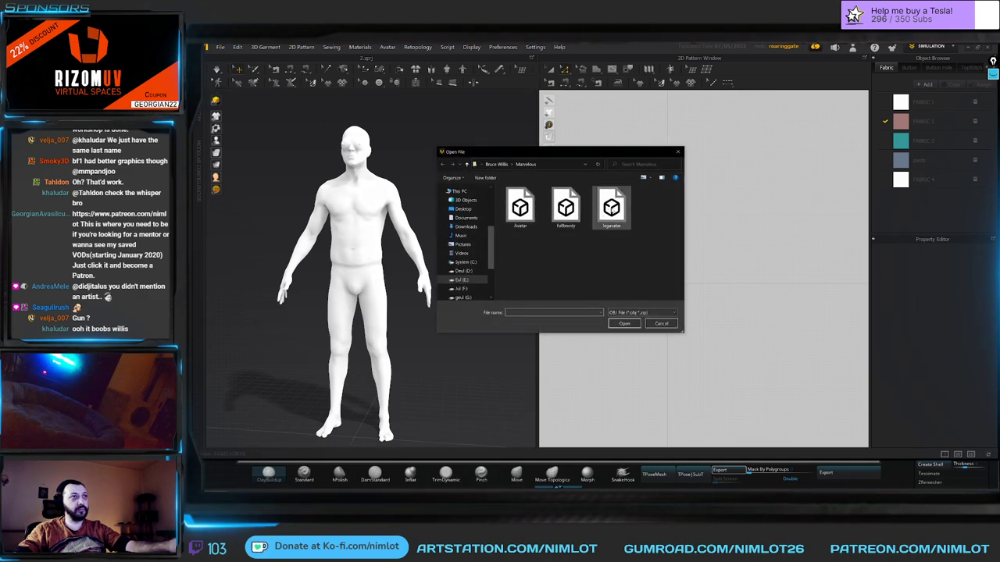
double_click(565, 207)
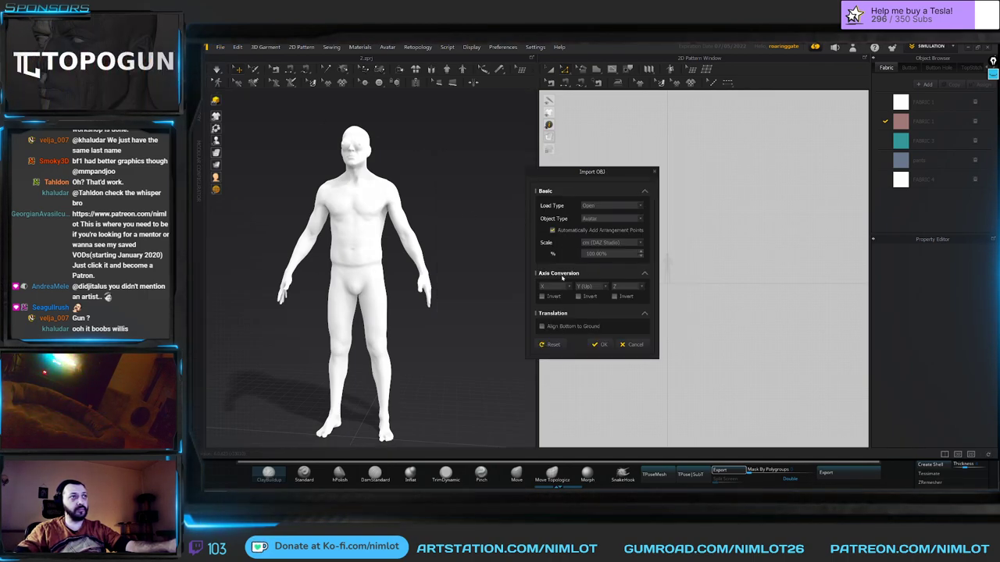
left_click(599, 344)
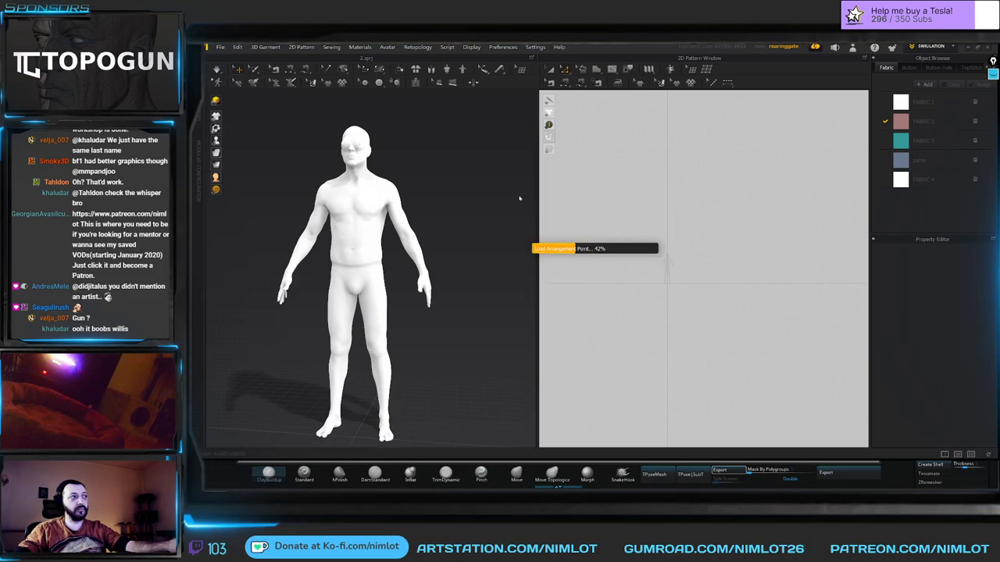
left_click(594, 279)
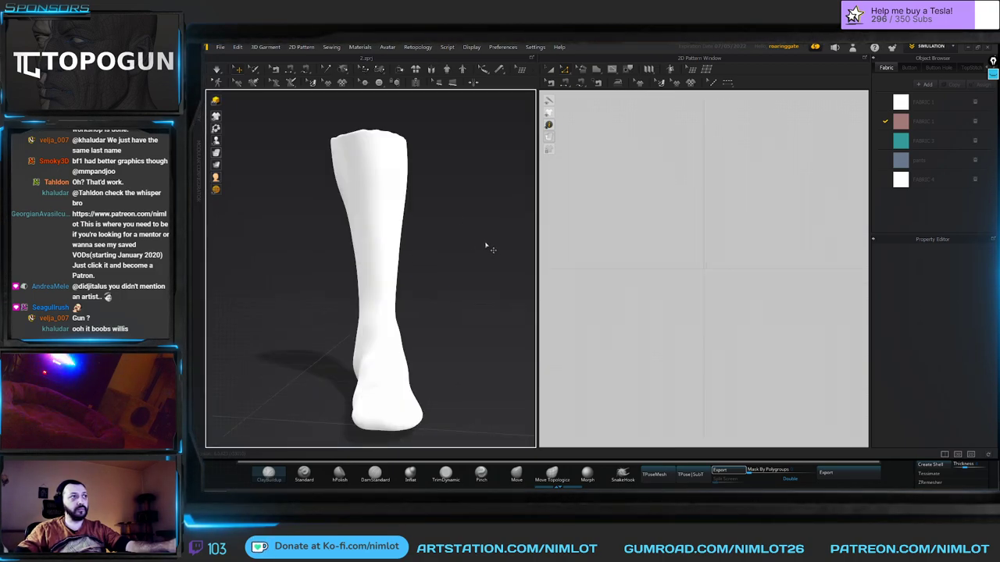
right_click_drag(473, 251, 435, 236)
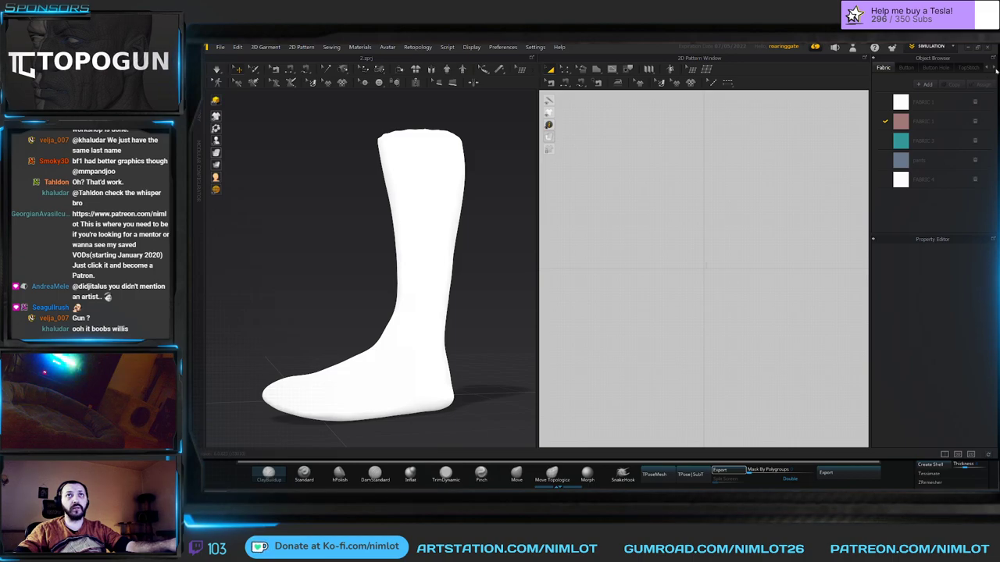
Turn off ground collision in the scene's simulation properties.
left_click(969, 68)
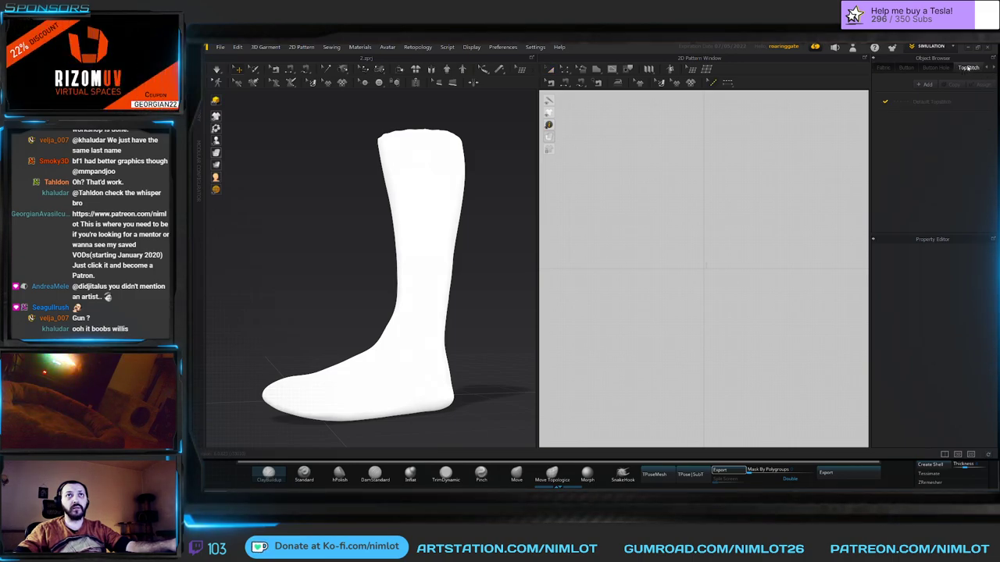
left_click(886, 68)
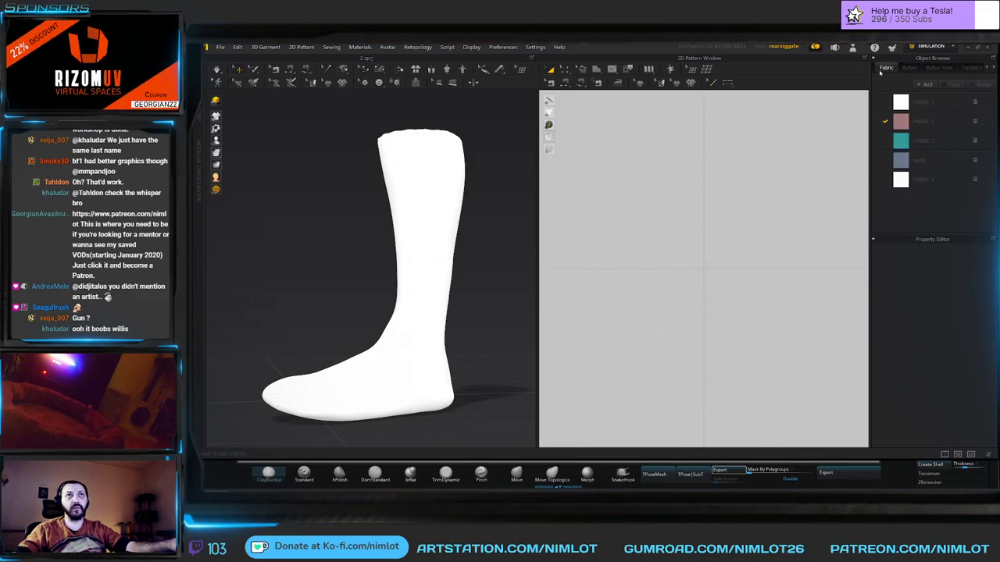
left_click(880, 69)
left_click(924, 166)
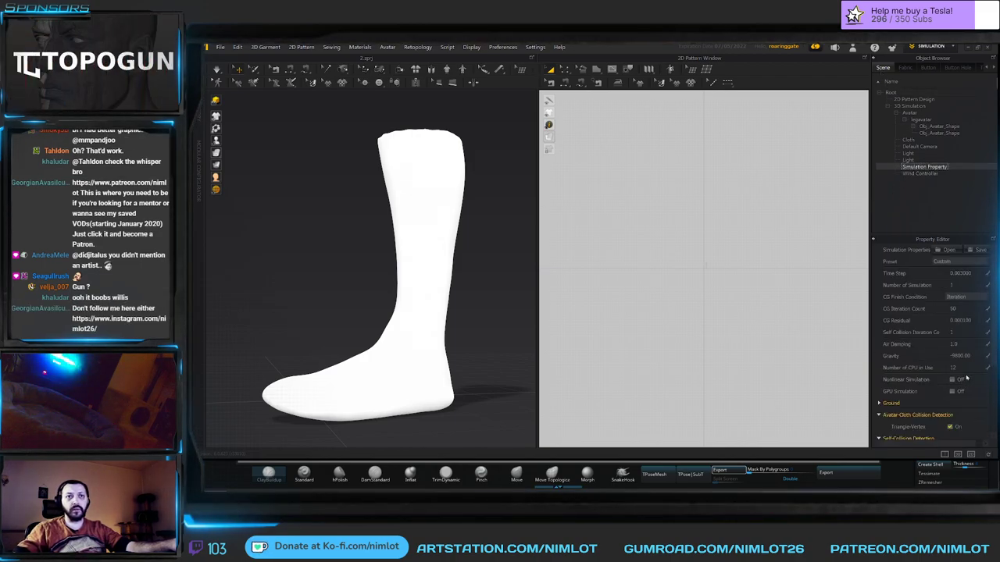
scroll(939, 333, "down", 3)
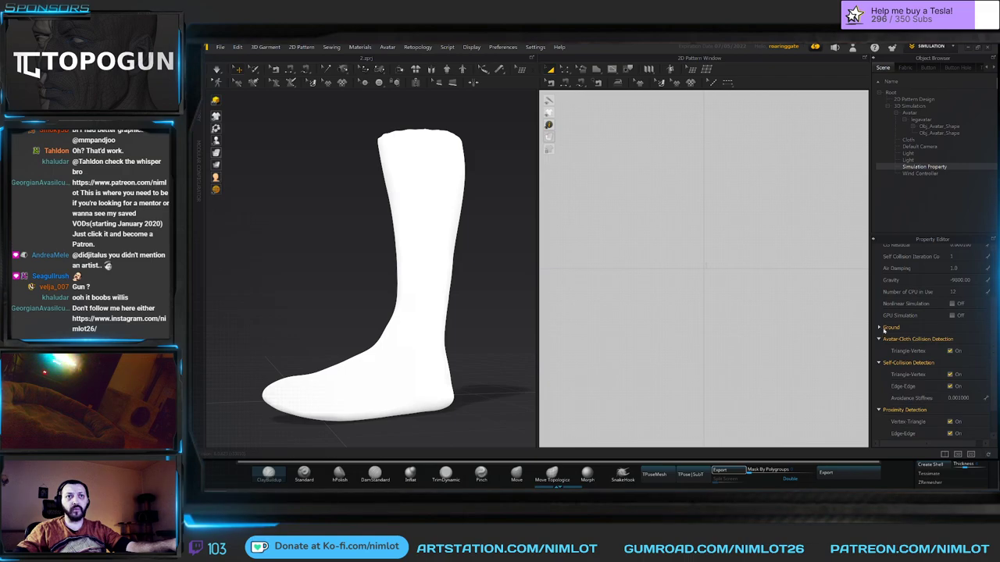
left_click(883, 328)
left_click(951, 340)
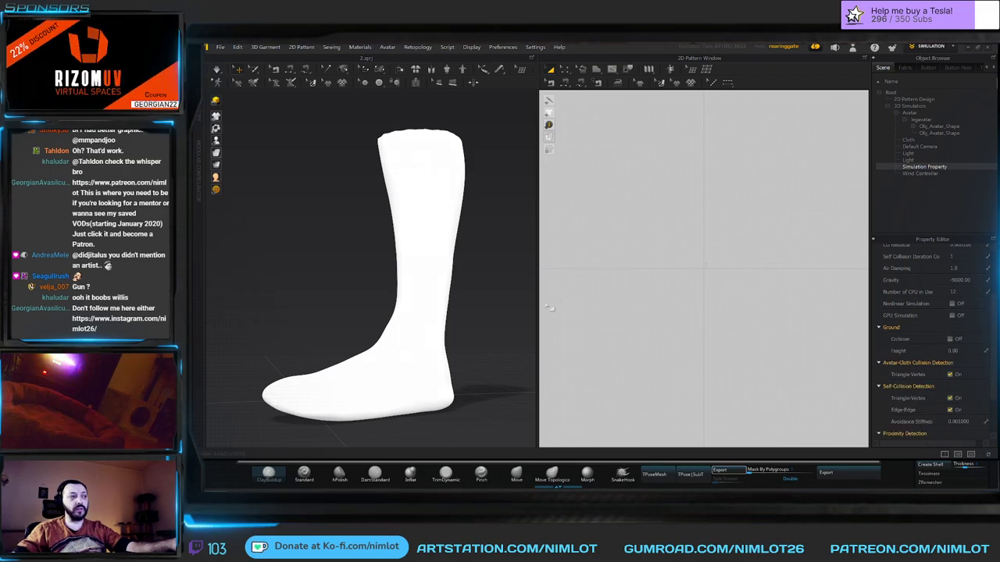
Draw a closed 3D pen outline around the underside of the foot, just inside the edge of the sole.
right_click_drag(444, 355, 537, 268)
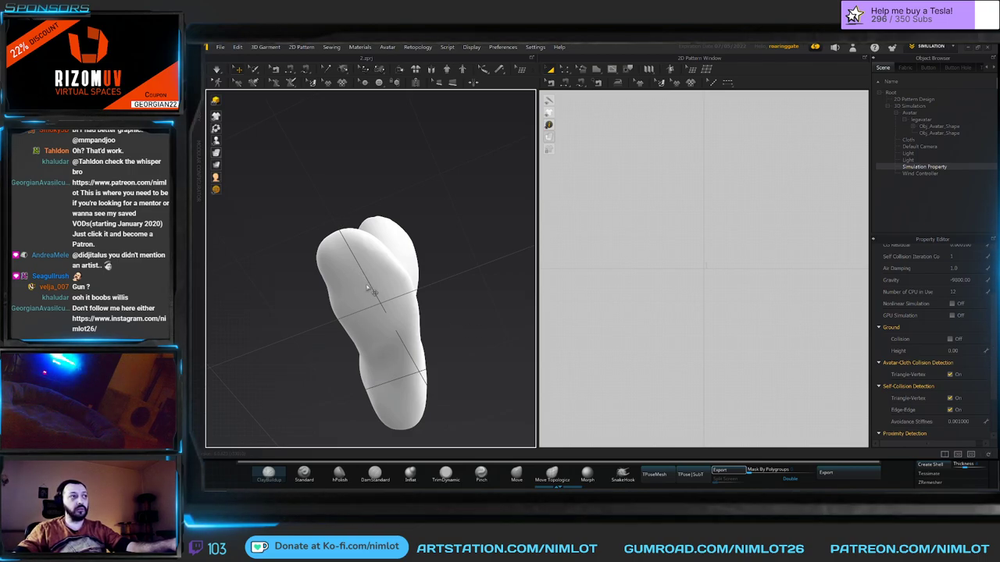
right_click_drag(469, 260, 469, 300)
middle_click_drag(469, 300, 468, 257)
scroll(456, 261, "up", 3)
right_click_drag(456, 260, 378, 265)
scroll(355, 283, "down", 3)
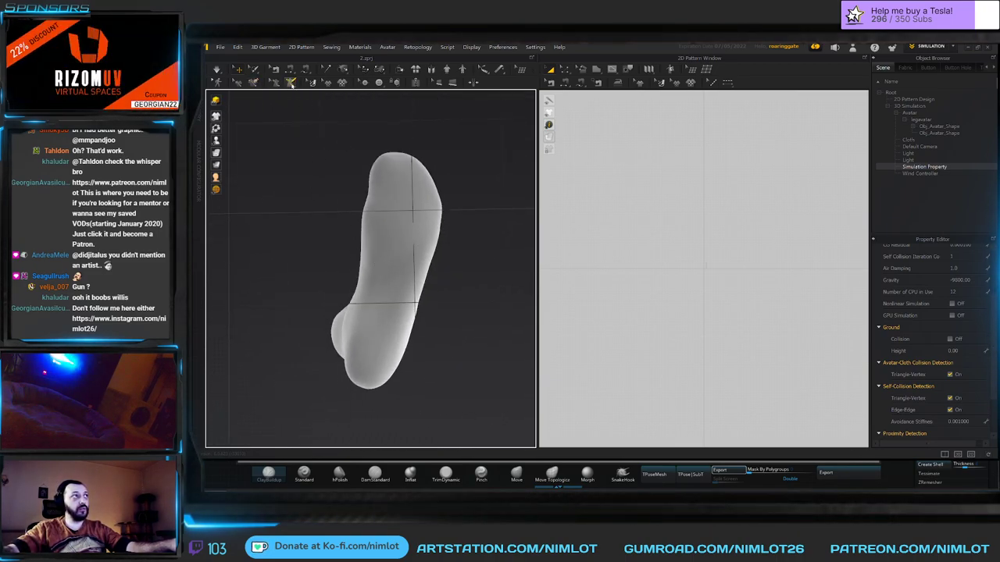
left_click(290, 82)
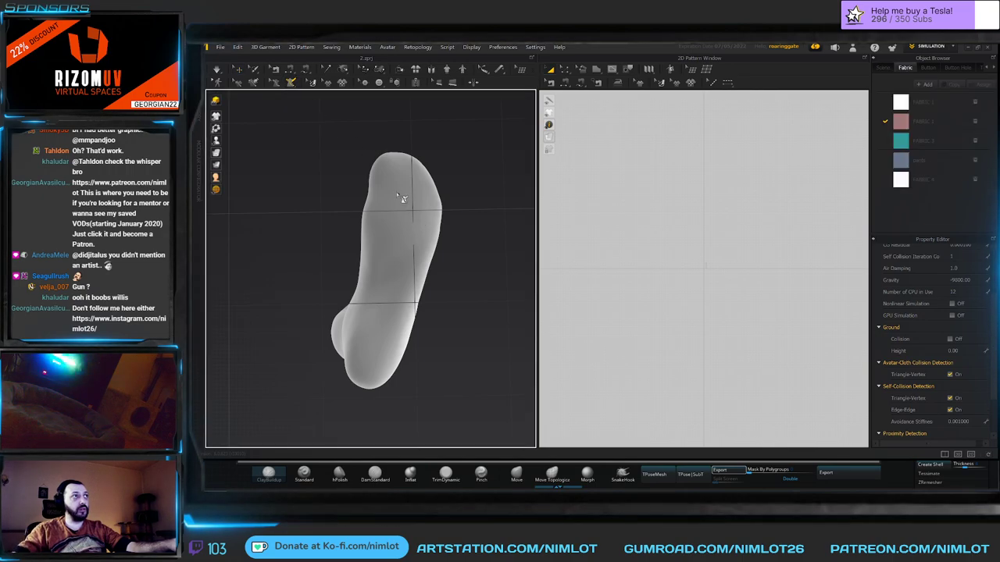
left_click(395, 160)
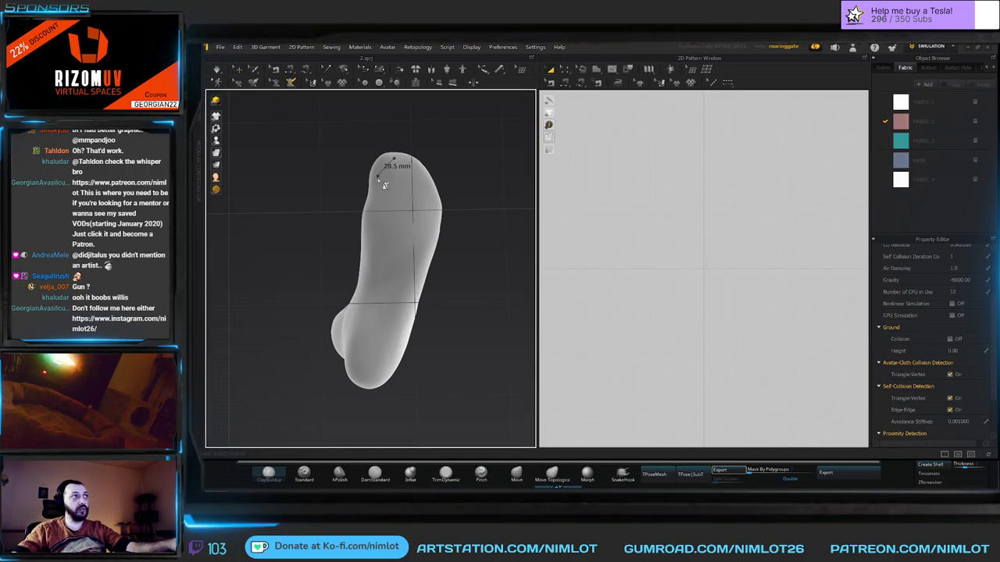
left_click(378, 171)
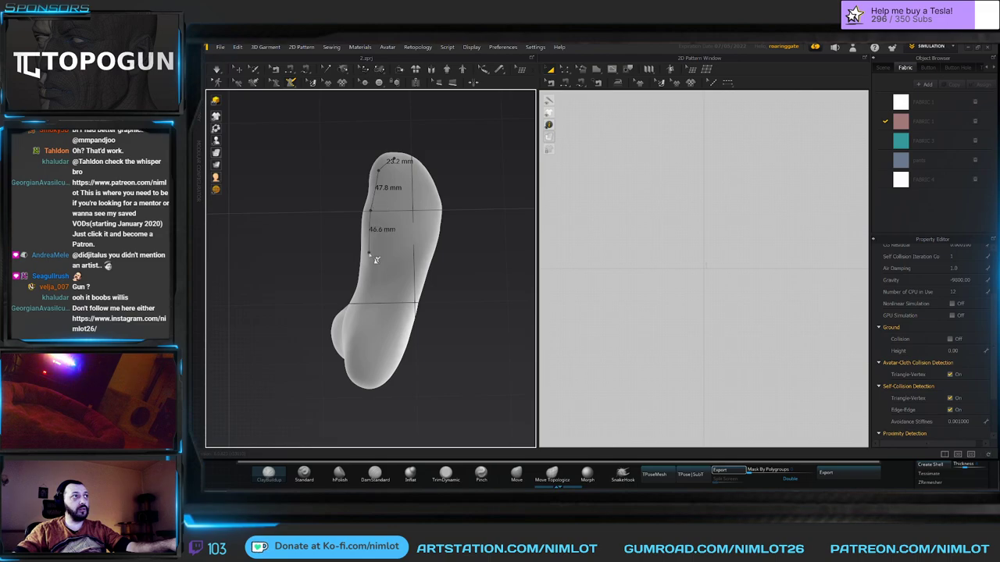
left_click(392, 375)
left_click(389, 362)
left_click(413, 308)
left_click(434, 234)
left_click(438, 204)
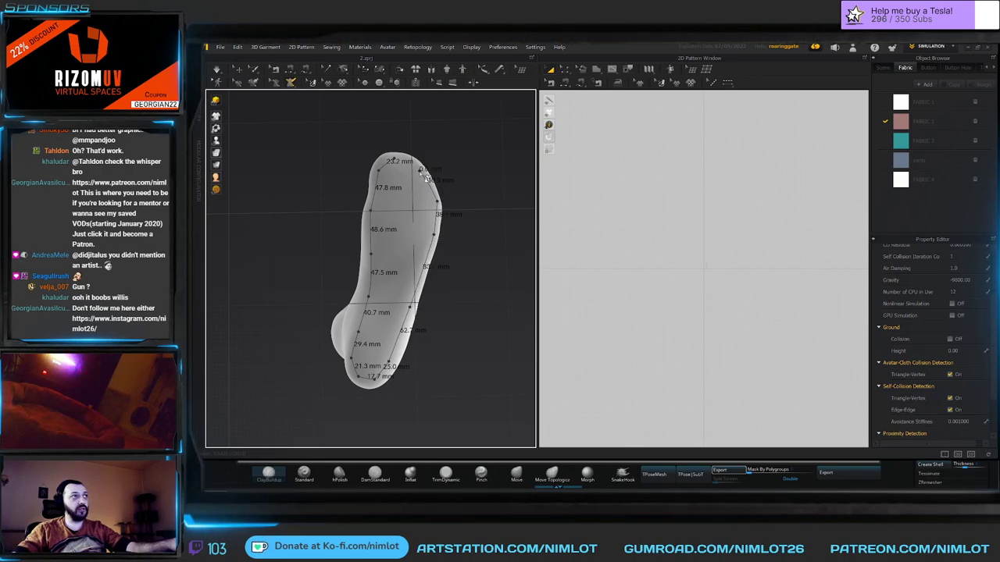
left_click(425, 174)
left_click(398, 161)
Flatten the outlined sole area on the avatar into a pattern piece.
right_click_drag(484, 234, 458, 237)
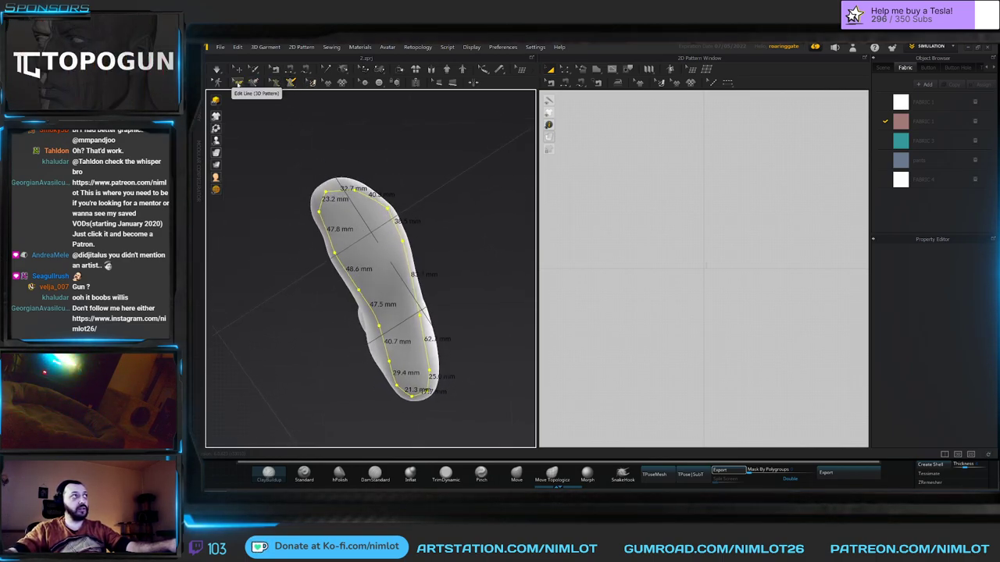
left_click(312, 84)
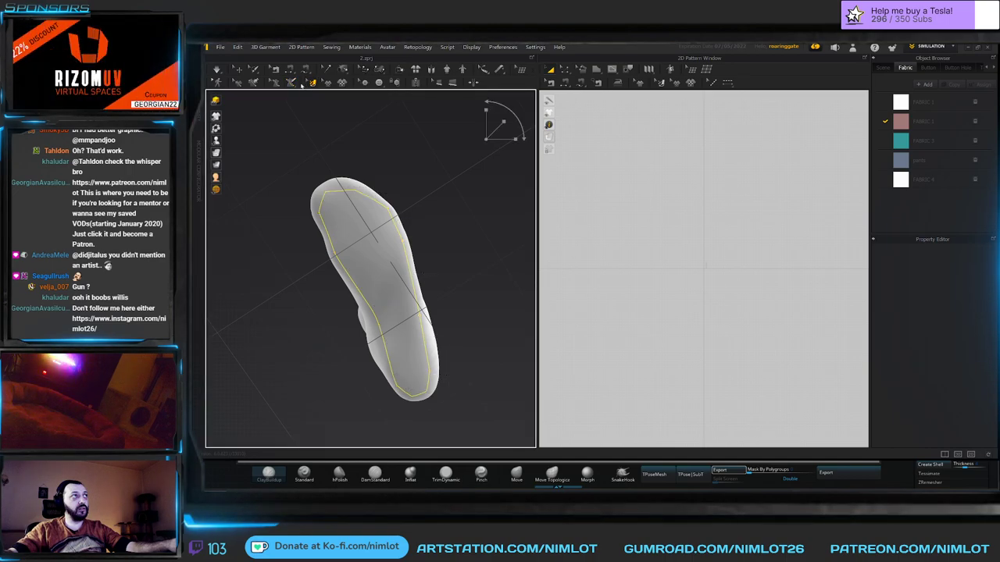
left_click(291, 83)
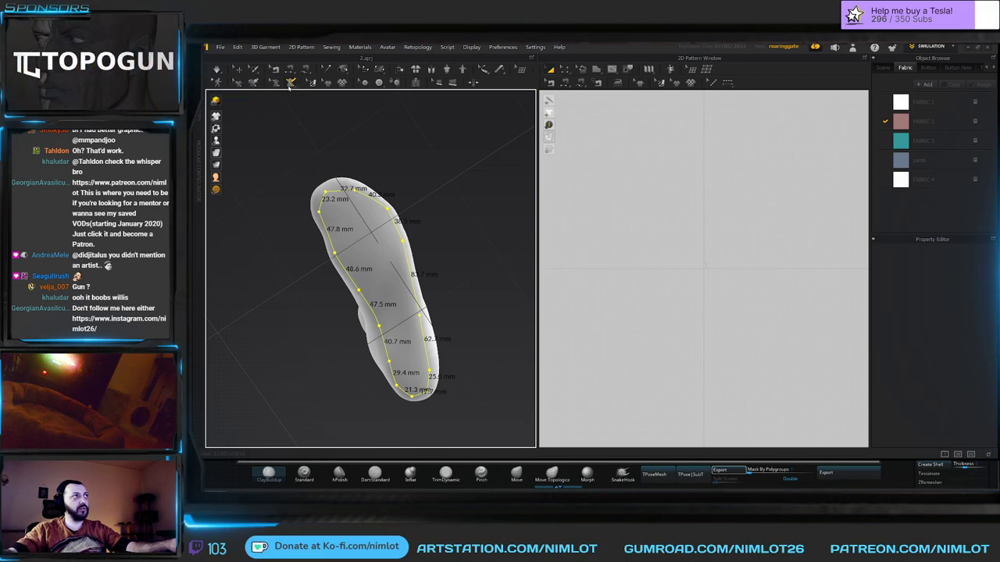
left_click(301, 106)
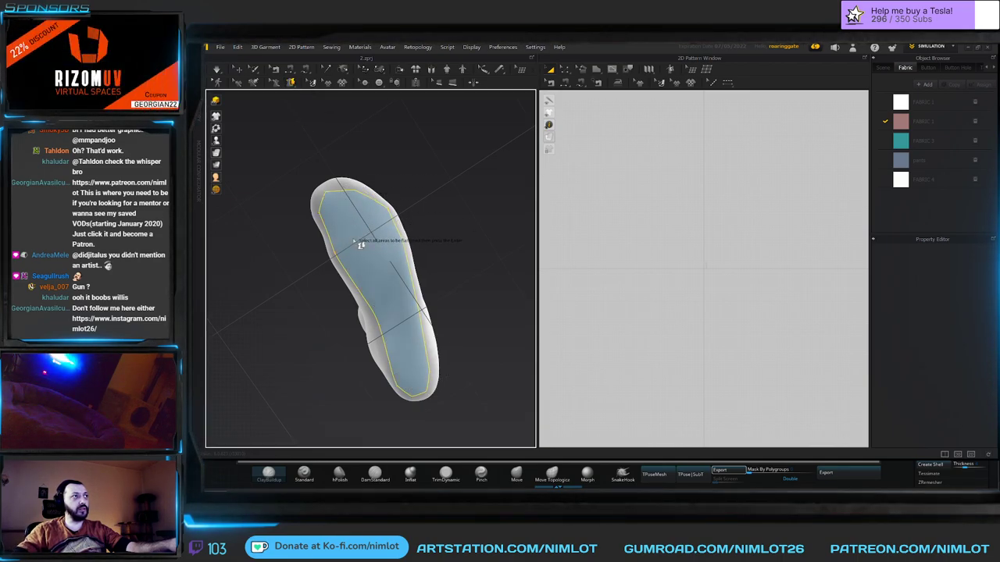
left_click(364, 248)
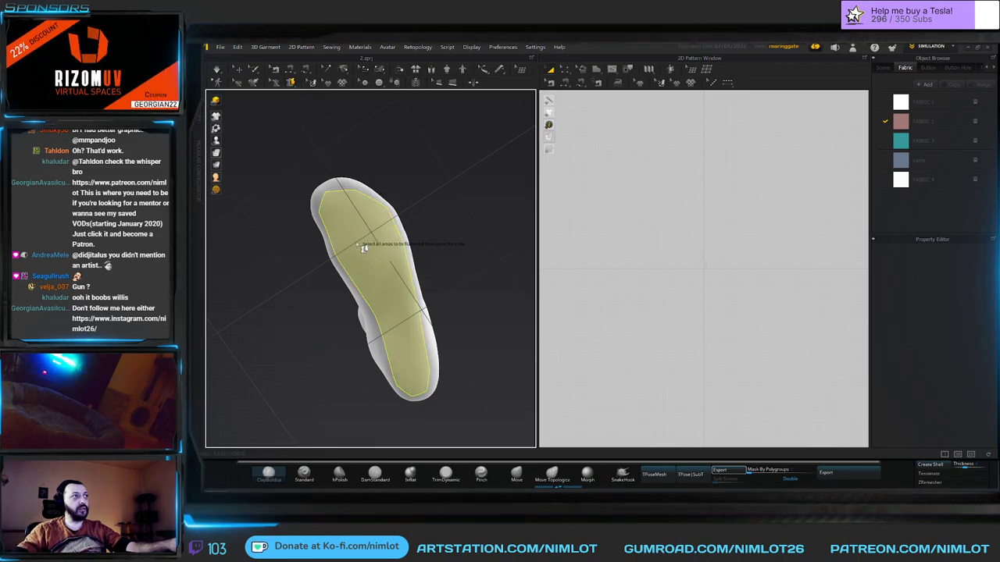
right_click_drag(425, 254, 413, 313)
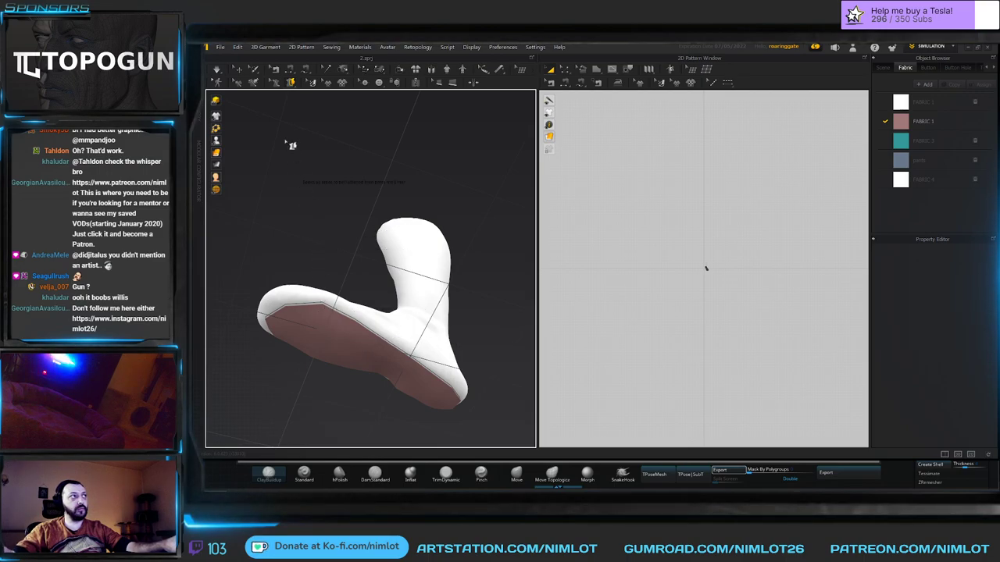
Reshape the heel tip of the sole pattern by repositioning its end point and curving the adjoining edges outward.
left_click(368, 333)
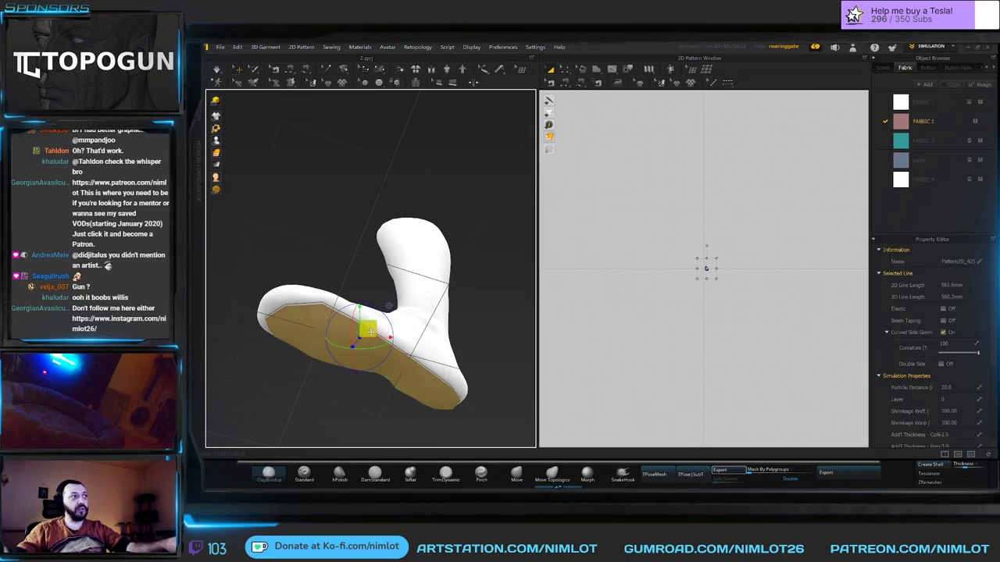
right_click_drag(392, 336, 485, 285)
key("f")
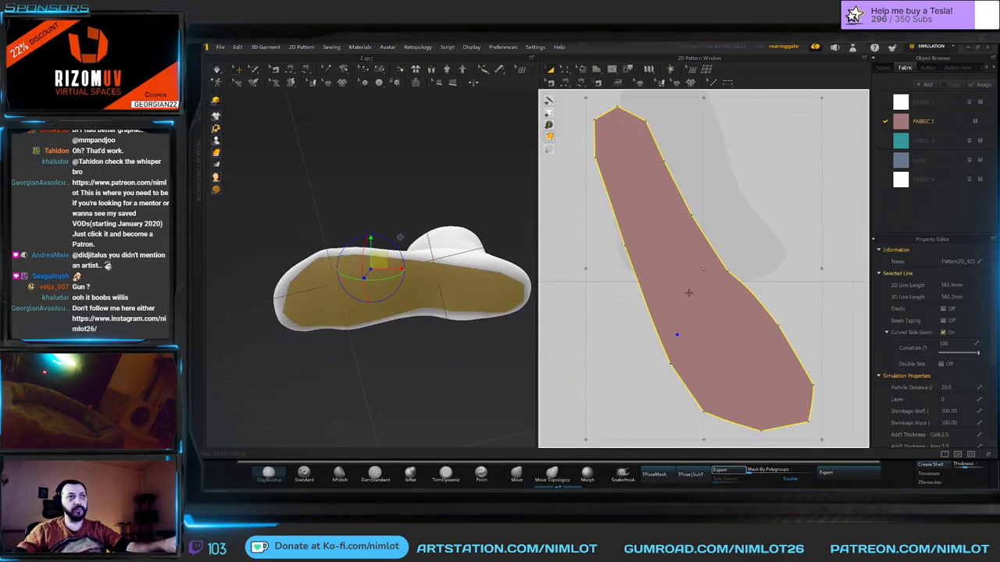
scroll(671, 290, "up", 5)
scroll(660, 300, "down", 9)
scroll(647, 306, "up", 3)
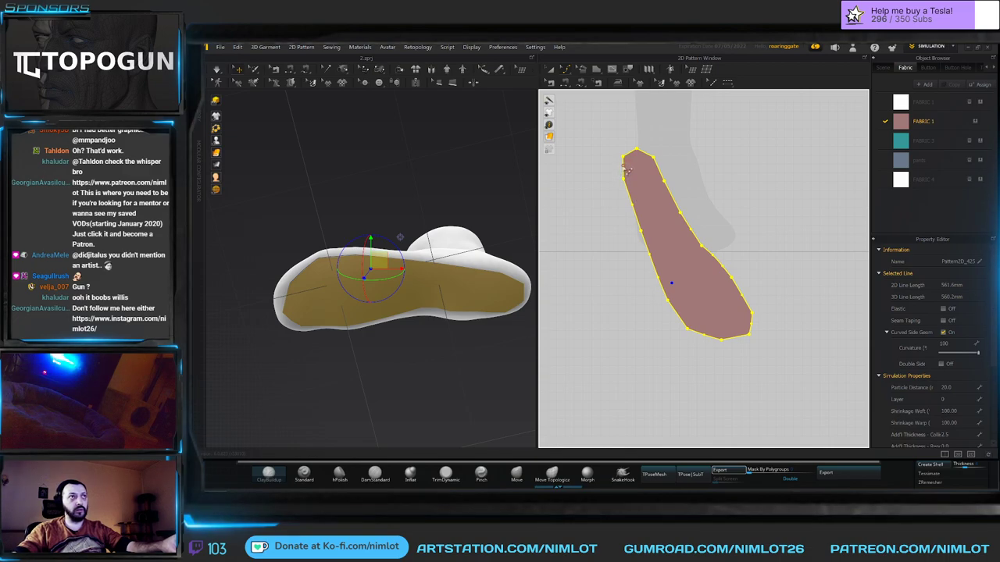
left_click(621, 178)
scroll(625, 176, "up", 4)
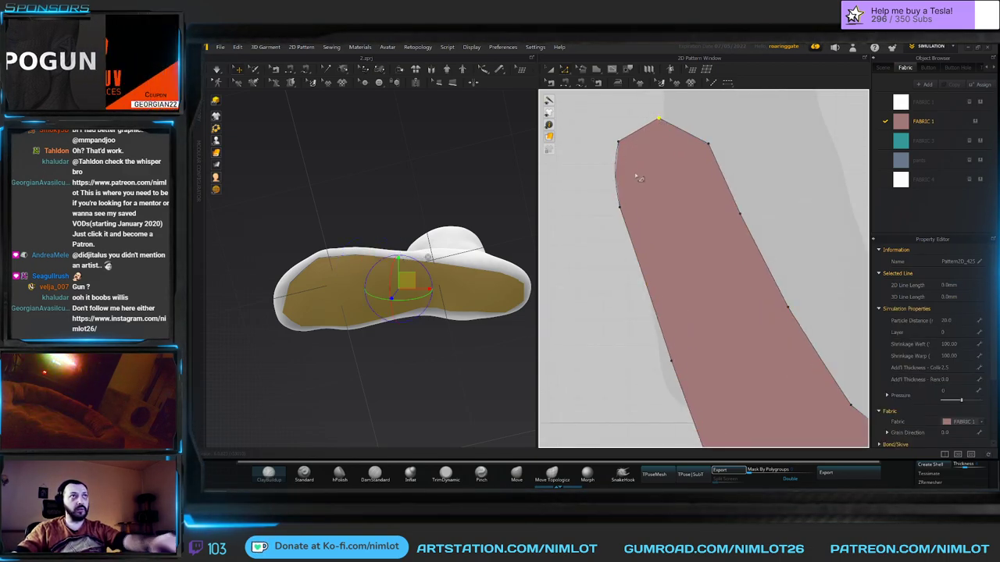
left_click_drag(660, 121, 623, 141)
key("ctrl+z")
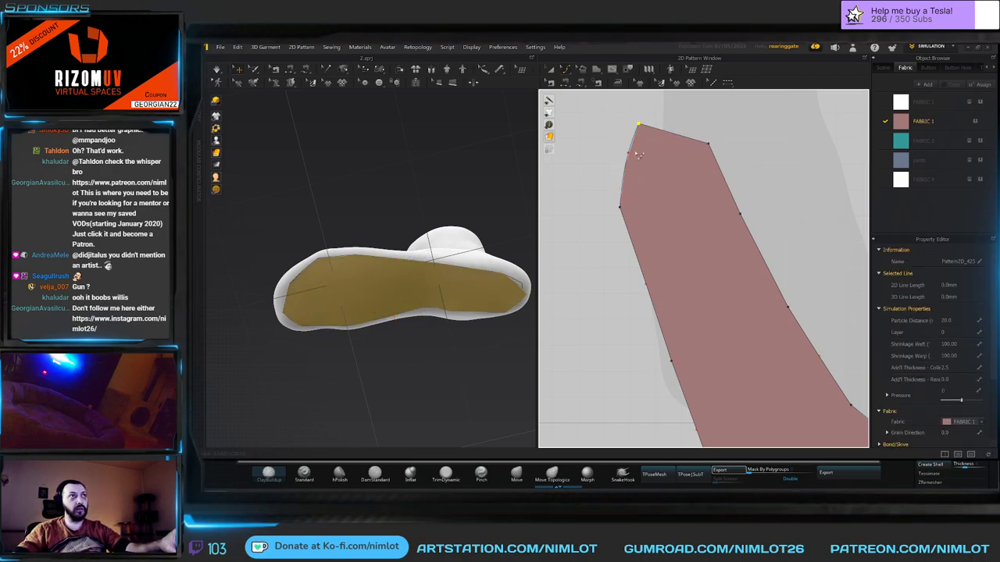
left_click_drag(624, 154, 621, 151)
left_click_drag(678, 134, 674, 121)
Round the inner corner of the sole pattern's heel end by adjusting its points and curve.
middle_click_drag(683, 197, 619, 188)
left_click(651, 141)
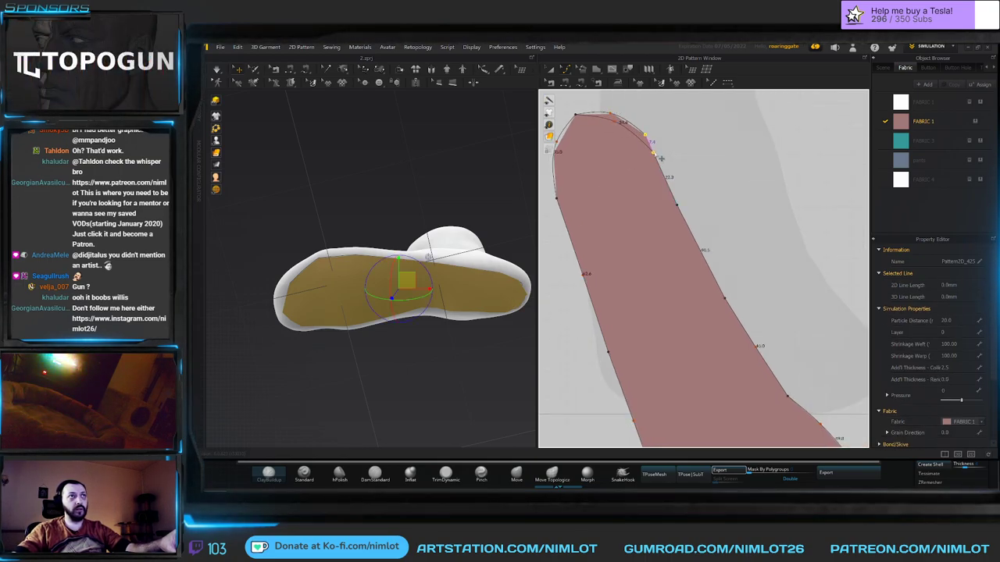
left_click_drag(661, 159, 660, 158)
left_click_drag(618, 120, 624, 122)
scroll(631, 151, "down", 3)
middle_click_drag(610, 186, 598, 162)
Delete the surplus curve points along both long edges of the sole pattern.
left_click(650, 161)
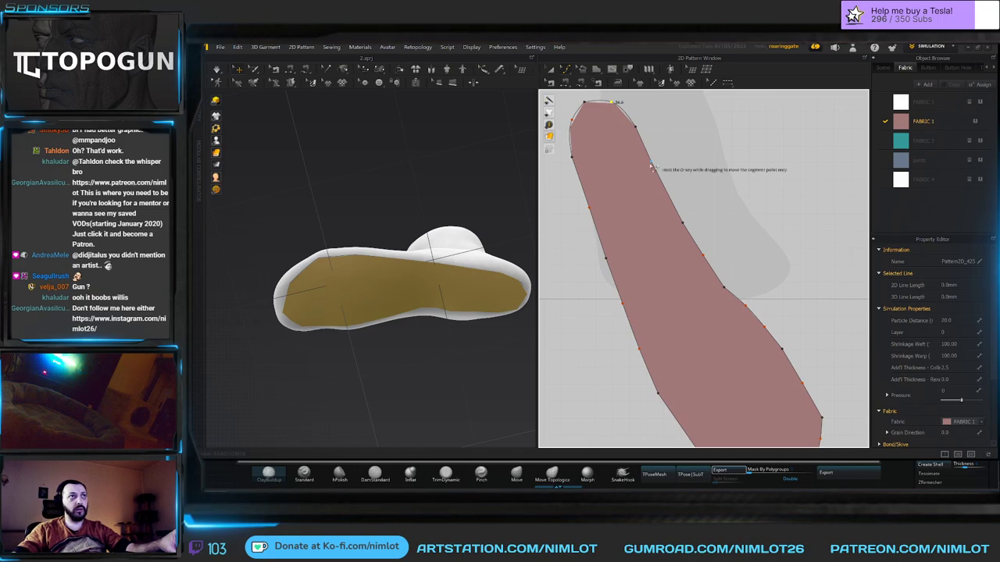
key("Delete")
left_click(590, 207)
key("Delete")
middle_click_drag(638, 272, 618, 213)
scroll(618, 213, "down", 2)
left_click(673, 199)
key("Delete")
left_click(608, 239)
key("Delete")
left_click(621, 275)
key("Delete")
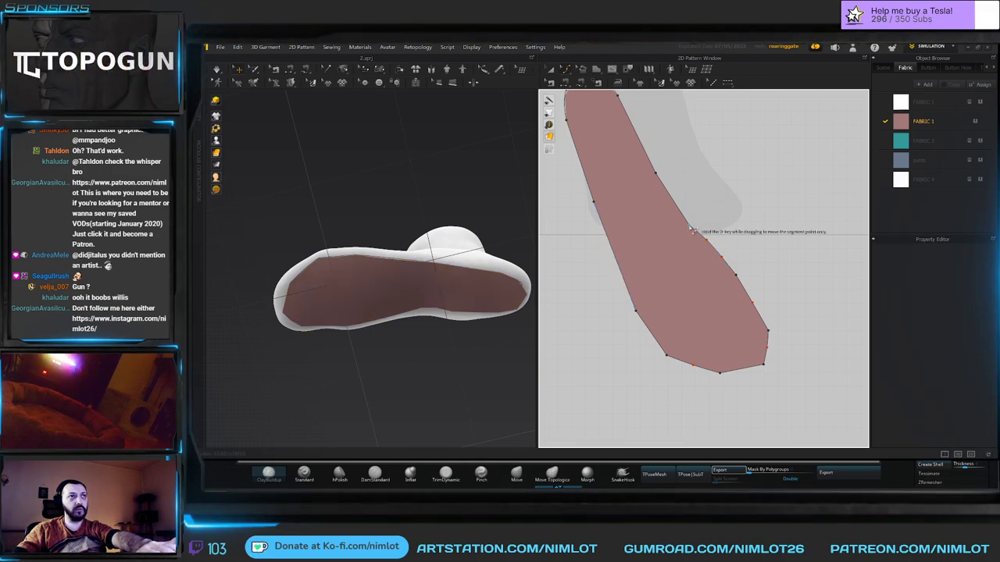
Round the toe end of the sole pattern by removing corner points and curving the remaining edges outward.
left_click_drag(636, 311, 620, 271)
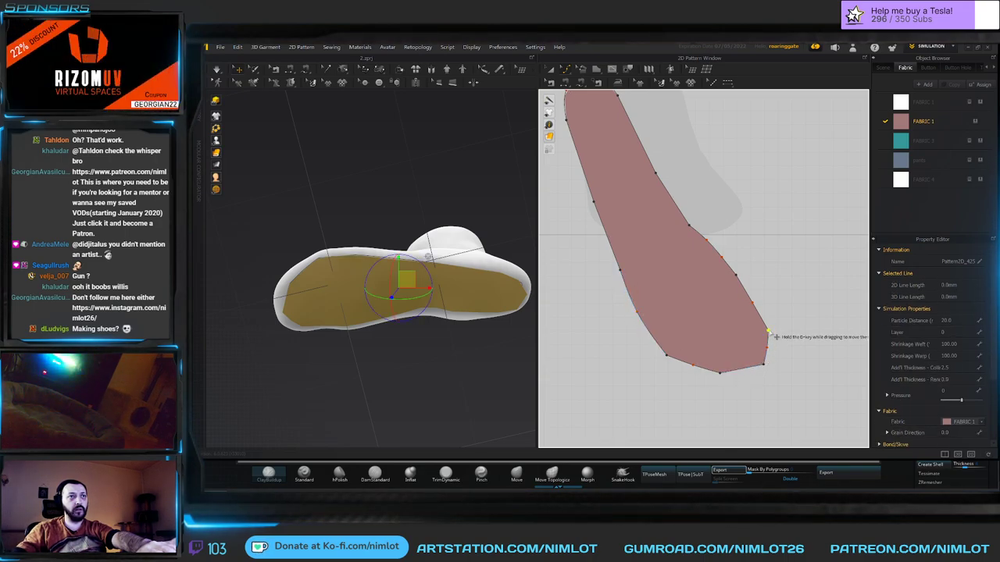
key("Delete")
left_click(720, 373)
key("Delete")
left_click_drag(713, 361, 719, 371)
left_click_drag(750, 321, 768, 356)
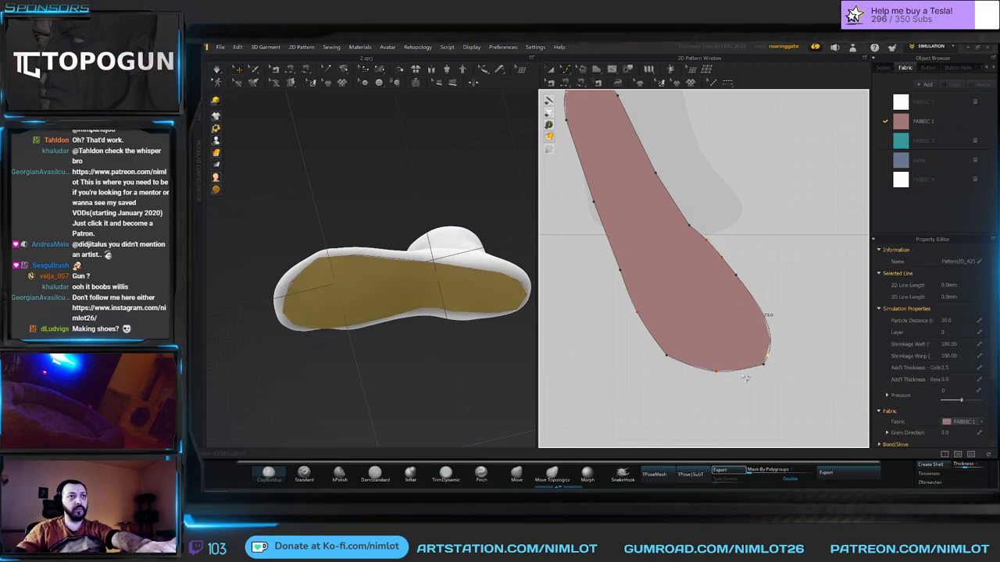
Delete the surplus point on the sole pattern's inner arch edge and curve the adjoining edges into a smooth arch.
middle_click_drag(698, 305, 724, 352)
right_click(743, 301)
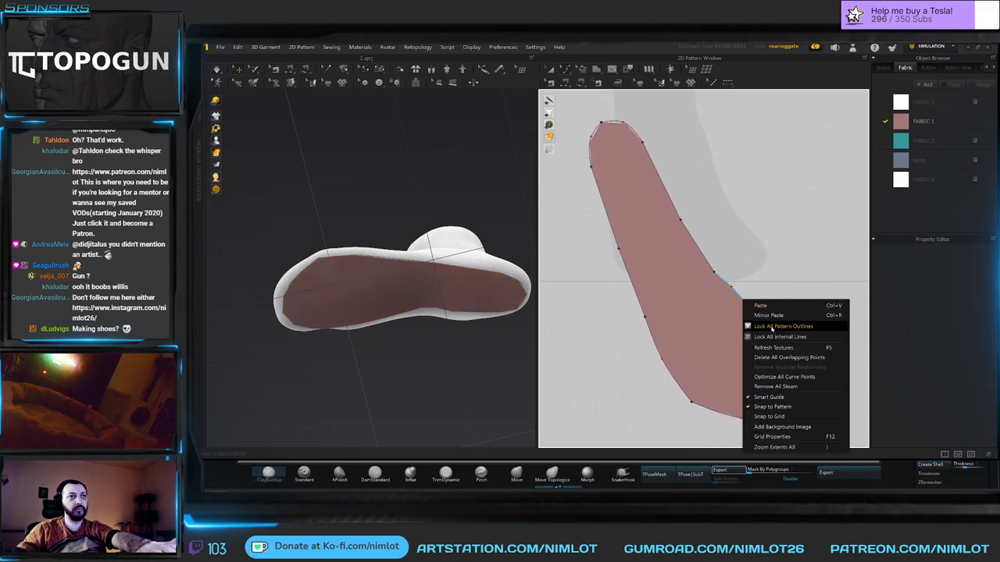
left_click(734, 293)
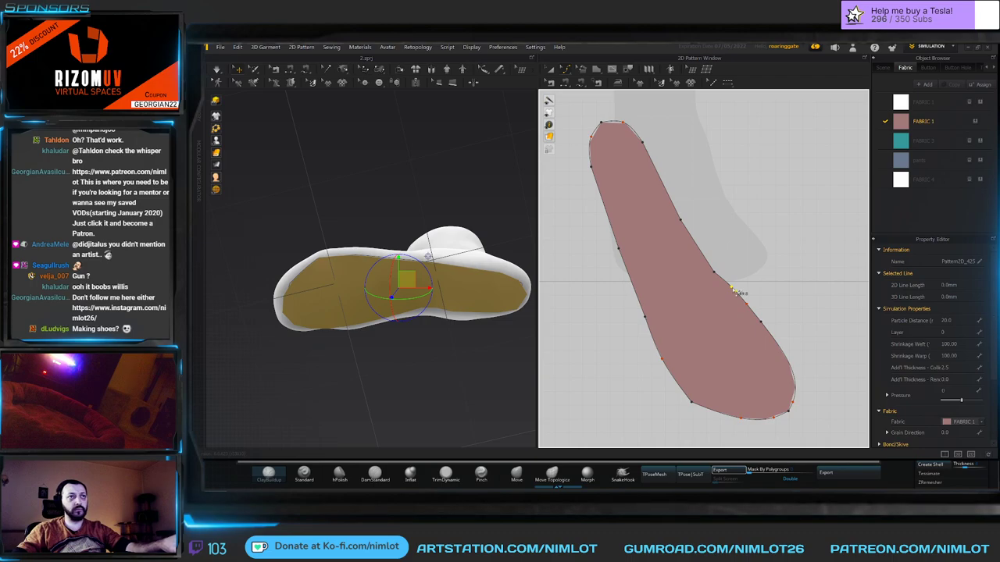
left_click(740, 295)
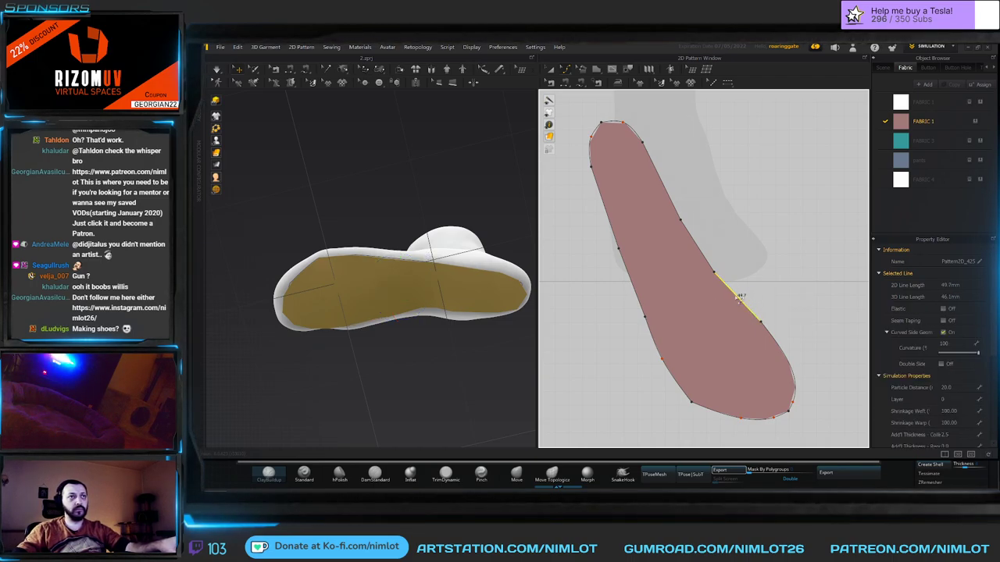
key("c")
left_click_drag(738, 297, 739, 293)
left_click_drag(698, 247, 697, 252)
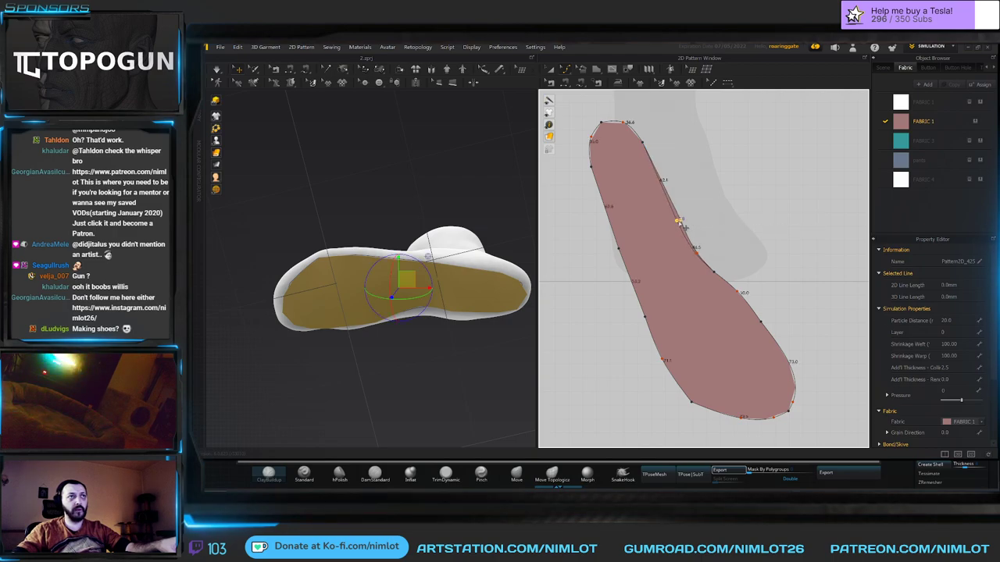
Scale the whole sole pattern down slightly from two opposite corners.
scroll(686, 225, "down", 4)
right_click_drag(509, 264, 461, 274)
key("3")
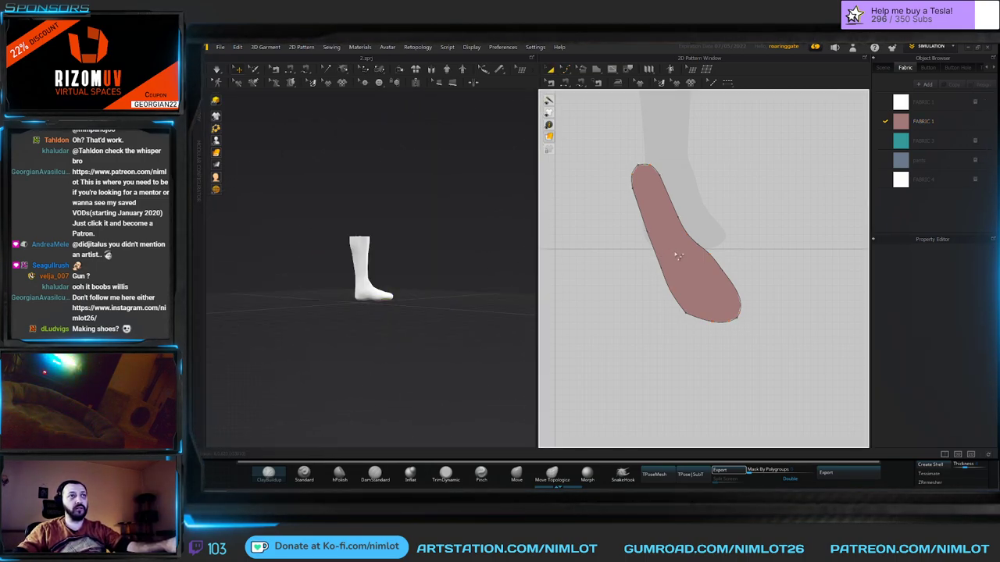
left_click(687, 262)
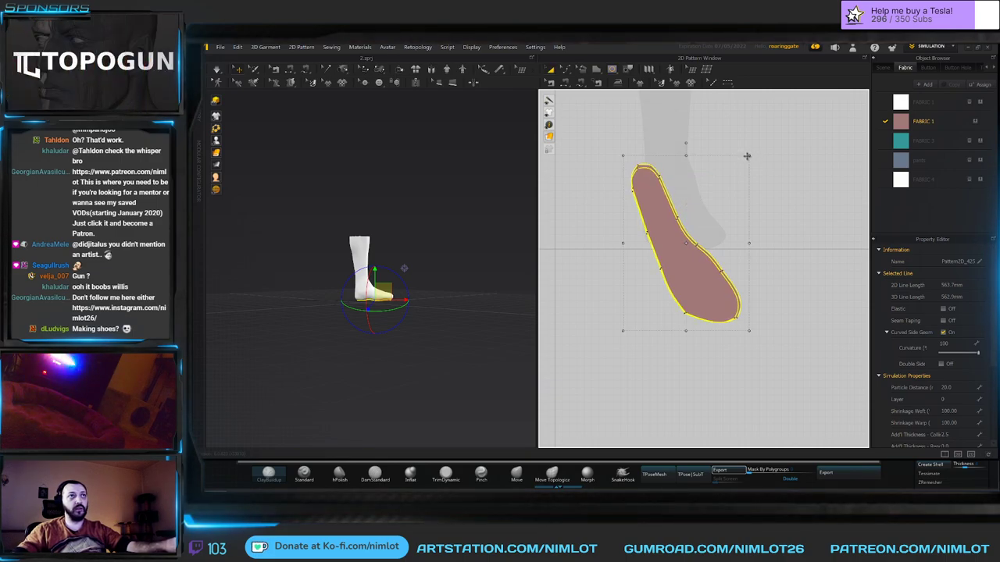
left_click_drag(747, 156, 747, 166)
left_click_drag(623, 331, 626, 327)
Examine how the resized sole fits under the avatar's foot from the front, side and at an angle.
right_click_drag(451, 291, 424, 196)
scroll(391, 286, "up", 6)
right_click_drag(430, 294, 451, 264)
scroll(475, 320, "up", 4)
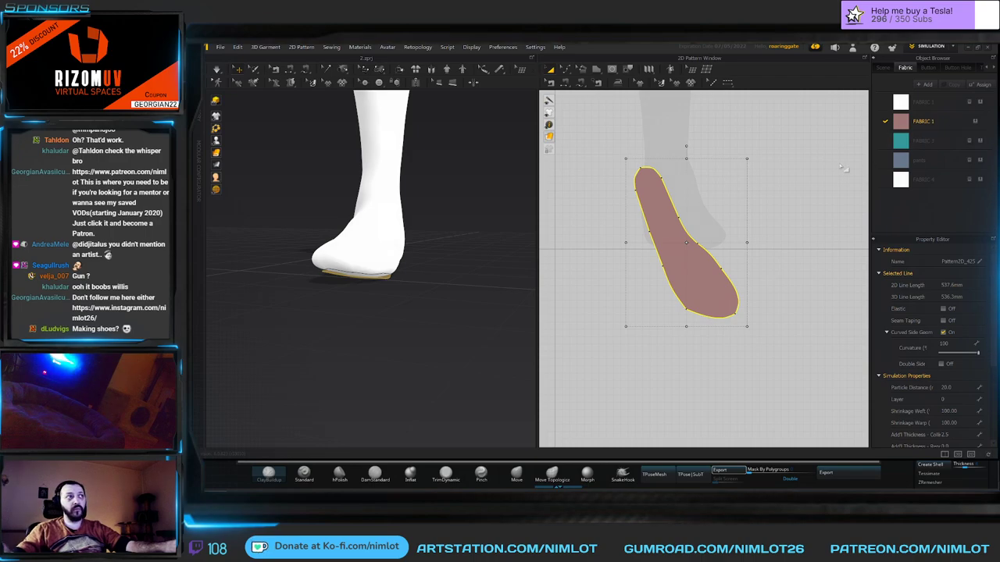
right_click_drag(455, 239, 482, 214)
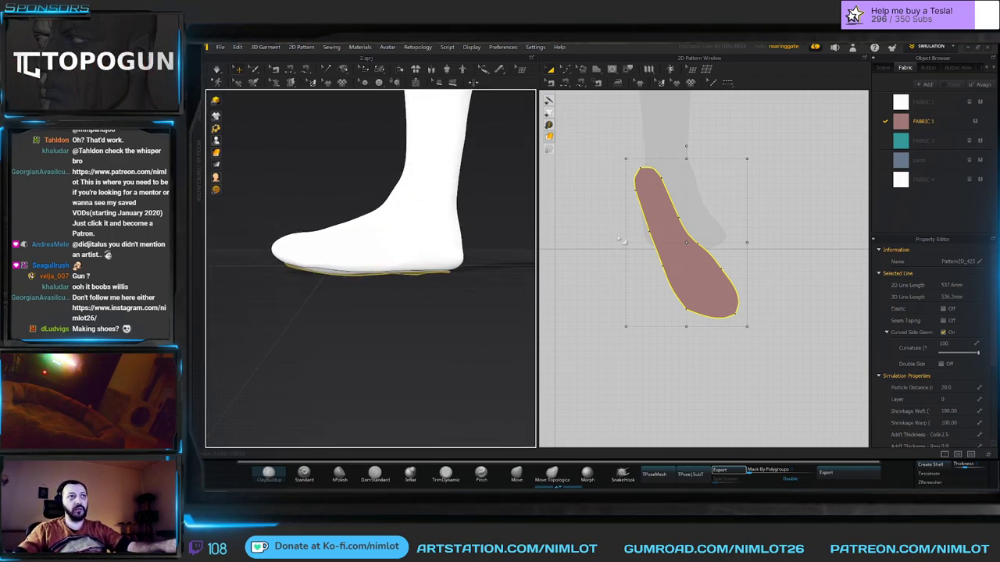
middle_click_drag(618, 237, 653, 257)
right_click_drag(471, 214, 493, 221)
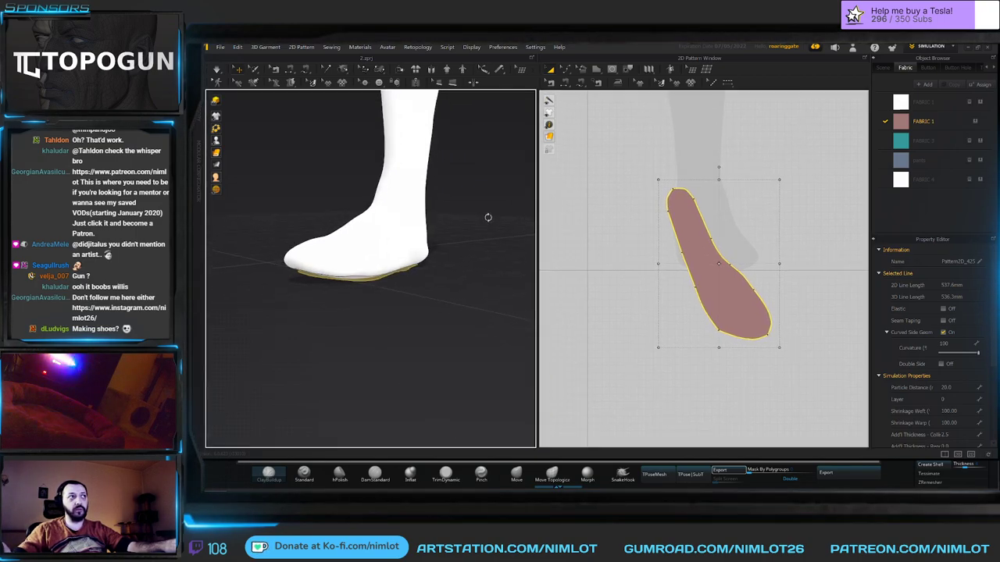
scroll(651, 222, "down", 2)
middle_click_drag(651, 222, 656, 251)
scroll(656, 252, "down", 1)
right_click_drag(471, 219, 477, 213)
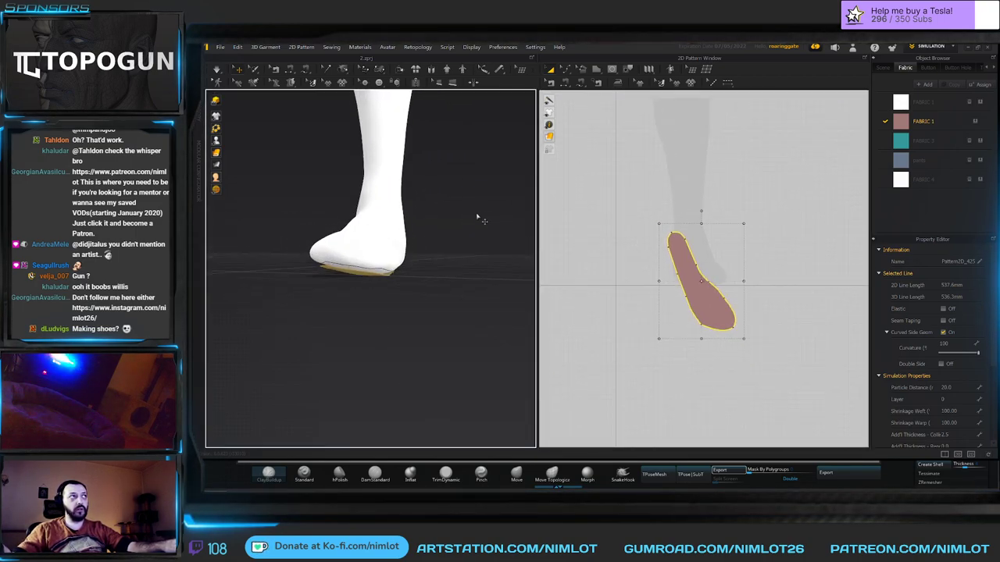
Draw a closed outline over the avatar's forefoot with the 3D avatar pen, including a narrow tongue up the front of the ankle.
left_click(290, 83)
left_click(304, 101)
right_click_drag(355, 128, 490, 202)
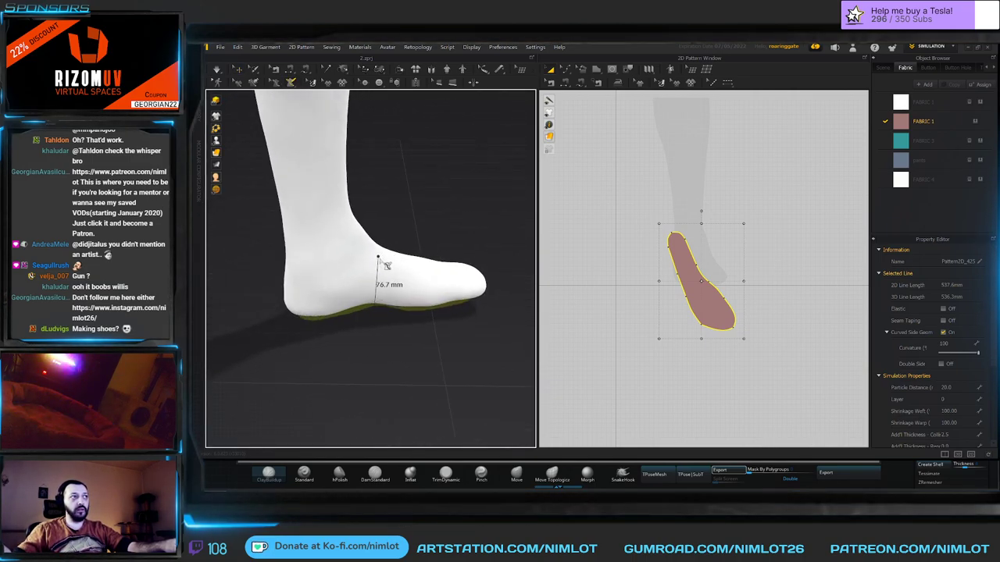
mouse_move(391, 269)
right_mouse_down()
mouse_move(360, 268)
mouse_move(407, 277)
right_mouse_up()
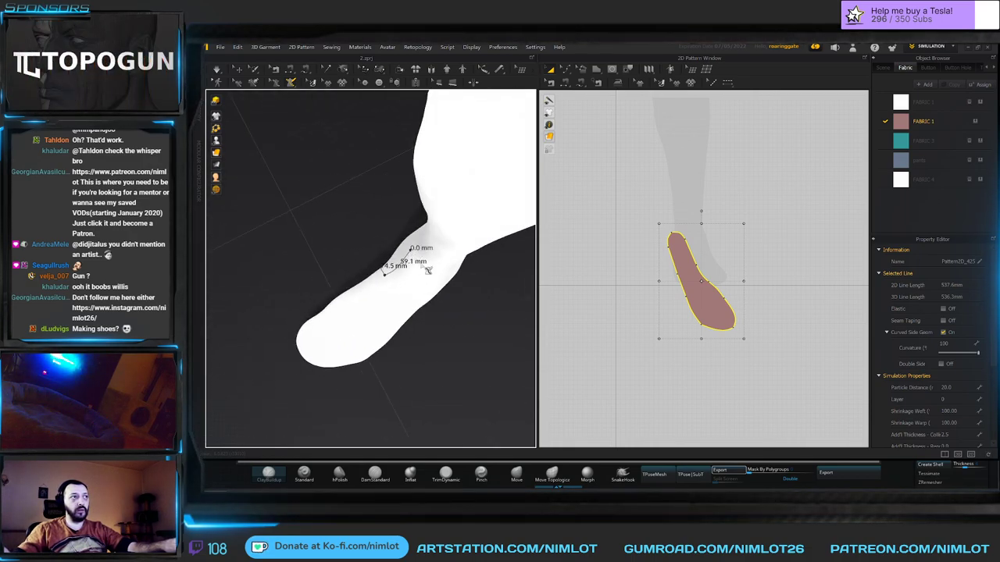
right_click_drag(407, 304, 424, 328)
Flatten the outlined forefoot and tongue area into a pattern piece.
left_click(311, 84)
left_click(295, 106)
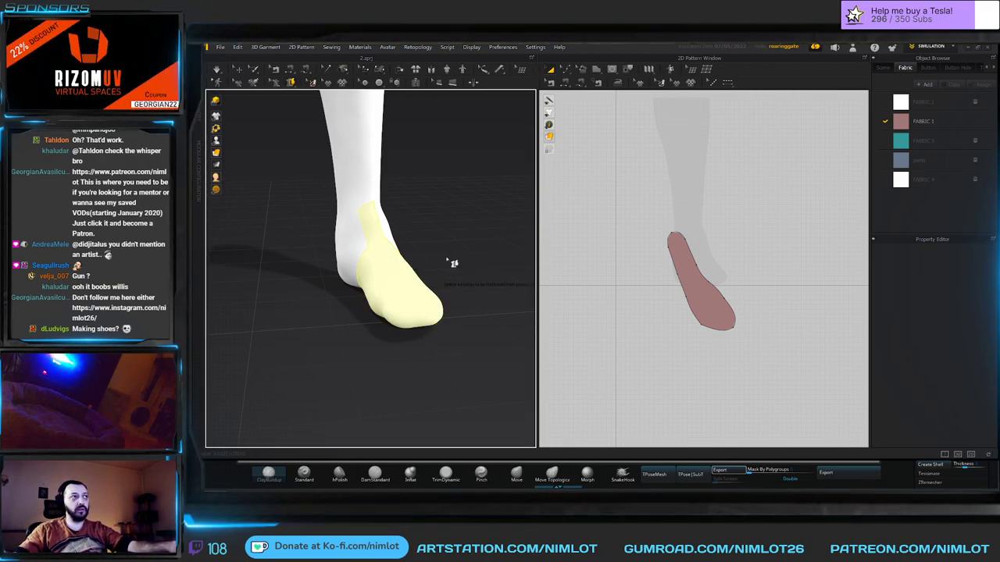
key("Return")
right_click_drag(462, 263, 409, 246)
middle_click_drag(408, 246, 350, 273)
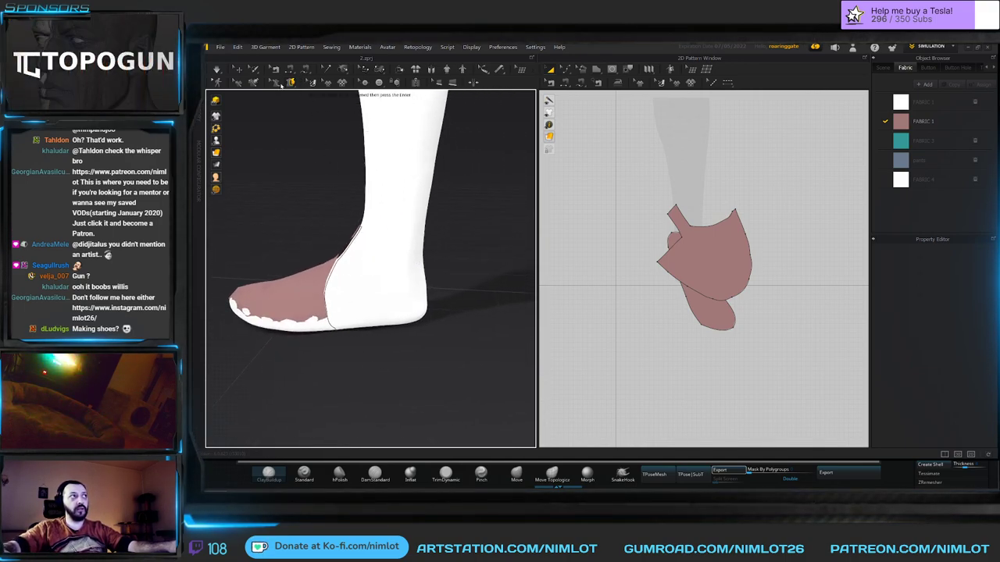
Draw a centre-back seam line on the avatar from the heel up to the upper calf with the 3D avatar pen.
left_click(301, 94)
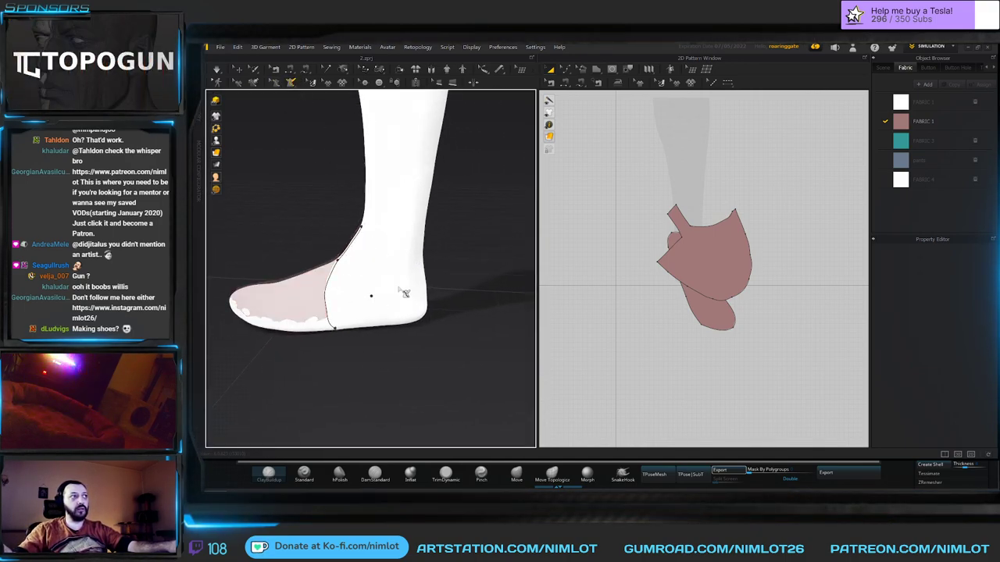
right_click_drag(410, 291, 342, 303)
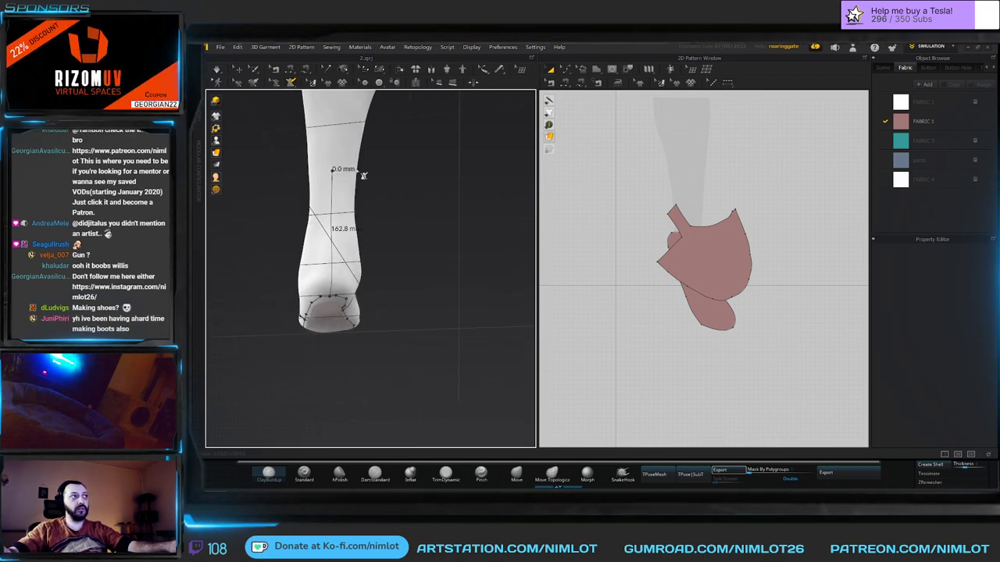
scroll(402, 162, "up", 3)
left_click(325, 120)
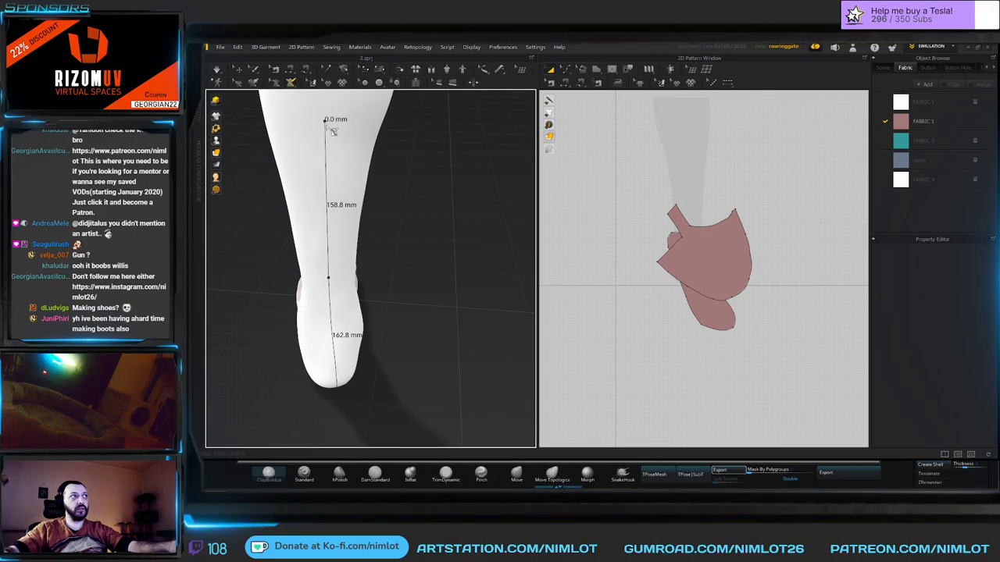
Continue the avatar line horizontally around the upper calf to form the boot's top edge.
right_click_drag(380, 146, 313, 153)
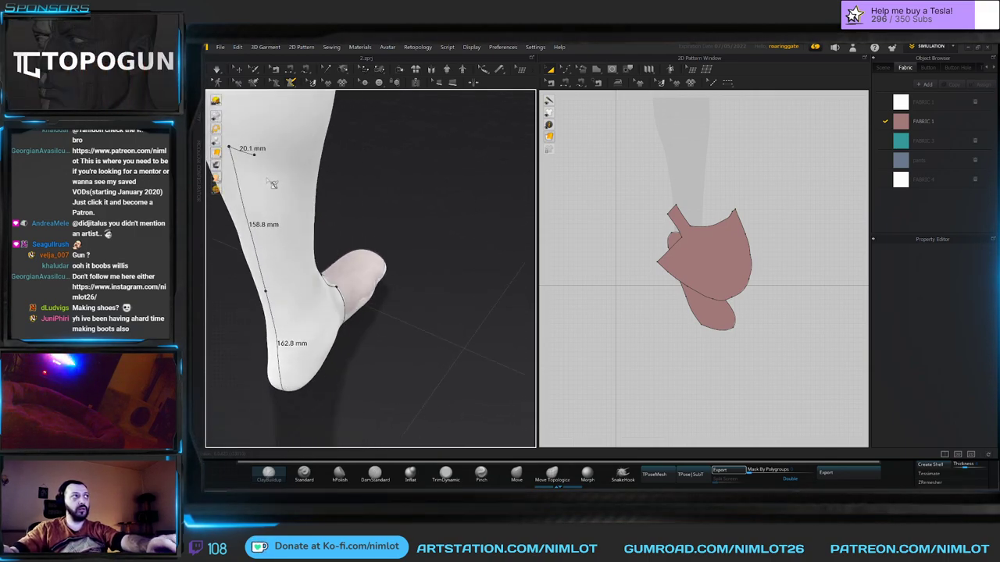
right_click_drag(324, 178, 355, 192)
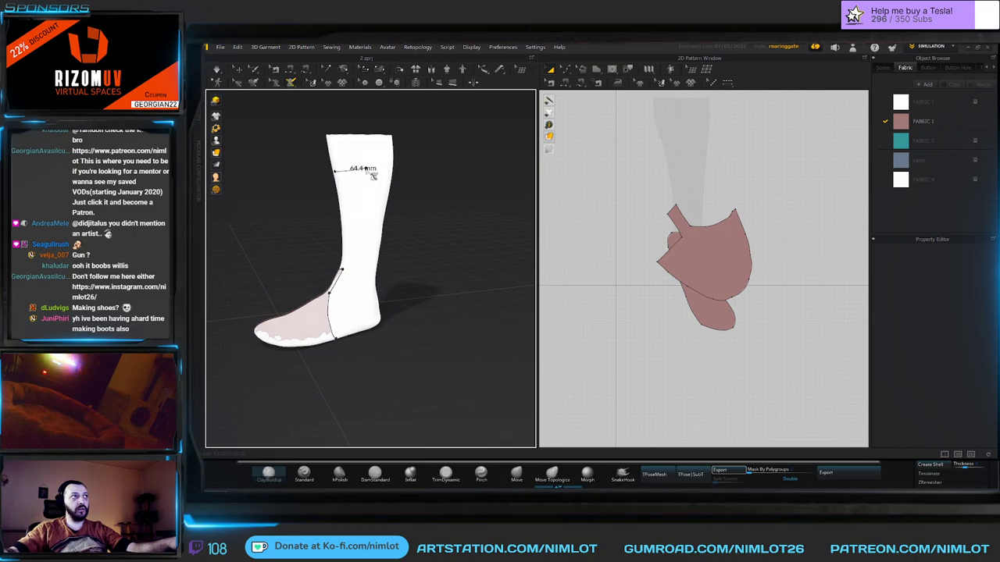
right_click_drag(391, 178, 322, 185)
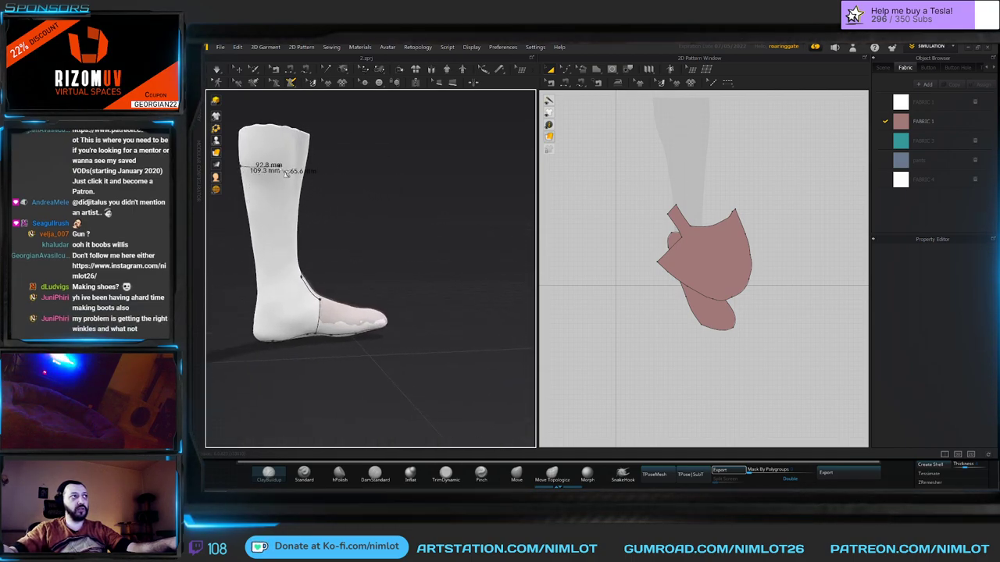
right_click_drag(286, 174, 275, 179)
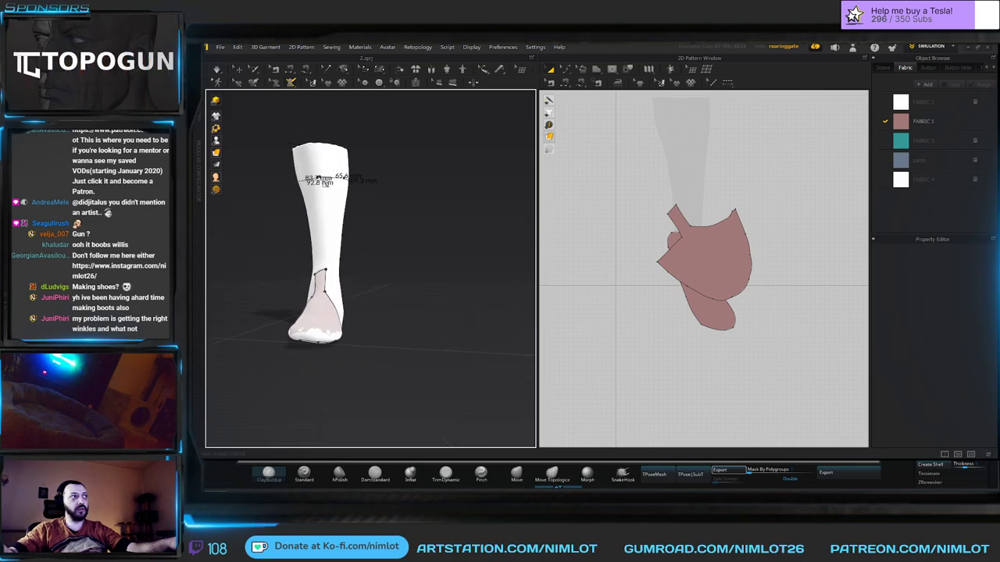
Draw a centre-front line about 197 mm long on the avatar between the tongue's top edge and the boot's top line.
right_click_drag(316, 224, 370, 221)
middle_click_drag(334, 241, 393, 268)
scroll(376, 266, "up", 3)
left_click(376, 254)
left_click(373, 163)
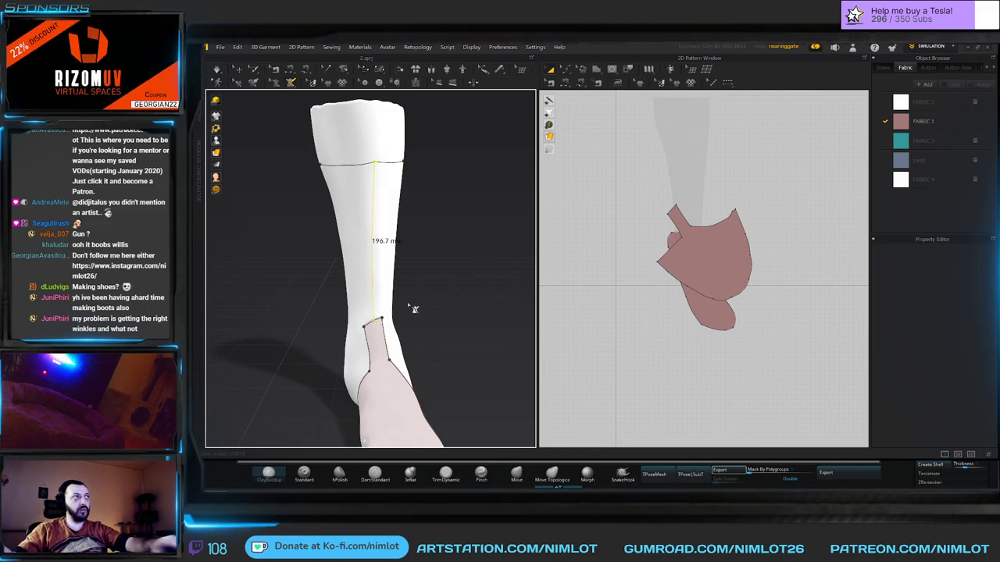
right_click_drag(415, 308, 336, 283)
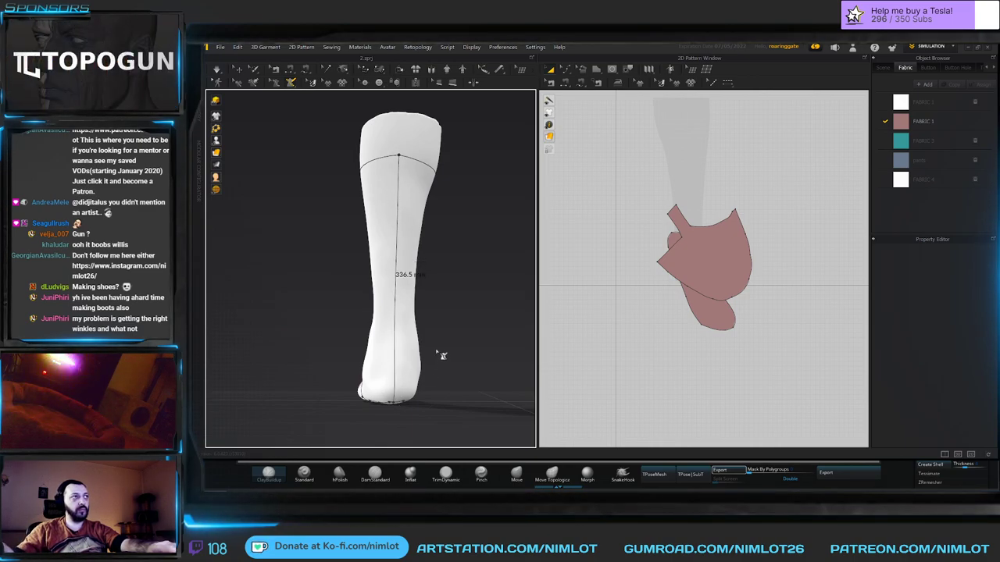
Flatten the two outlined side areas of the leg into separate boot shaft patterns.
right_click_drag(446, 253, 398, 252)
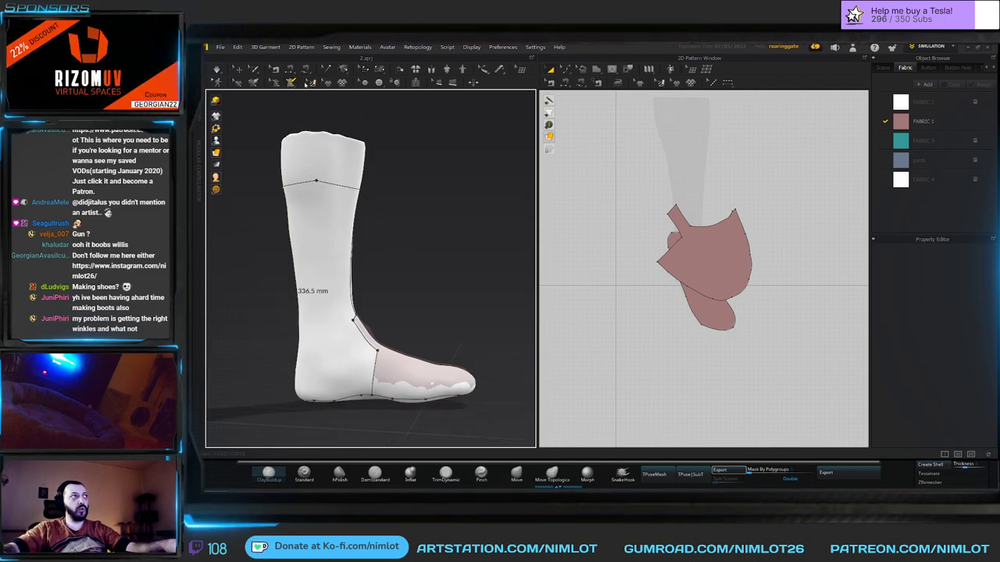
left_click(328, 297)
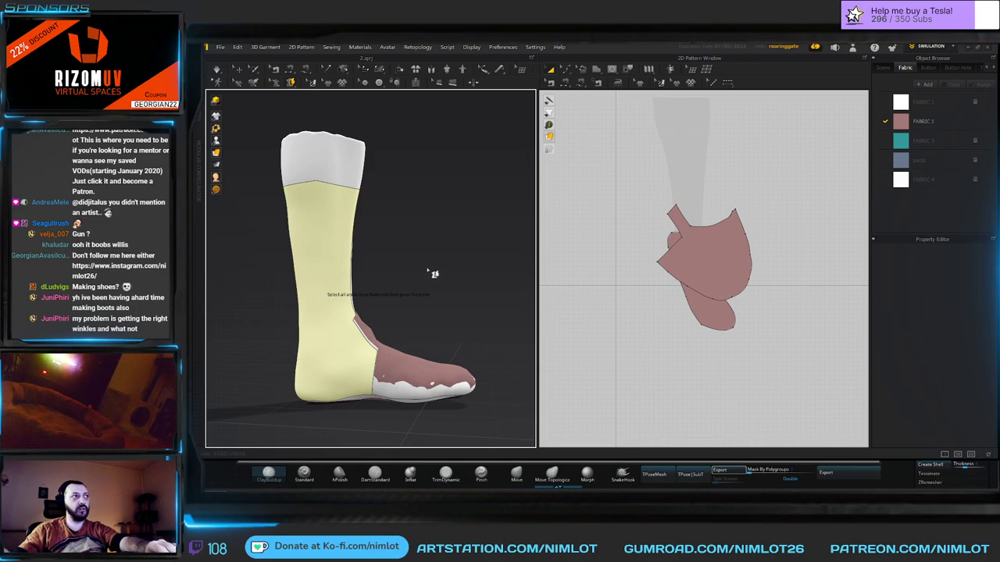
key("Return")
right_click_drag(428, 277, 342, 276)
left_click(439, 290)
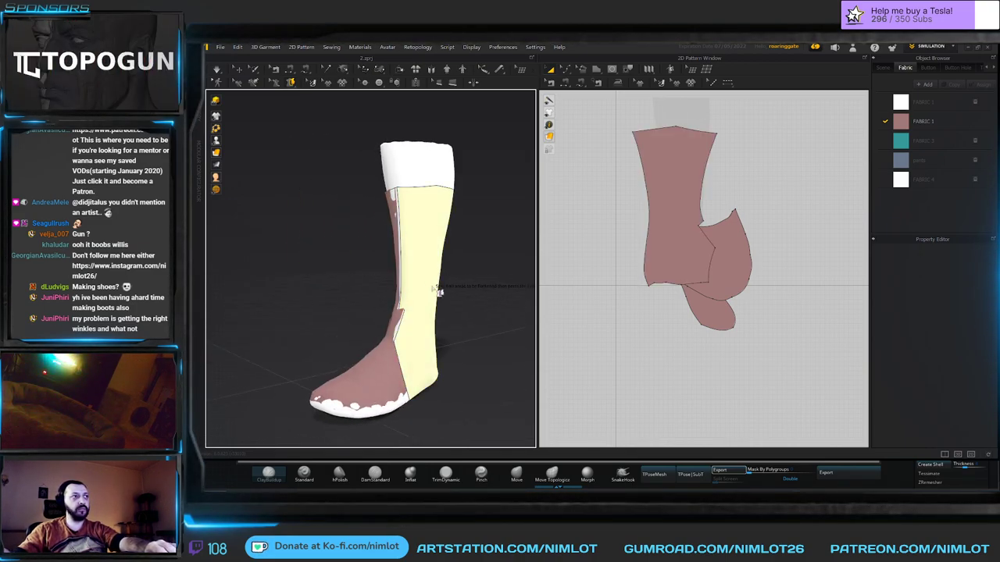
left_click(477, 295)
Spread out the two shaft patterns and the forefoot pattern so they no longer overlap in the 2D layout.
scroll(579, 274, "down", 3)
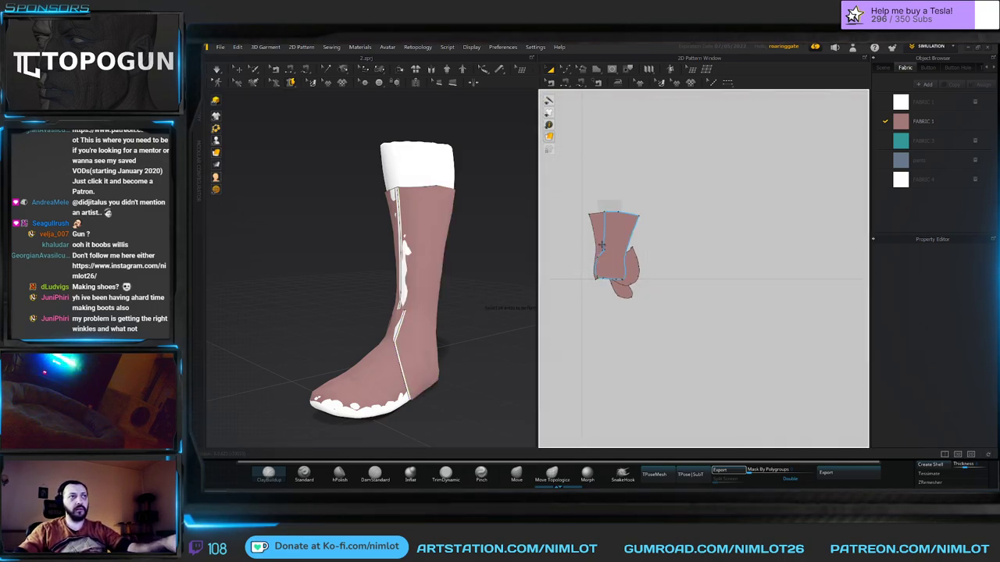
left_click_drag(613, 240, 592, 192)
left_click_drag(677, 236, 639, 206)
left_click(649, 282)
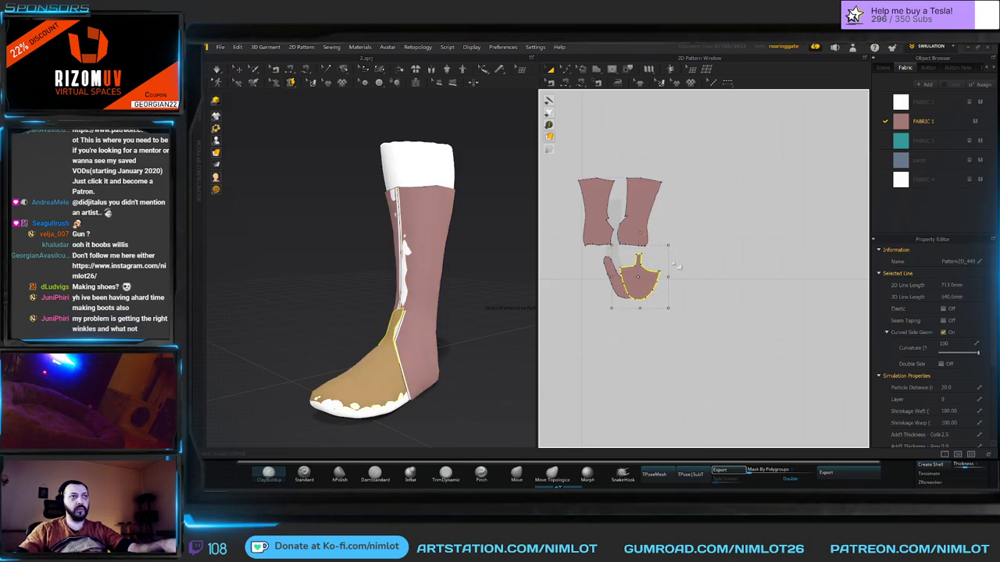
Straighten the forefoot pattern's edges on both sides of the tongue and square up the tongue's corner points.
scroll(676, 268, "up", 5)
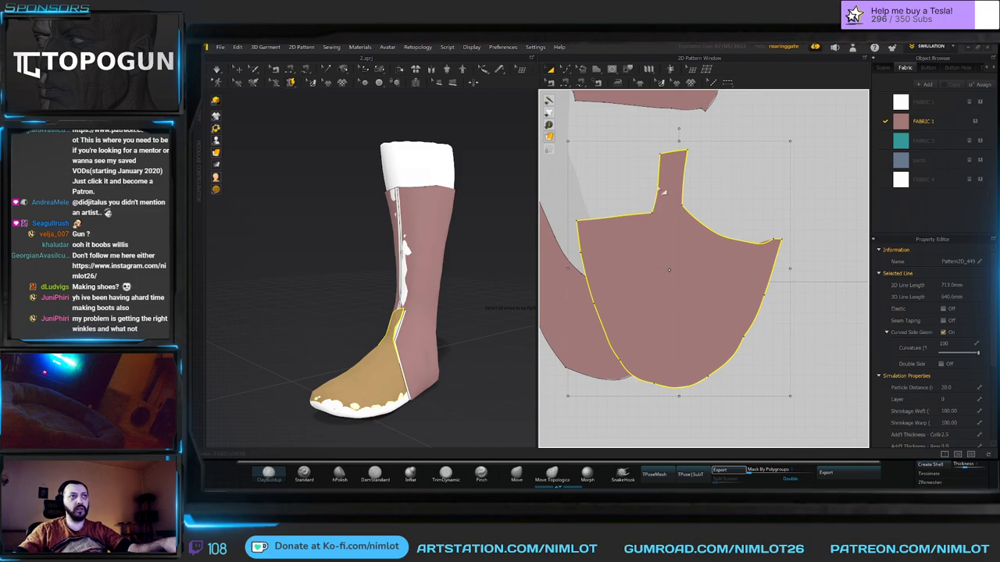
left_click(689, 213)
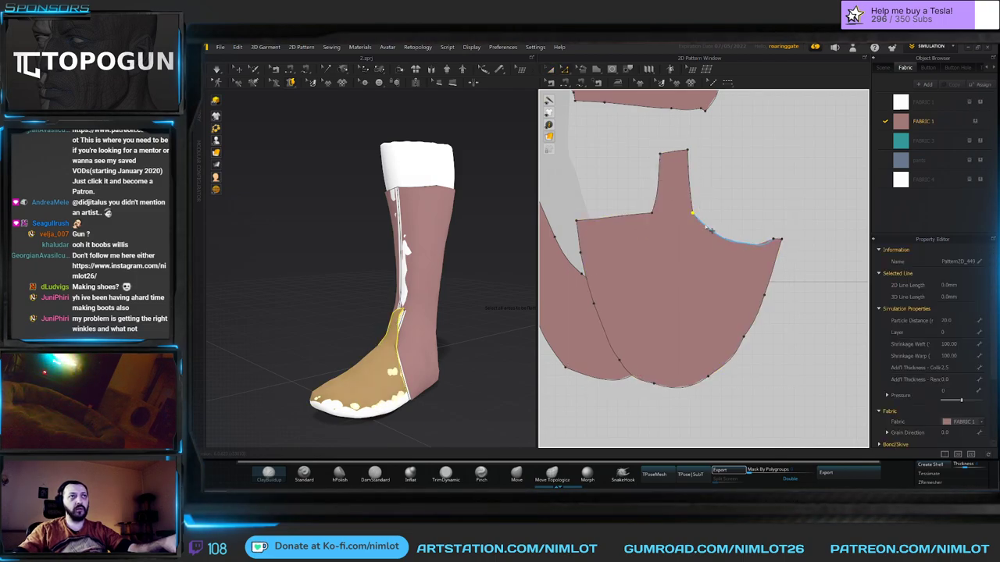
right_click(708, 225)
left_click(725, 264)
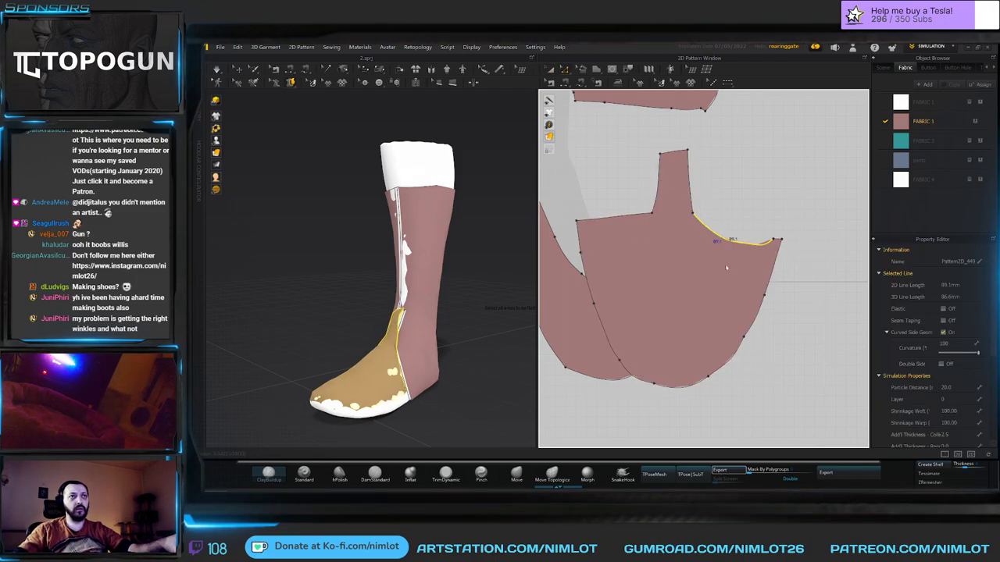
right_click(639, 221)
left_click(703, 264)
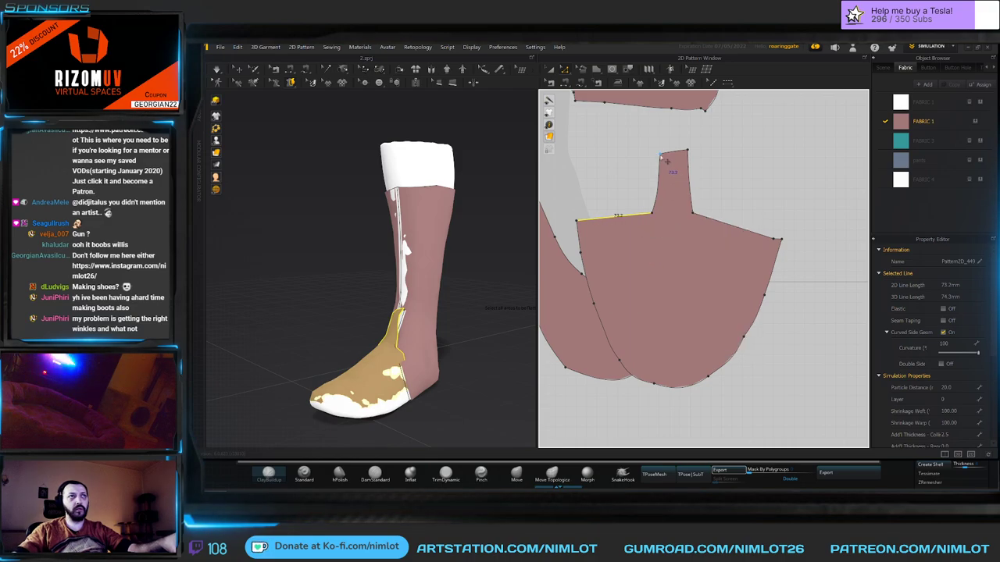
left_click(665, 154)
left_click_drag(695, 151, 696, 150)
left_click_drag(692, 212, 696, 213)
Delete the surplus points along the bottom edges of both shaft patterns and on one shaft's lower front edge.
scroll(673, 235, "down", 4)
middle_click_drag(673, 234, 686, 276)
scroll(666, 229, "down", 2)
right_click_drag(495, 266, 446, 263)
scroll(446, 264, "up", 2)
scroll(637, 233, "down", 3)
middle_click_drag(637, 232, 652, 259)
scroll(605, 166, "up", 3)
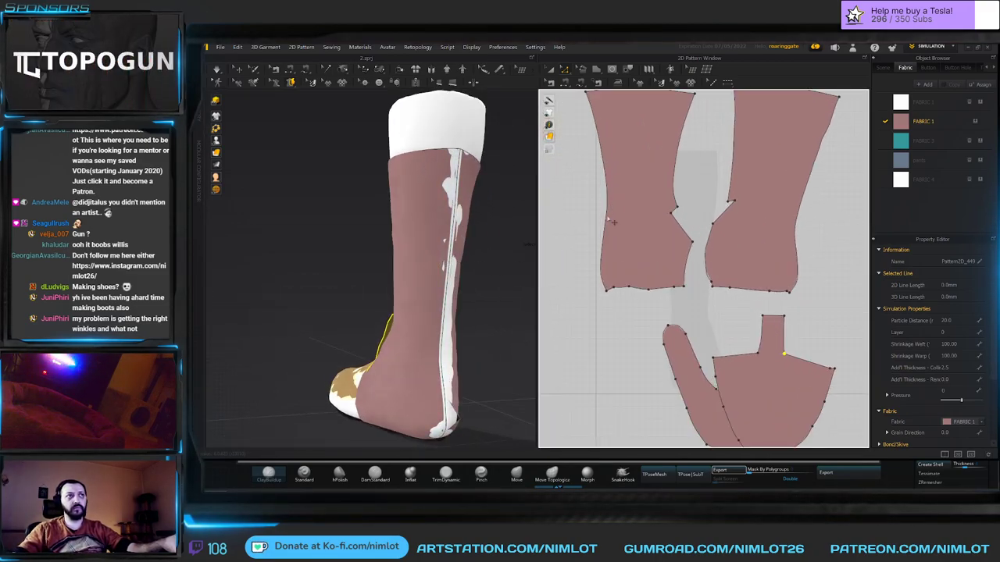
left_click_drag(613, 283, 781, 298)
key("Delete")
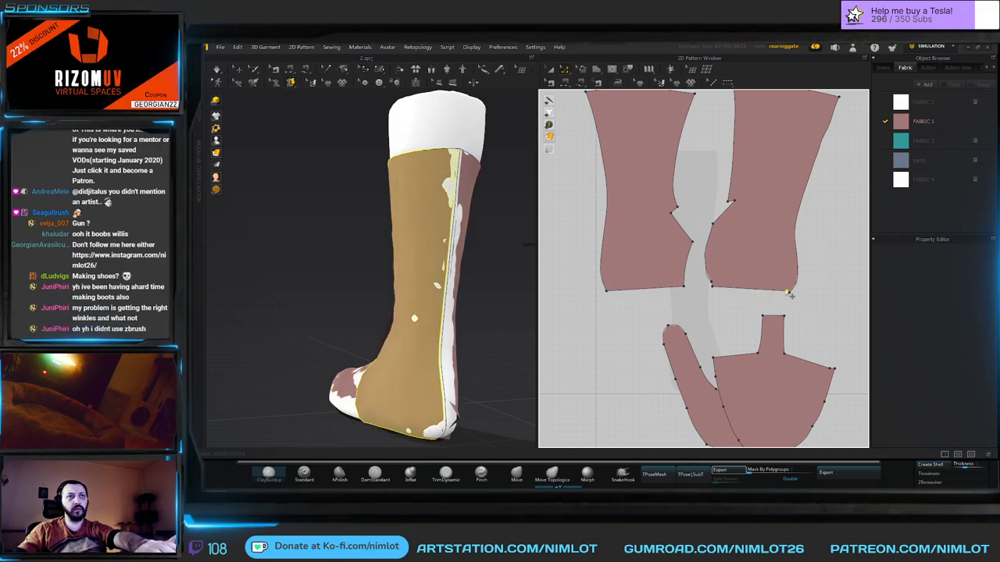
left_click(748, 292)
left_click_drag(717, 282, 695, 264)
key("Delete")
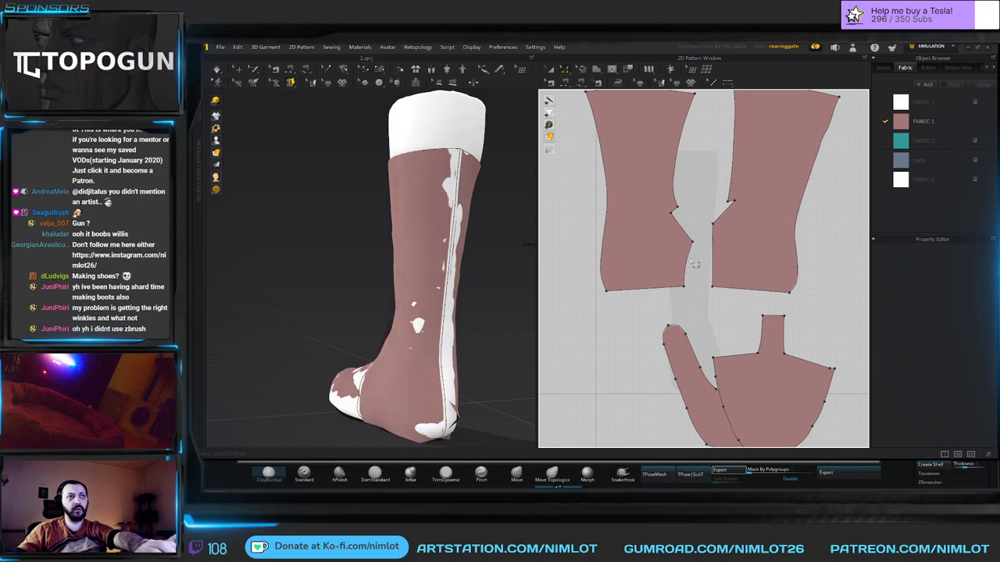
Reposition the notch corner points on the front edges of both shaft patterns so the two notches match.
left_click(717, 230)
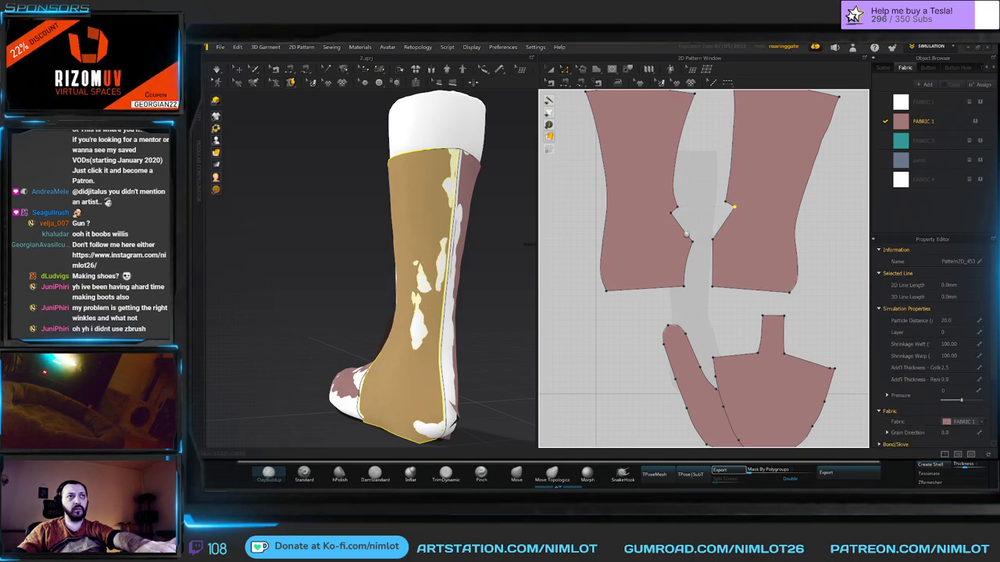
scroll(686, 243, "down", 2)
left_click(683, 239)
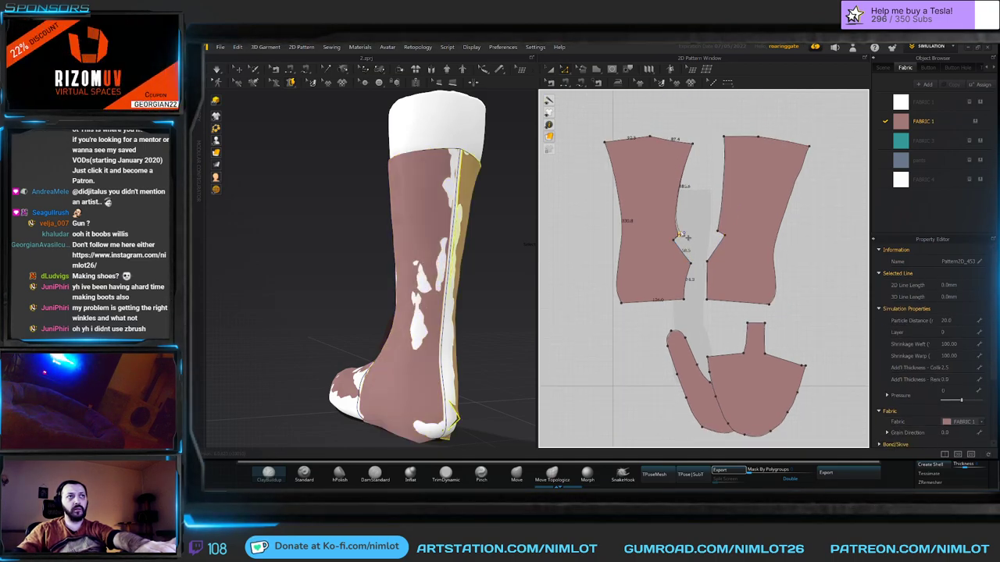
Straighten the upper front edges of both shaft patterns by deleting all their curve points.
double_click(676, 193)
right_click(678, 190)
key("Escape")
right_click(686, 184)
left_click(703, 195)
left_click(723, 187)
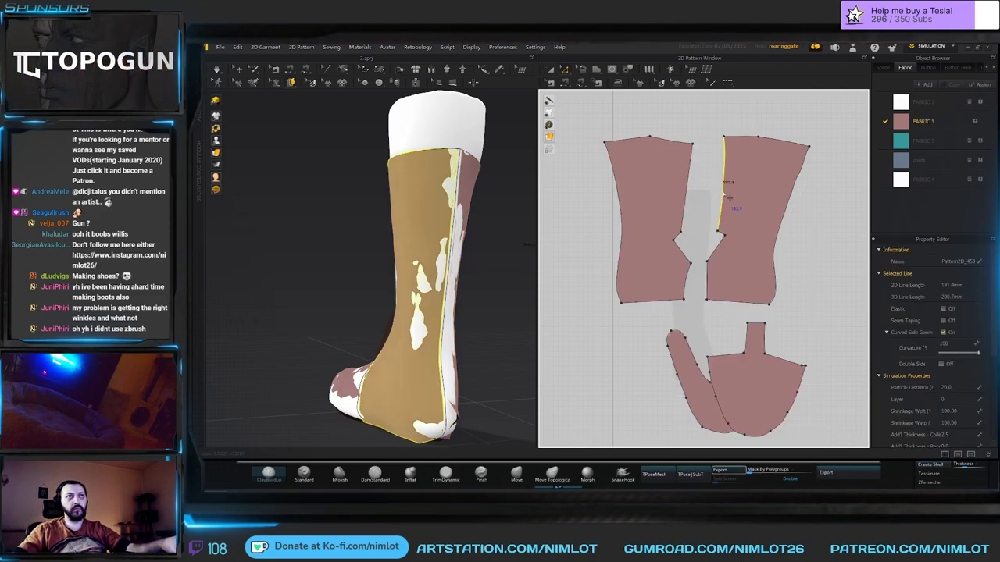
right_click(725, 192)
left_click(747, 228)
Straighten the long back edges of both shaft patterns by deleting all their curve points.
left_click(789, 210)
right_click(788, 211)
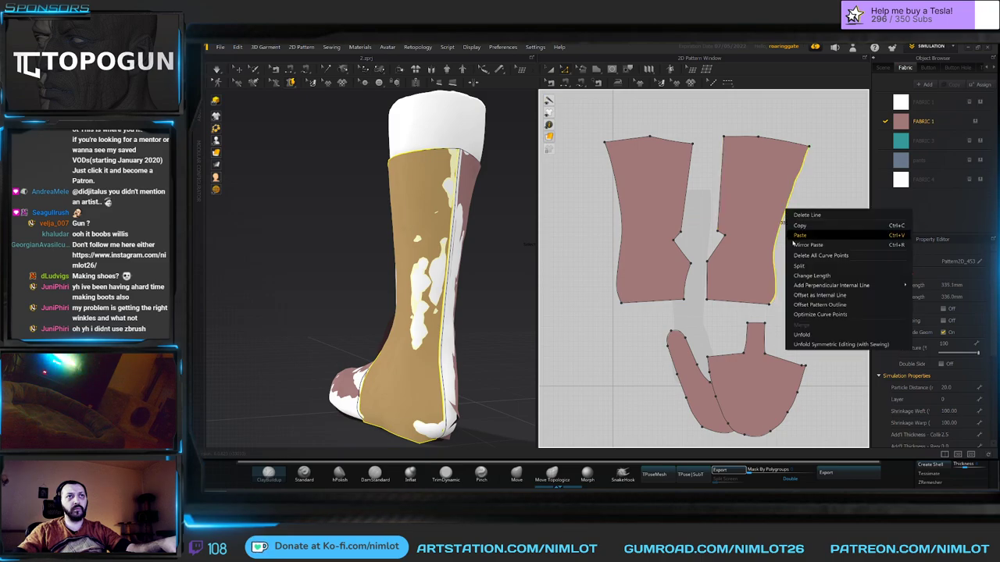
left_click(816, 256)
left_click(625, 219)
right_click(622, 214)
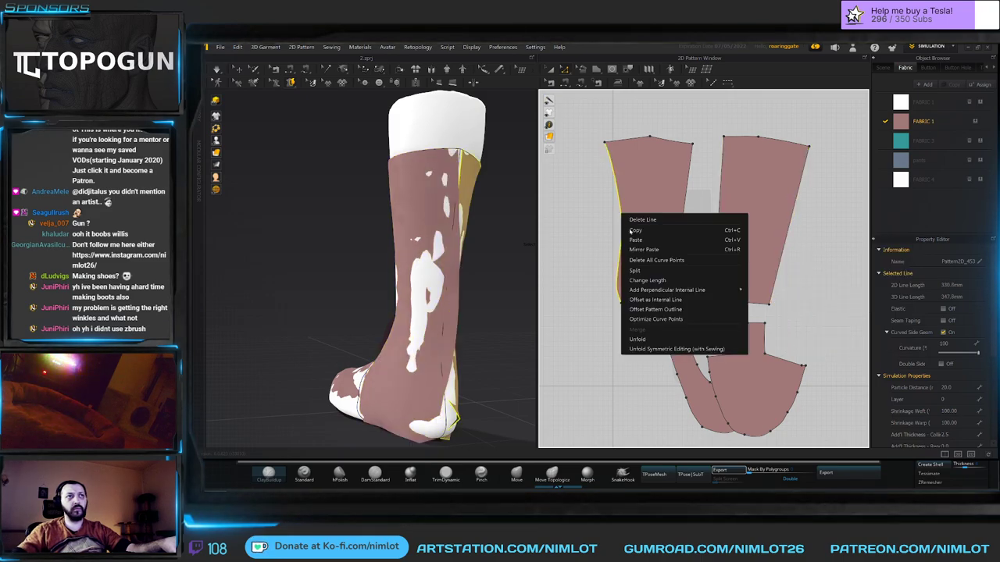
left_click(649, 258)
Delete the surplus middle point on the top edge of each shaft pattern.
left_click(651, 139)
key("Delete")
left_click(758, 138)
key("Delete")
middle_click_drag(737, 228, 724, 186)
scroll(724, 186, "down", 2)
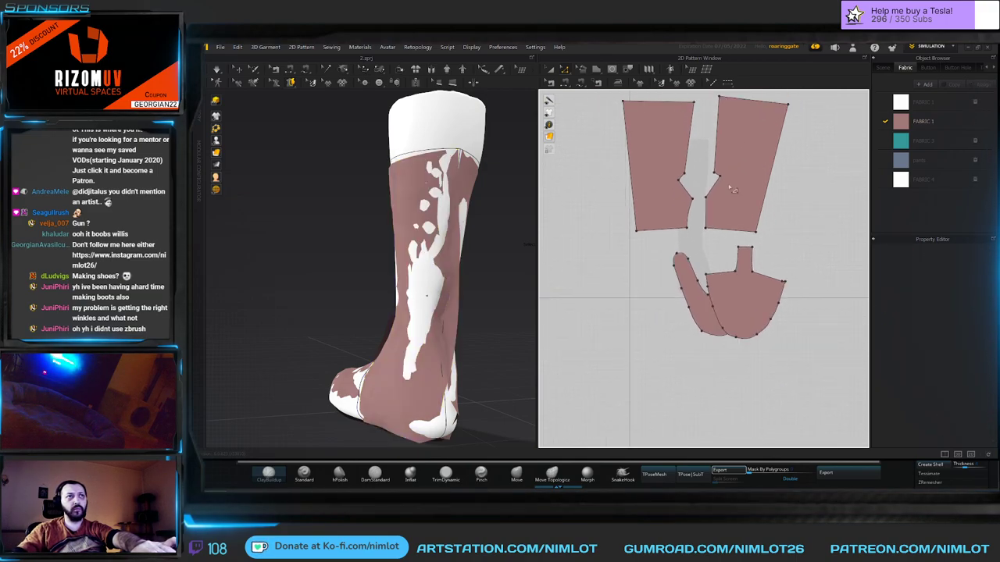
Delete all curve points on the short lower front edge of the shaft pattern above the sole.
left_click(691, 219)
right_click(691, 213)
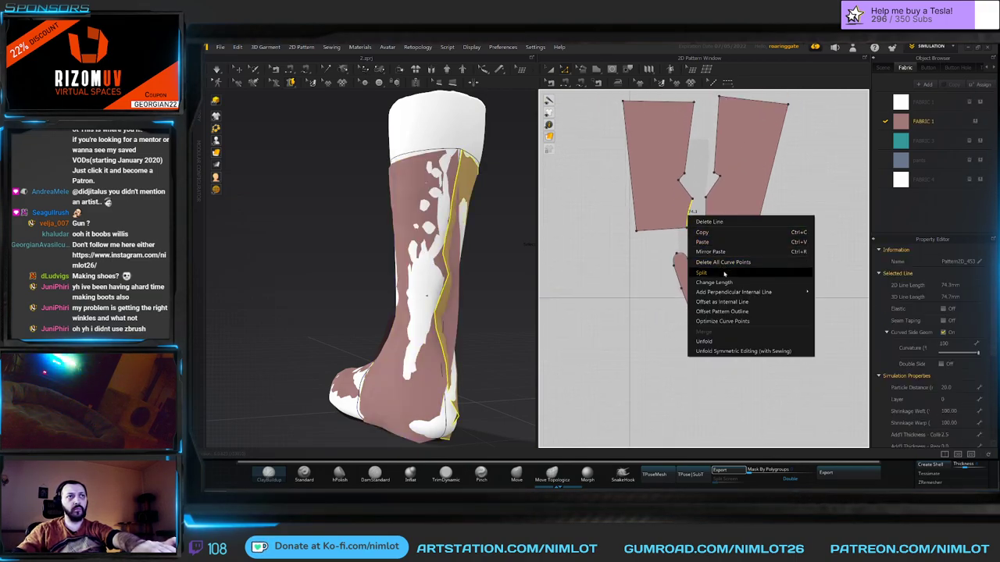
left_click(718, 263)
Move the sole pattern clear of the forefoot pattern and rotate it until it stands upright in the 2D layout.
middle_click_drag(670, 227, 678, 270)
scroll(661, 237, "down", 2)
scroll(671, 246, "up", 2)
left_click(689, 313)
left_click_drag(689, 336, 658, 339)
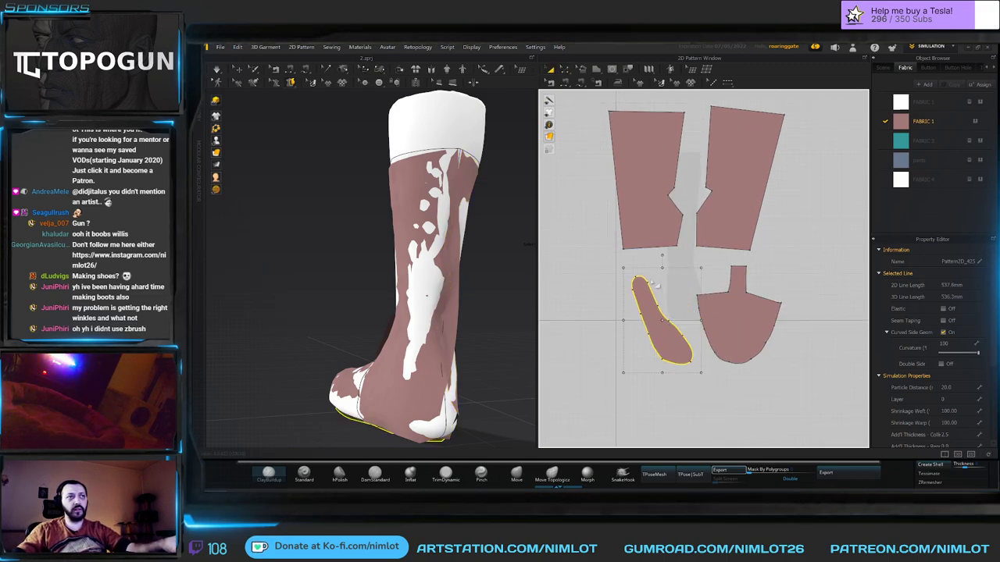
left_click_drag(662, 256, 694, 268)
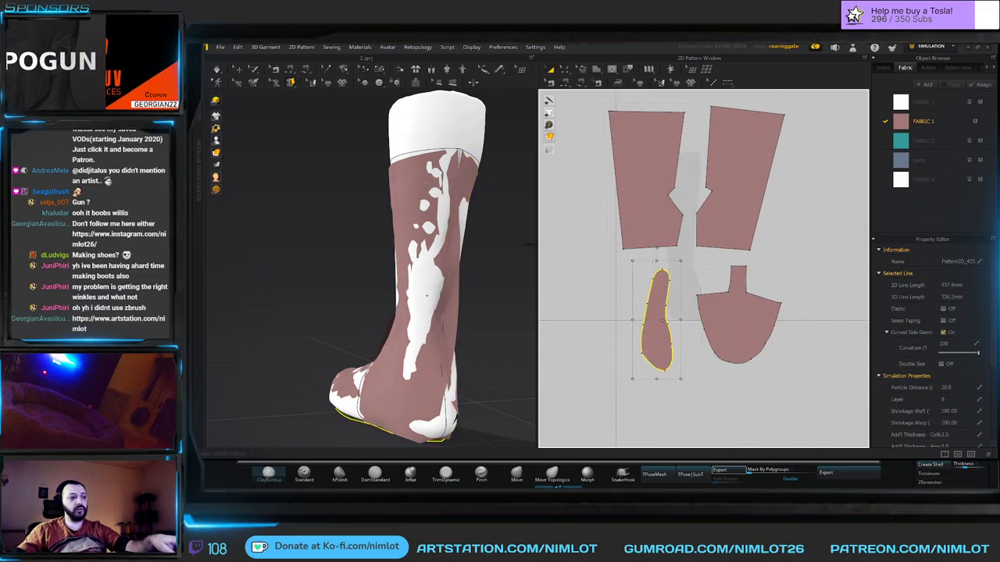
Flip the normal of the sole pattern under the foot.
right_click_drag(527, 244, 484, 261)
middle_click_drag(671, 310, 679, 271)
scroll(688, 273, "up", 3)
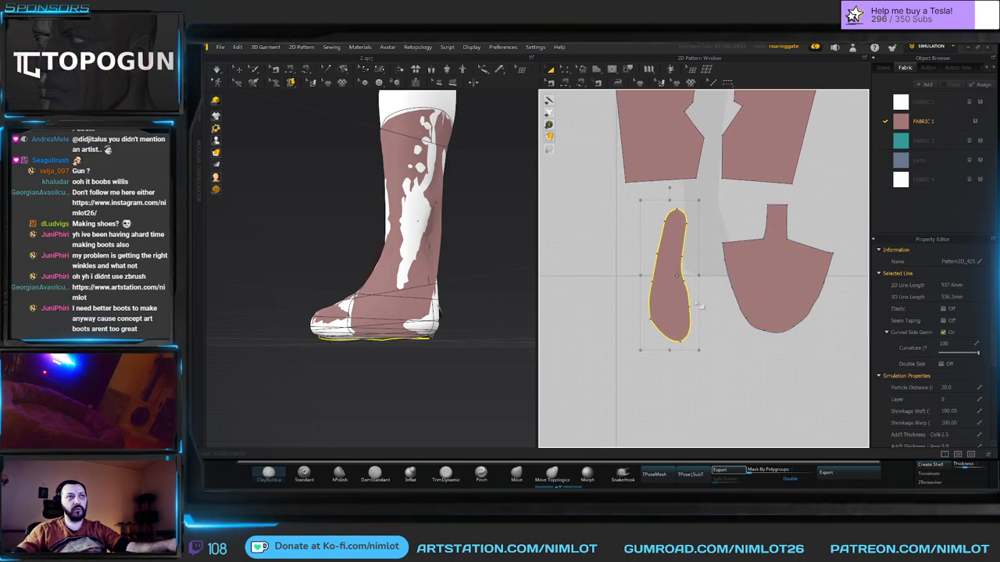
right_click_drag(469, 301, 430, 312)
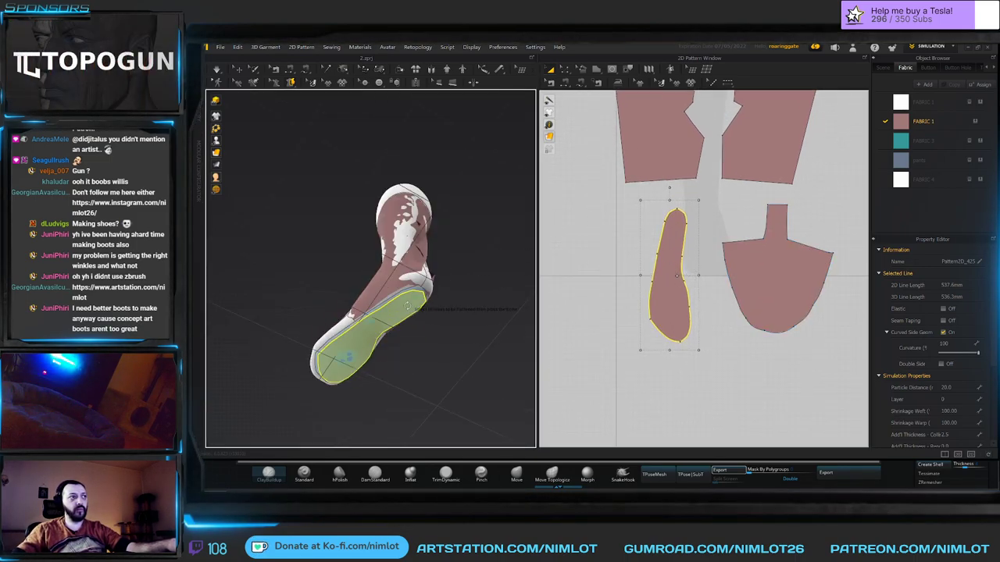
key("z")
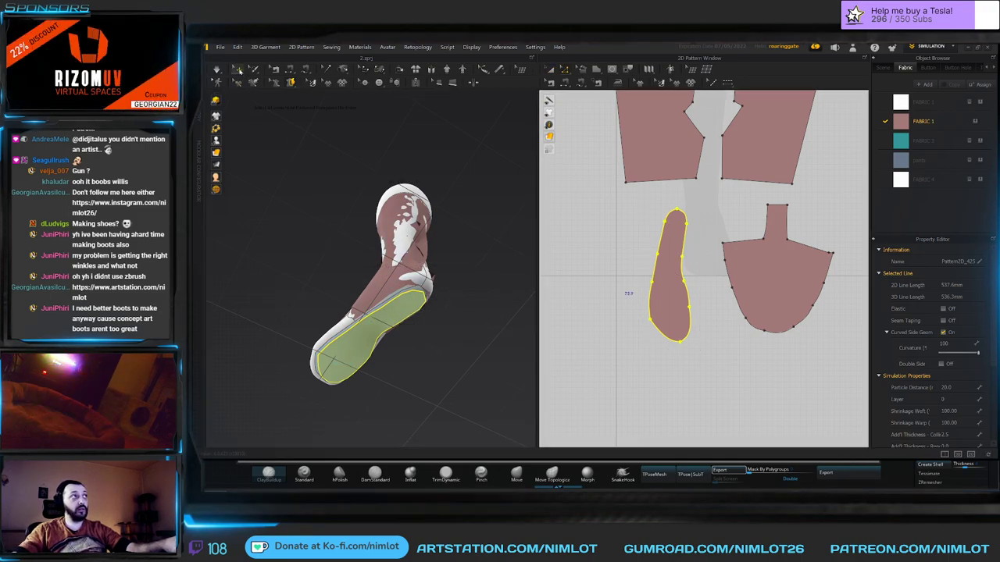
right_click(398, 306)
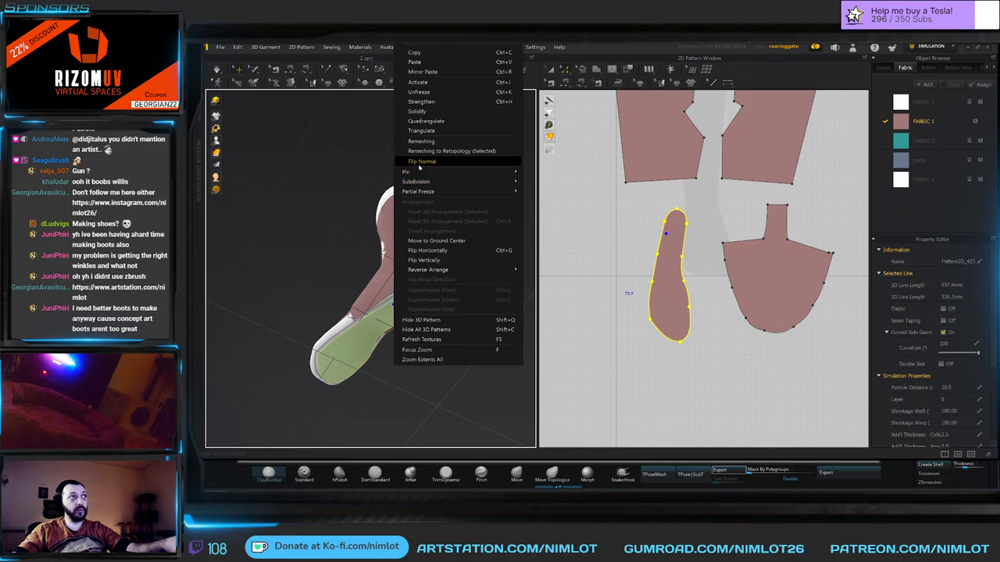
left_click(419, 162)
left_click(498, 295)
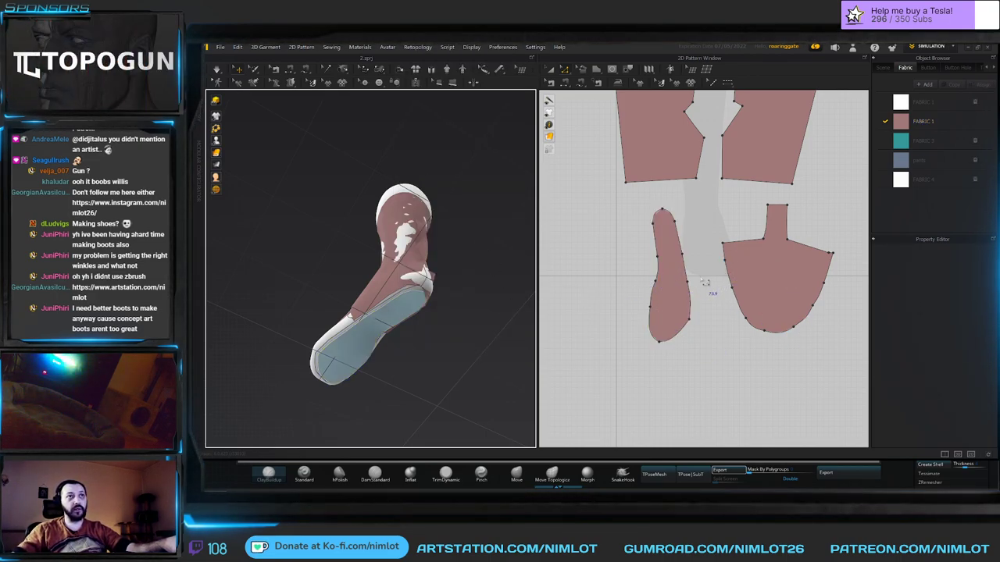
Sew the curved outer edge of the forefoot pattern to the front outline of the sole.
left_click(565, 82)
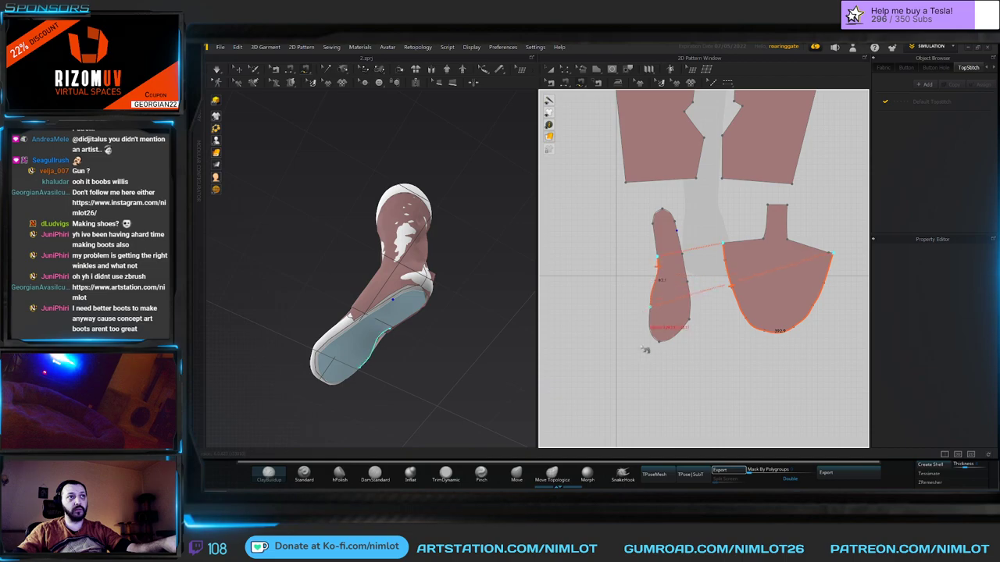
left_click(688, 264)
Try simulating the boot with only the forefoot sewn to the sole, and undo the simulated drape.
right_click_drag(482, 312, 531, 315)
key("space")
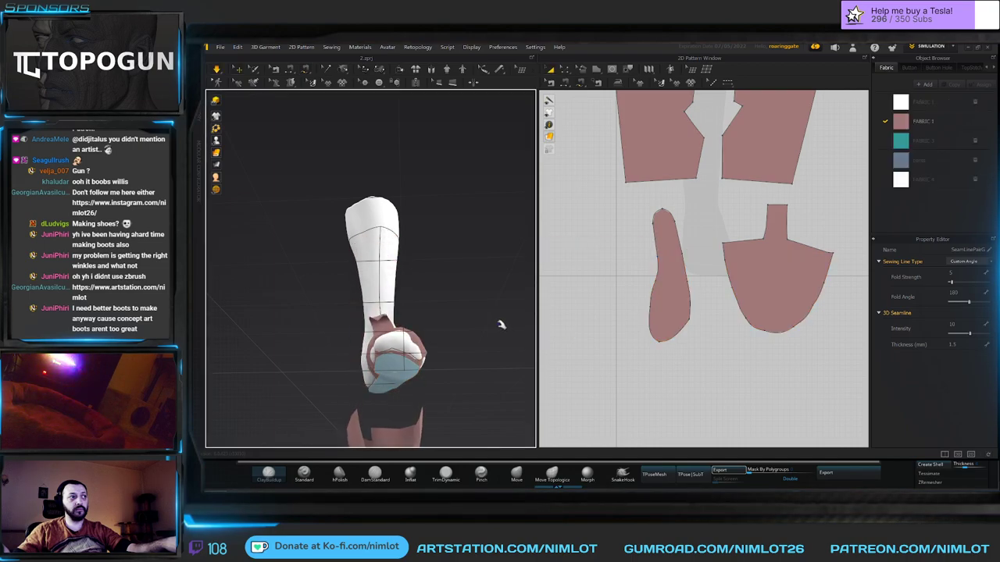
key("space")
mouse_move(485, 336)
right_mouse_down()
mouse_move(442, 346)
mouse_move(472, 347)
right_mouse_up()
middle_click_drag(472, 347, 475, 312)
key("ctrl+z")
key("ctrl+z")
right_click_drag(475, 317, 476, 301)
Sew the bottom edge of each shaft pattern to its matching side of the sole's heel outline.
middle_click_drag(668, 240, 659, 321)
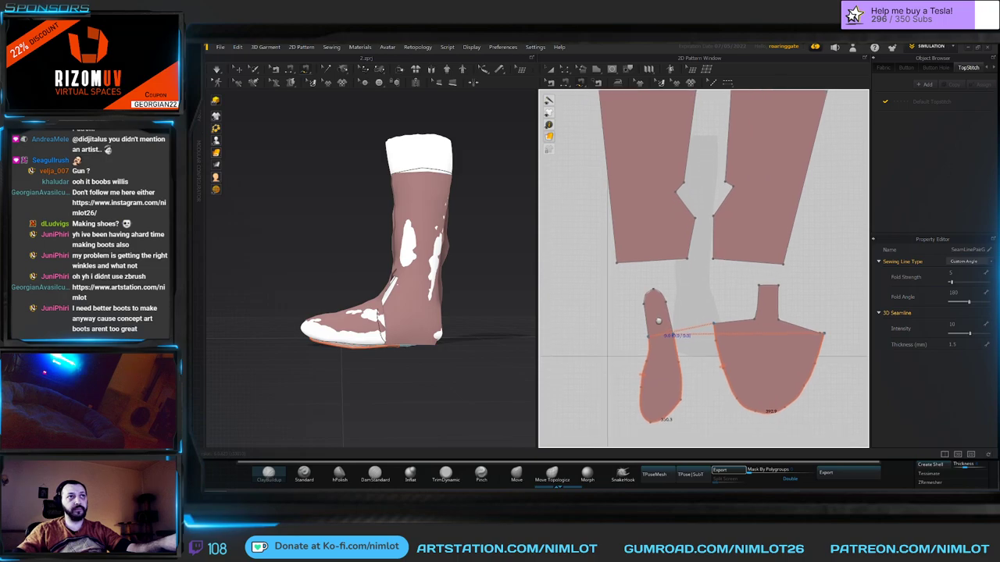
left_click(727, 261)
left_click(660, 303)
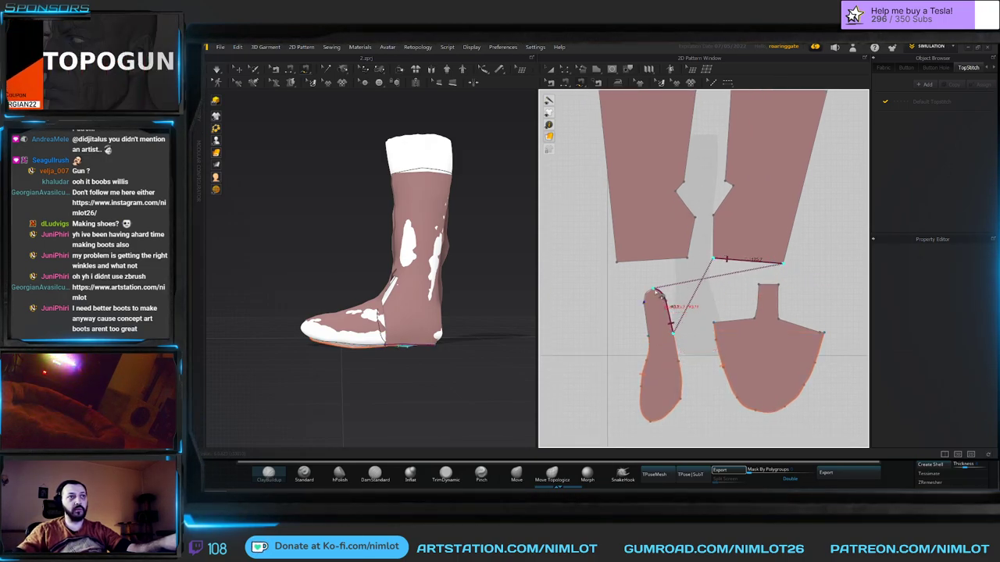
left_click(691, 264)
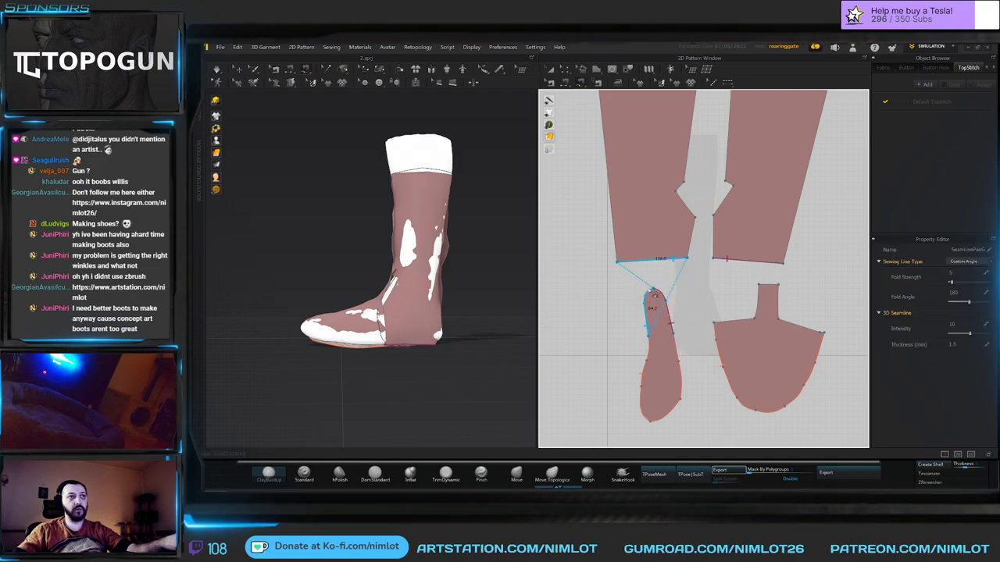
middle_click_drag(631, 267, 626, 342)
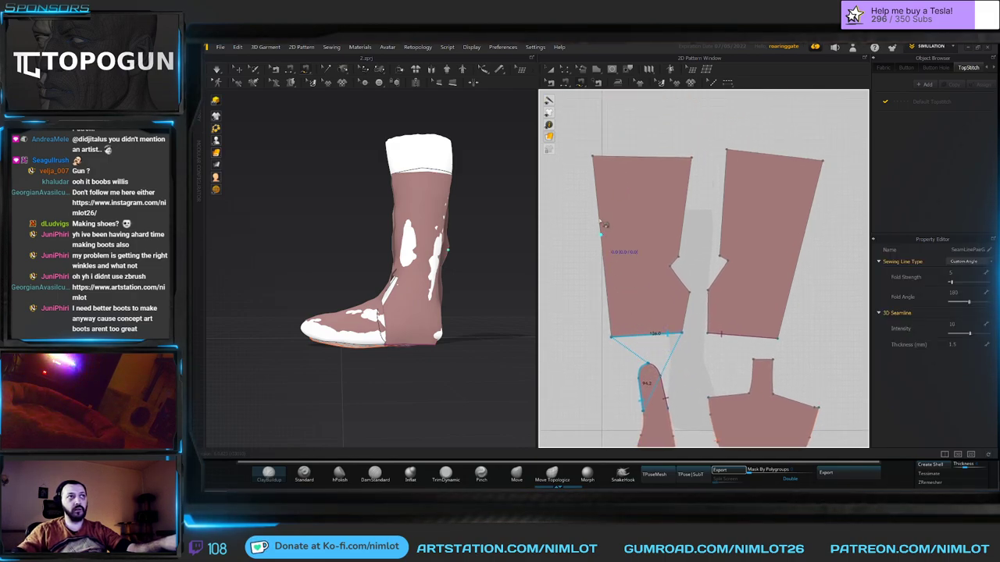
Sew the two shafts together along their back and upper front edges, and join their short notch edges to the tongue's top.
key("z")
left_click(600, 180)
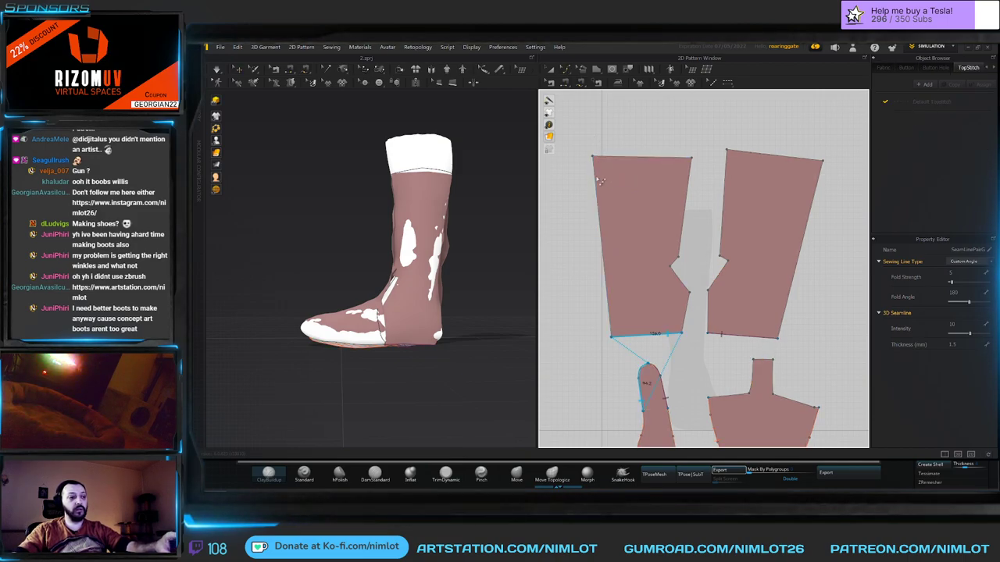
left_click(690, 186)
left_click(725, 178)
middle_click_drag(696, 233, 685, 178)
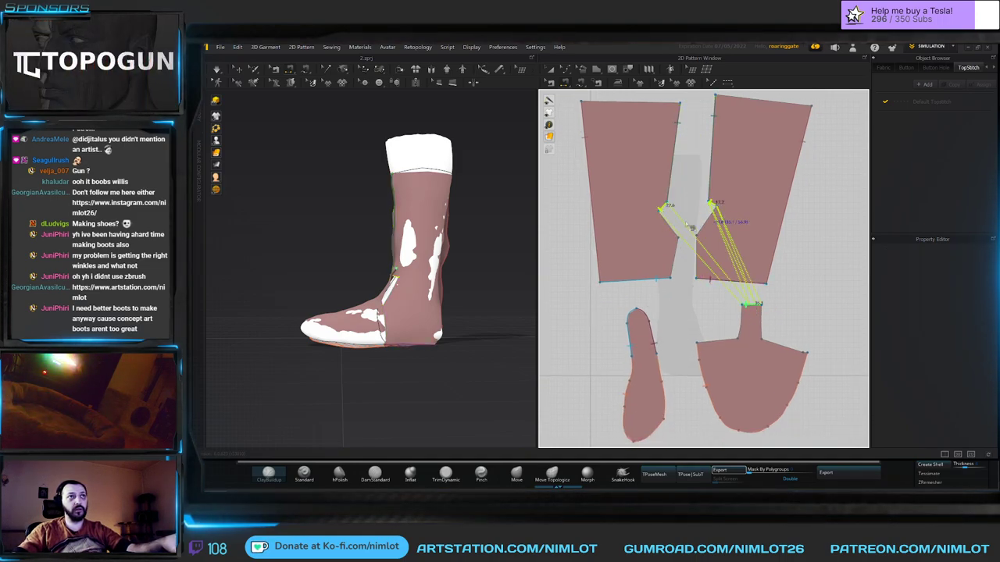
Sew the shafts' diagonal notch edges to the tongue's sides and their lower front edges to the forefoot's upper edges.
left_click(670, 225)
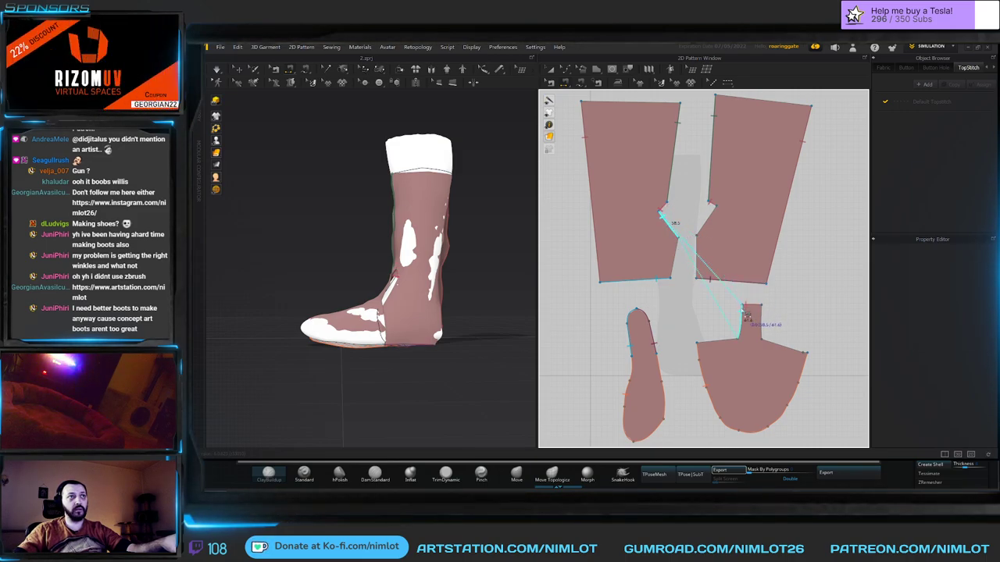
left_click(697, 340)
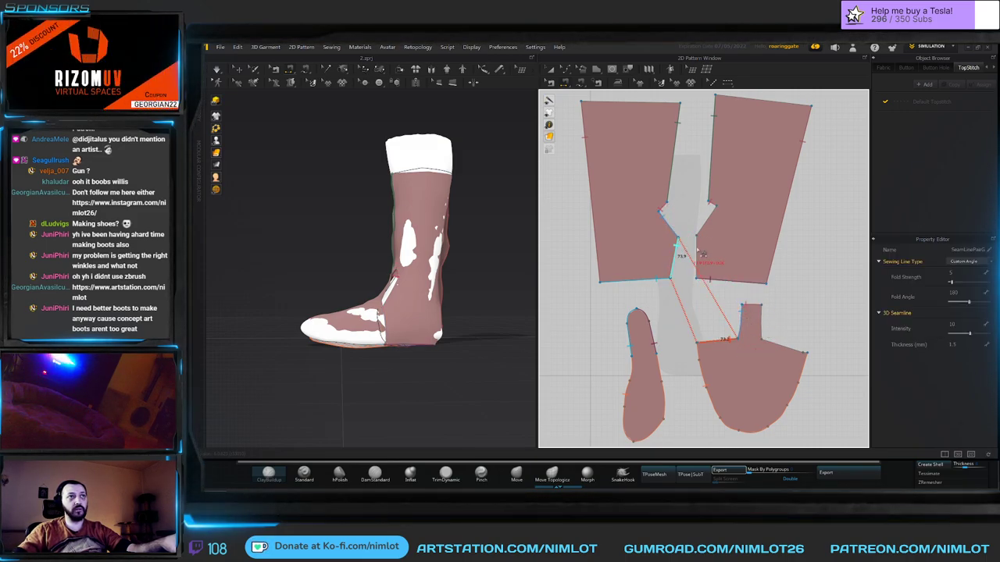
left_click(759, 311)
left_click(711, 213)
Simulate the sewn boot and pull the forefoot fabric forward over the toe of the avatar's foot.
right_click_drag(528, 246, 430, 272)
key("space")
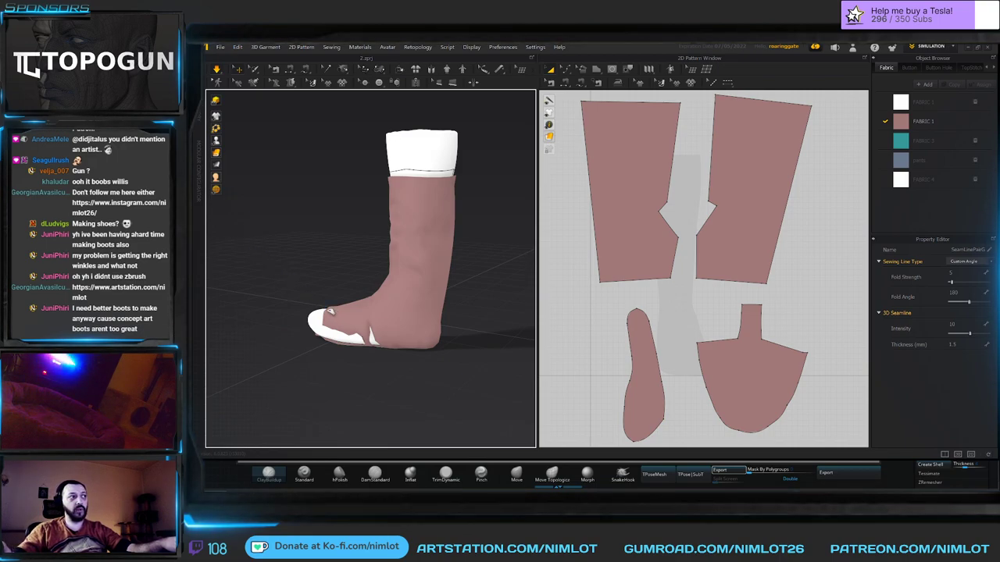
left_click_drag(324, 313, 227, 214)
right_click_drag(308, 277, 355, 304)
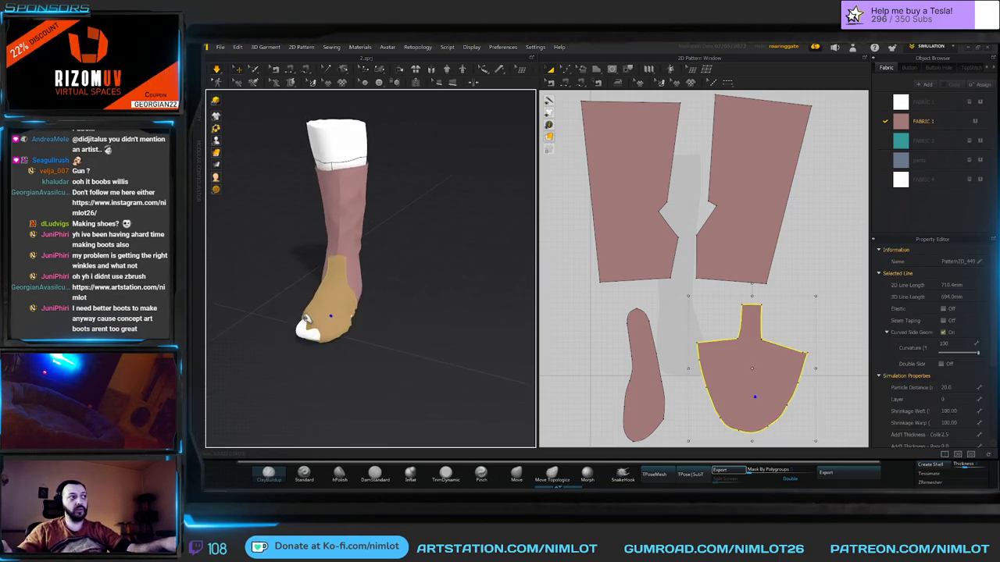
left_click_drag(317, 322, 209, 329)
right_click_drag(317, 320, 457, 314)
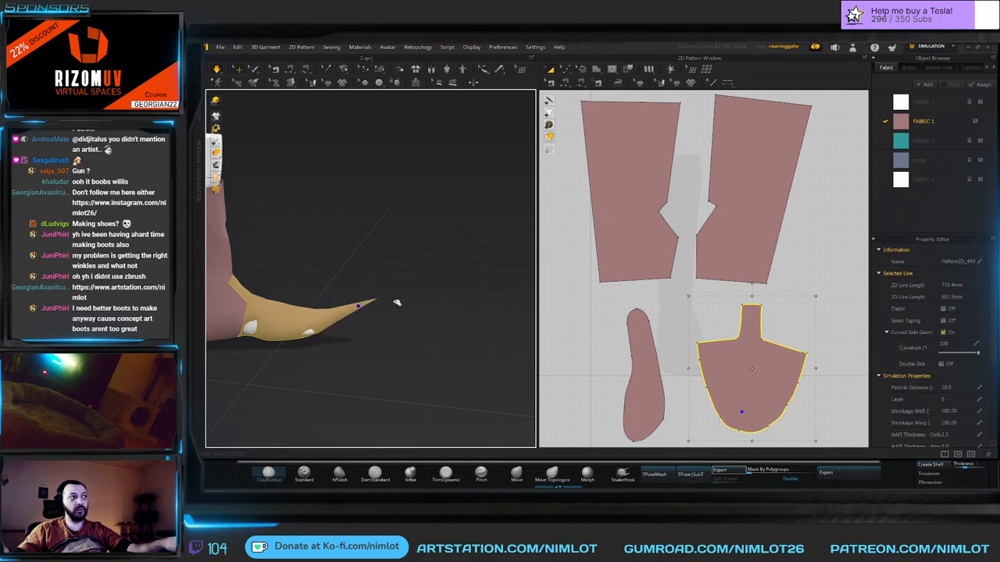
right_click_drag(391, 303, 248, 297)
right_click_drag(430, 293, 405, 286)
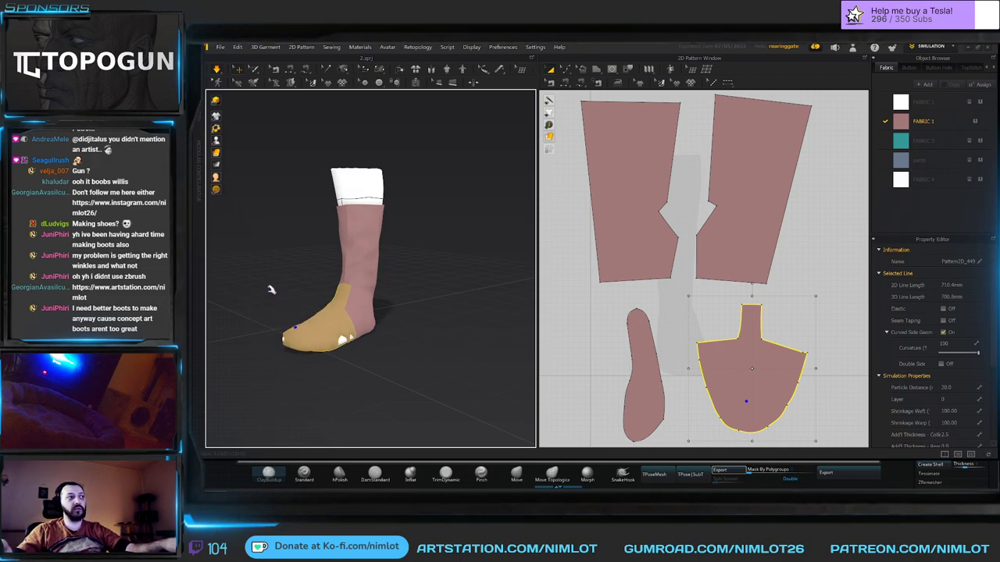
right_click_drag(267, 287, 360, 258)
scroll(375, 250, "up", 3)
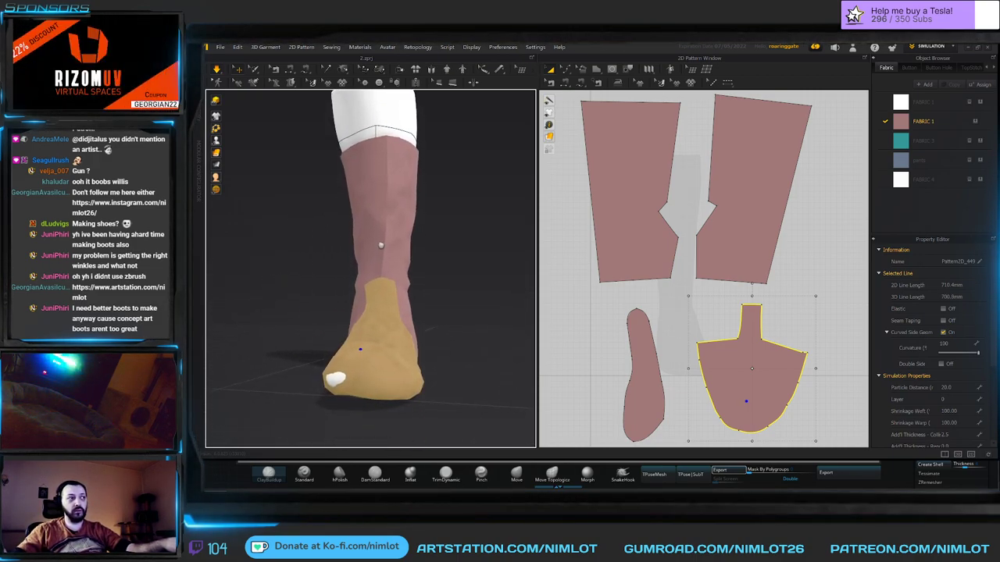
scroll(381, 246, "down", 3)
Select all four boot patterns and set their particle distance to 5.
key("n")
scroll(673, 286, "down", 4)
key("a")
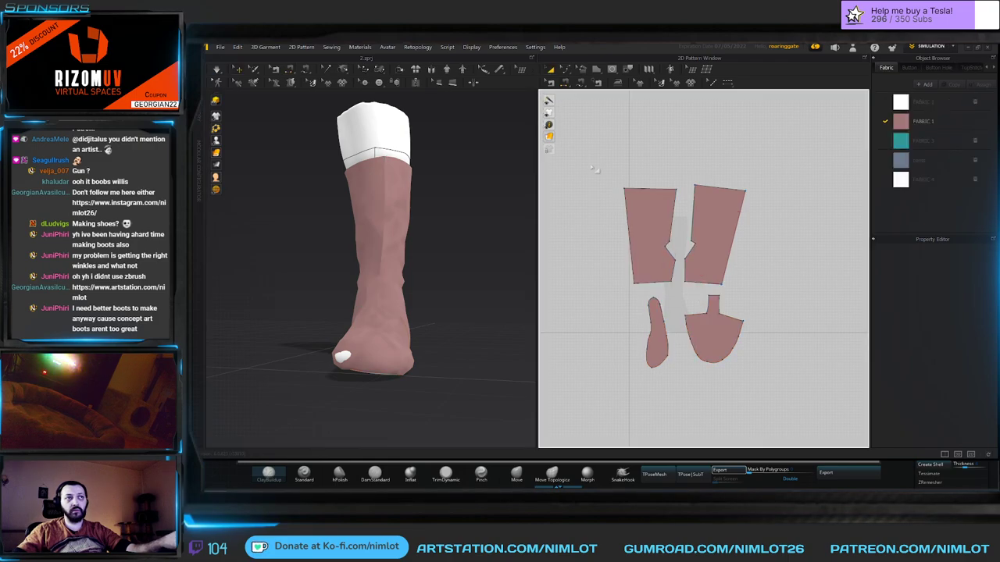
left_click_drag(592, 163, 792, 369)
left_click(946, 387)
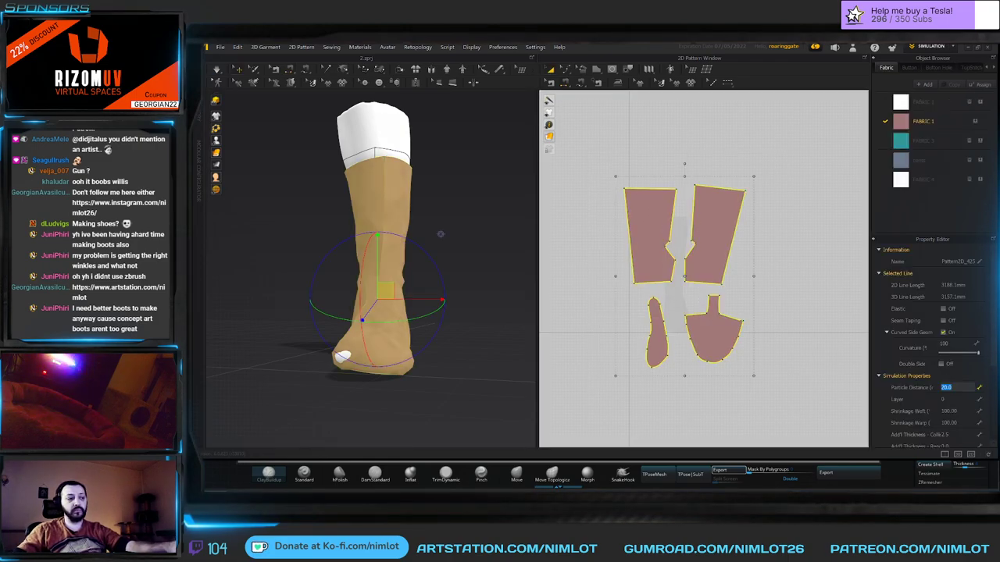
type("5")
key("Return")
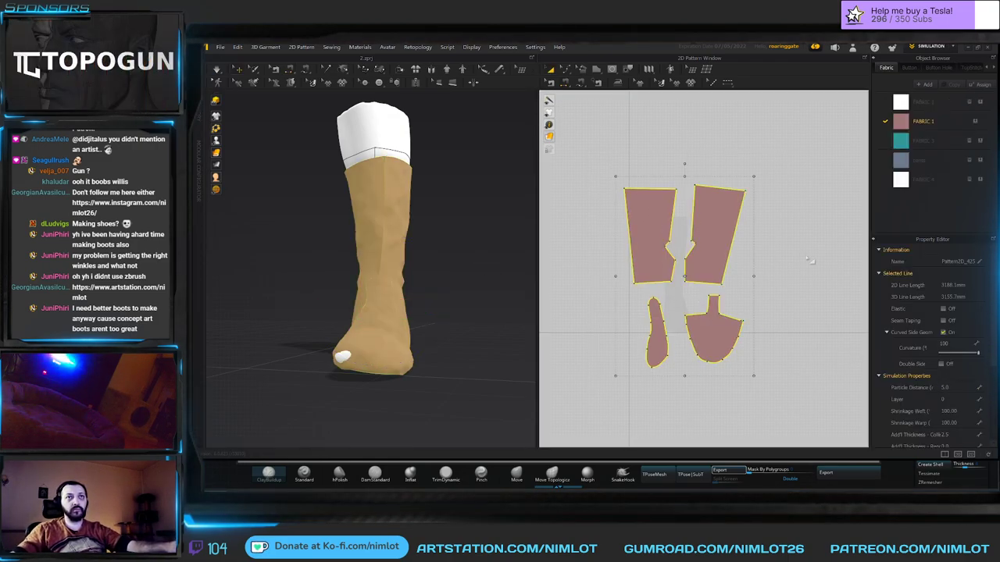
Assign FABRIC 4 to all the boot patterns and open that fabric's properties.
scroll(975, 371, "down", 3)
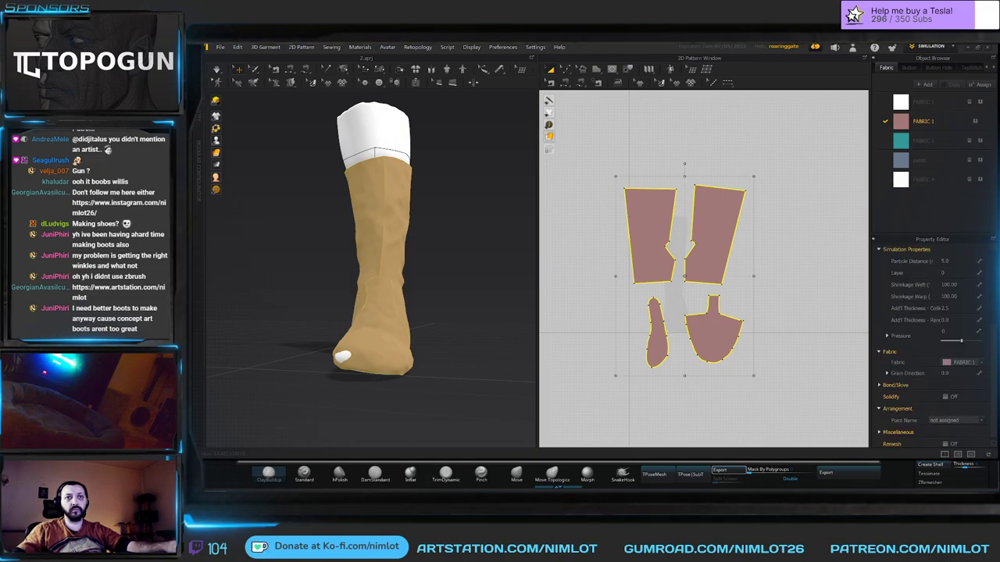
left_click(964, 363)
left_click(963, 405)
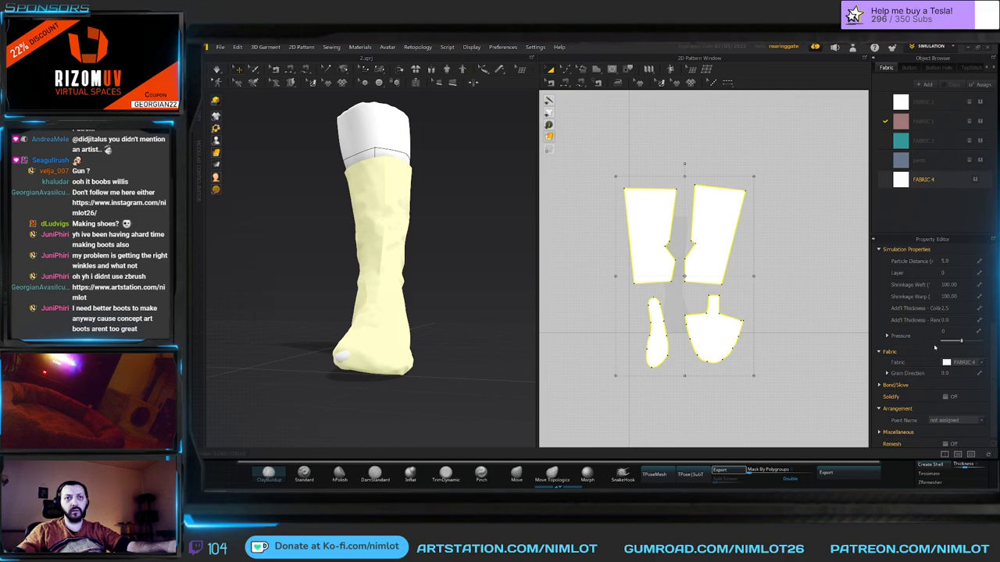
left_click(783, 253)
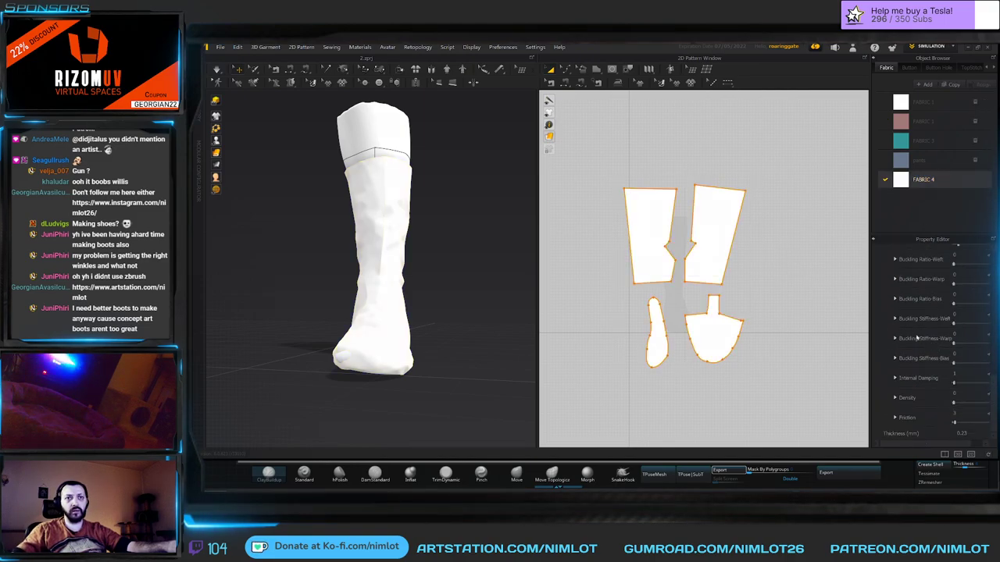
Assign FABRIC 3, the Leather_Lambskin fabric, to all four boot patterns and open that fabric's properties.
scroll(914, 337, "up", 3)
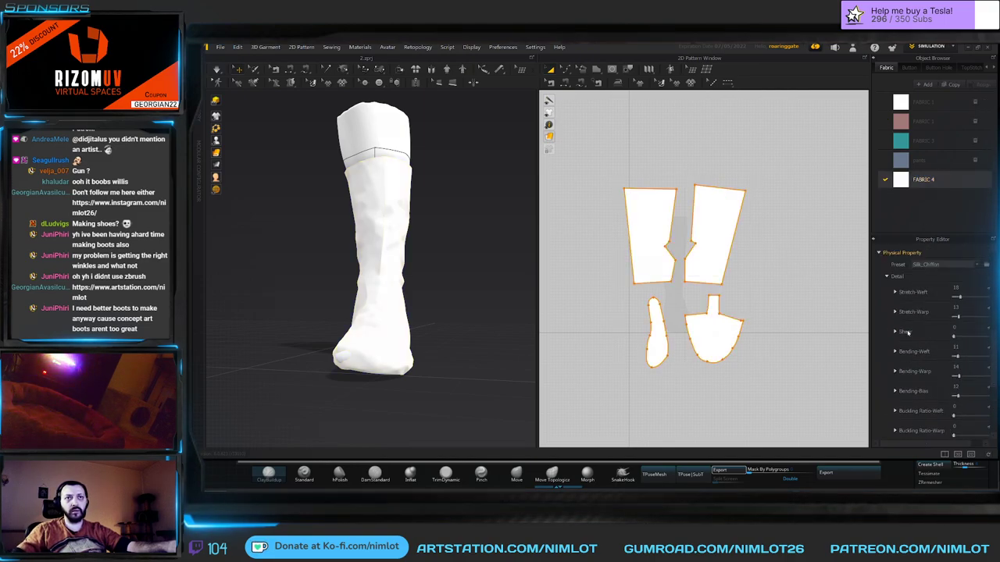
left_click(923, 161)
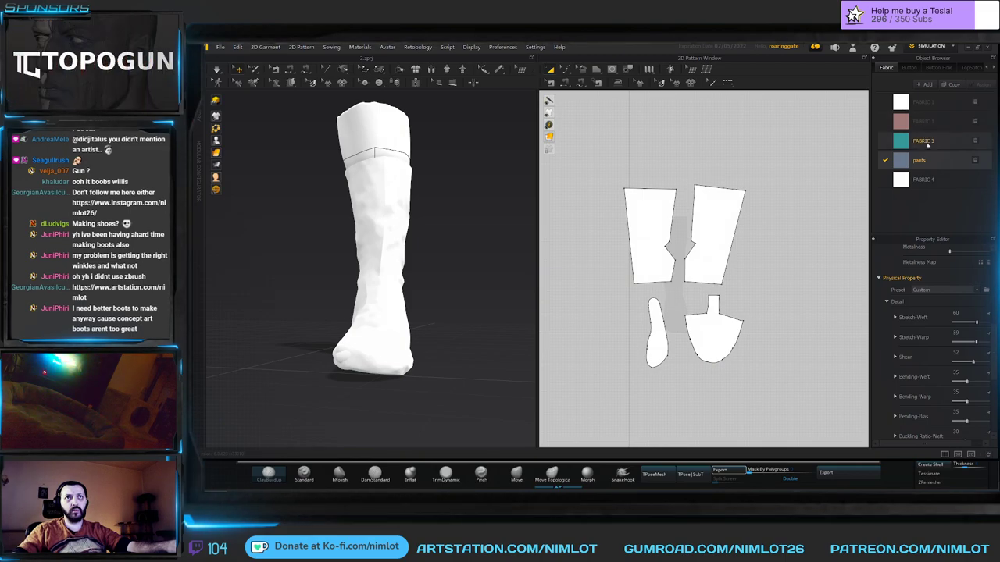
left_click(925, 142)
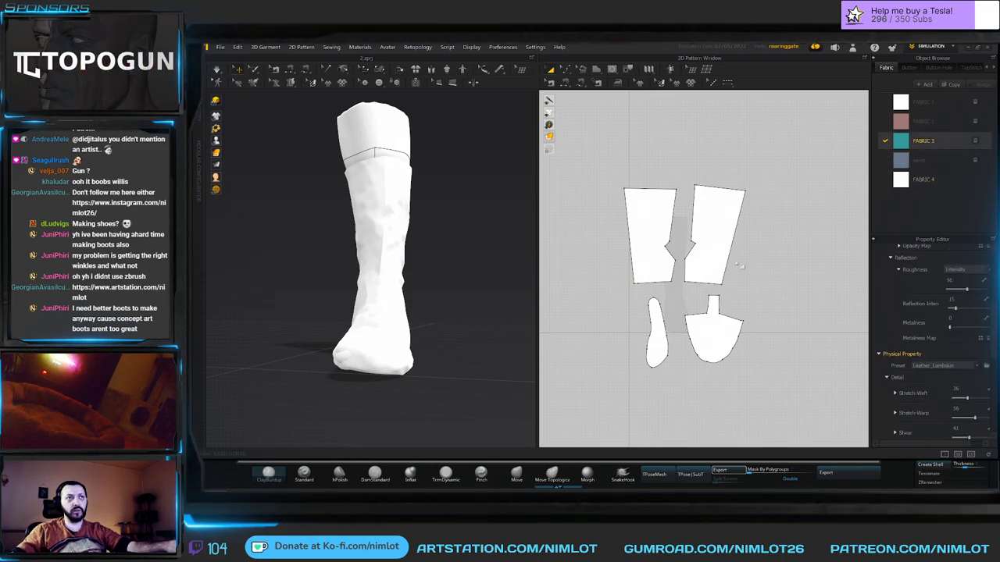
left_click_drag(576, 138, 715, 300)
left_click(956, 363)
left_click(962, 388)
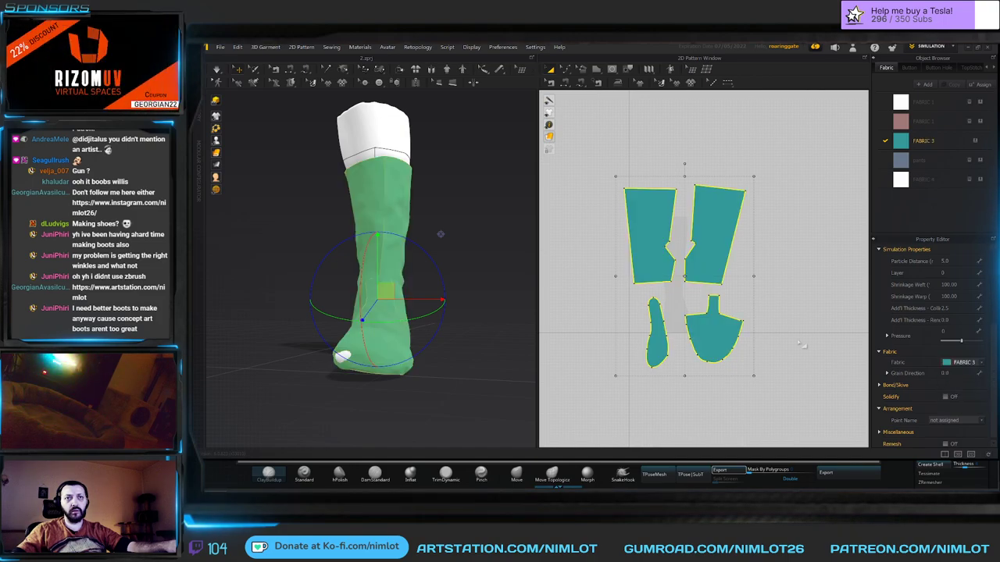
left_click(840, 206)
left_click(925, 141)
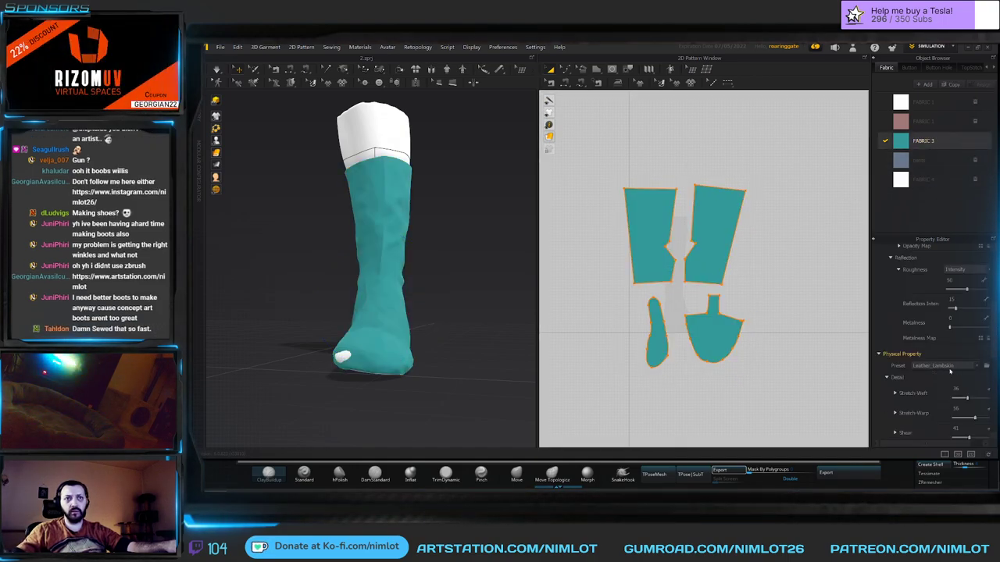
Simulate the boot with its new fabric and pull the shaft's upper back edge to smooth out the folds.
scroll(424, 215, "up", 5)
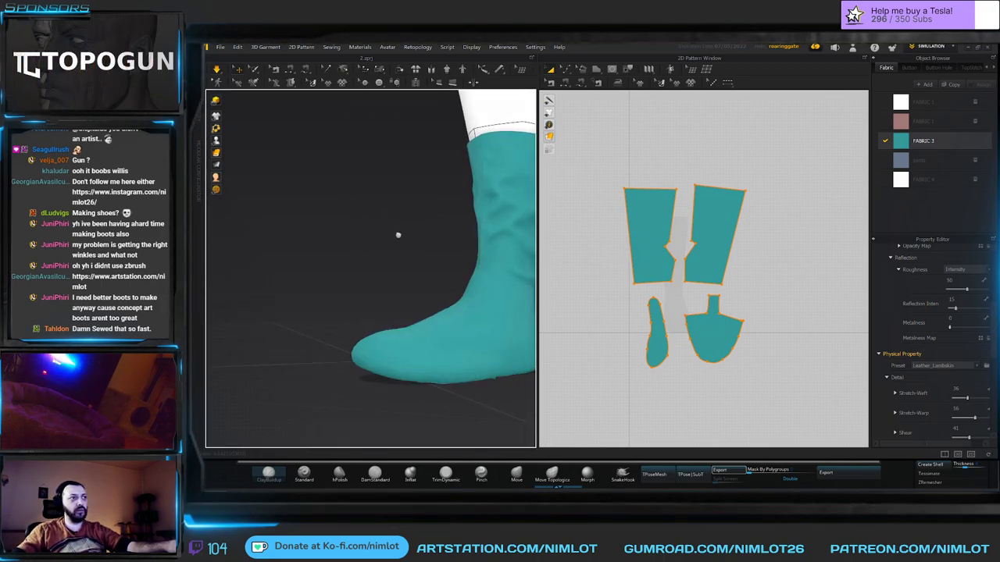
scroll(398, 234, "down", 4)
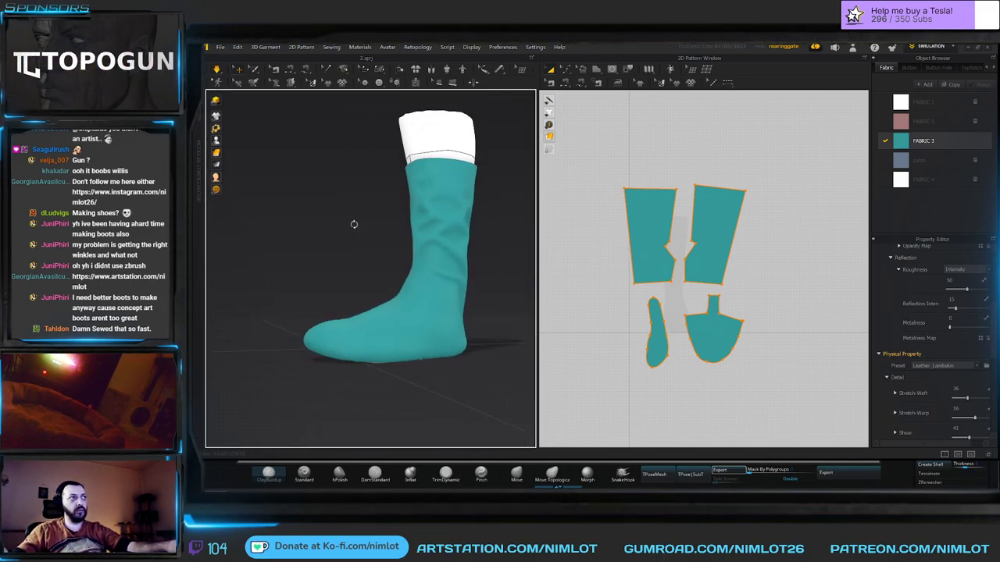
scroll(353, 224, "up", 3)
scroll(406, 172, "down", 3)
left_click(397, 151)
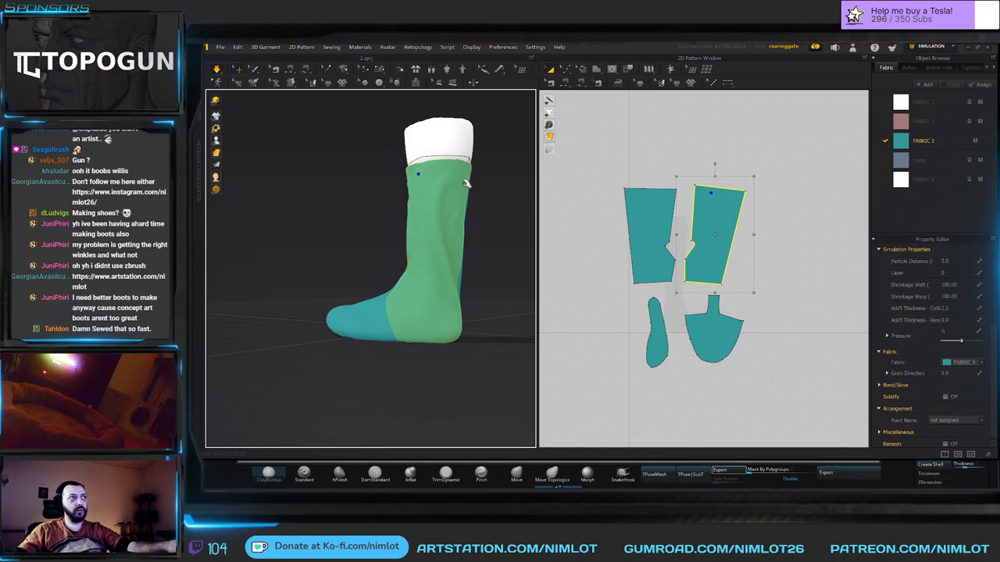
left_click_drag(465, 183, 487, 165)
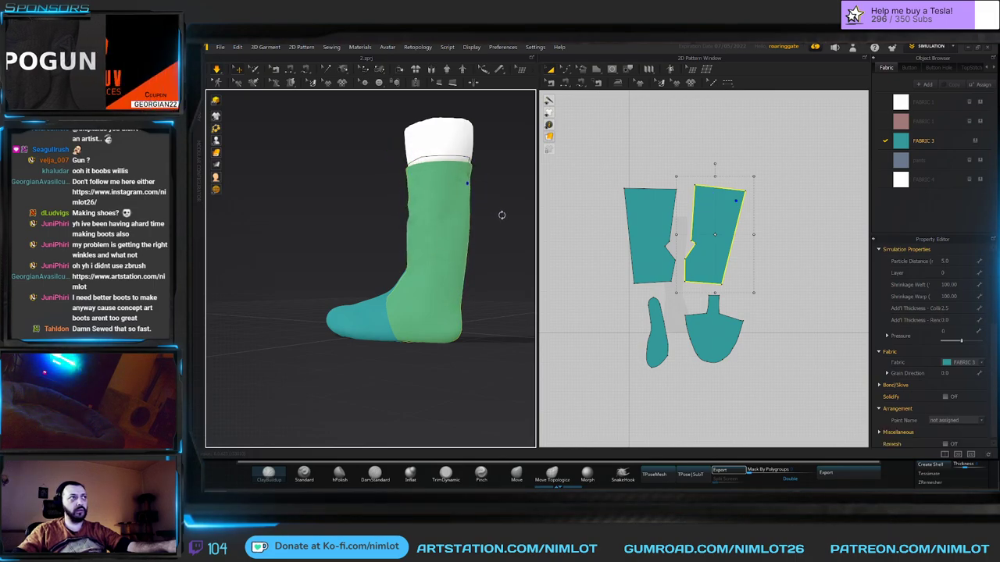
mouse_move(504, 215)
right_mouse_down()
mouse_move(496, 239)
mouse_move(453, 239)
mouse_move(497, 228)
right_mouse_up()
Pull the ankle and forefoot fabric outward from both sides of the foot while the simulation runs.
left_click(417, 312)
left_click_drag(378, 314, 377, 285)
left_click_drag(461, 313, 686, 334)
left_click(504, 266)
right_click_drag(491, 268, 486, 273)
left_click_drag(505, 317, 578, 331)
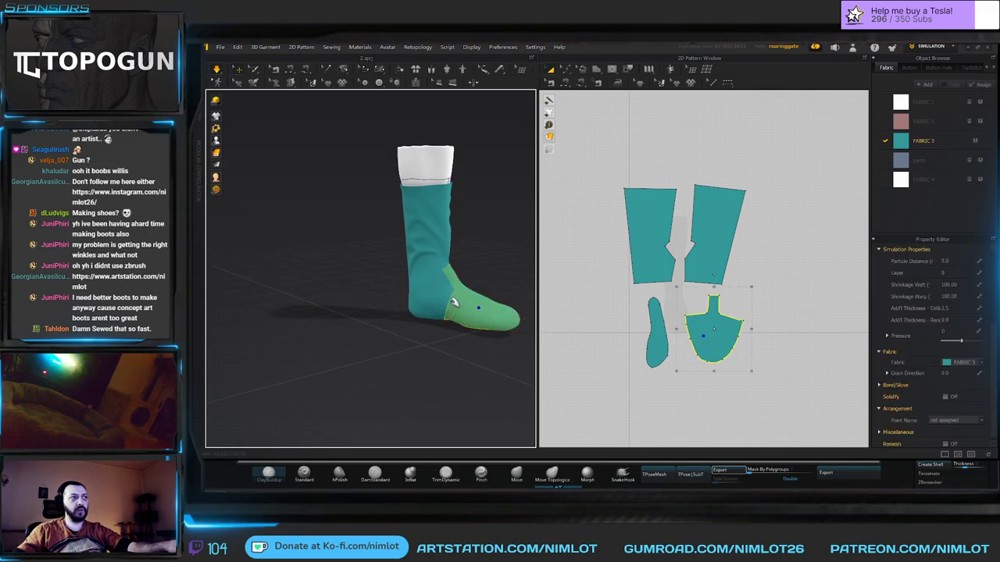
right_click_drag(484, 274, 471, 279)
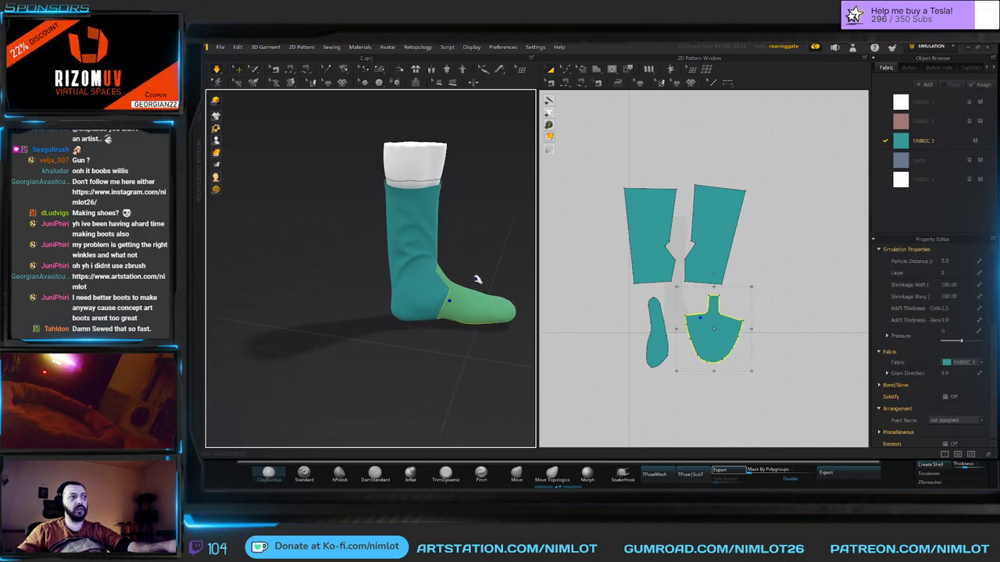
scroll(453, 290, "up", 3)
middle_click_drag(438, 263, 381, 218)
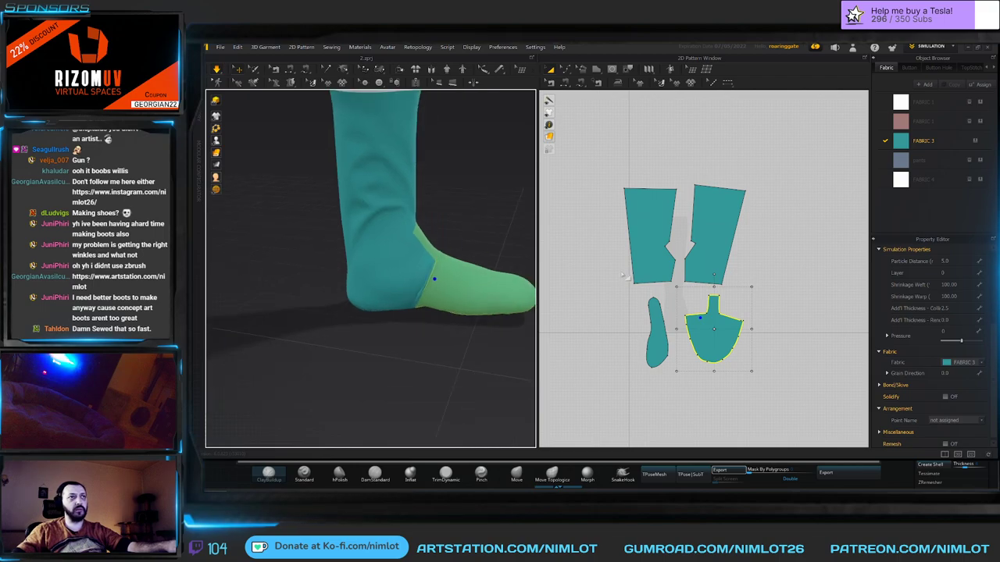
Move the left shaft pattern's lower front edge inward and delete all curve points on its diagonal notch edge.
scroll(673, 275, "up", 5)
left_click(671, 264)
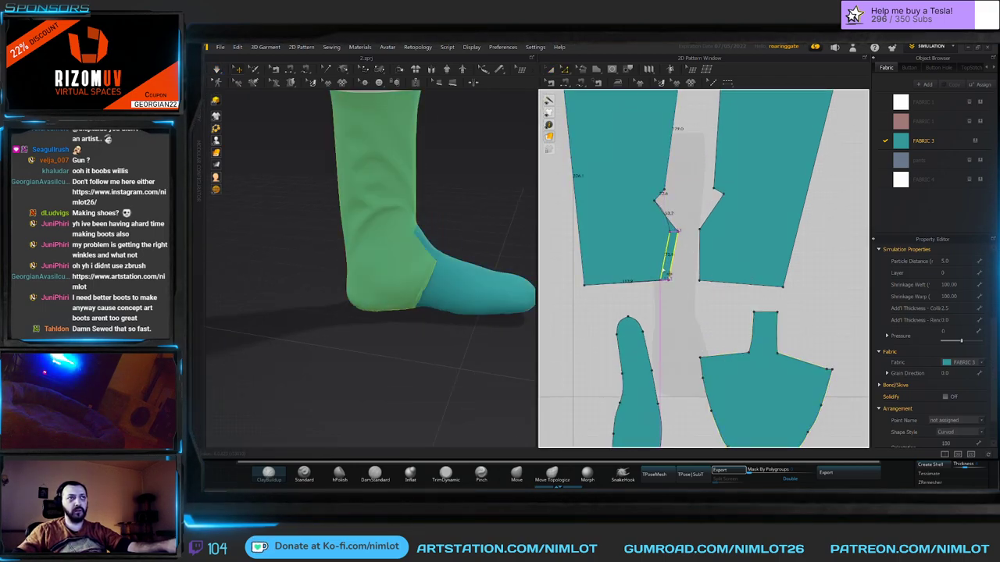
left_click(667, 223)
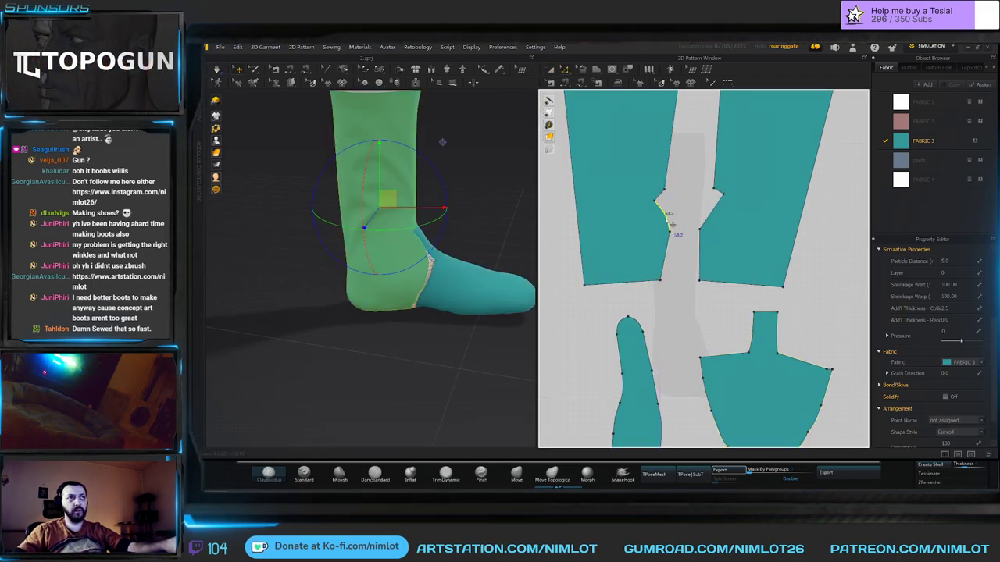
right_click(672, 225)
left_click(707, 264)
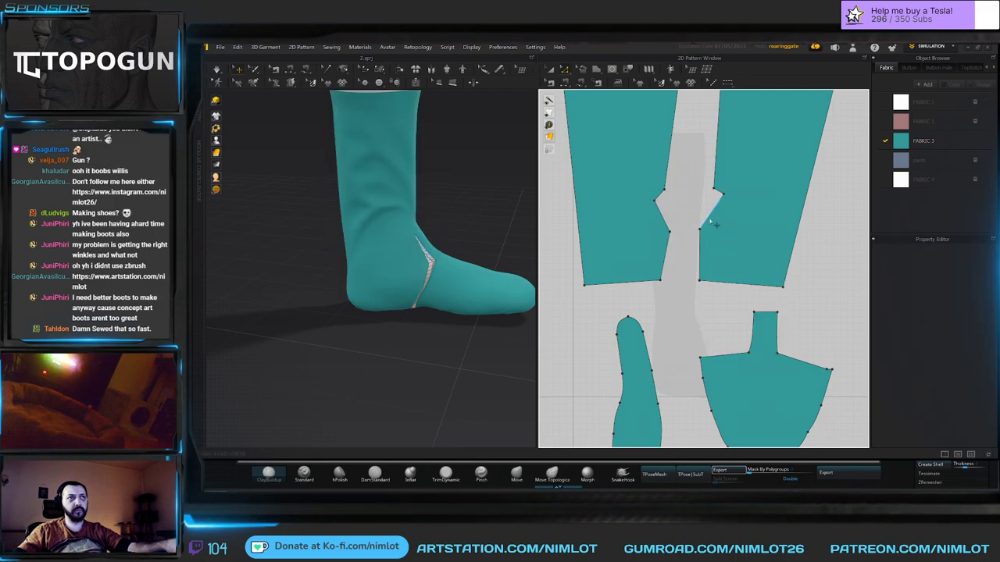
Delete all curve points on the right shaft pattern's diagonal notch edge and move its lower front edge and bottom corner inward.
right_click(711, 223)
left_click(692, 217)
right_click(709, 216)
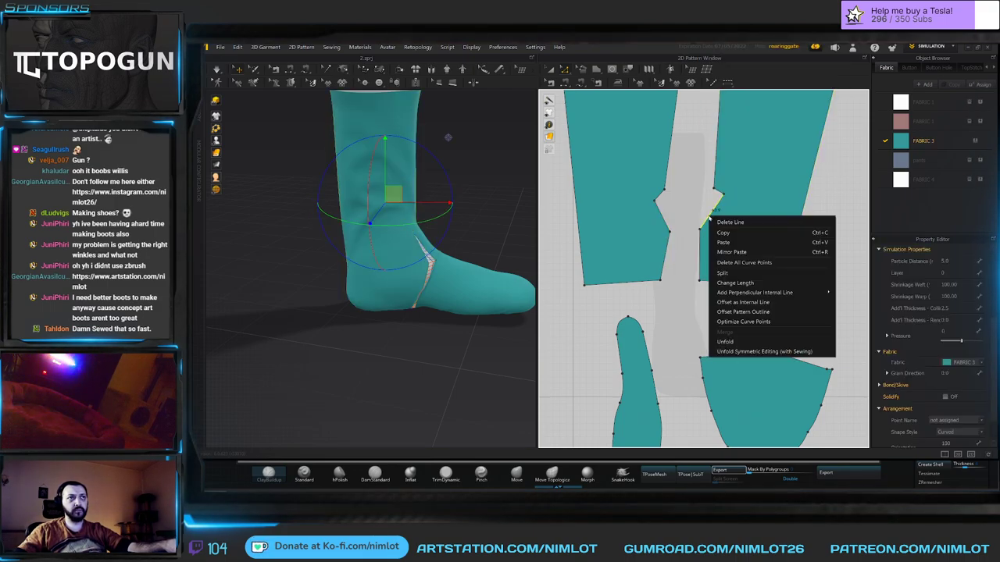
left_click(741, 262)
left_click_drag(701, 254, 720, 282)
left_click(701, 290)
left_click(708, 281)
Simulate the narrowed shafts and pull the forefoot and shaft fabric until it settles smoothly around the foot and leg.
right_click_drag(497, 263, 438, 274)
key("space")
left_click(511, 311)
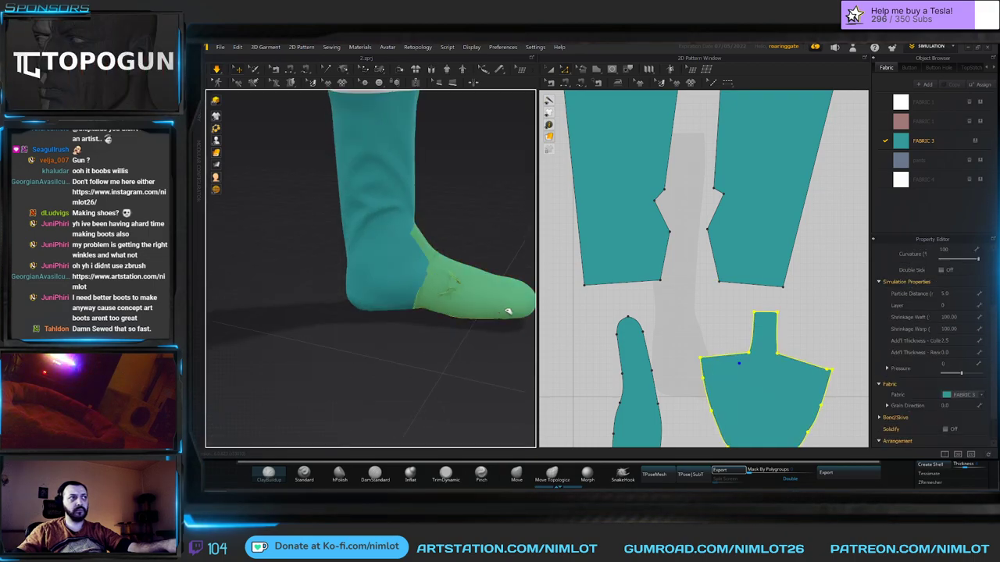
right_click_drag(469, 305, 429, 222)
scroll(471, 281, "down", 3)
left_click_drag(429, 222, 530, 182)
right_click_drag(464, 207, 556, 228)
scroll(679, 283, "down", 3)
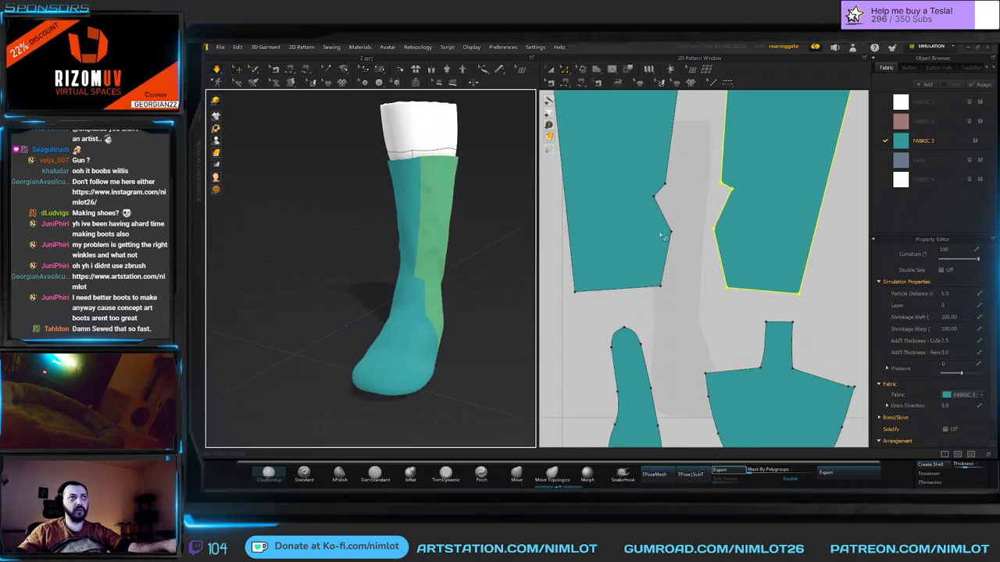
Widen both shaft tops by moving their front corners outward, and simulate while pulling the shaft fabric smooth.
left_click(677, 273)
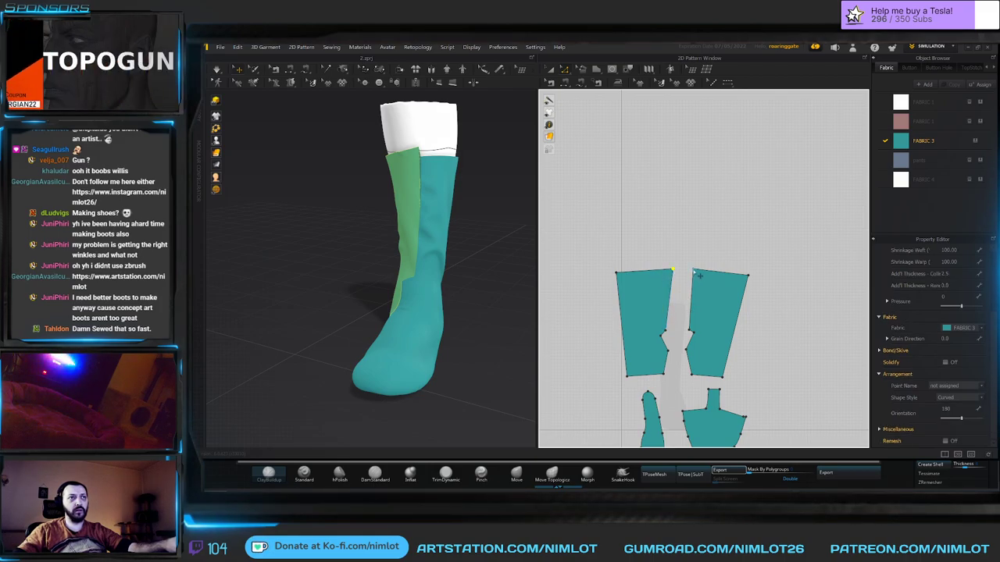
left_click(693, 274)
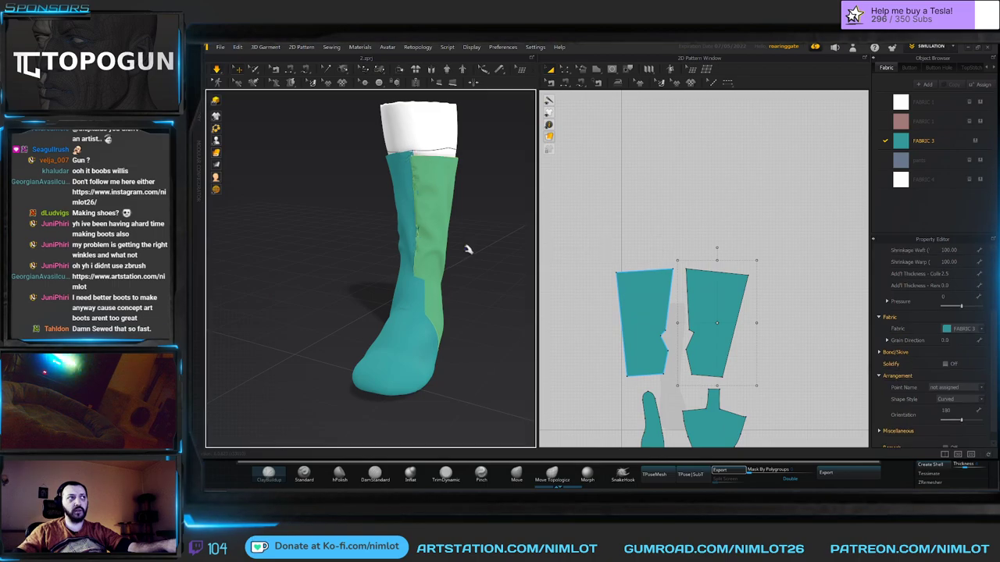
right_click_drag(390, 251, 449, 261)
left_click(446, 273)
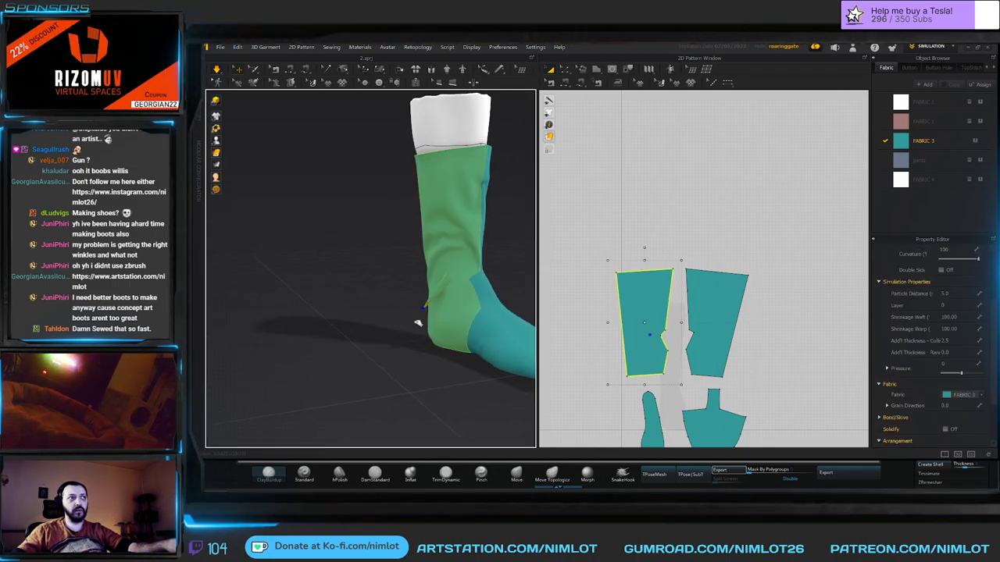
left_click_drag(463, 272, 508, 189)
right_click_drag(508, 189, 439, 247)
scroll(455, 245, "down", 3)
Move the top back corners of both shaft patterns up and outward so the boot flares at the calf, and resimulate.
left_click(665, 260)
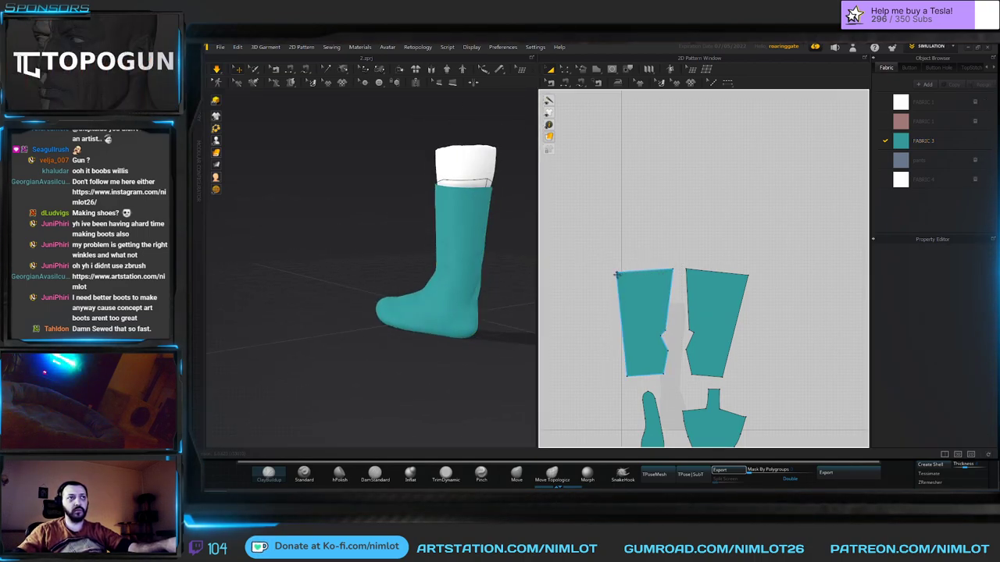
left_click(616, 275)
left_click_drag(612, 271, 609, 270)
key("space")
left_click_drag(749, 276, 750, 270)
key("space")
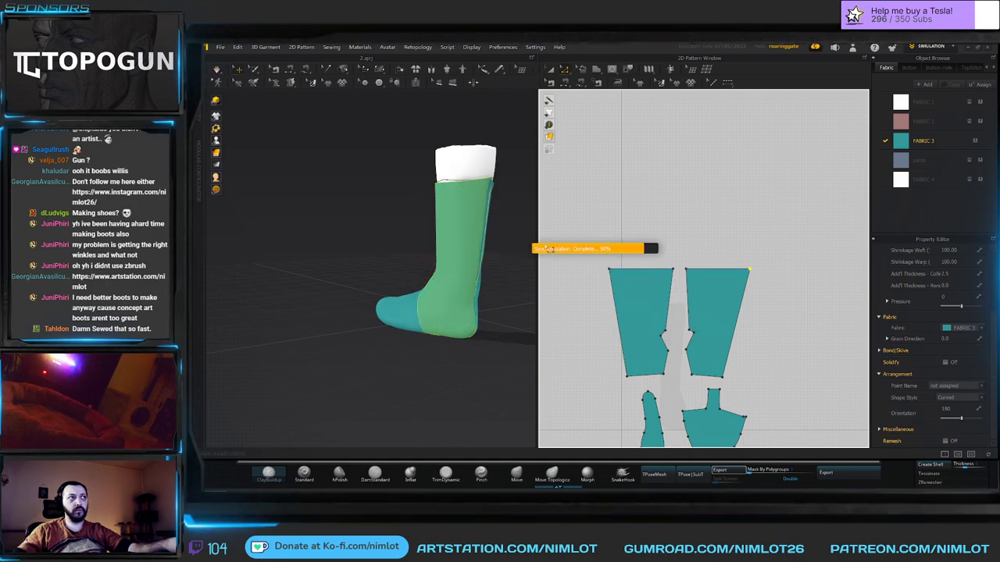
Curve the top edges of both shaft patterns slightly upward, simulate the boot and pull the fabric at the heel.
left_click(640, 274)
left_click(642, 268)
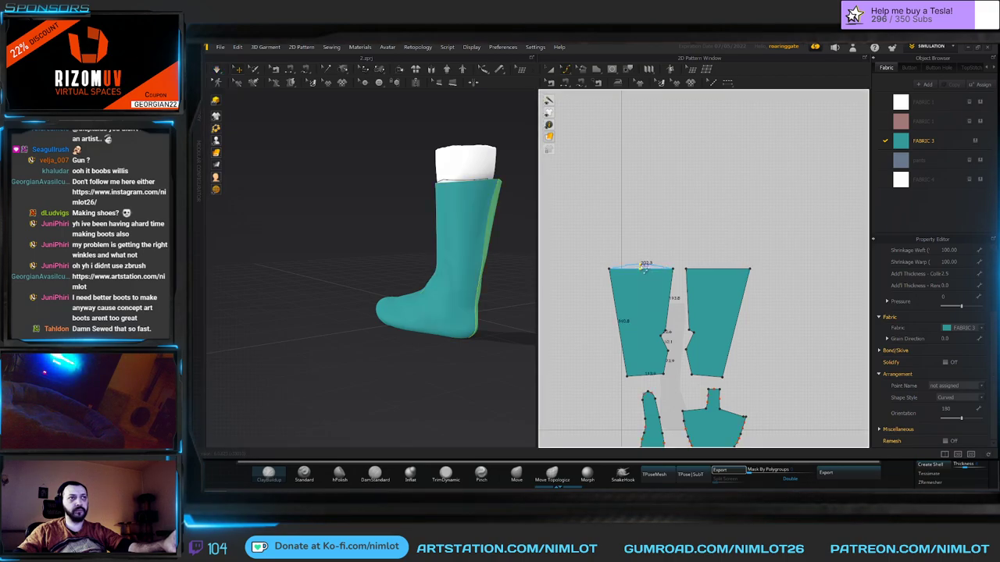
left_click(720, 269)
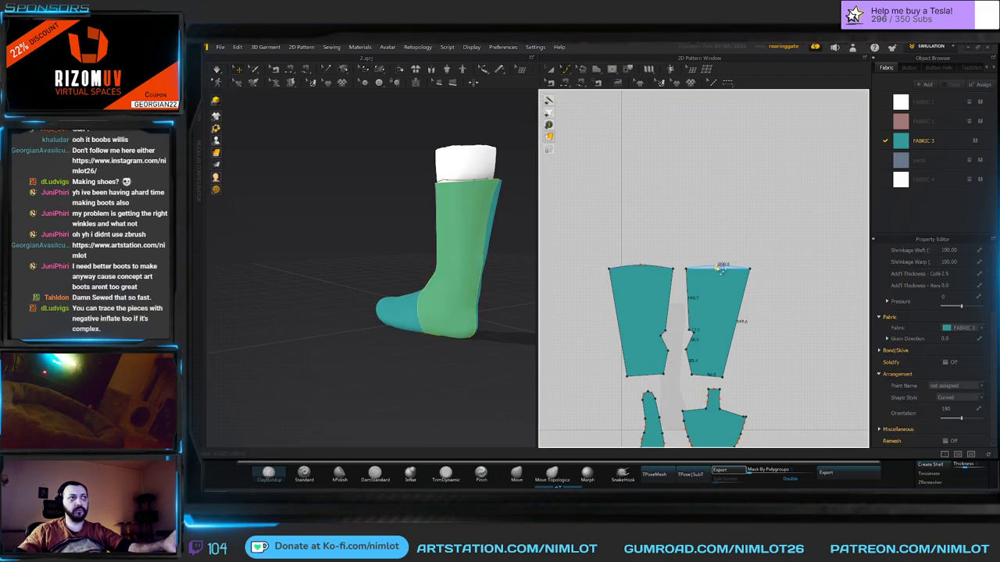
left_click_drag(720, 268, 719, 266)
right_click_drag(505, 255, 565, 265)
key("space")
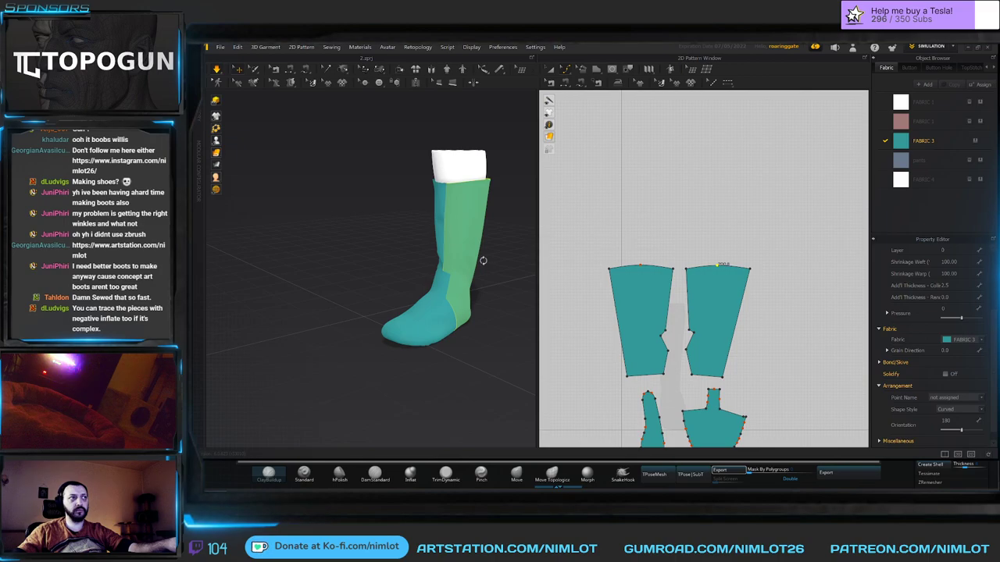
right_click_drag(489, 255, 536, 252)
left_click(423, 320)
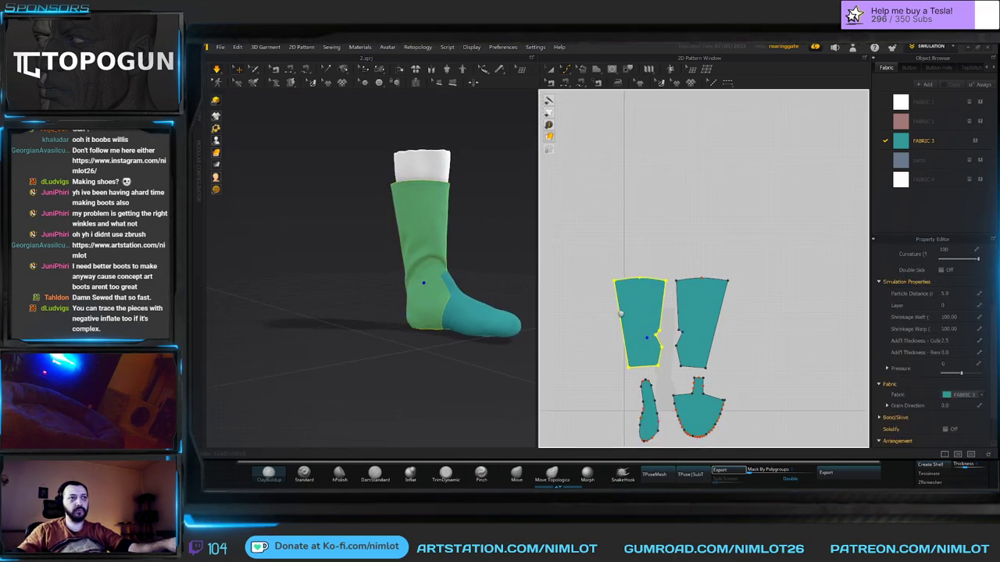
Move the bottom back corners of both shaft patterns slightly inward to tighten the heel.
scroll(625, 312, "down", 2)
scroll(638, 322, "up", 5)
right_click_drag(637, 323, 669, 309)
key("b")
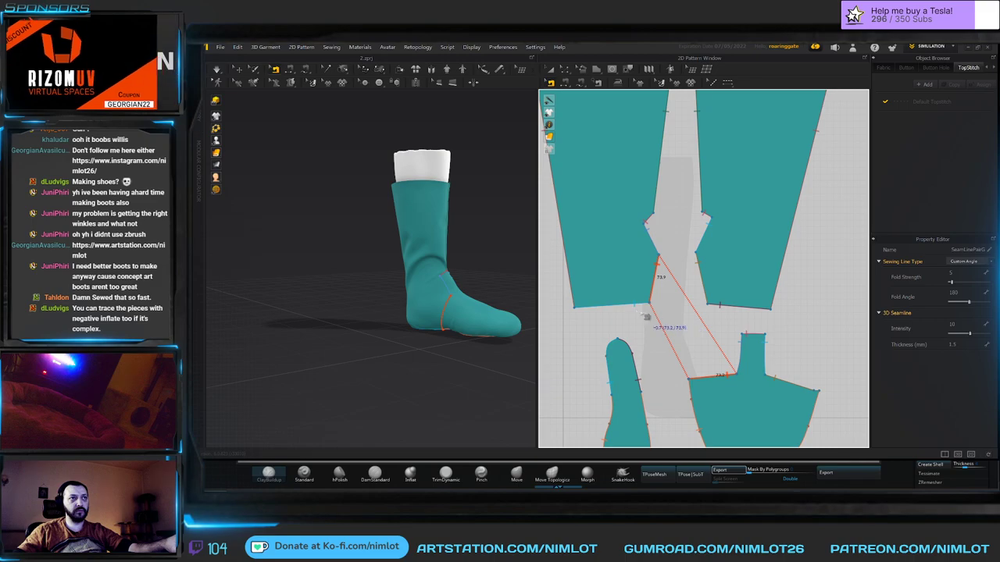
key("z")
left_click_drag(575, 308, 584, 309)
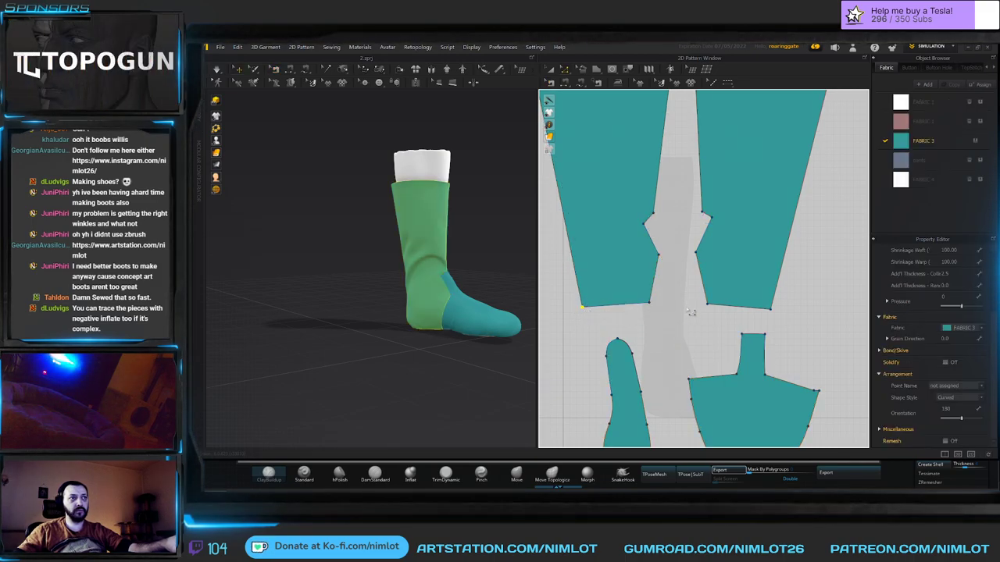
left_click(772, 314)
scroll(718, 323, "down", 5)
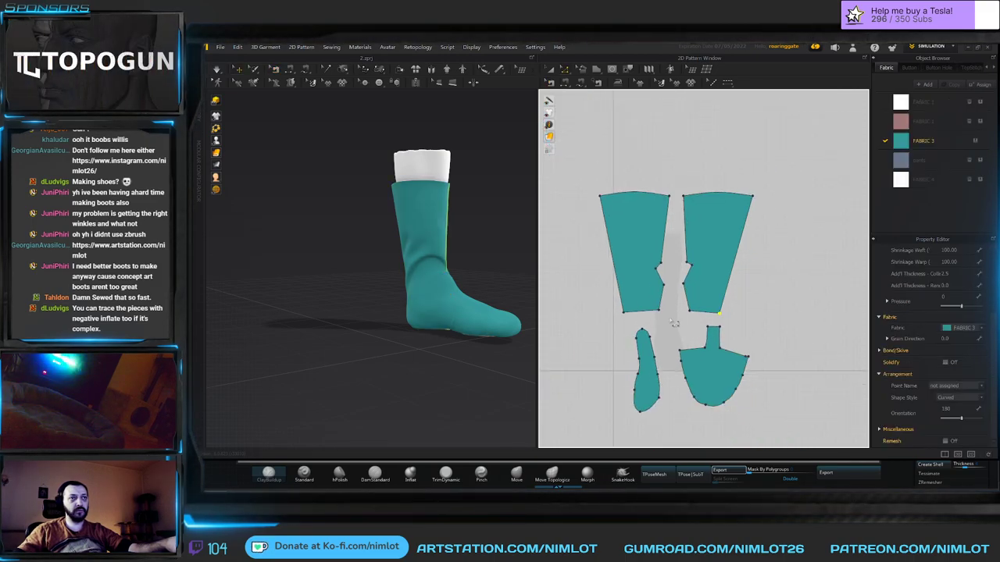
Delete all curve points on both side edges of the forefoot's tongue.
scroll(718, 328, "up", 4)
right_click(727, 330)
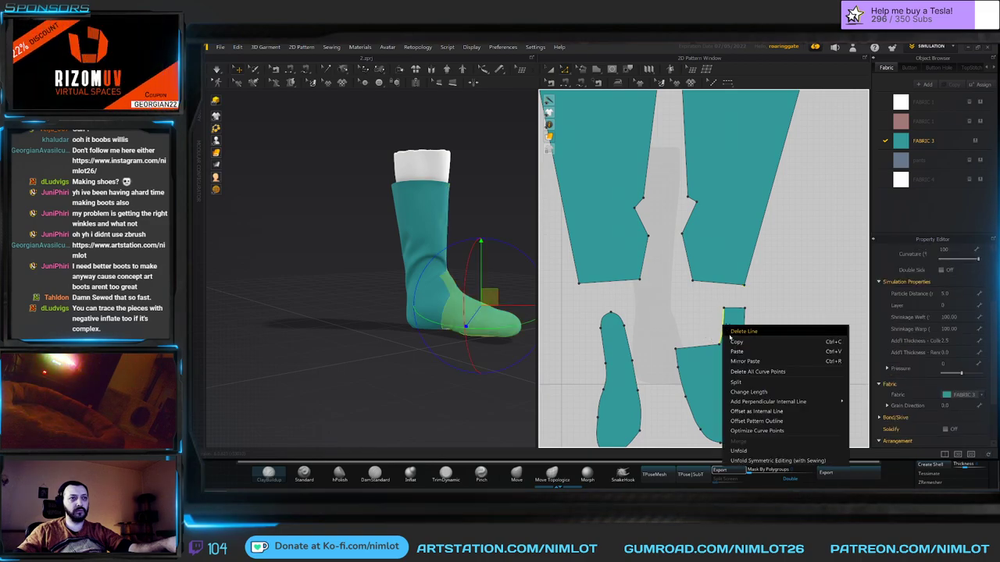
left_click(755, 371)
right_click(748, 338)
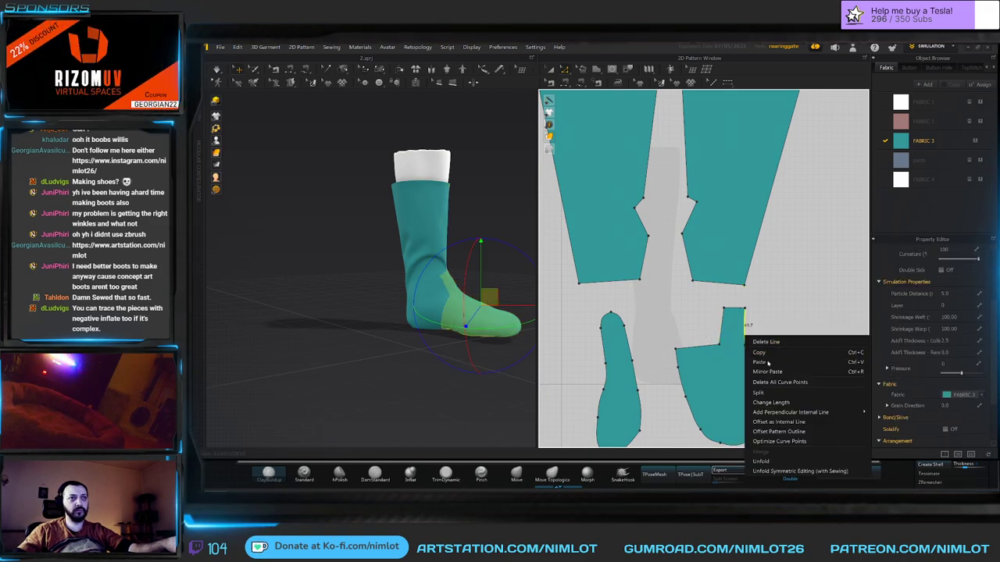
left_click(781, 382)
left_click(792, 362)
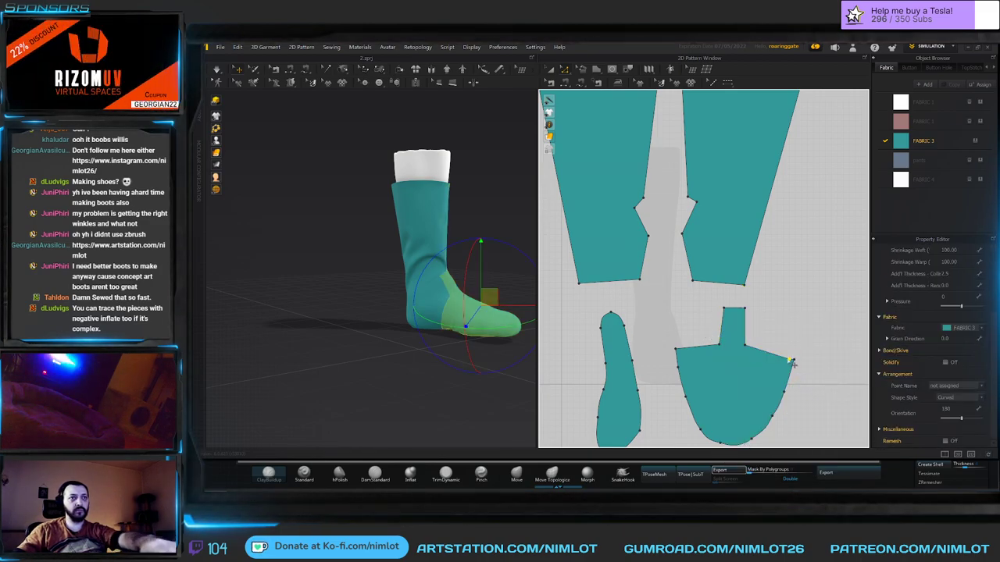
left_click(772, 338)
Sew the shafts' short upper notch edges to the tongue's top edge and return to editing the patterns.
left_click(566, 84)
left_click(638, 204)
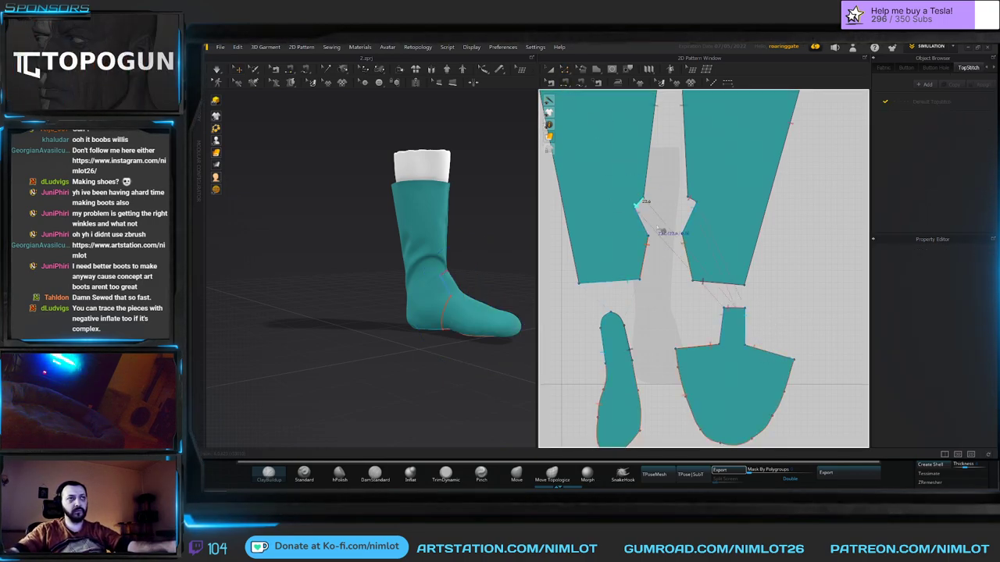
key("z")
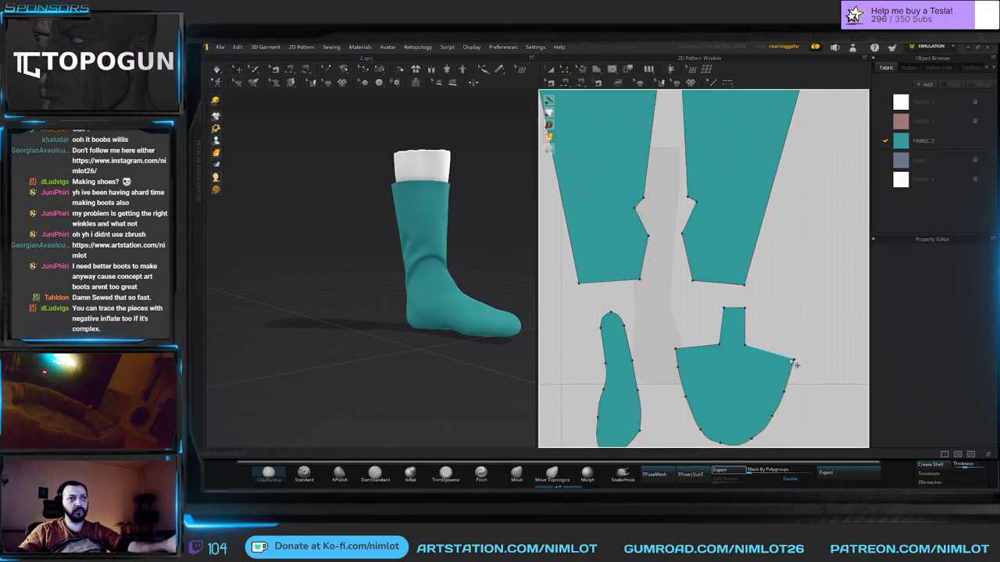
Simulate the boot and pull the fabric of both shafts into place around the leg.
key("b")
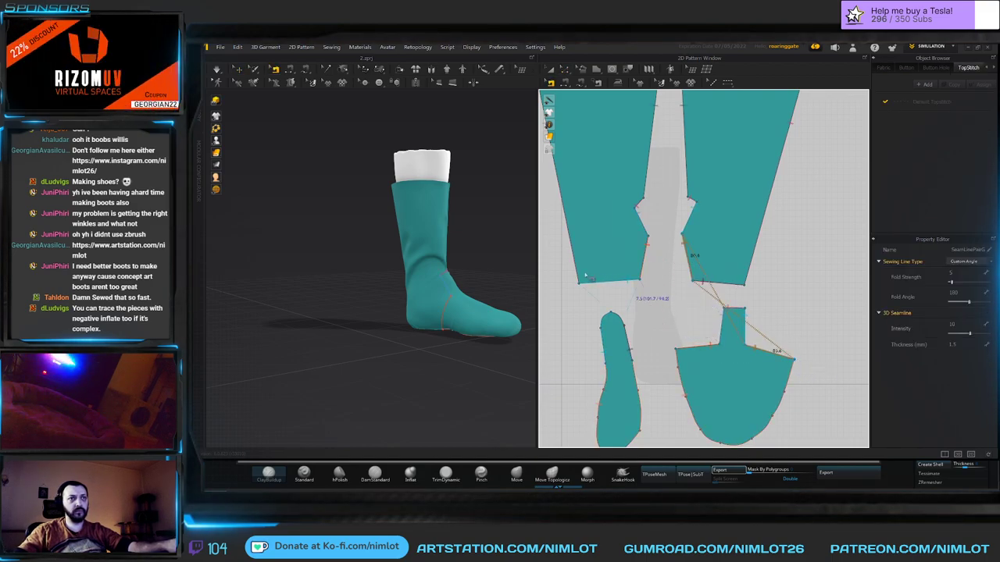
key("space")
right_click_drag(493, 262, 440, 234)
left_click(475, 275)
left_click(425, 278)
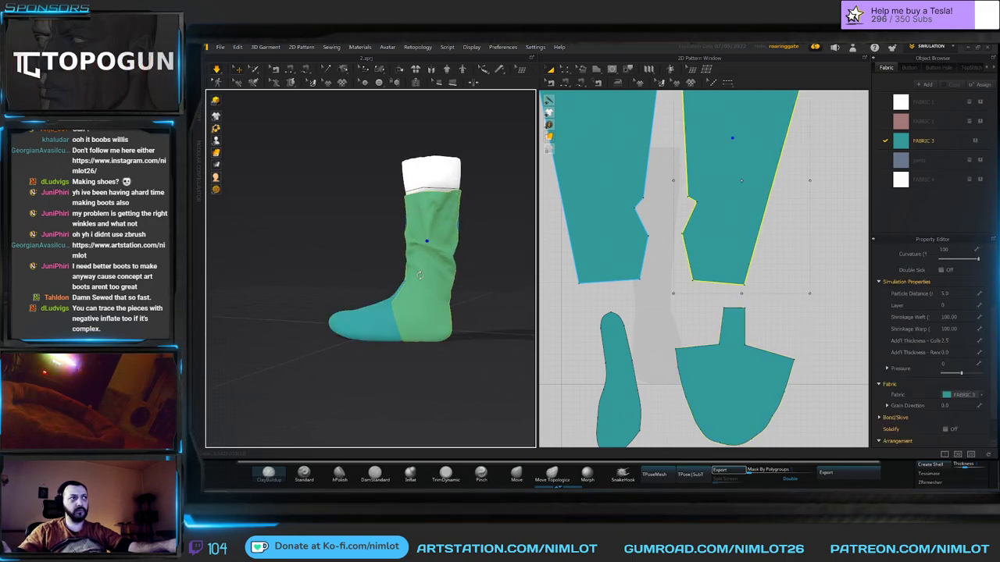
right_click_drag(424, 278, 465, 278)
left_click(403, 249)
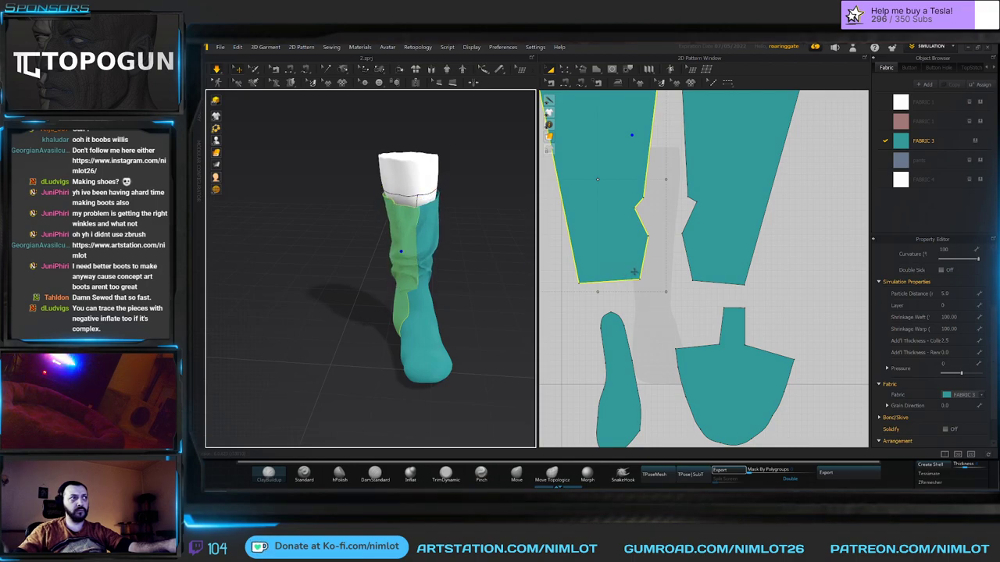
Set the density of FABRIC 3 to 80.
left_click(930, 141)
scroll(961, 367, "down", 5)
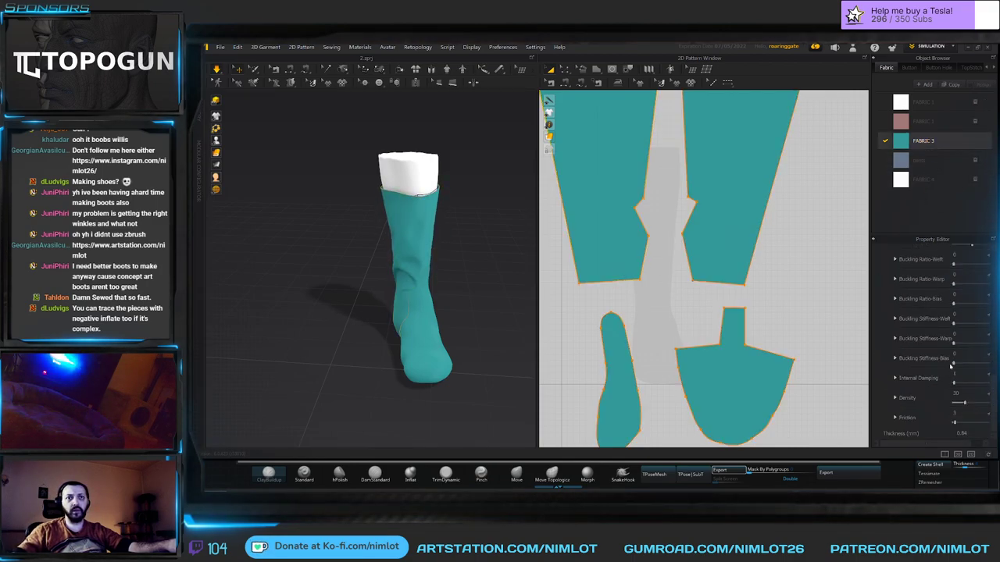
left_click(956, 393)
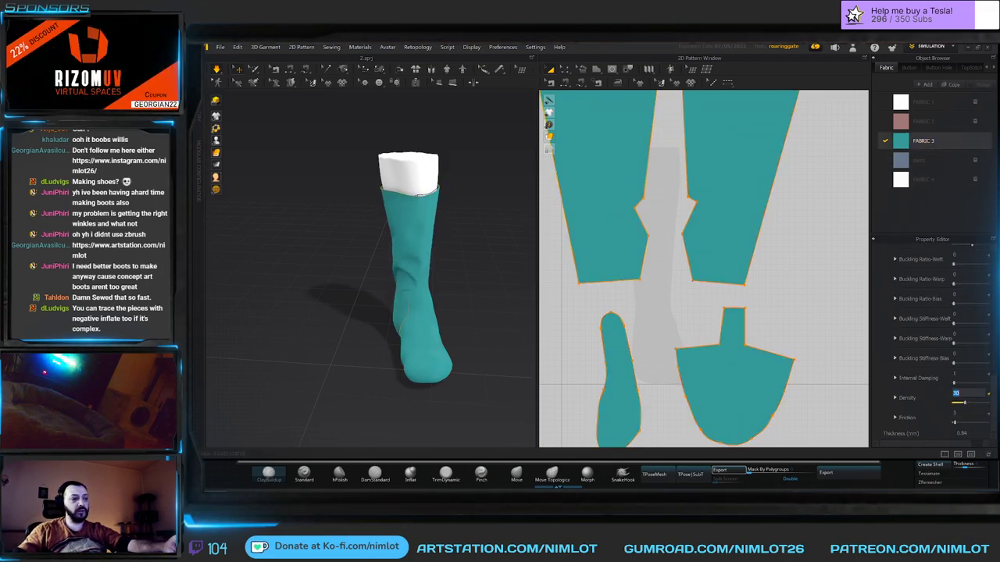
type("80")
key("Return")
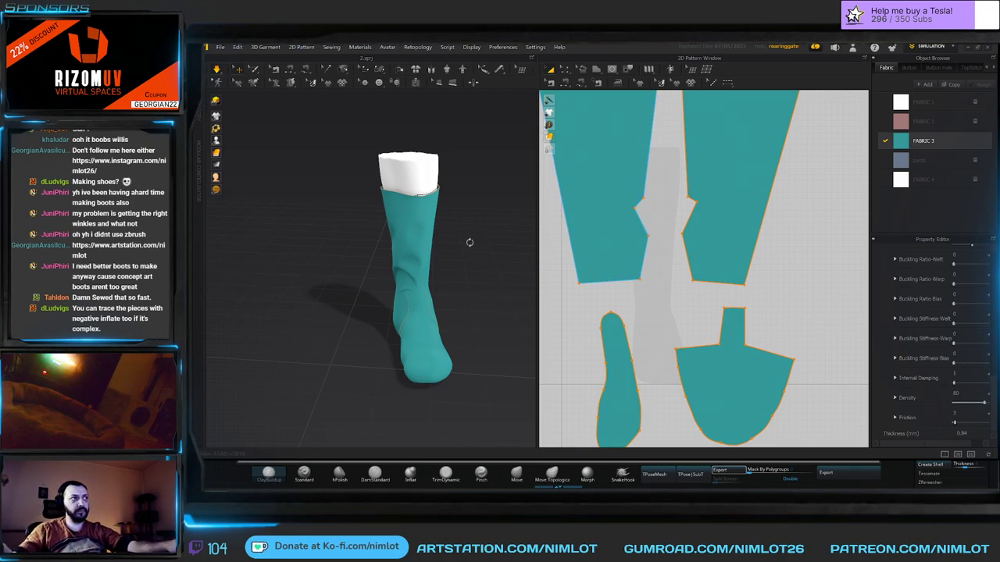
Pull the shaft fabric around the ankle and front of the boot during simulation to settle the wrinkles.
right_click_drag(469, 242, 451, 245)
left_click_drag(435, 268, 449, 306)
right_click_drag(500, 292, 473, 296)
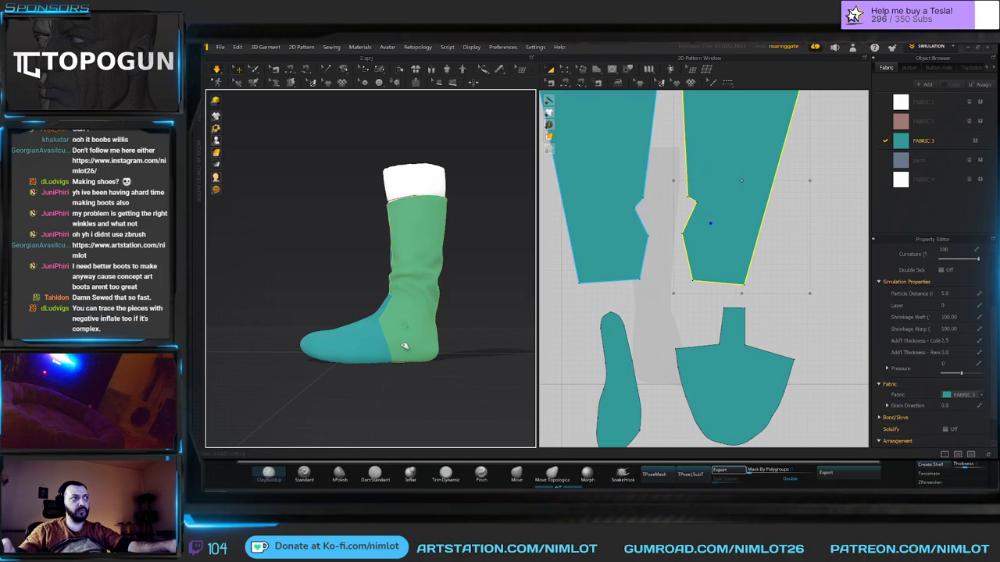
right_click_drag(418, 348, 507, 302)
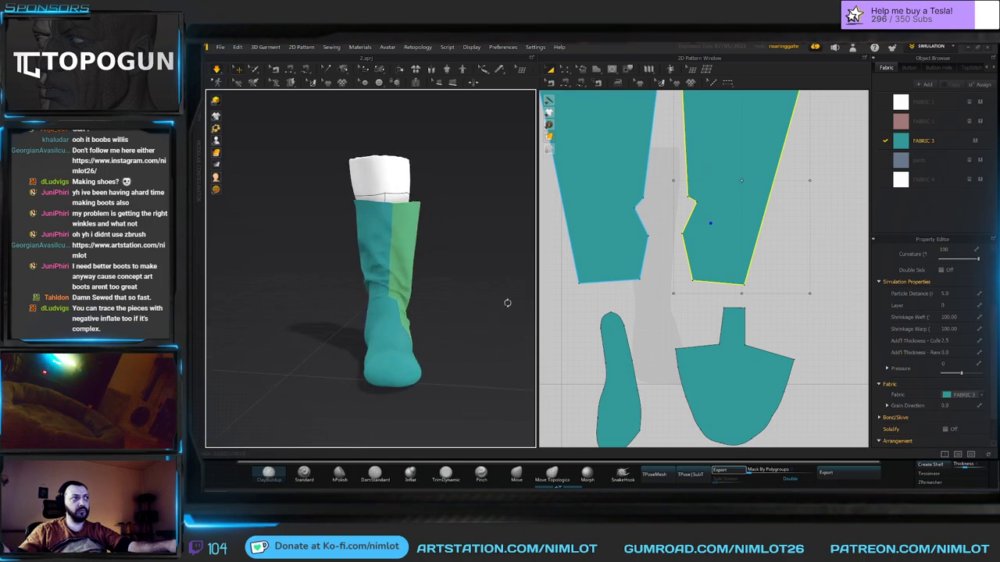
left_click(467, 295)
right_click_drag(404, 288, 369, 330)
left_click(370, 330)
left_click(487, 307)
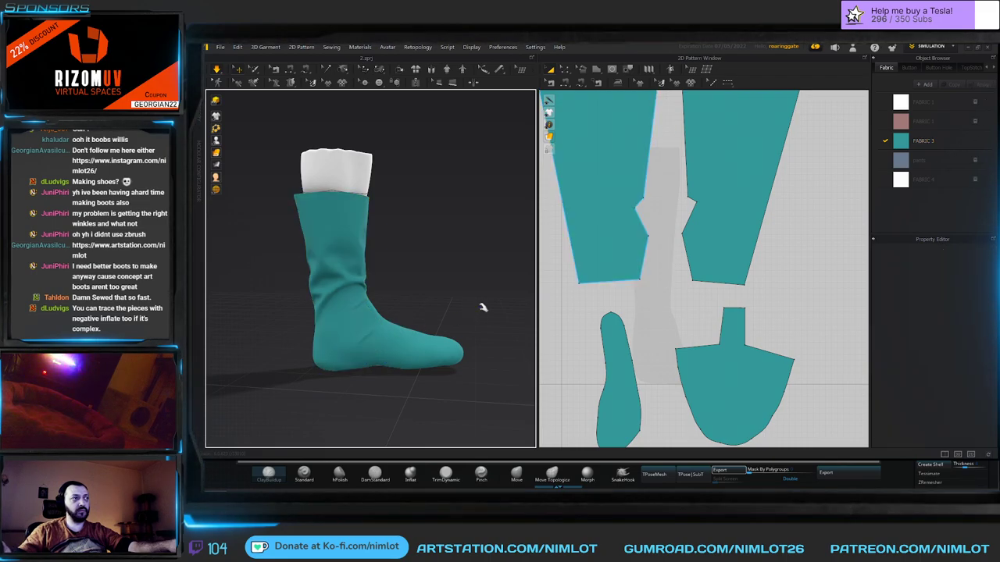
Offset the forefoot's shoulder and tongue edges inward as an internal line at a distance of 3 mm.
key("b")
scroll(630, 312, "down", 3)
middle_click_drag(630, 312, 633, 261)
scroll(678, 282, "up", 4)
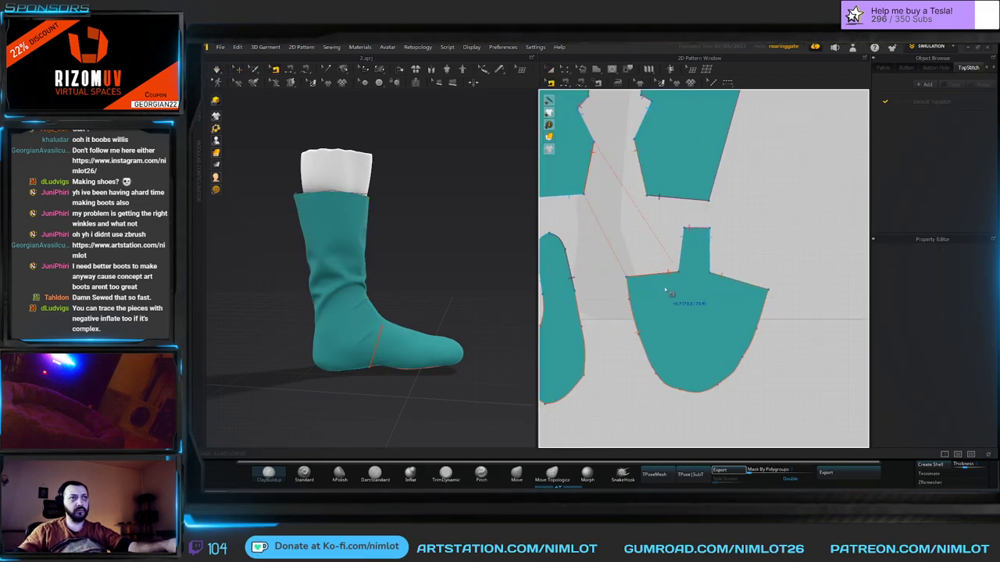
left_click(648, 279)
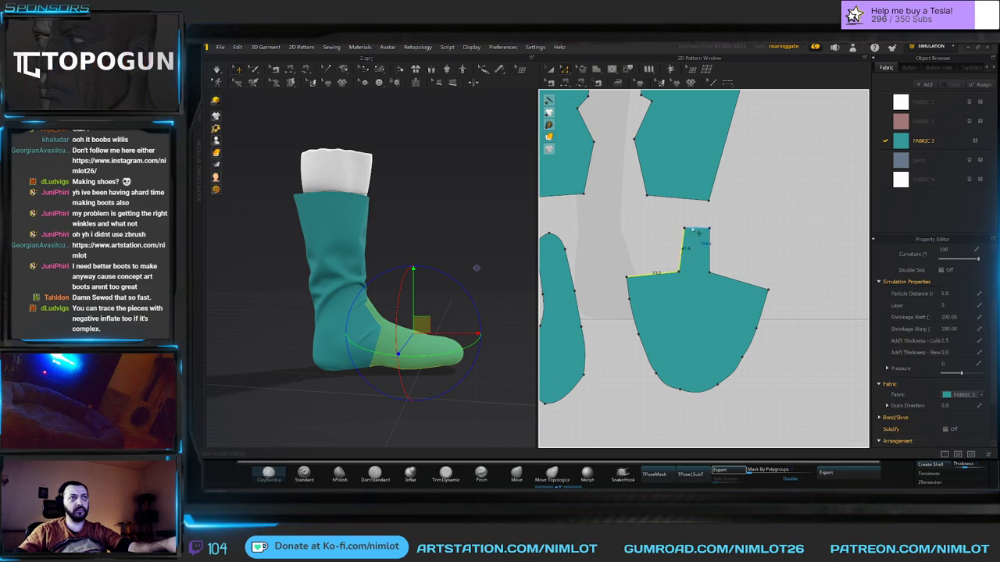
right_click(732, 283)
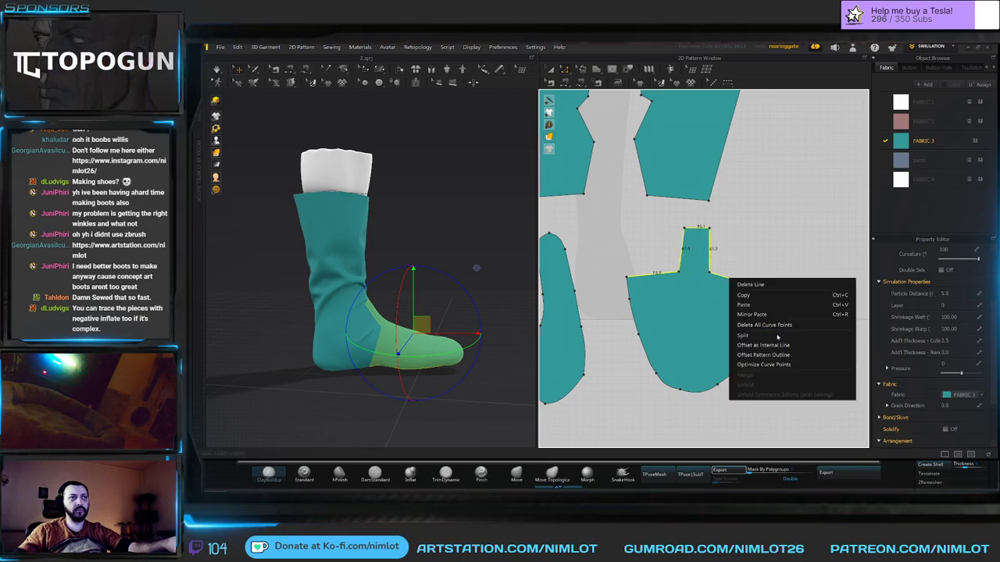
left_click(779, 346)
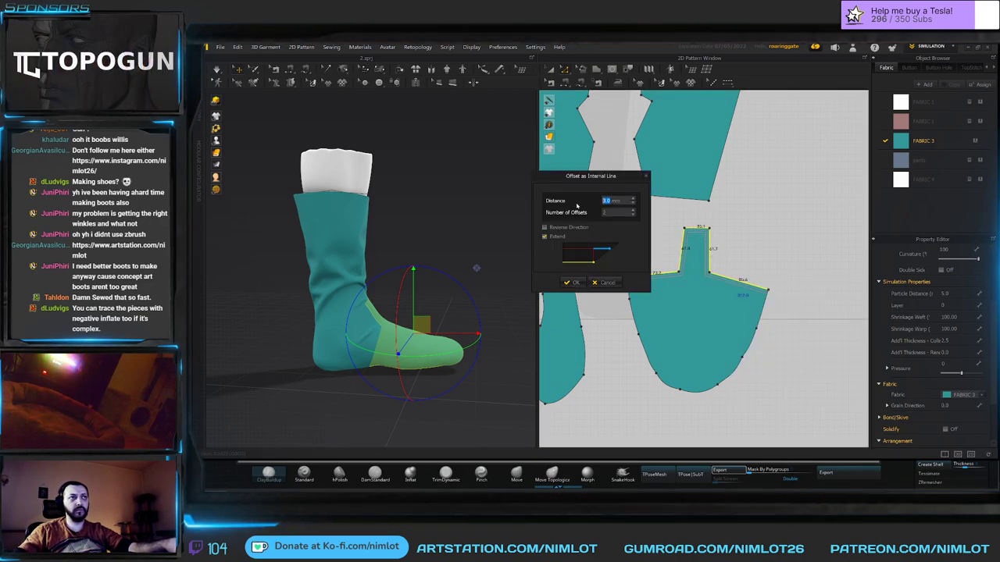
left_click(633, 214)
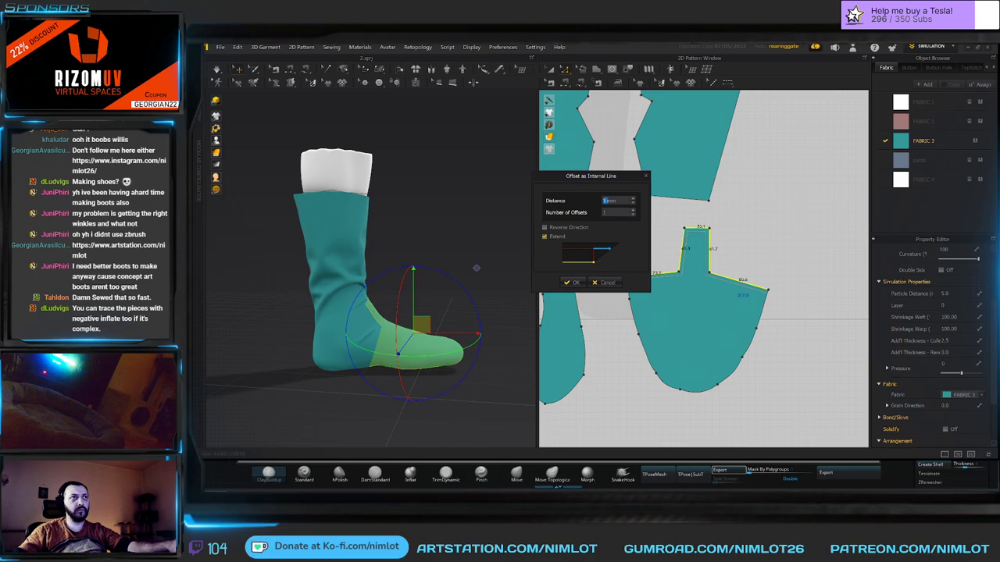
type("4")
key("Return")
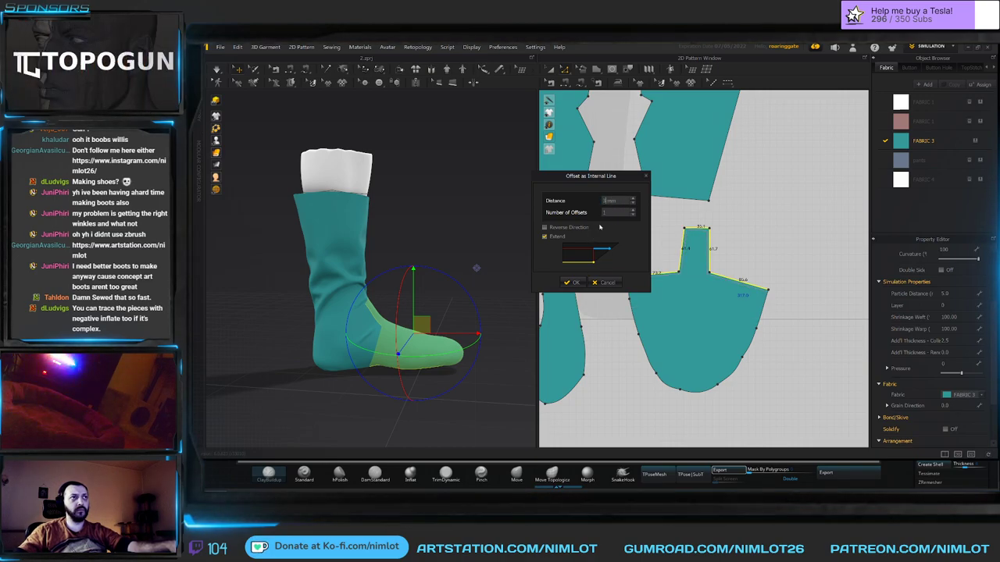
left_click(571, 282)
Create a layer clone of the forefoot pattern and place it beside the original.
left_click(698, 305)
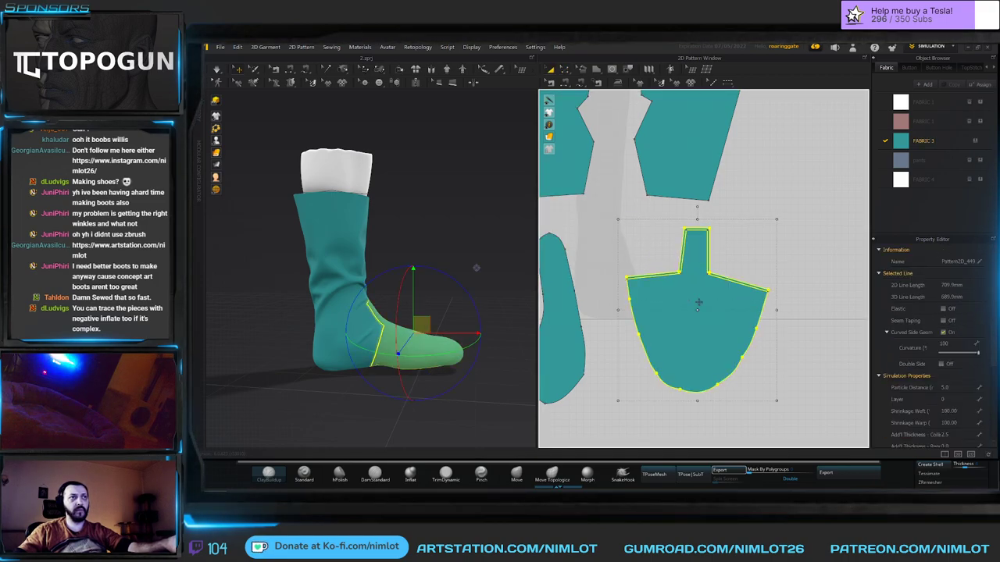
right_click(699, 304)
left_click(736, 205)
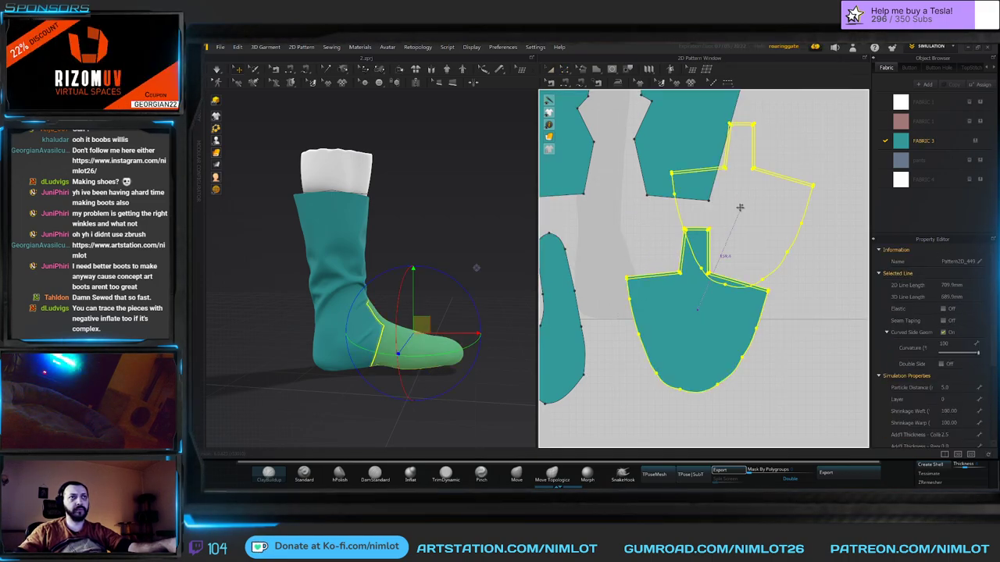
scroll(765, 258, "down", 5)
left_click(830, 310)
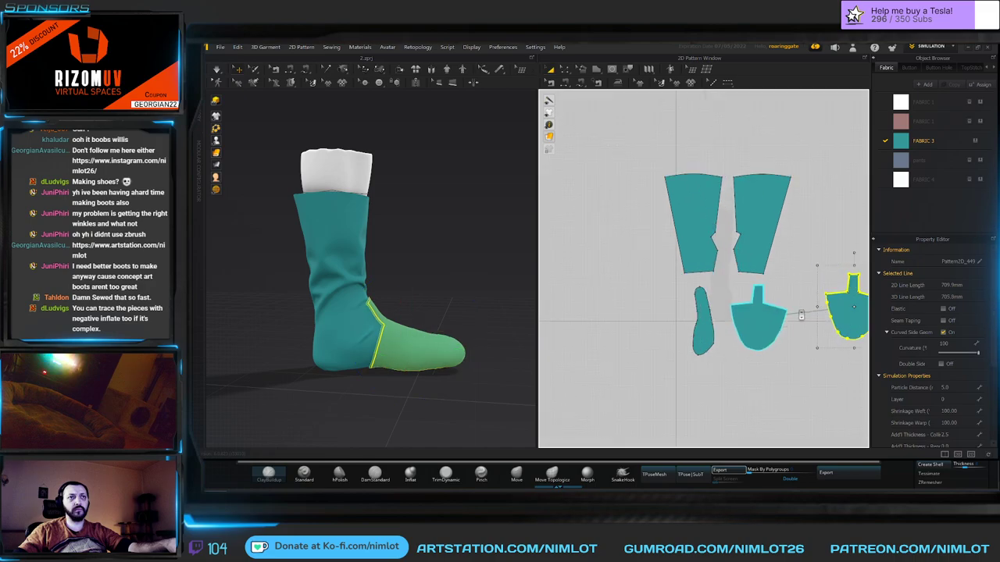
scroll(682, 286, "up", 6)
left_click(682, 286)
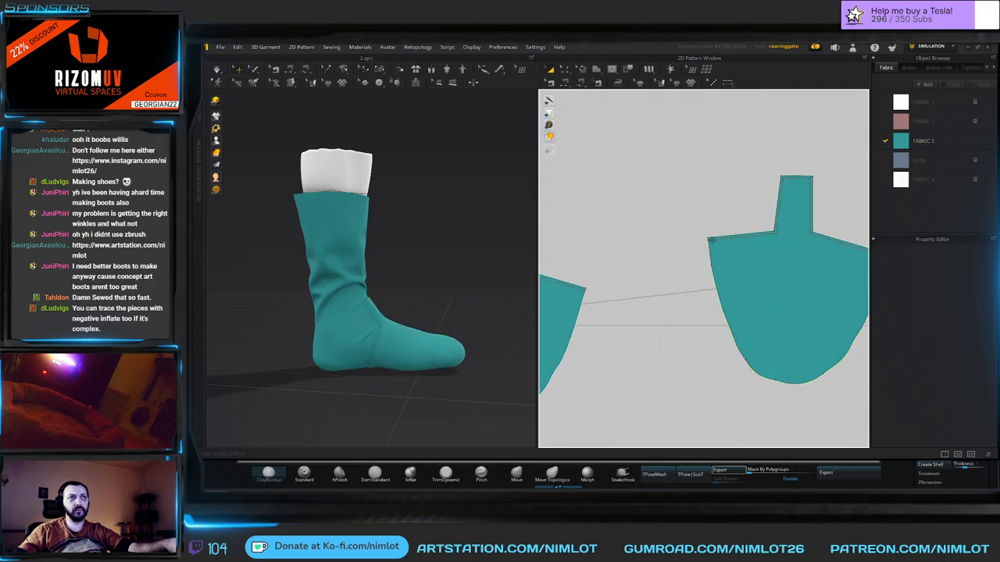
left_click(727, 237)
scroll(689, 260, "down", 3)
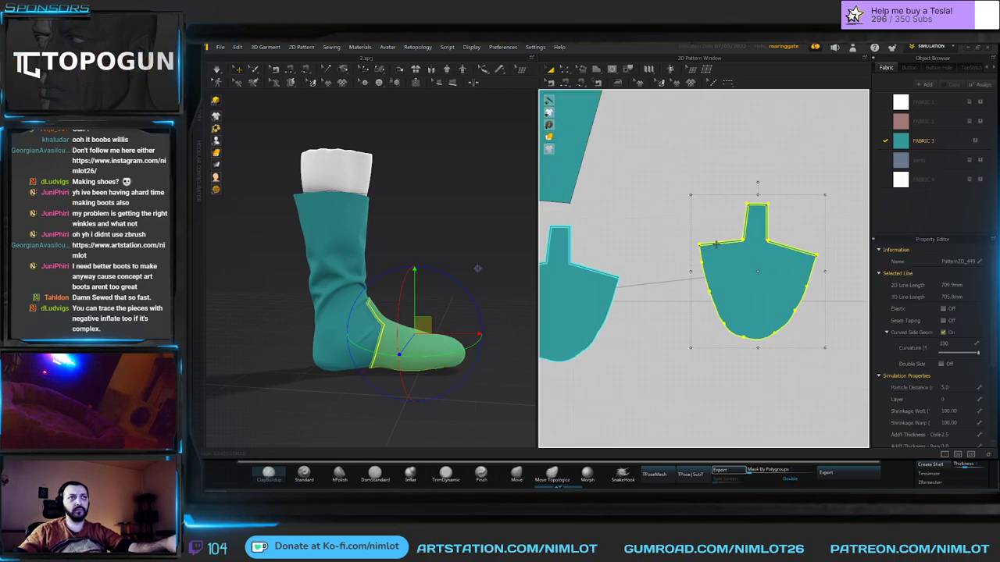
key("z")
left_click(719, 244)
left_click(746, 223, "shift")
left_click(768, 214, "shift")
left_click(792, 205)
left_click(792, 206)
scroll(734, 219, "up", 6)
left_click(577, 348)
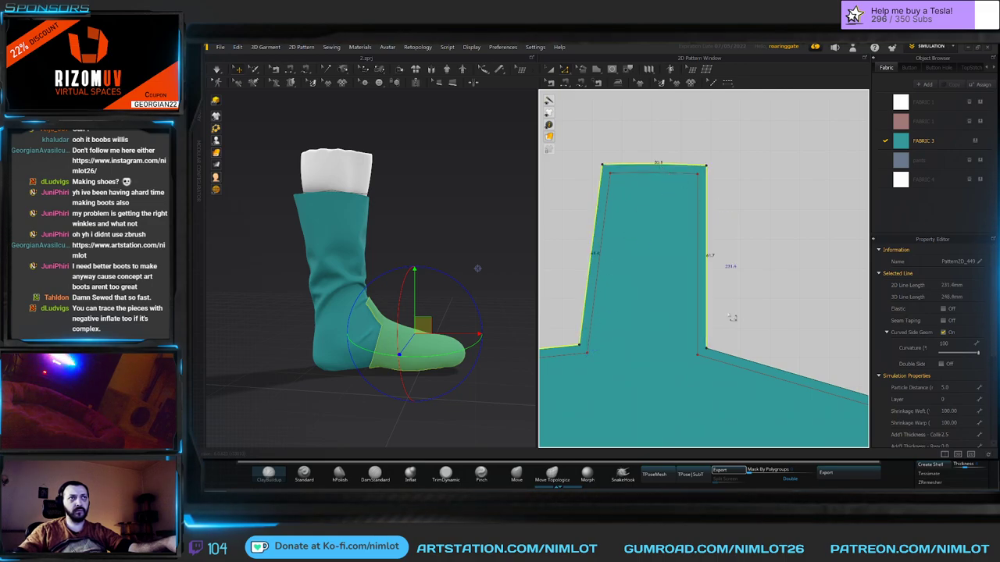
right_click(755, 345)
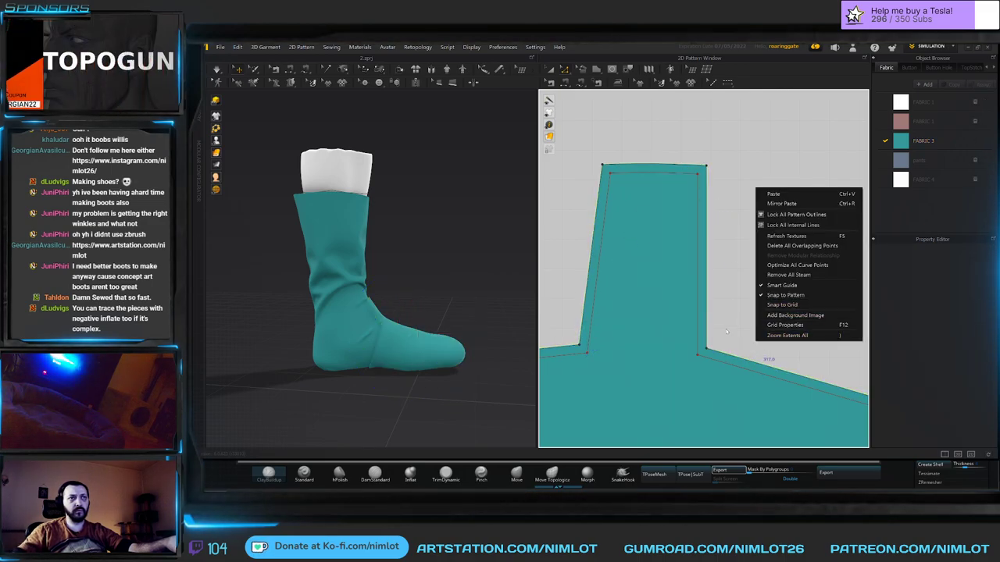
left_click(734, 303)
Extend the forefoot clone's shoulder and tongue edges outward by 3 mm with Offset Pattern Outline, creating an internal line.
scroll(730, 292, "down", 3)
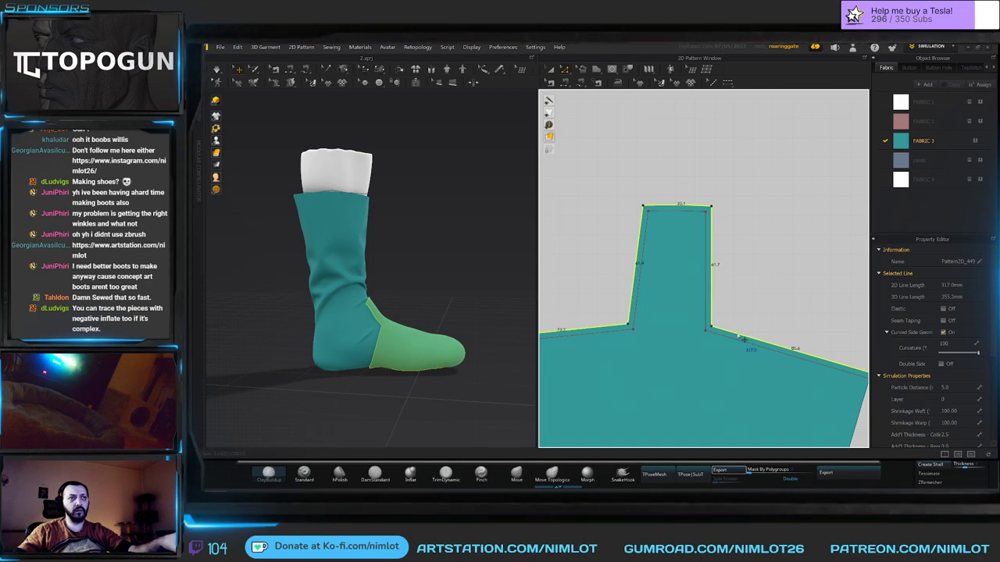
right_click(738, 334)
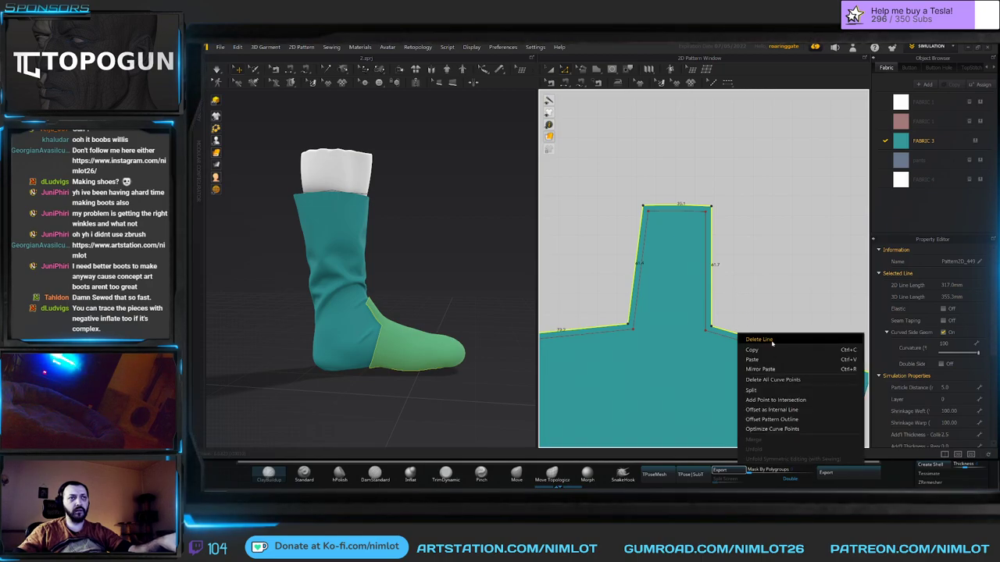
left_click(785, 423)
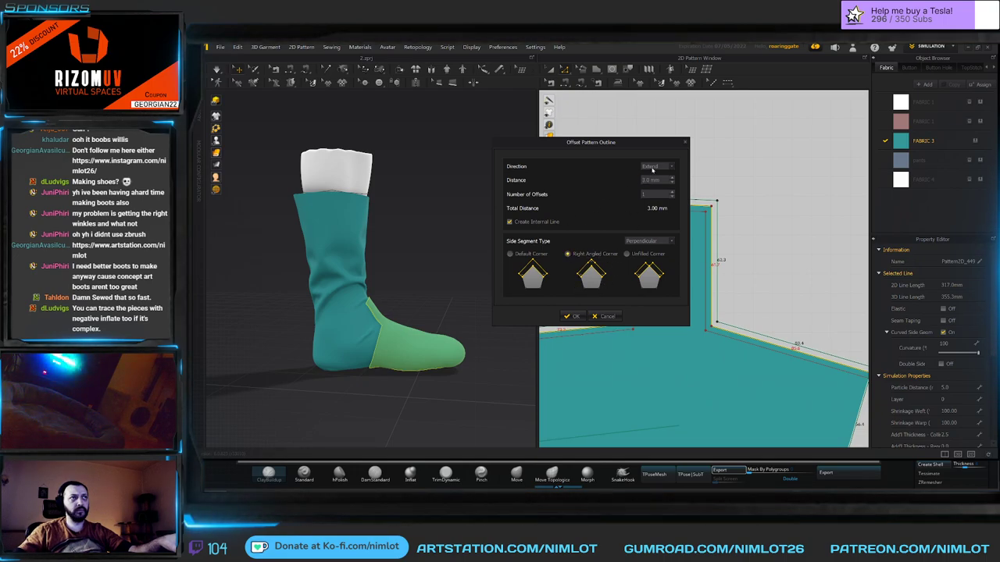
left_click(570, 316)
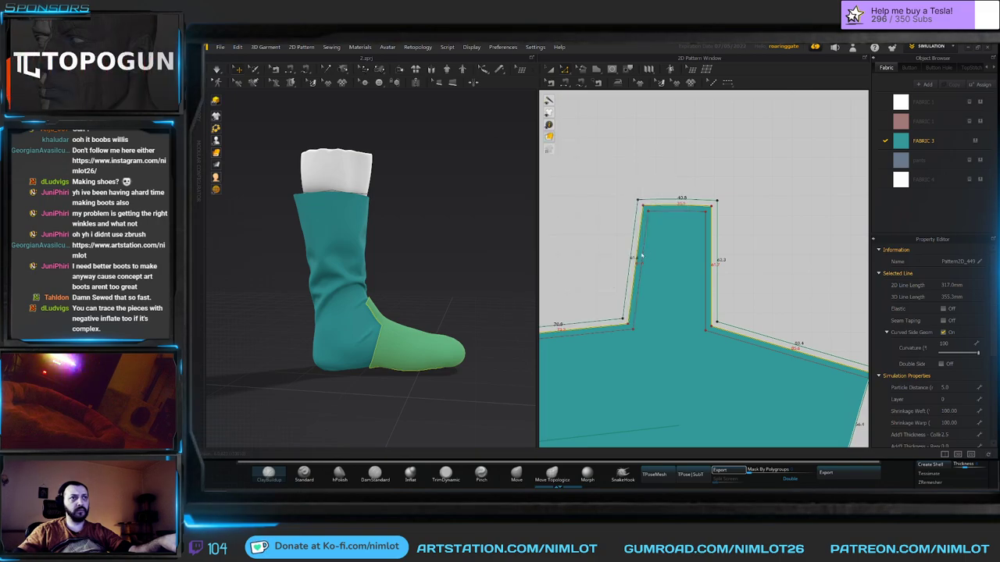
left_click(600, 251)
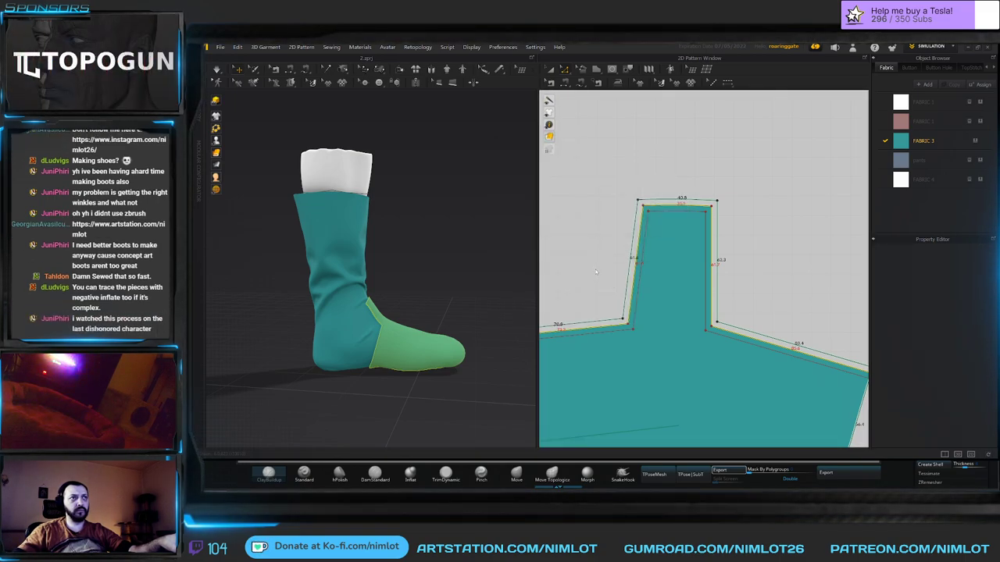
left_click(596, 272)
scroll(596, 274, "down", 4)
middle_click_drag(596, 274, 628, 235)
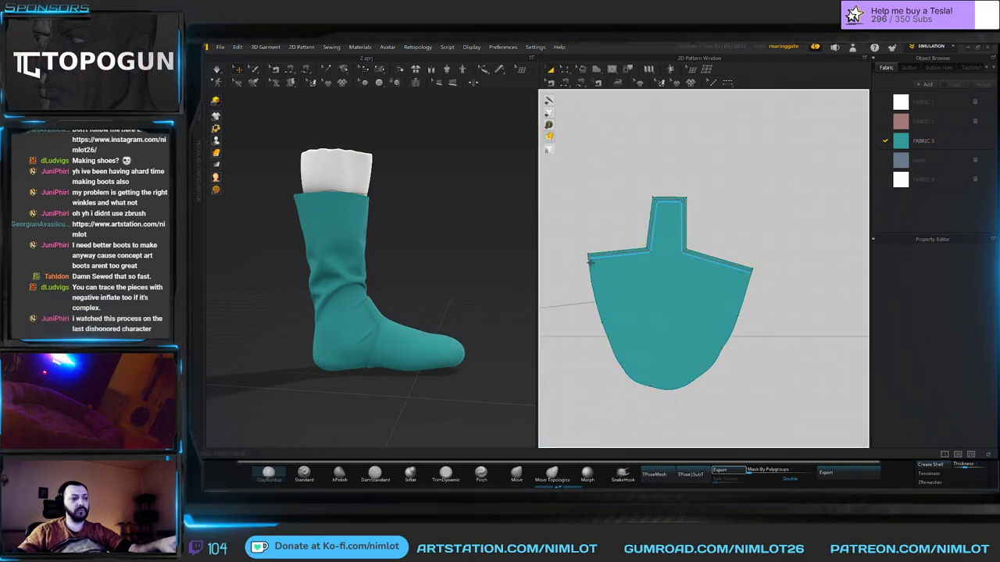
Sew the forefoot clone's curved lower outline to the matching lower outline of the original forefoot.
key("b")
left_click(684, 199)
left_click(448, 211)
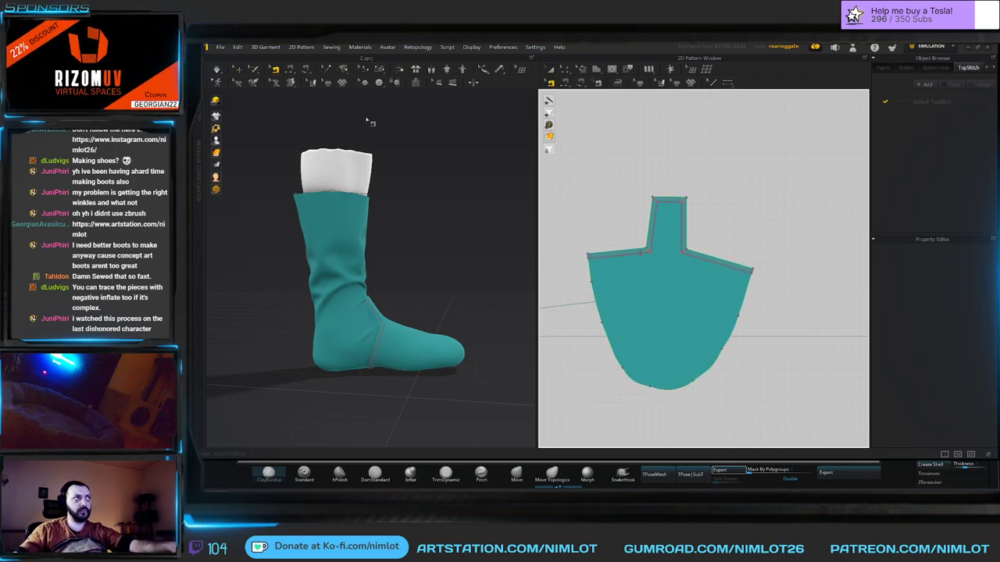
key("n")
left_click(590, 266)
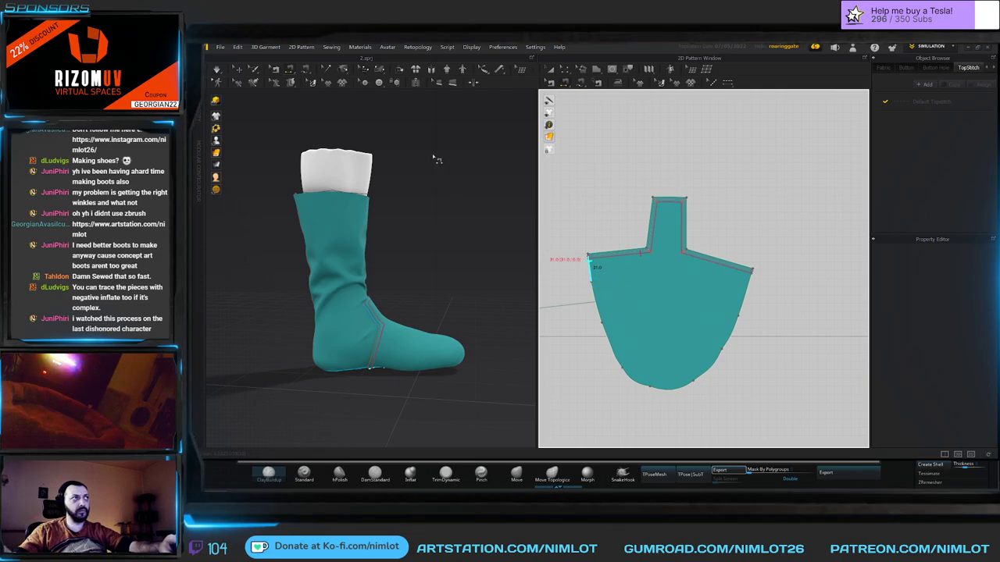
left_click(584, 83)
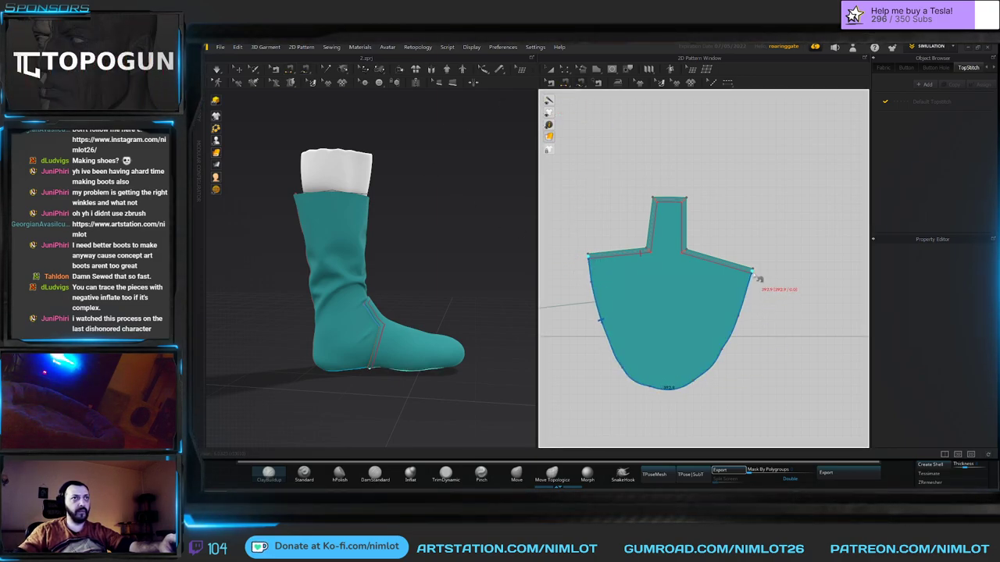
scroll(568, 261, "down", 5)
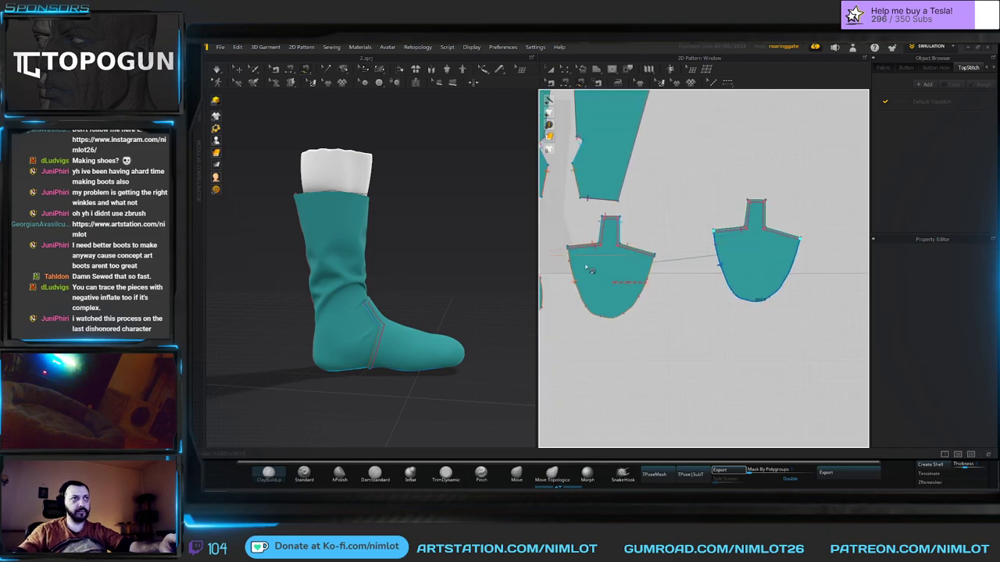
left_click(655, 256)
scroll(648, 272, "up", 5)
scroll(647, 272, "down", 4)
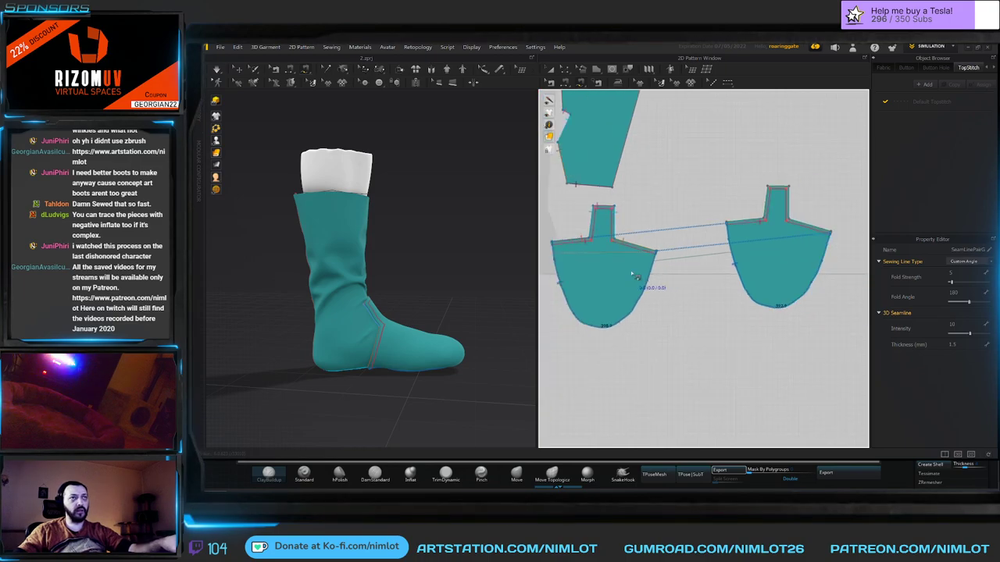
Undo the sewing between the two forefoot patterns and the outline extension.
key("ctrl+z")
key("ctrl+z")
key("ctrl+z")
key("ctrl+z")
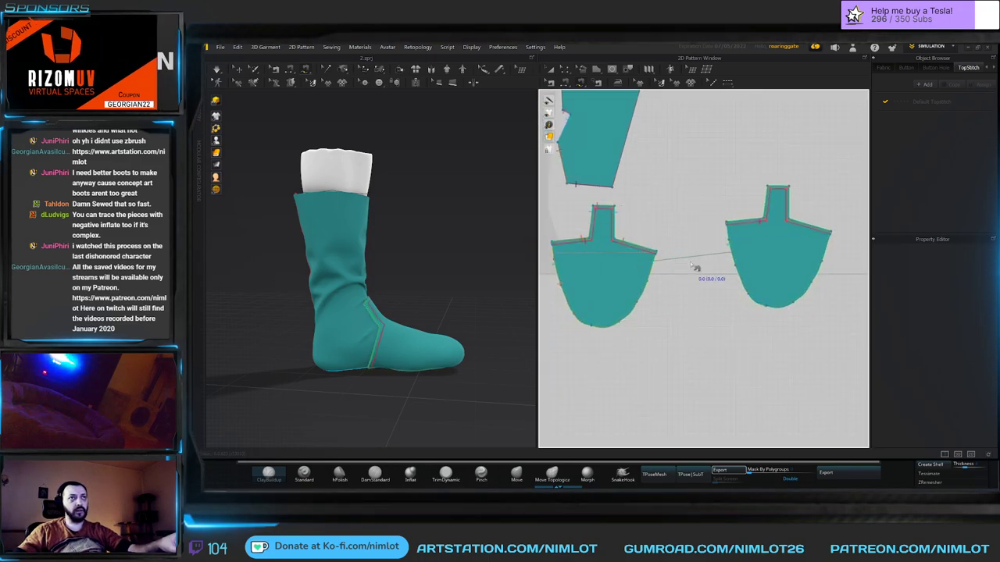
Remove the forefoot clone's linked editing and delete the sewing that joins its outline to the original forefoot.
left_click(755, 252)
right_click(770, 254)
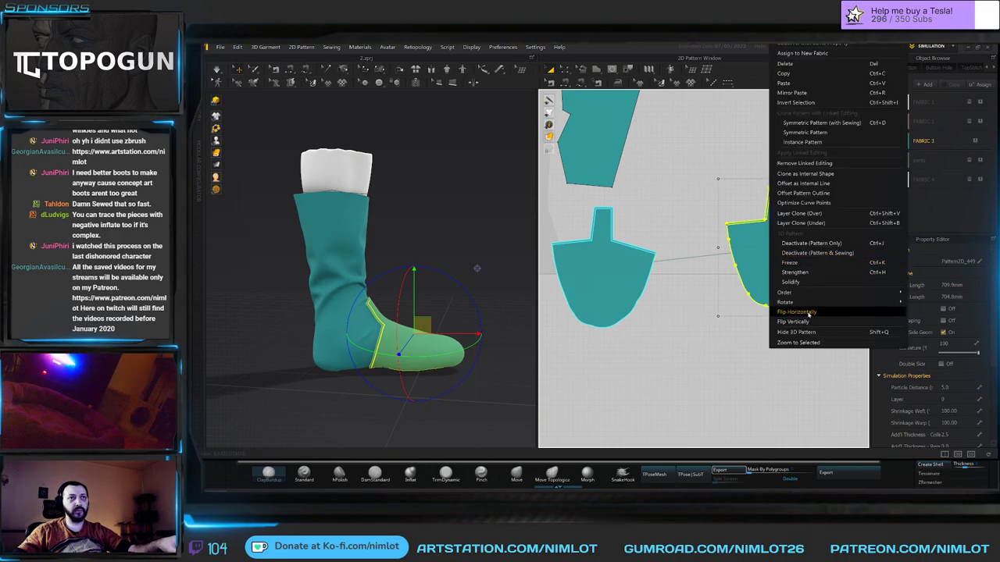
left_click(805, 162)
key("b")
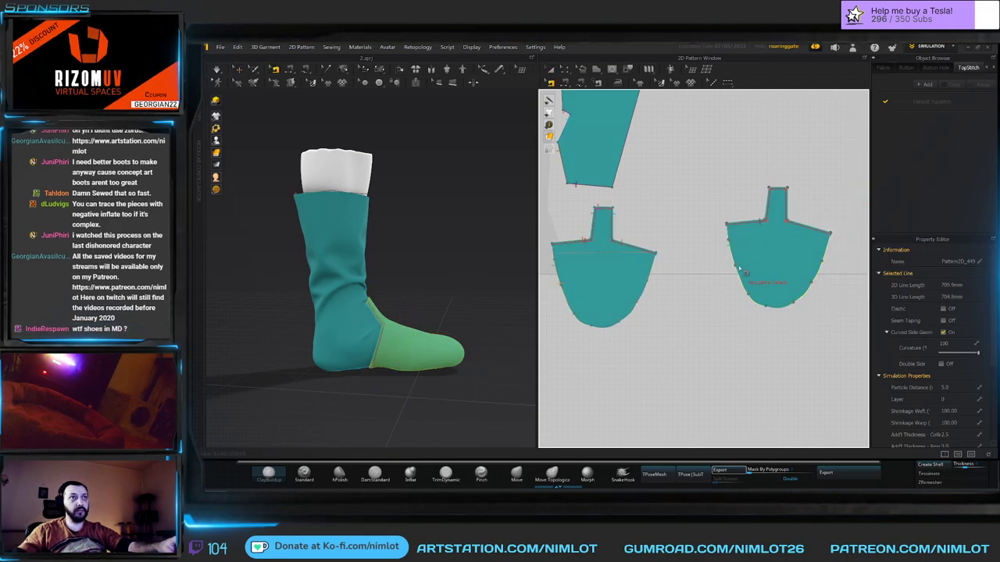
left_click(736, 266)
key("Delete")
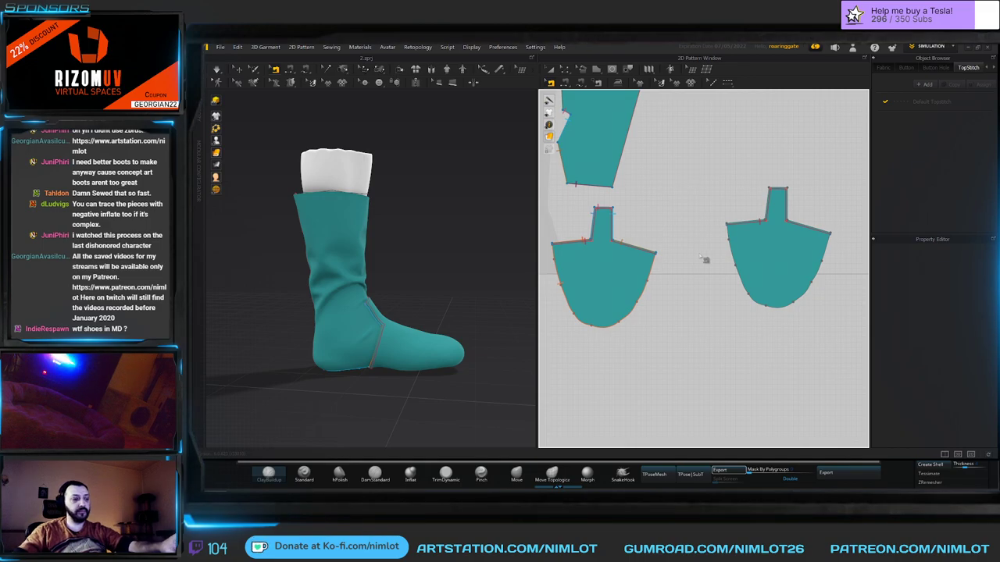
Extend the forefoot clone's shoulder and tongue edges outward with Offset Pattern Outline, keeping the former edges as internal lines.
scroll(769, 211, "up", 4)
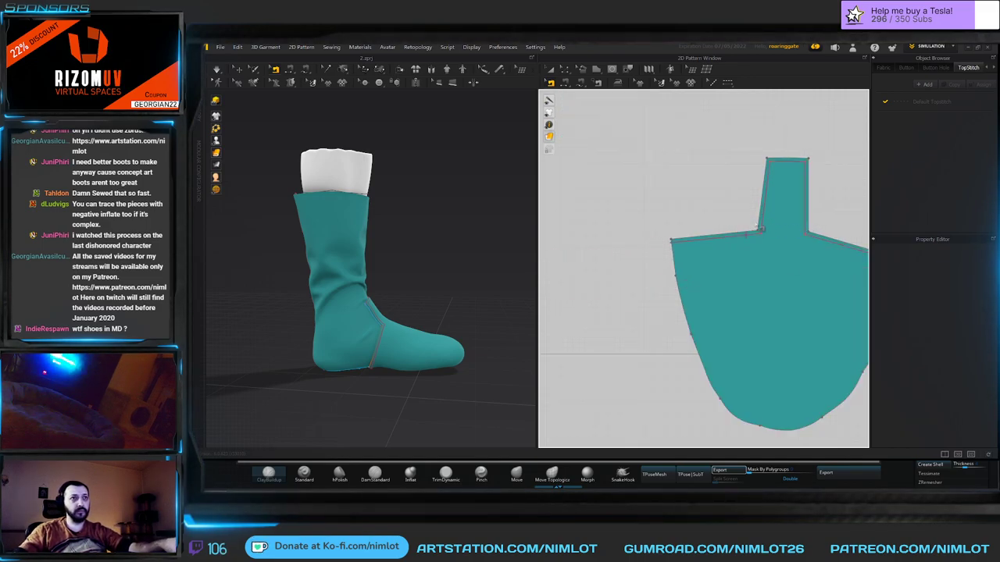
left_click(766, 225)
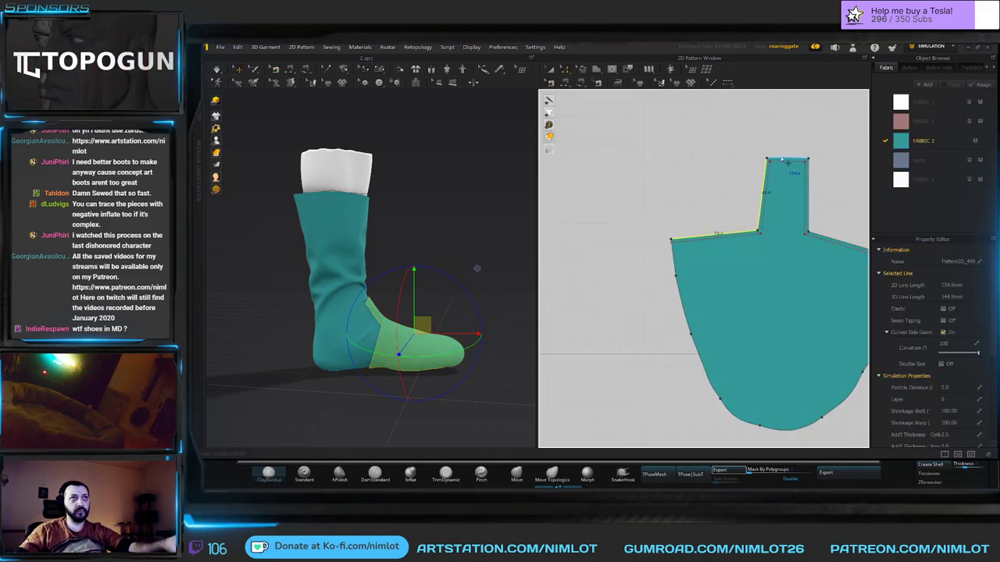
right_click(832, 242)
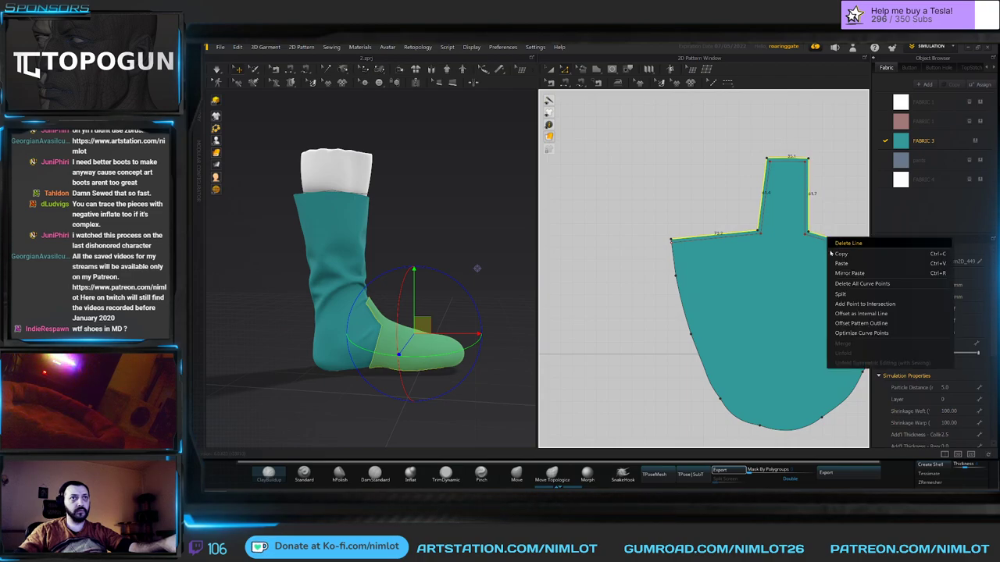
left_click(864, 324)
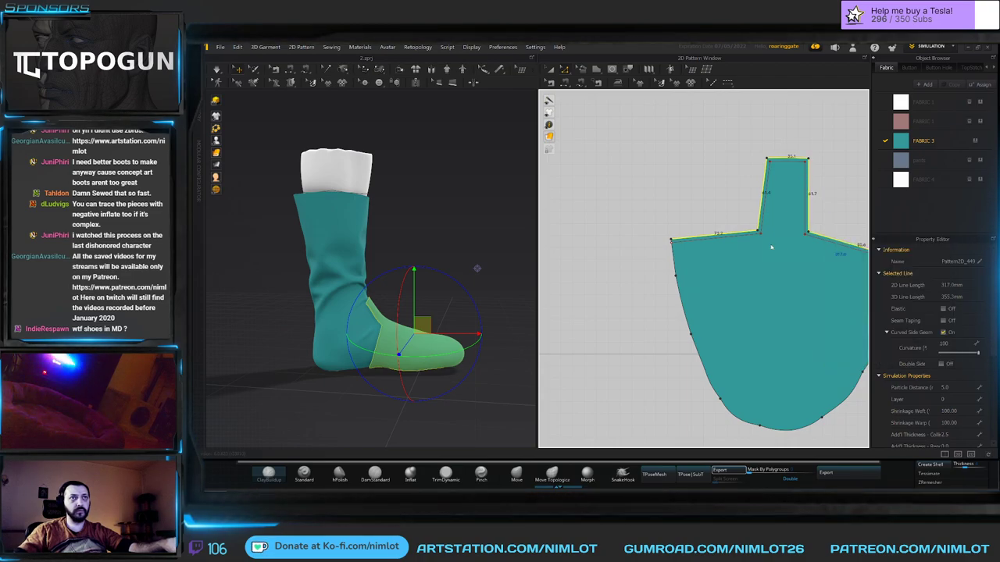
left_click(575, 316)
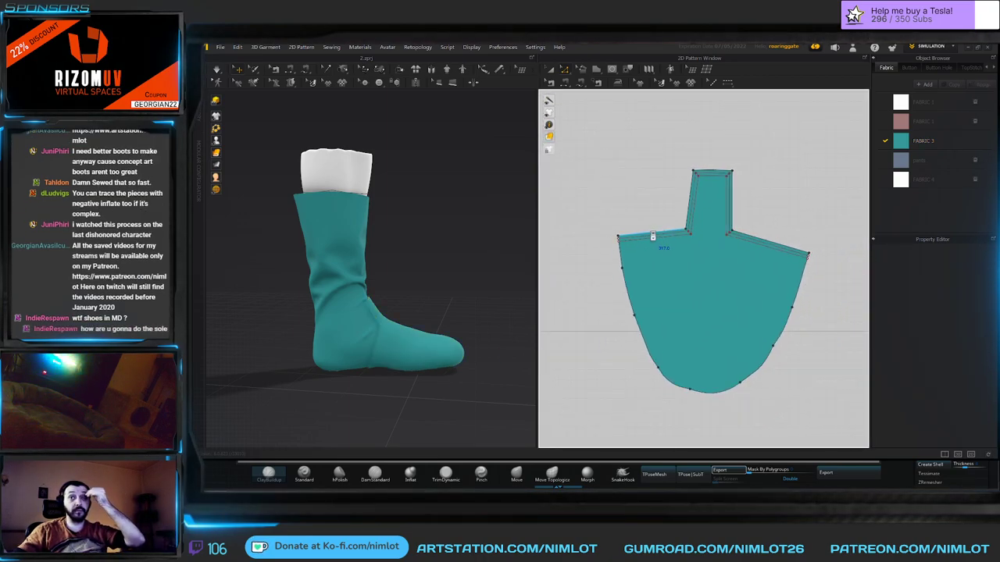
Place the forefoot clone close beside the original and sew the curved lower outlines of both patterns together.
scroll(657, 243, "down", 5)
scroll(724, 261, "down", 1)
middle_click_drag(660, 247, 758, 237)
key("a")
left_click(812, 267)
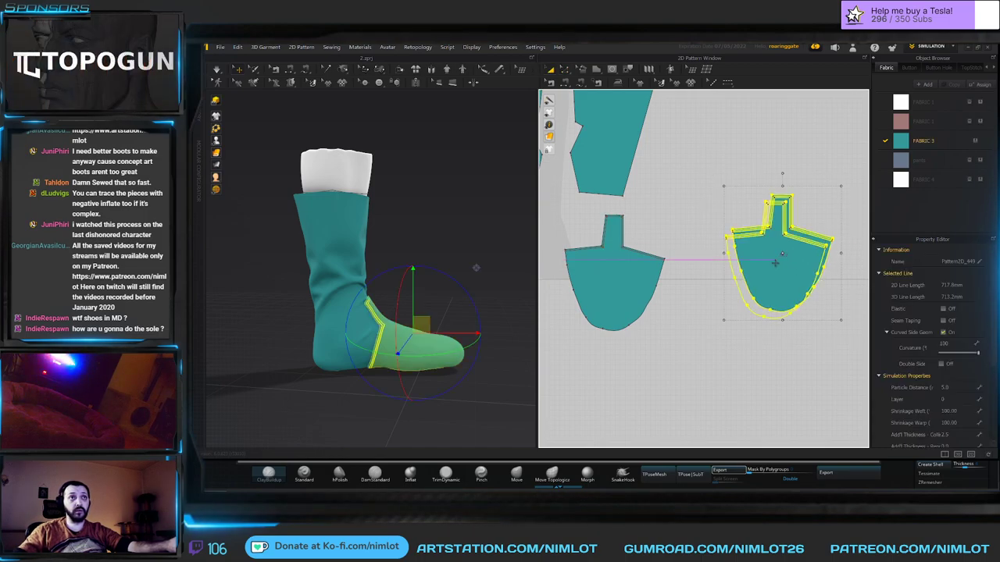
left_click_drag(772, 267, 718, 280)
middle_click_drag(707, 274, 734, 279)
scroll(717, 272, "up", 4)
scroll(734, 279, "down", 3)
scroll(730, 282, "up", 2)
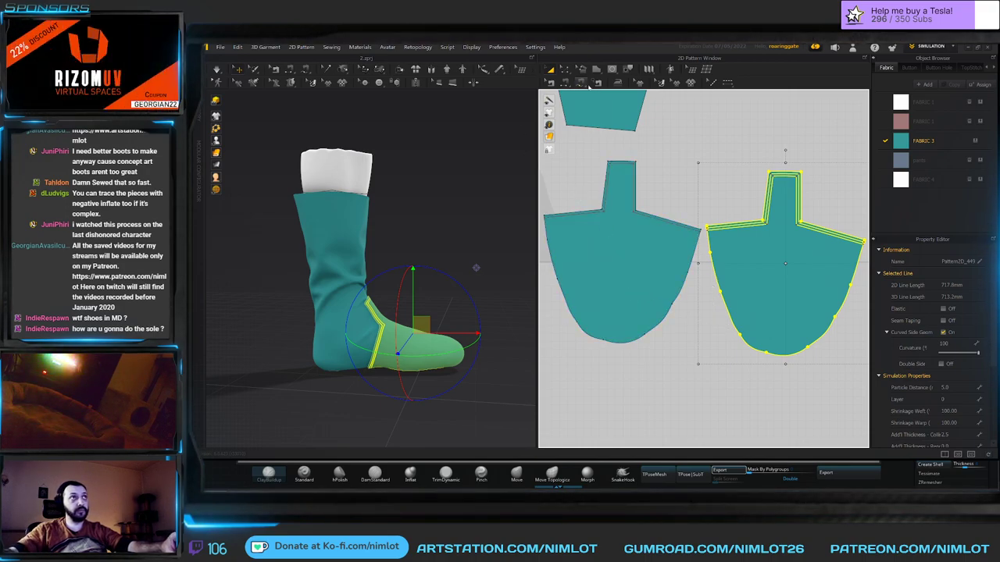
left_click(581, 84)
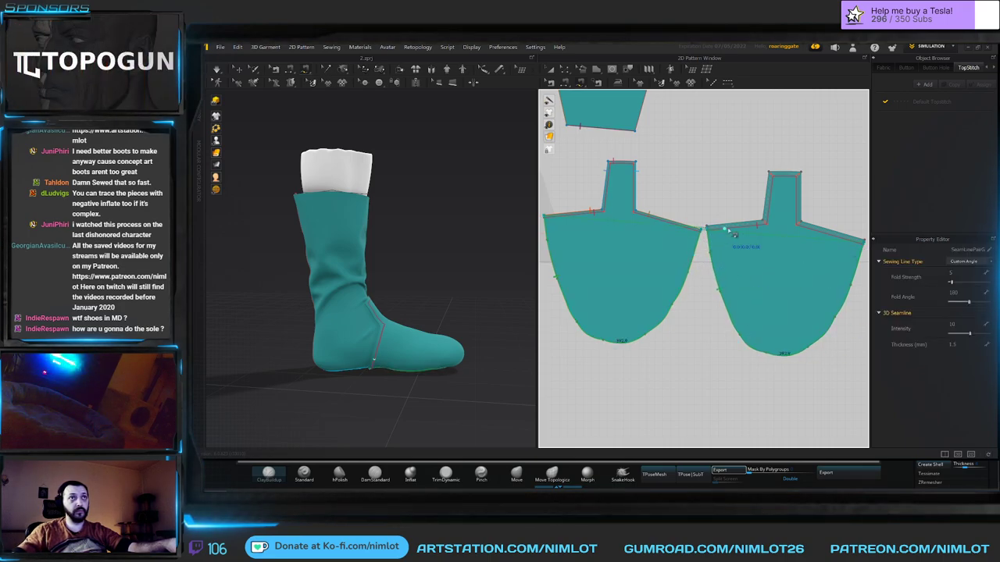
middle_click_drag(728, 229, 707, 245)
Sew the original forefoot's shoulder and tongue edges to the matching internal lines of the clone.
left_click(566, 83)
left_click(613, 217)
left_click(575, 228)
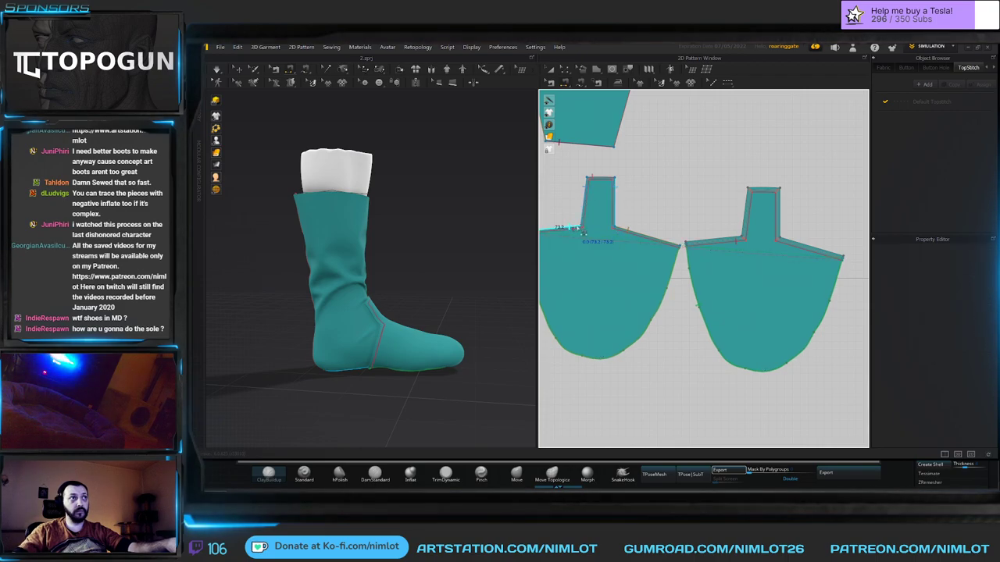
left_click(736, 241)
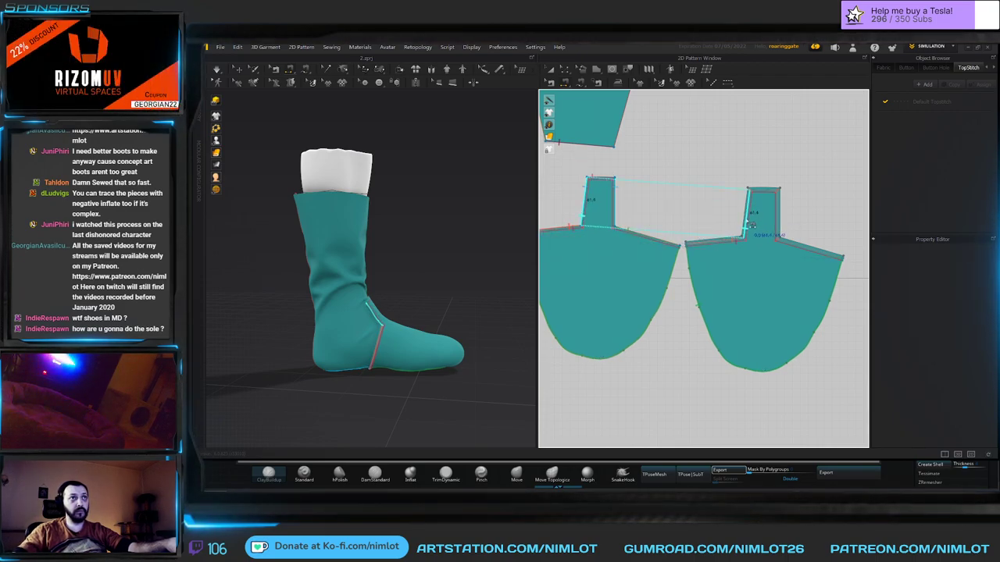
left_click(750, 225)
left_click(596, 179)
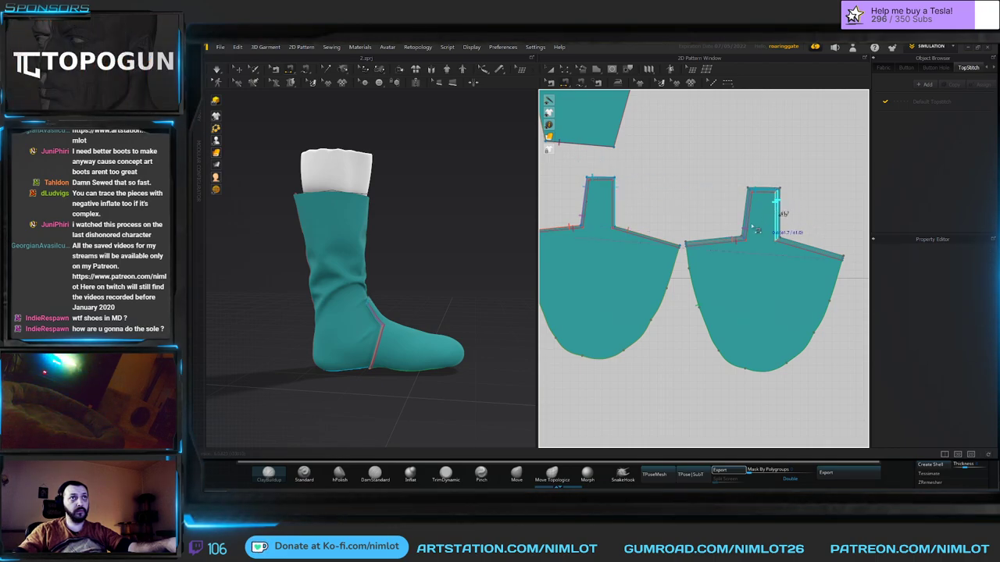
left_click(619, 196)
left_click(632, 232)
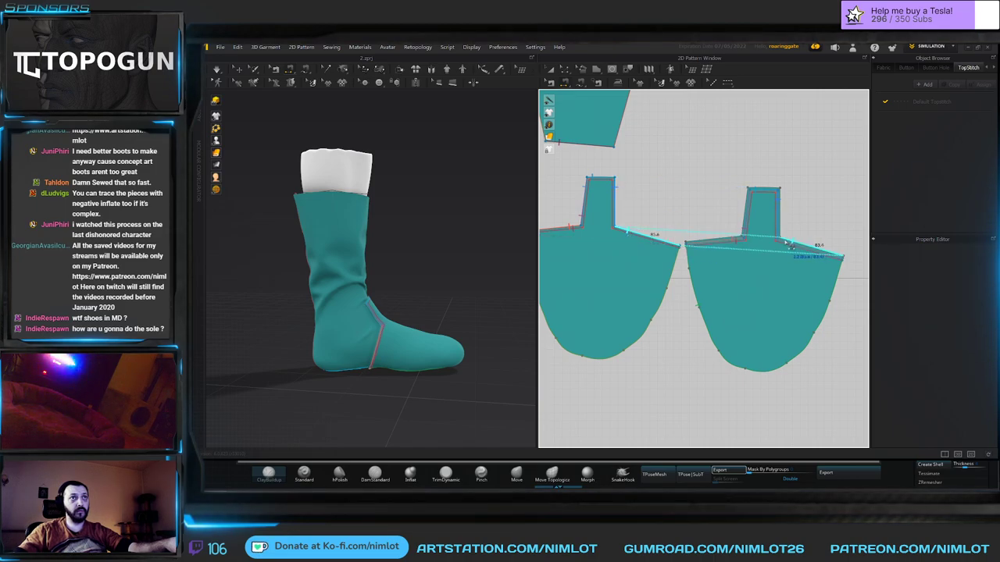
left_click(787, 243)
Simulate the garment to settle the forefoot clone and inspect the boot from the front and side.
right_click_drag(482, 237, 373, 233)
key("space")
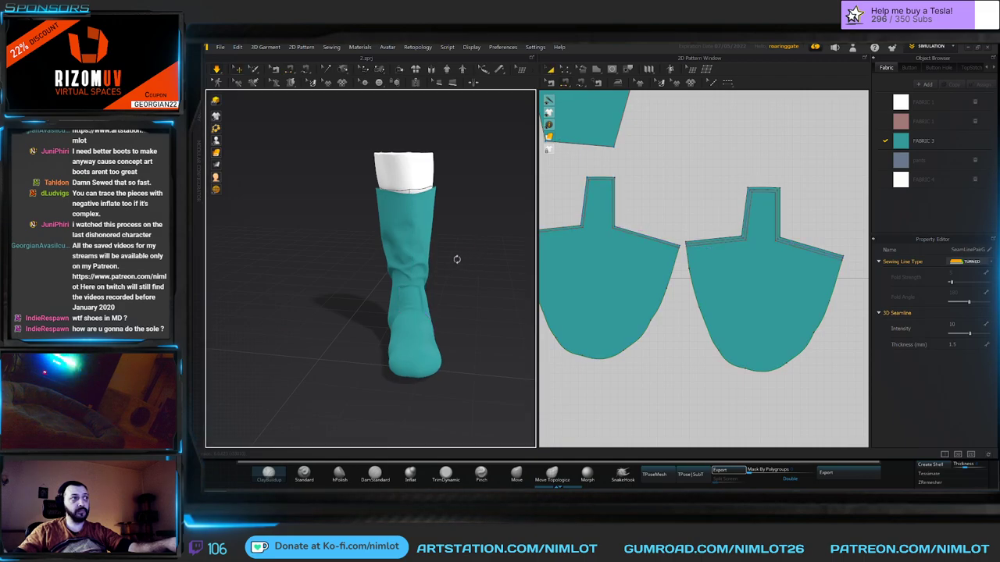
scroll(402, 234, "up", 5)
right_click_drag(454, 259, 390, 286)
scroll(391, 286, "down", 1)
Extend the top edges of both shaft patterns outward by 12 mm with Offset Pattern Outline, keeping internal lines.
key("n")
scroll(620, 250, "down", 4)
left_click(643, 207)
middle_click_drag(620, 250, 730, 323)
key("z")
left_click(684, 177)
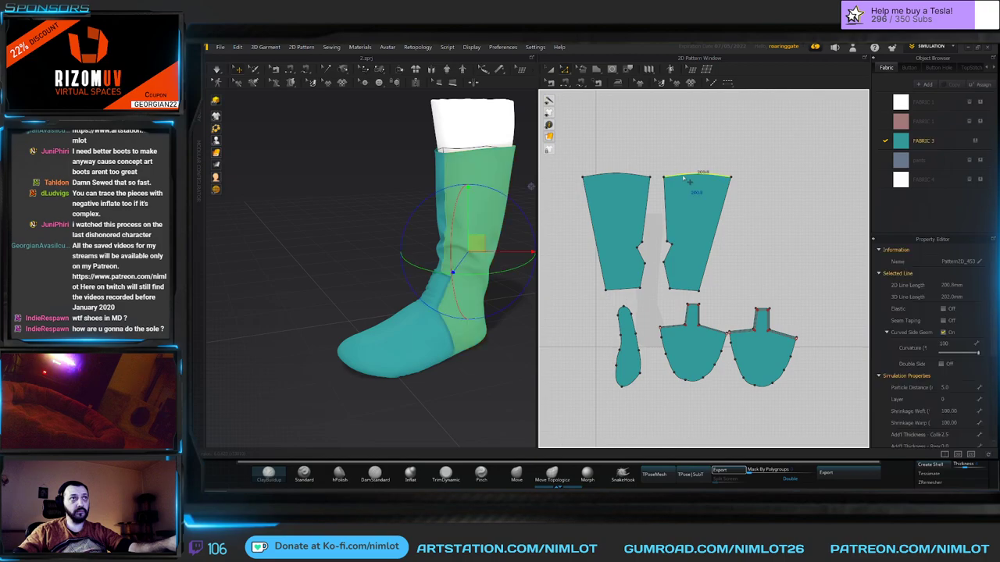
right_click(637, 175)
left_click(680, 250)
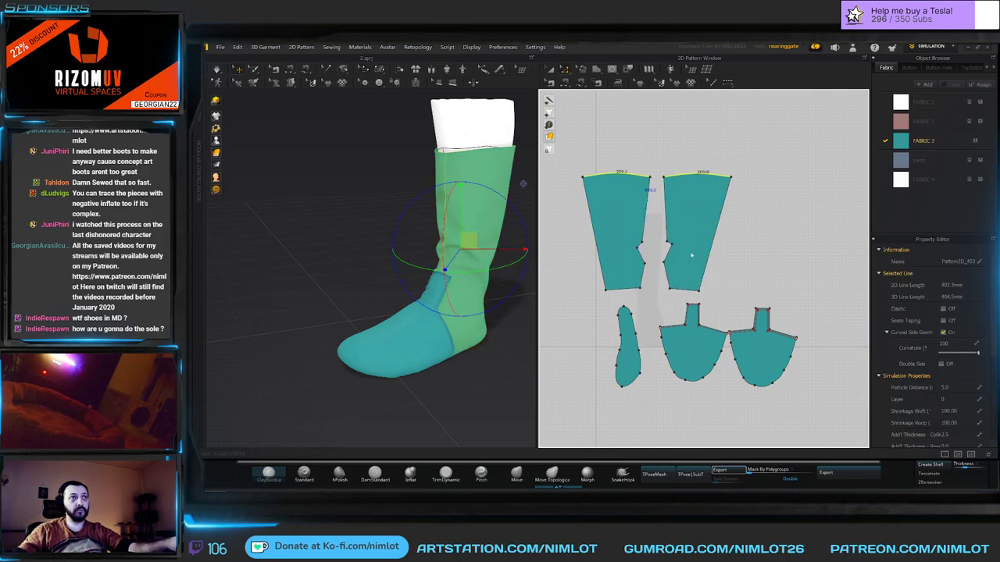
type("12")
left_click(573, 316)
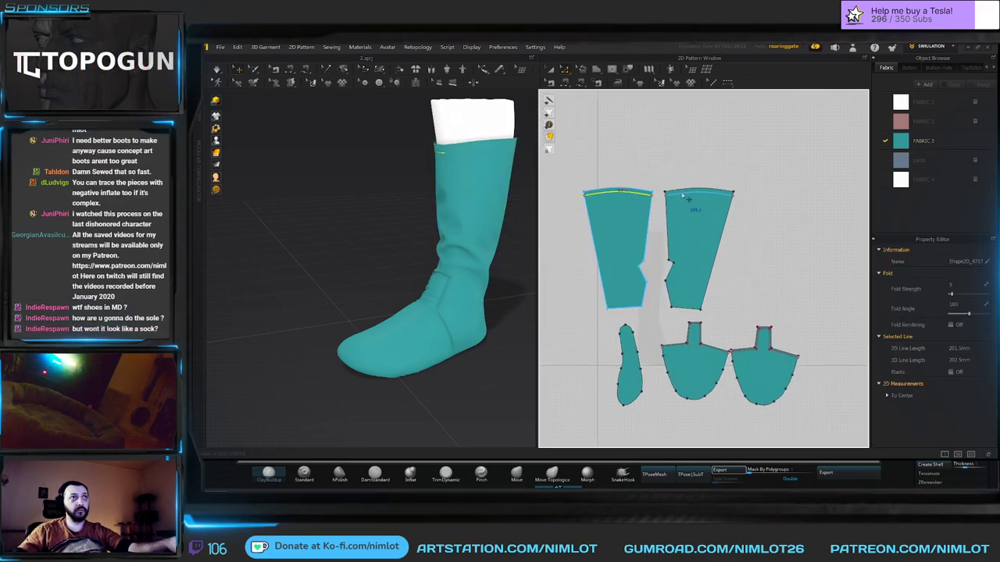
Cut and sew both shafts along the new internal lines, and create layer clones over the separated top bands.
right_click(683, 195)
left_click(715, 290)
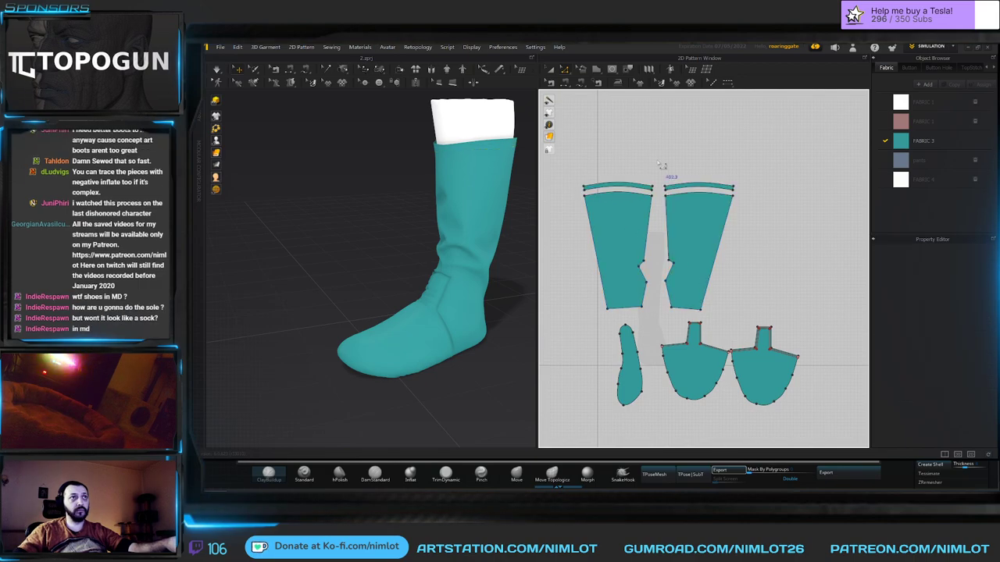
right_click(692, 184)
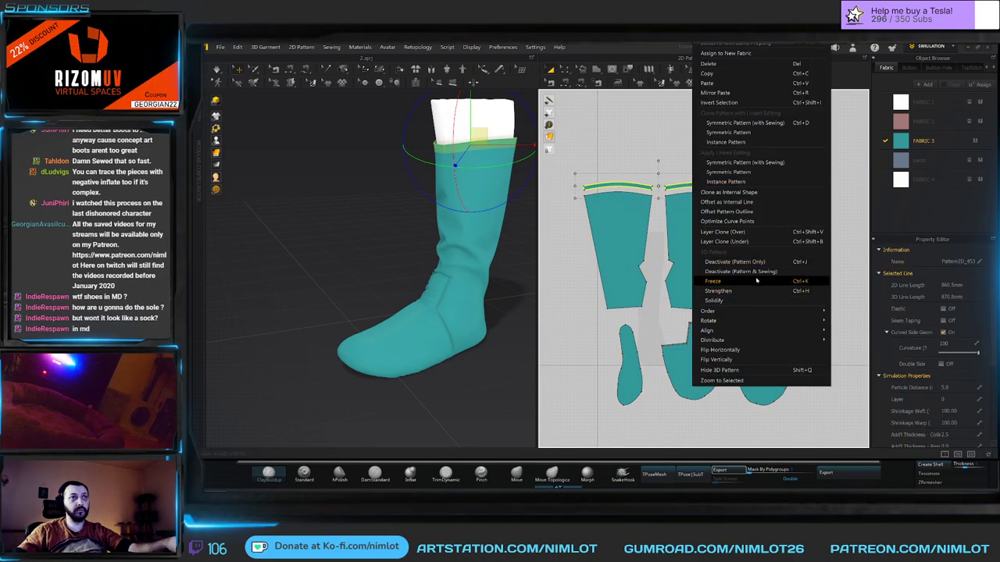
left_click(725, 232)
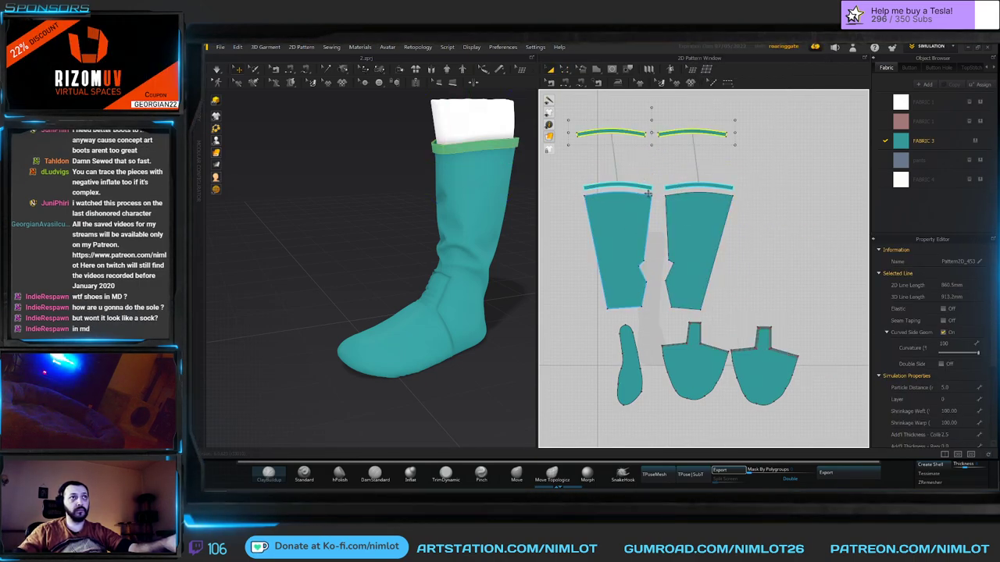
Merge the original top bands back into the two shaft patterns along their sewing lines.
key("b")
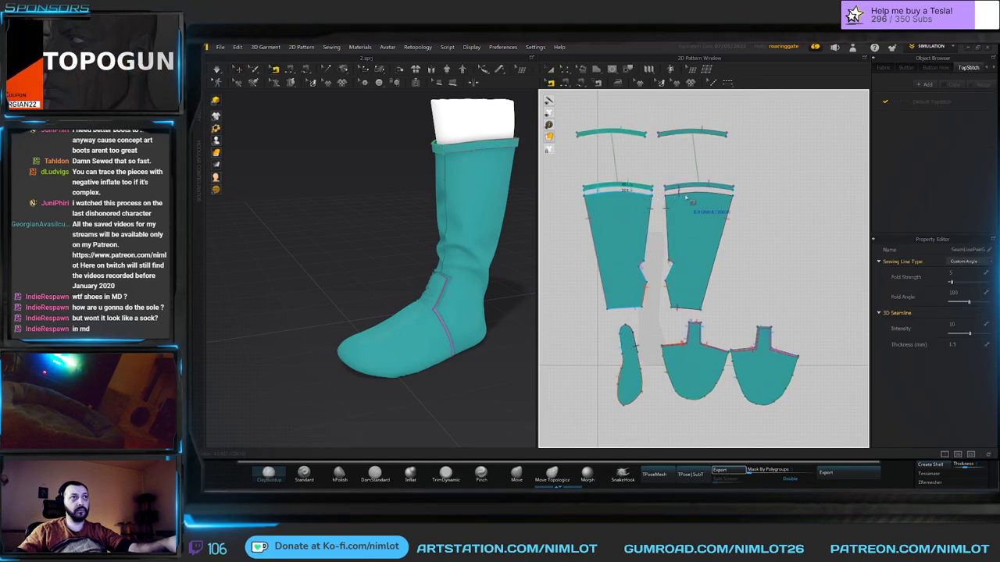
right_click(687, 195)
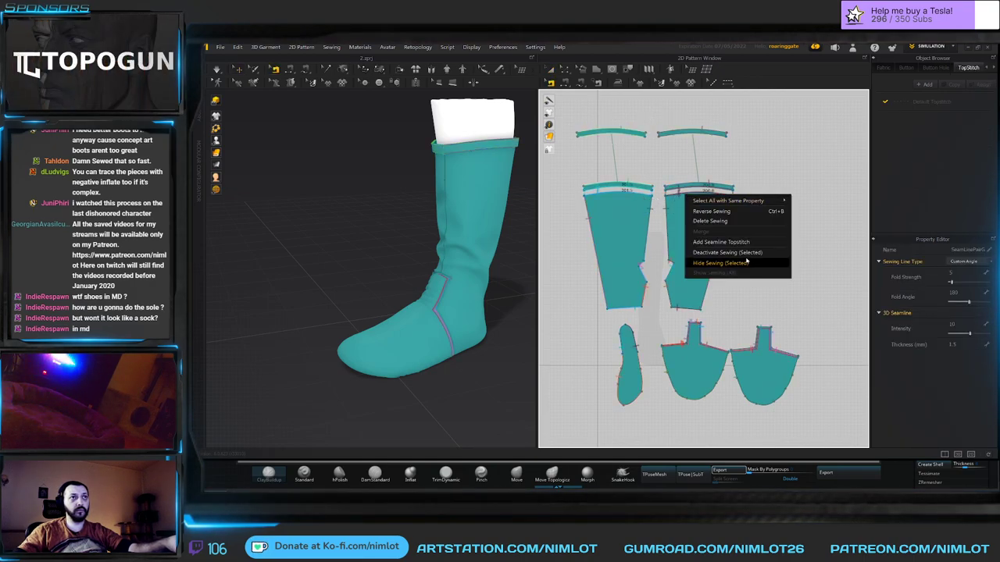
left_click(623, 195)
right_click(622, 193)
left_click(659, 231)
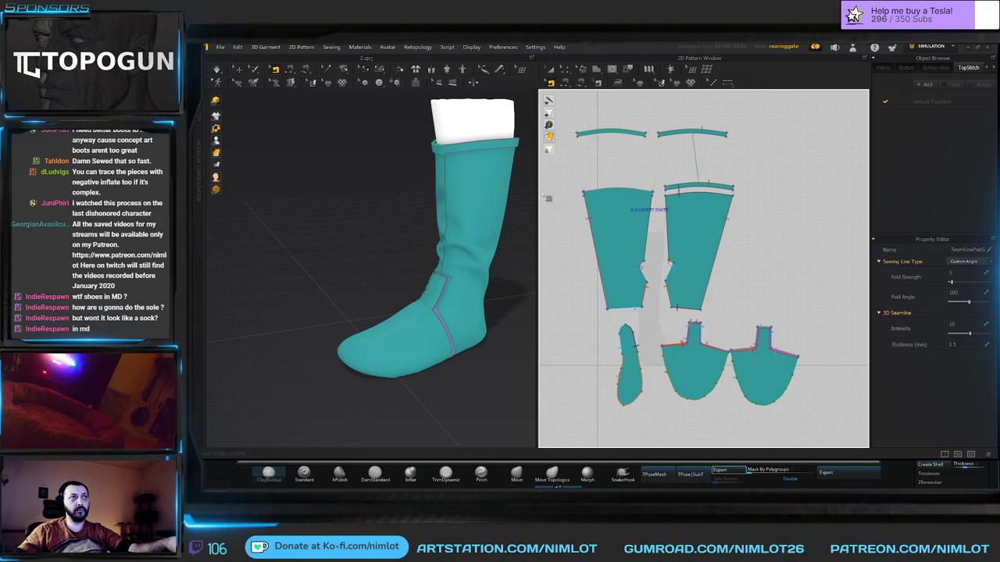
left_click(617, 189)
right_click(683, 193)
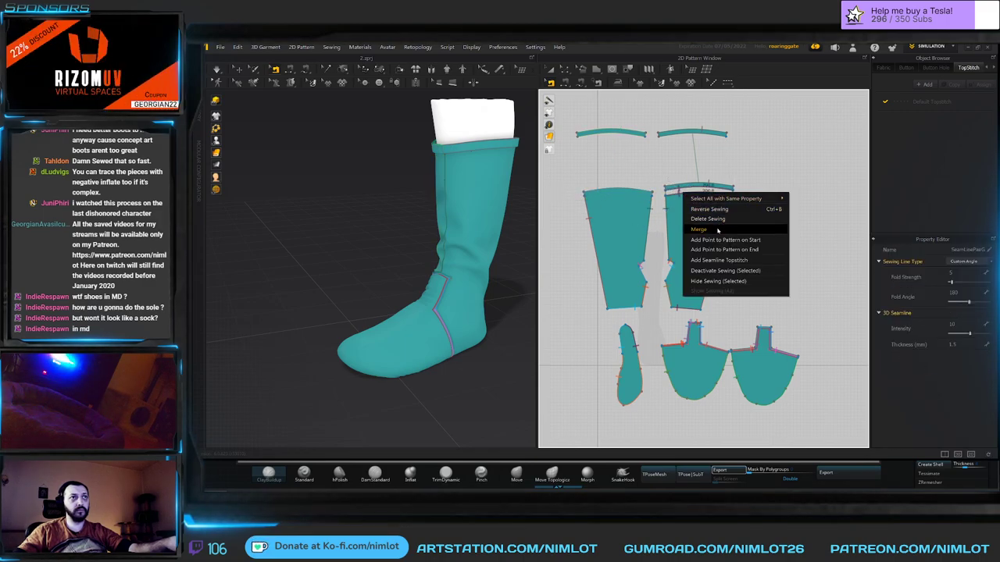
left_click(716, 230)
Sew the short upper side edges of the two shaft patterns together at both side seams.
left_click(494, 166)
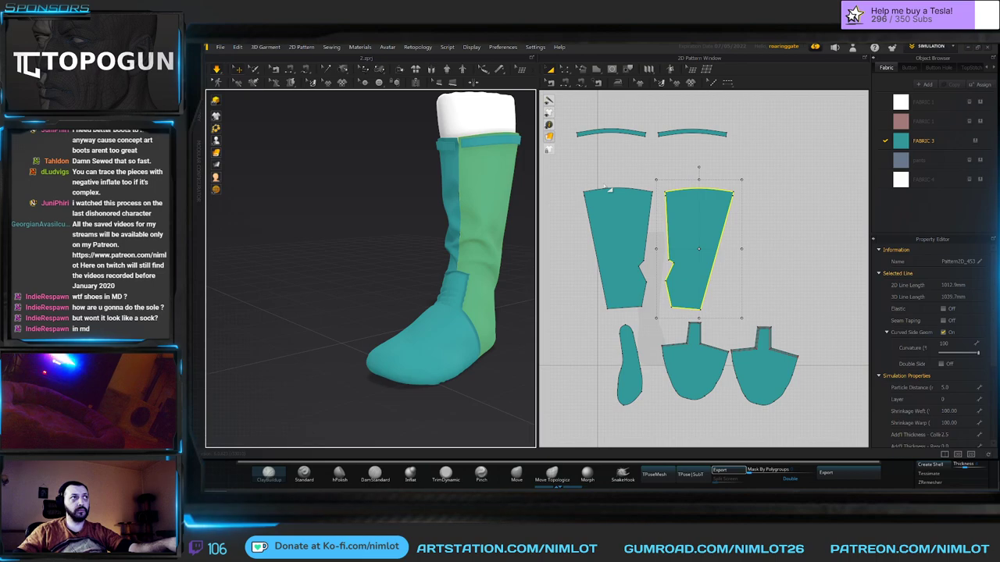
key("b")
middle_click_drag(637, 181, 636, 215)
scroll(663, 199, "up", 3)
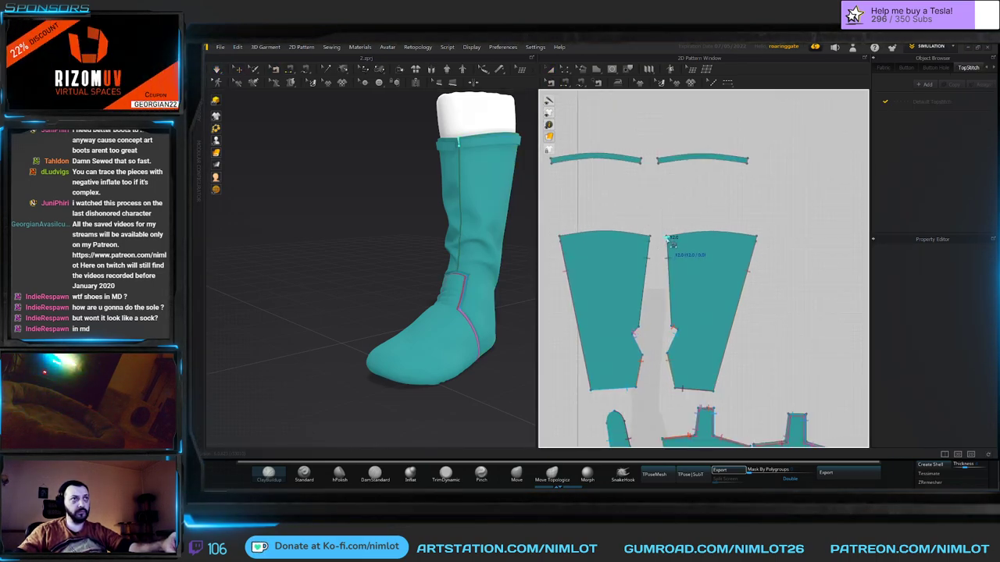
left_click(656, 243)
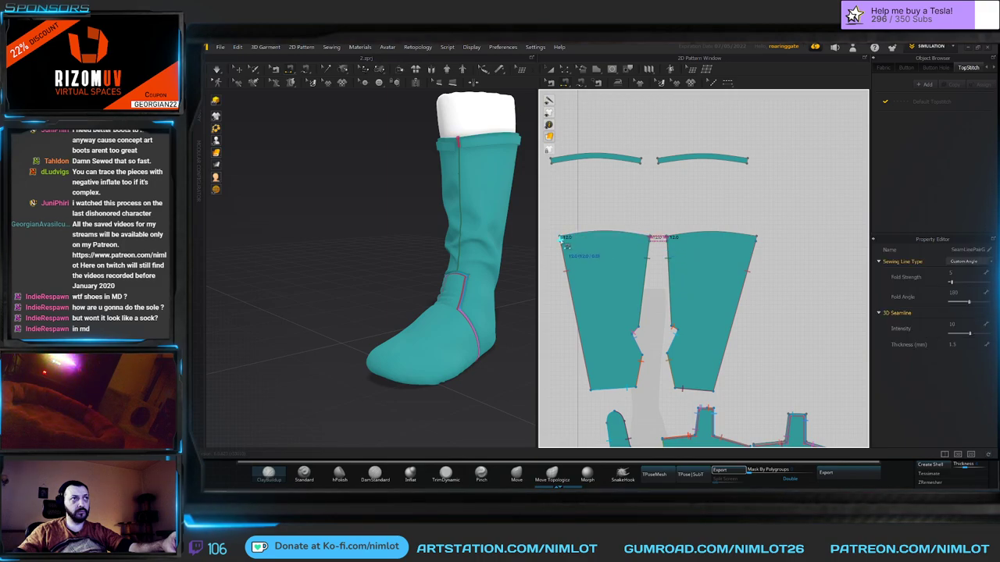
left_click(562, 238)
left_click(762, 238)
Try to sew the right top band clone's long edge to the right shaft's top edge.
left_click(674, 164)
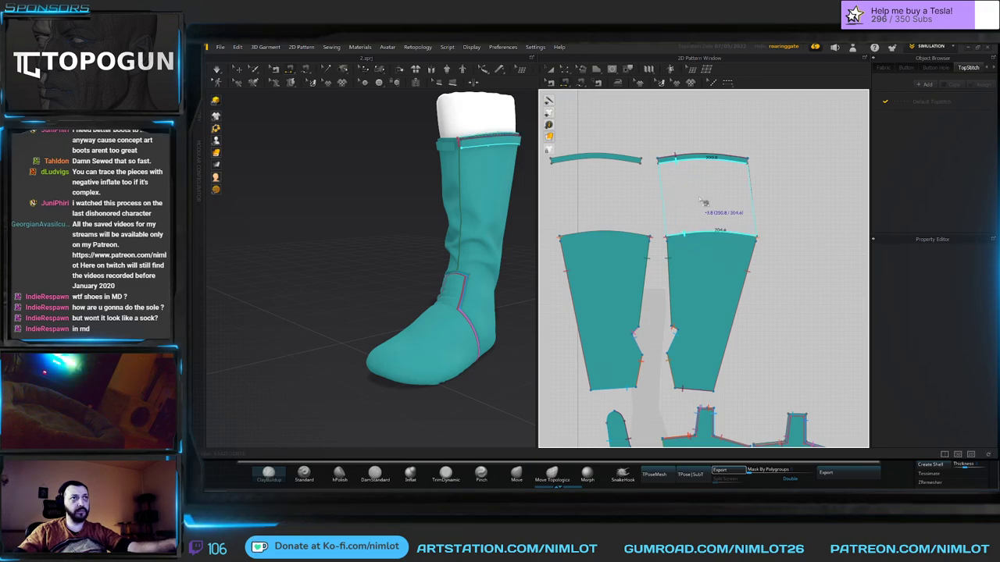
scroll(684, 229, "up", 4)
scroll(683, 235, "down", 3)
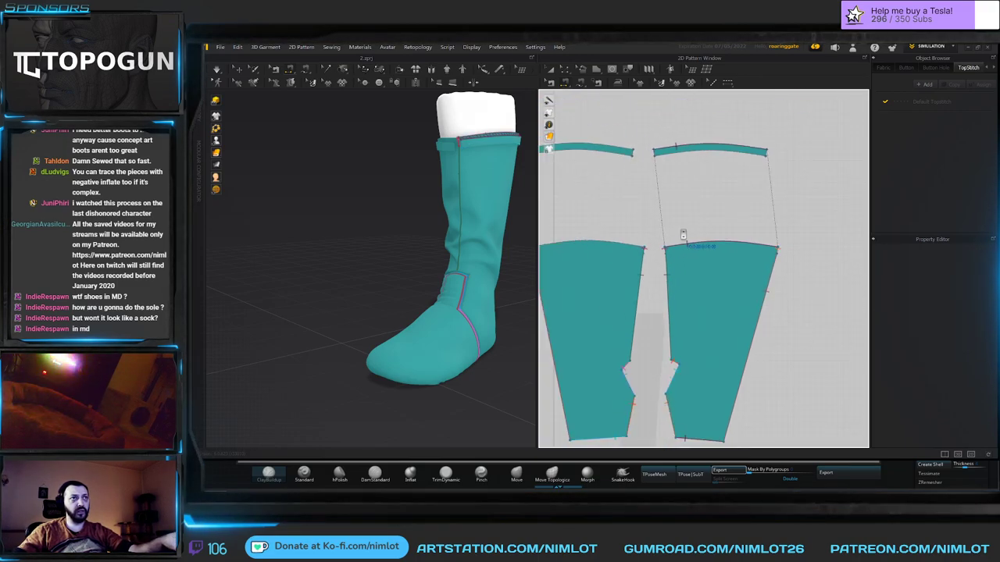
Undo the band sewing and merges to restore the separate top bands, and simulate the garment.
left_click(683, 235)
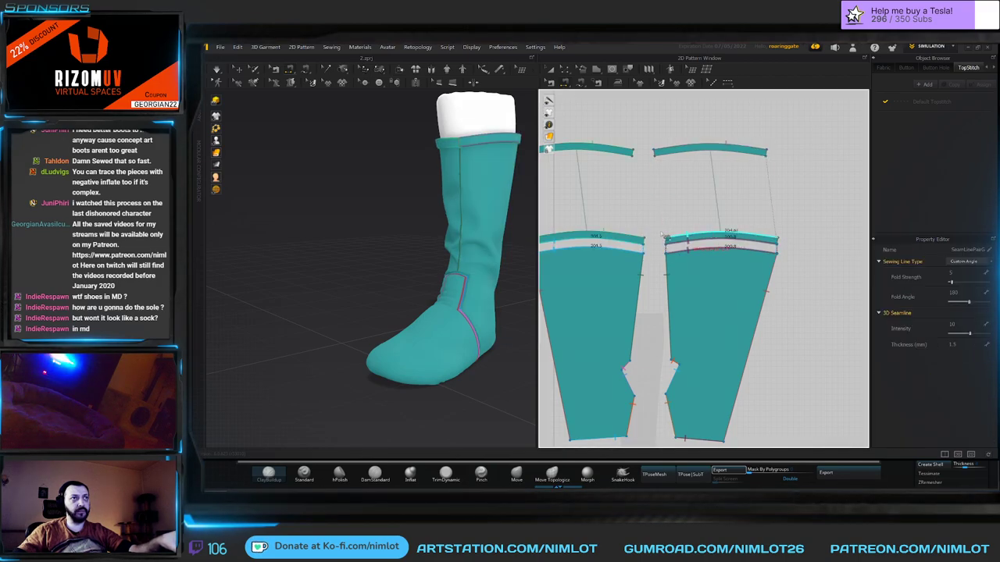
middle_click_drag(651, 218, 689, 223)
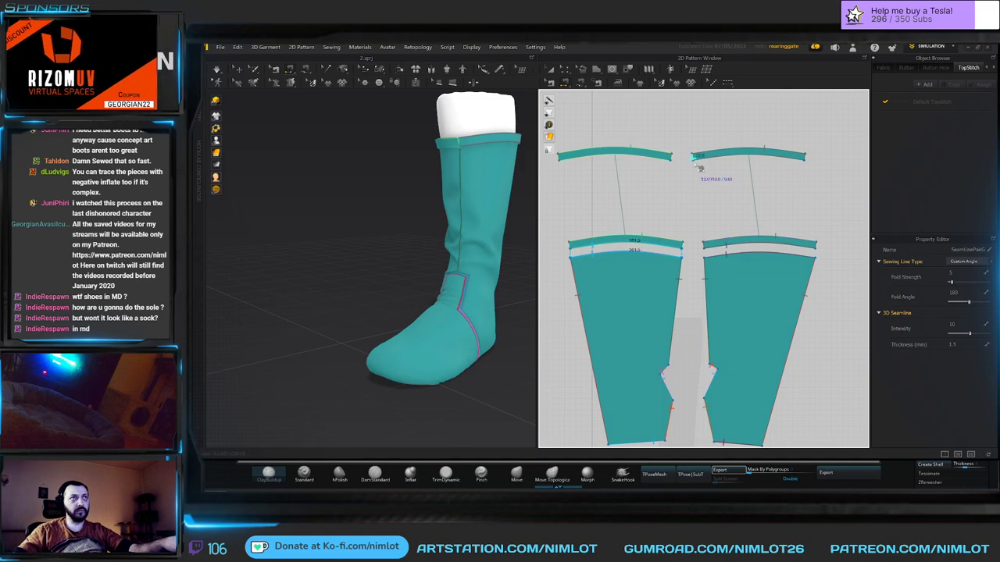
key("space")
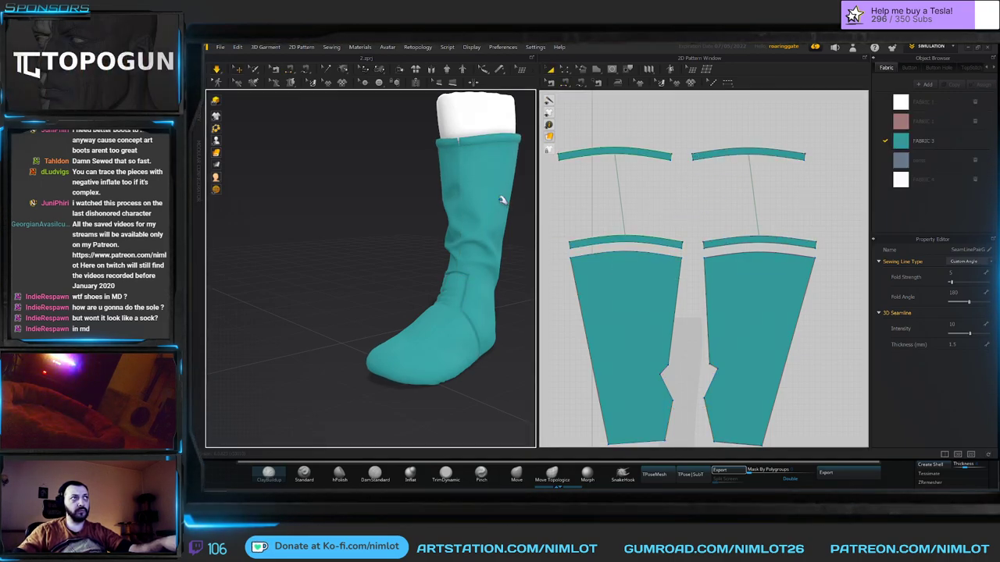
Sew the short side edges of the two original top bands together at both ends.
key("n")
left_click(632, 233)
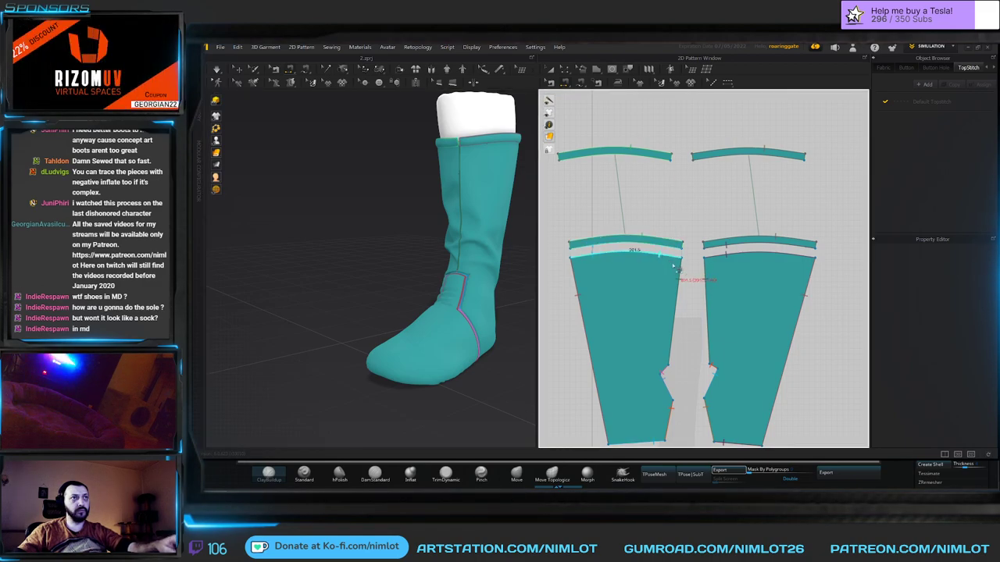
left_click(764, 251)
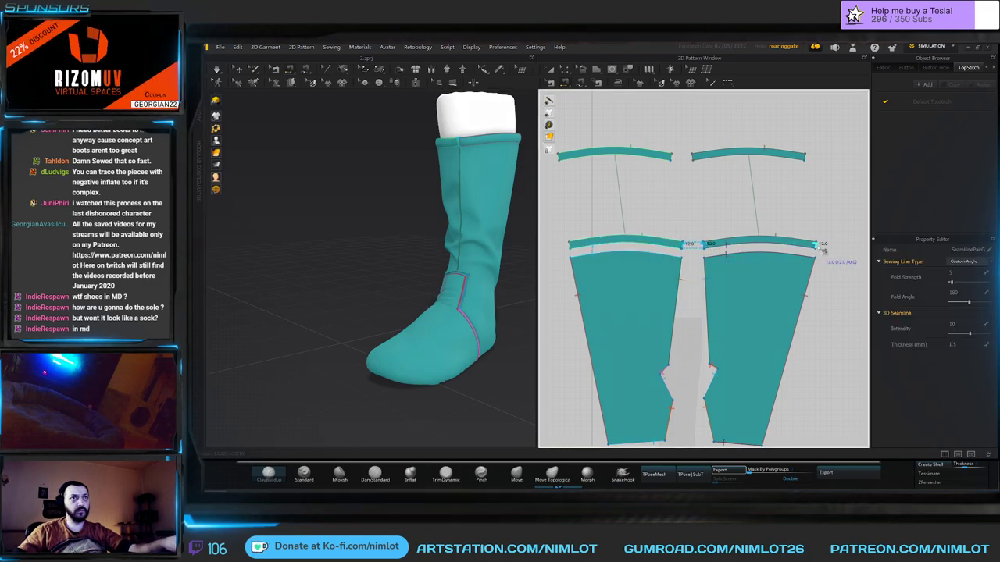
left_click(604, 246)
left_click(571, 244)
Sew the short side edges of the two cloned bands together at both ends and simulate the garment.
middle_click_drag(628, 191, 625, 221)
left_click(691, 185)
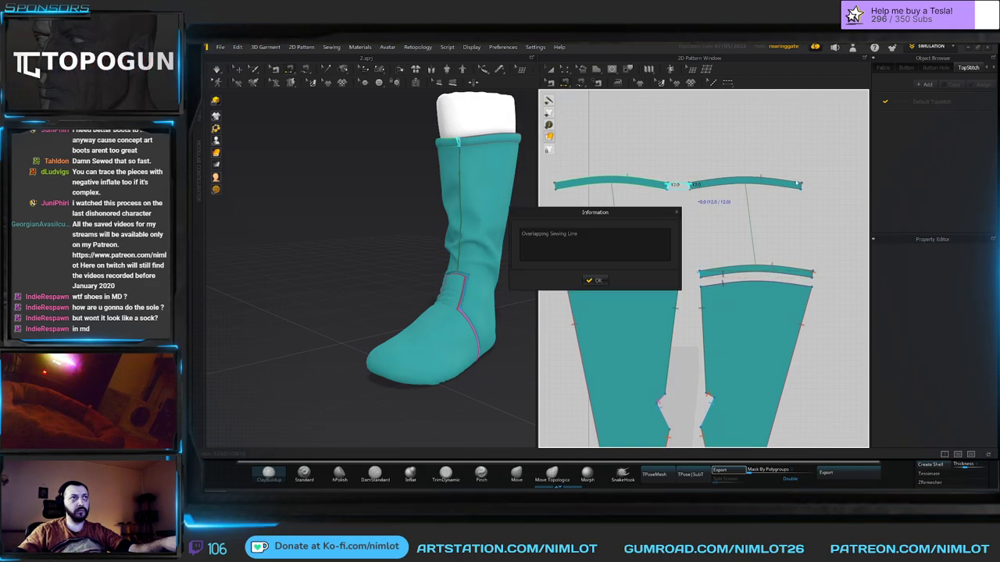
left_click(594, 280)
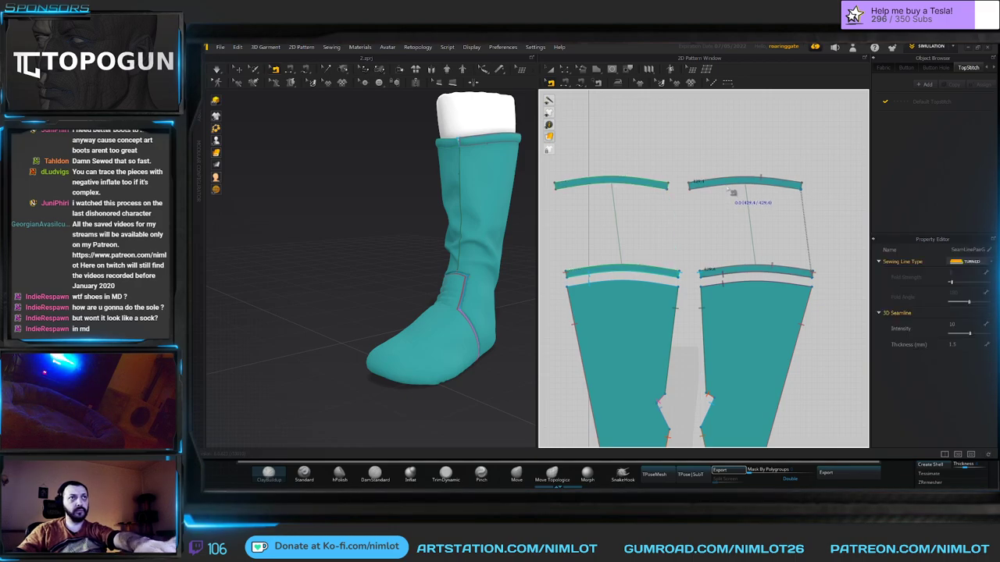
left_click(607, 212)
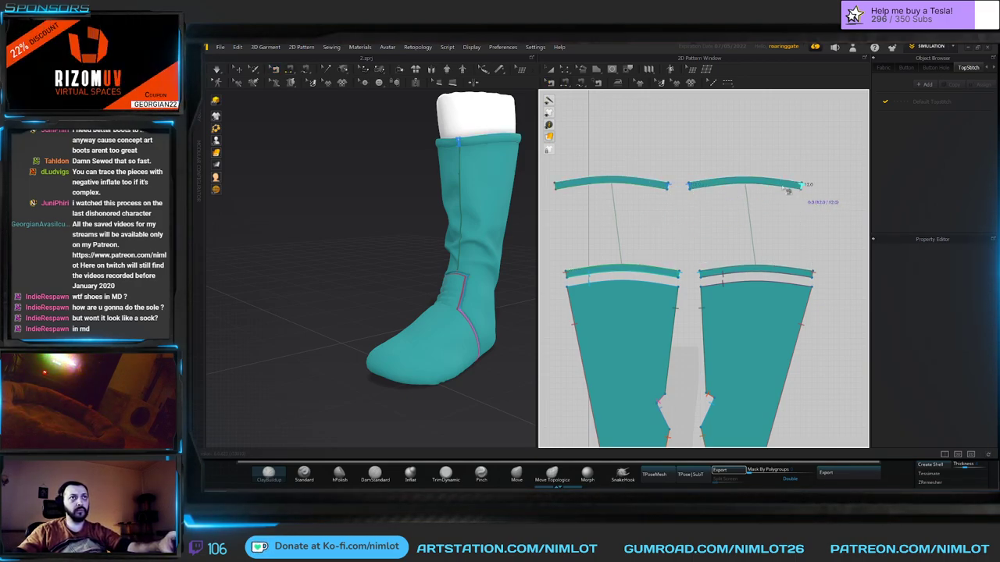
left_click(559, 187)
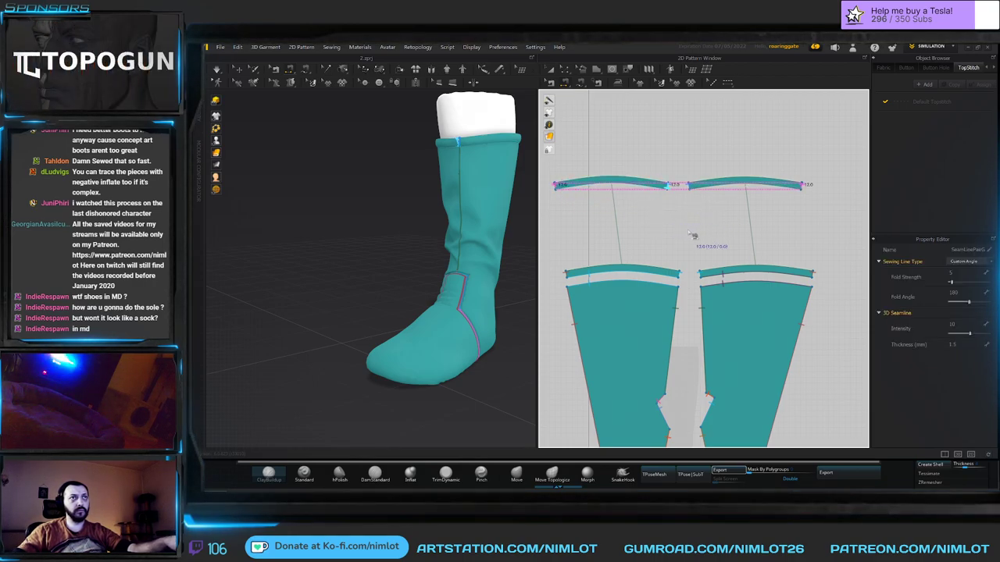
key("space")
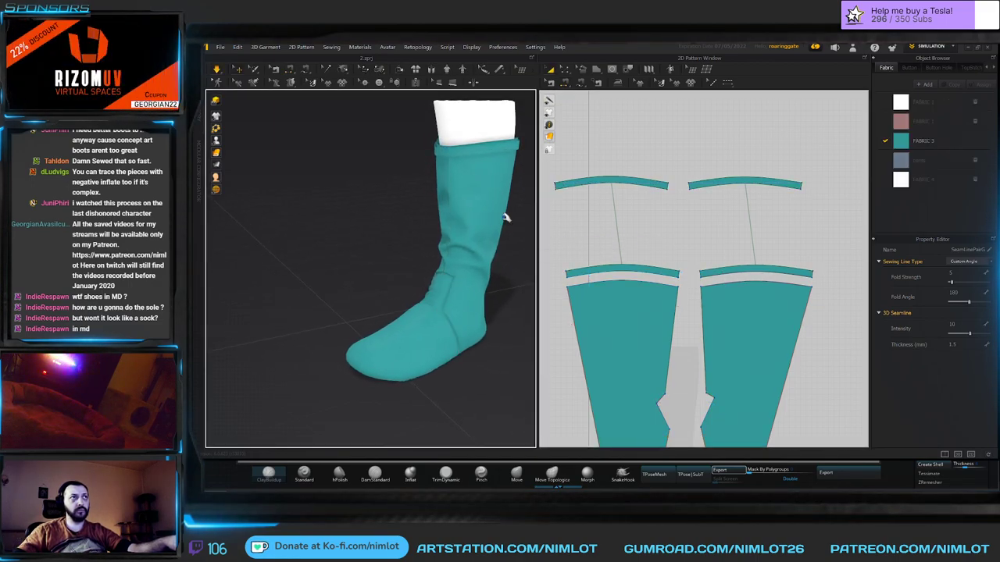
Sew each cloned band's upper long edge to the upper edge of the original band below it and run the simulation.
key("space")
left_click(625, 182)
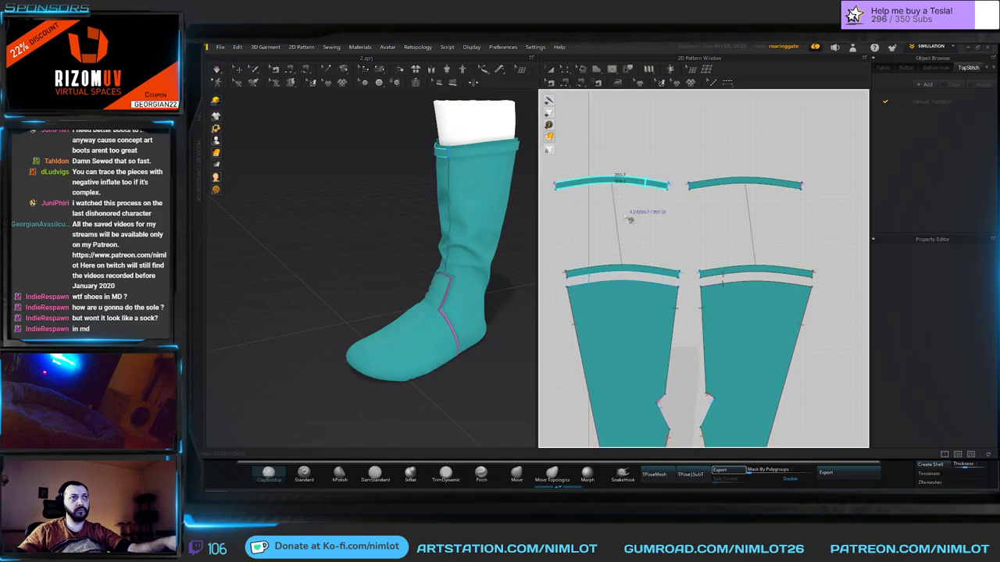
left_click(665, 274)
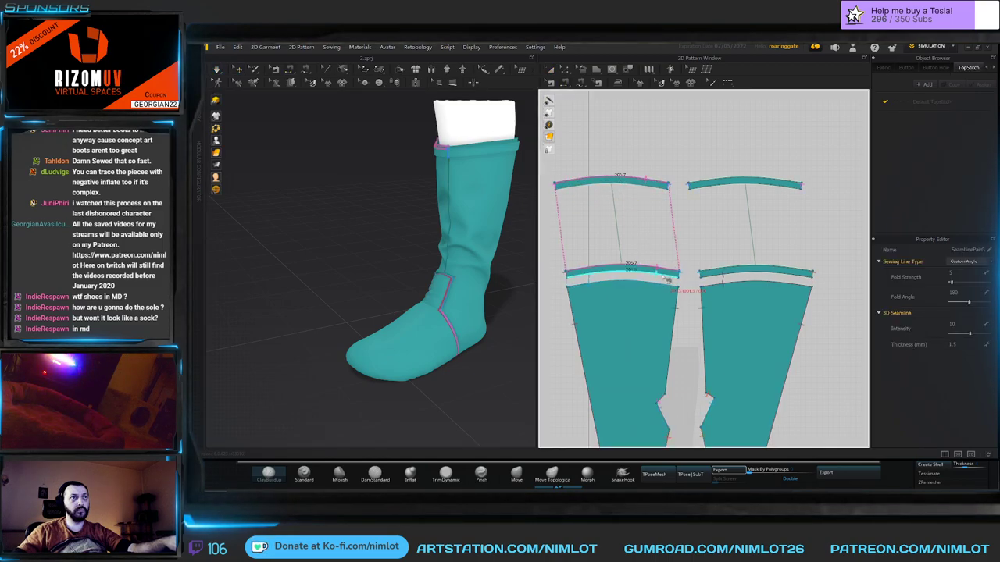
left_click(726, 230)
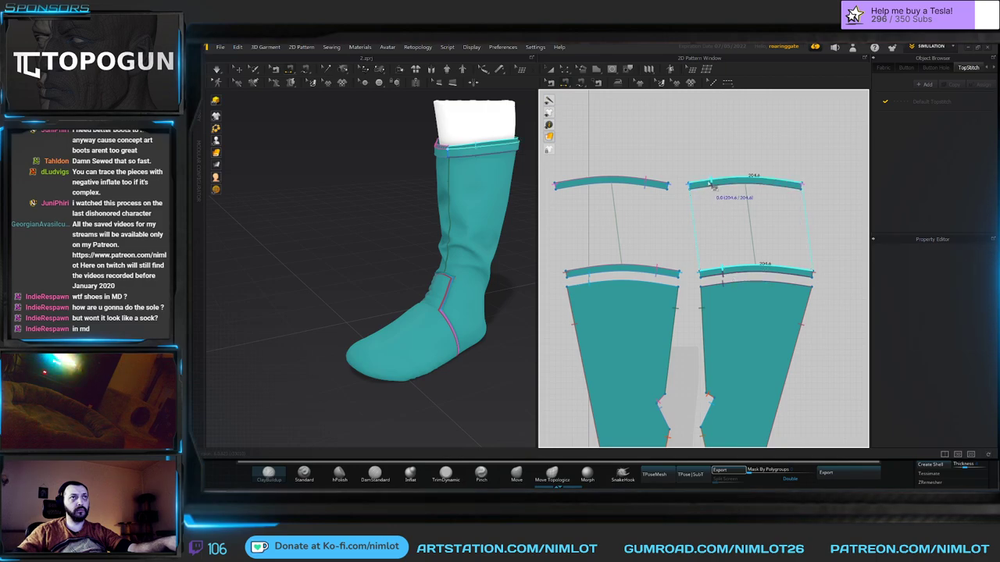
left_click(729, 284)
key("space")
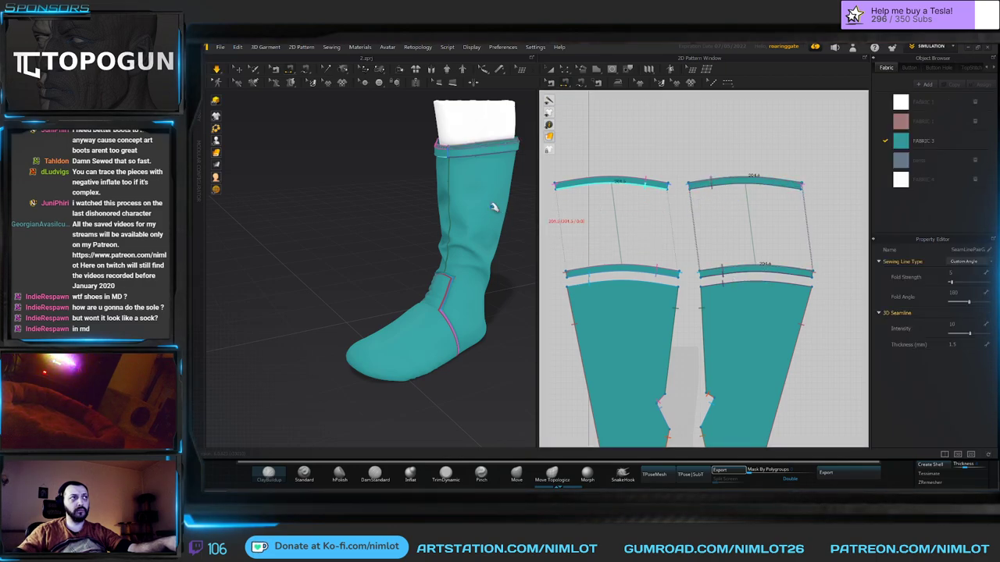
Examine the simulated boot from the front, the sides and underneath, checking the shaft folds, top band and sole.
right_click_drag(491, 202, 461, 244)
scroll(492, 196, "down", 3)
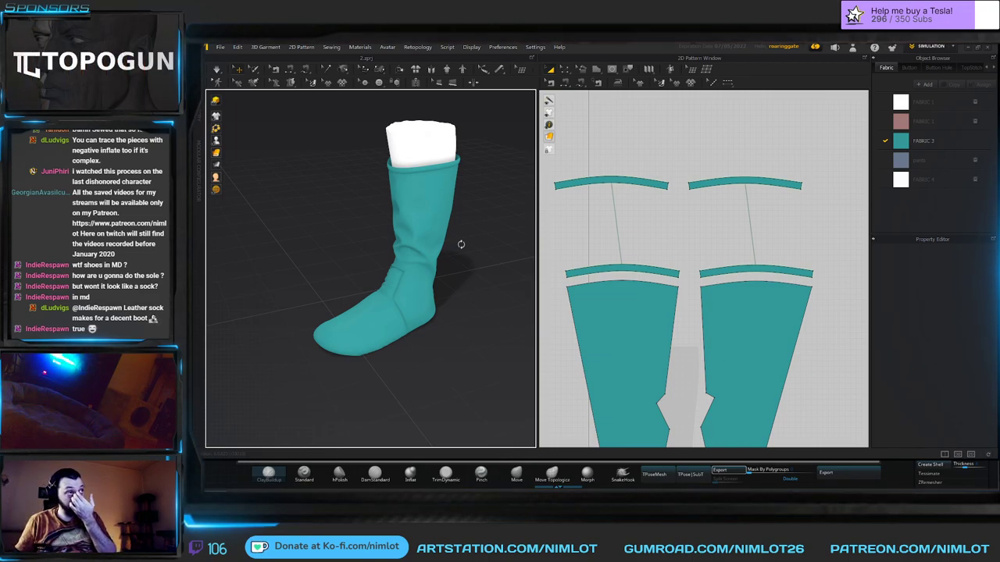
right_click_drag(461, 233, 469, 256)
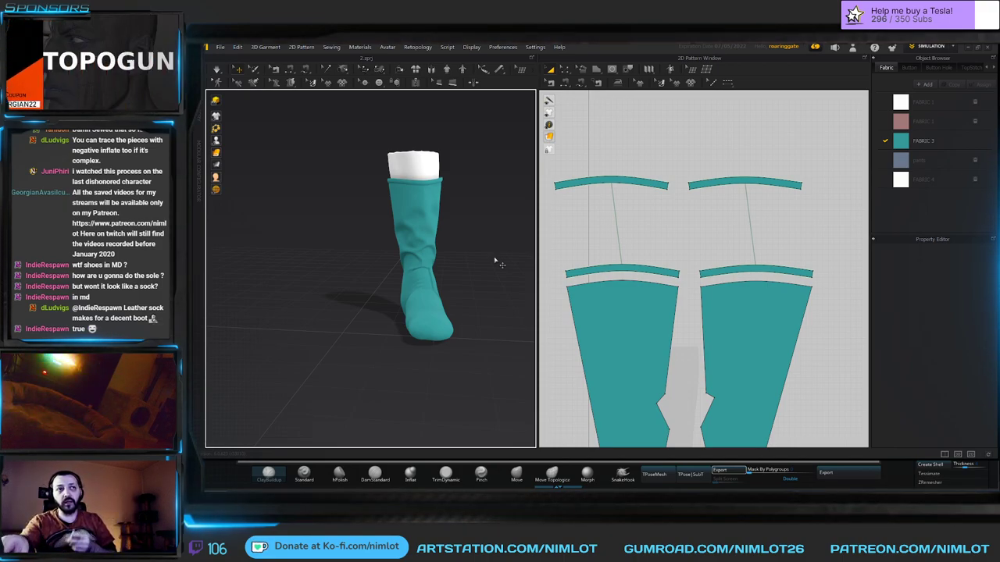
right_click_drag(457, 229, 433, 271)
middle_click_drag(422, 158, 411, 208)
scroll(632, 236, "down", 5)
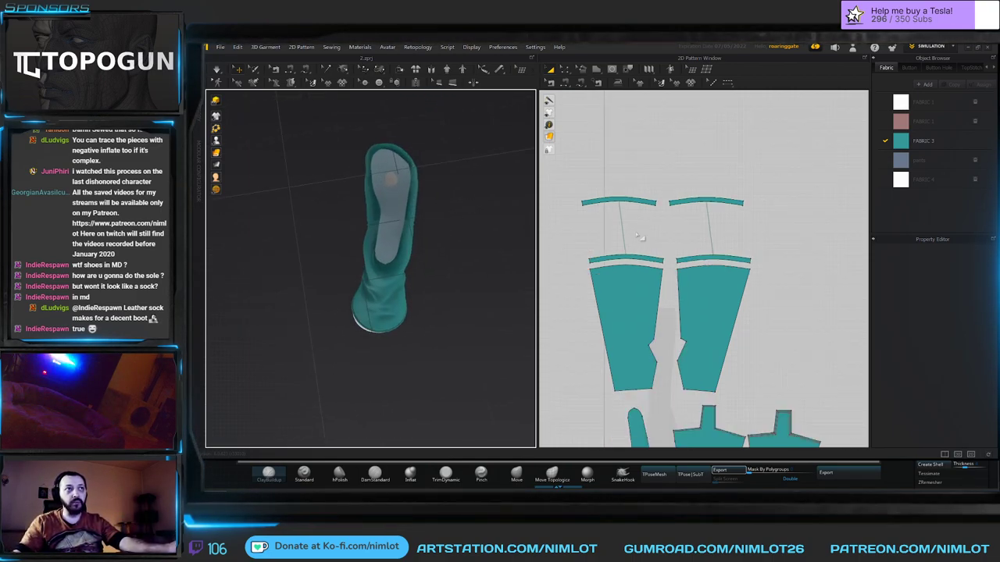
right_click_drag(451, 208, 482, 224)
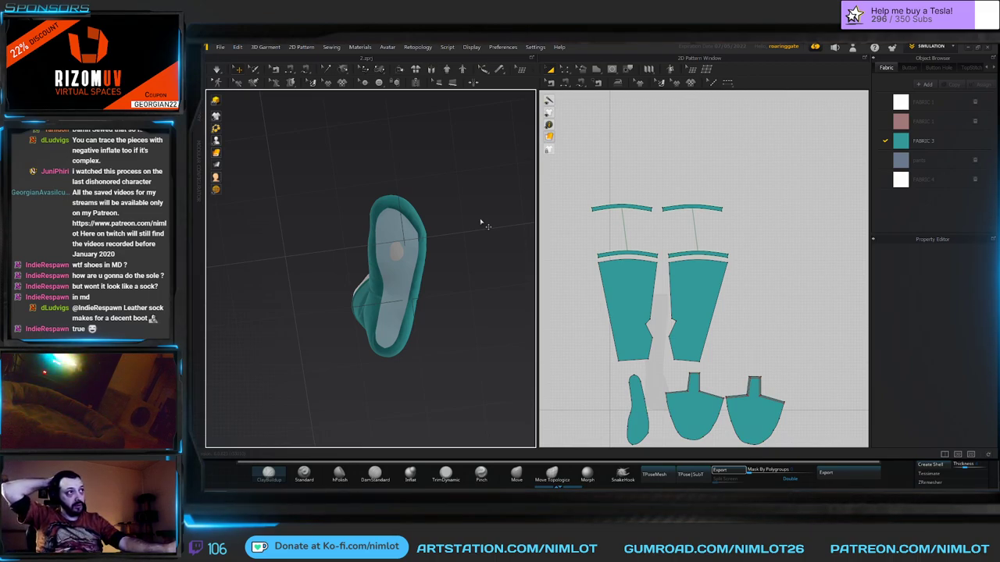
right_click_drag(464, 225, 450, 287)
scroll(450, 287, "up", 5)
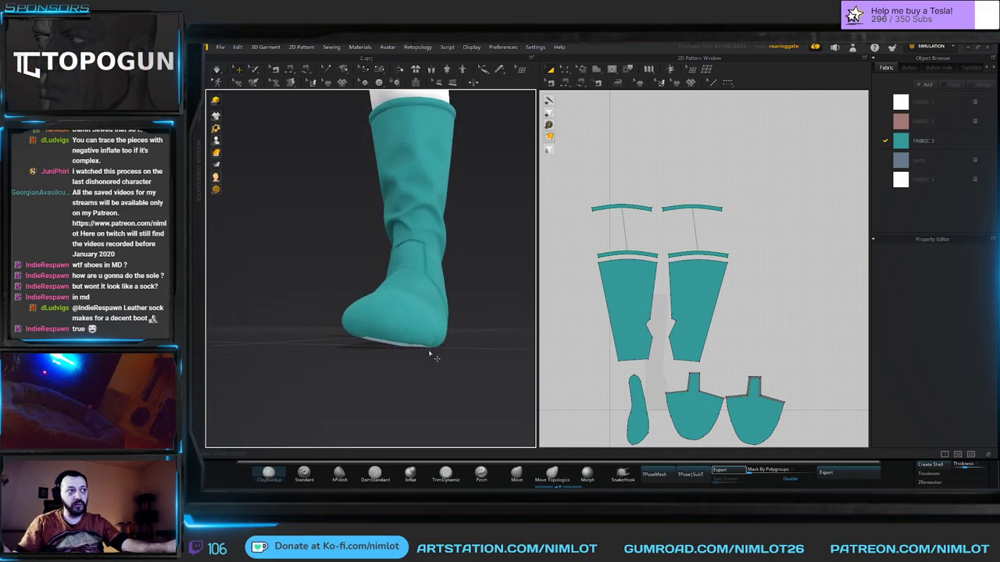
right_click_drag(480, 313, 430, 244)
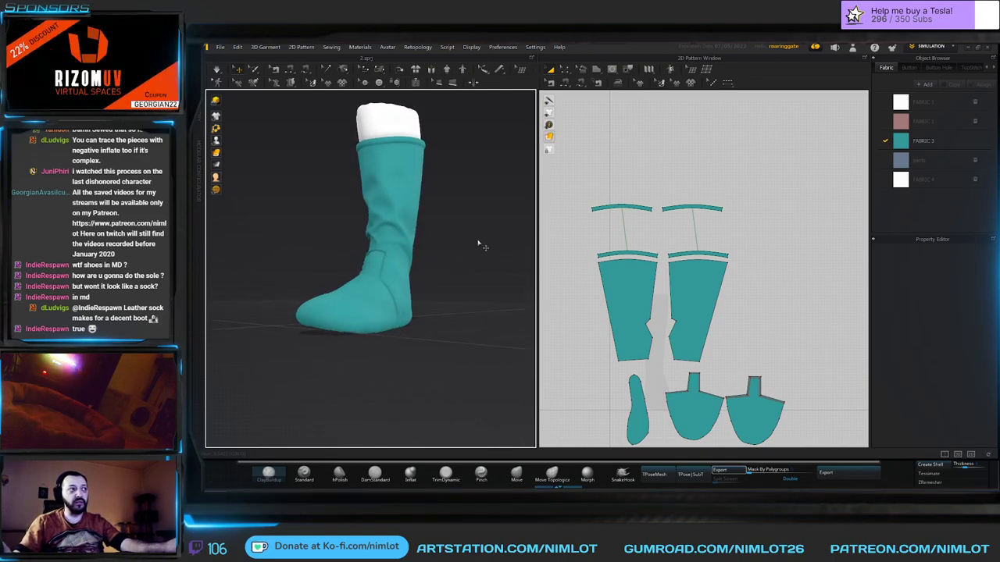
right_click_drag(494, 242, 384, 270)
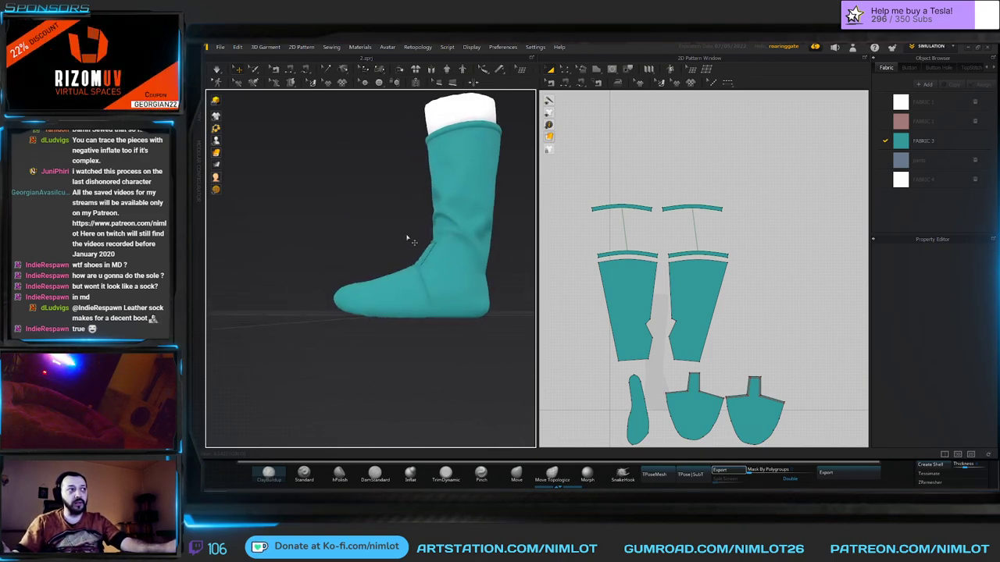
right_click_drag(365, 225, 377, 244)
scroll(377, 245, "down", 3)
middle_click_drag(377, 245, 362, 265)
right_click_drag(362, 265, 386, 259)
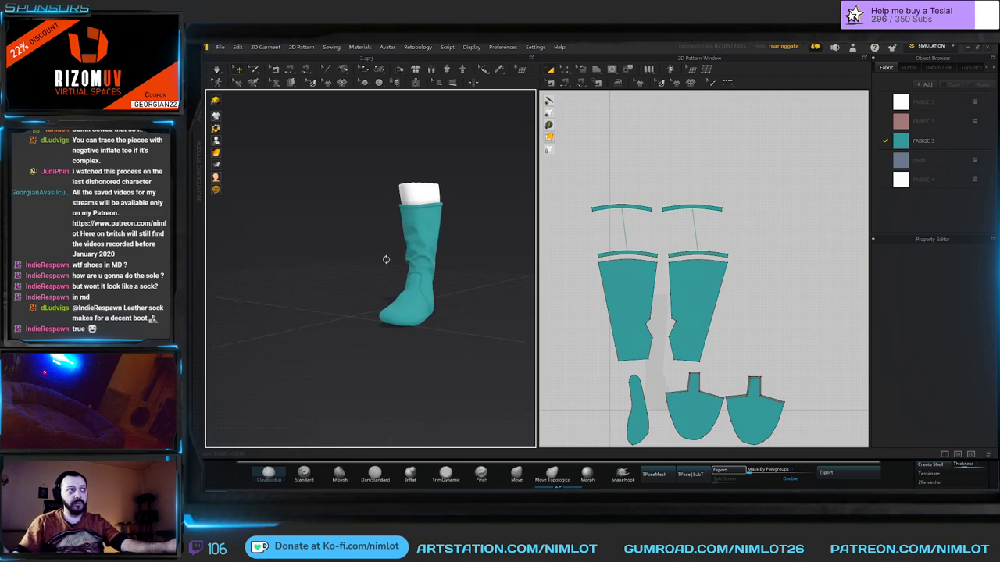
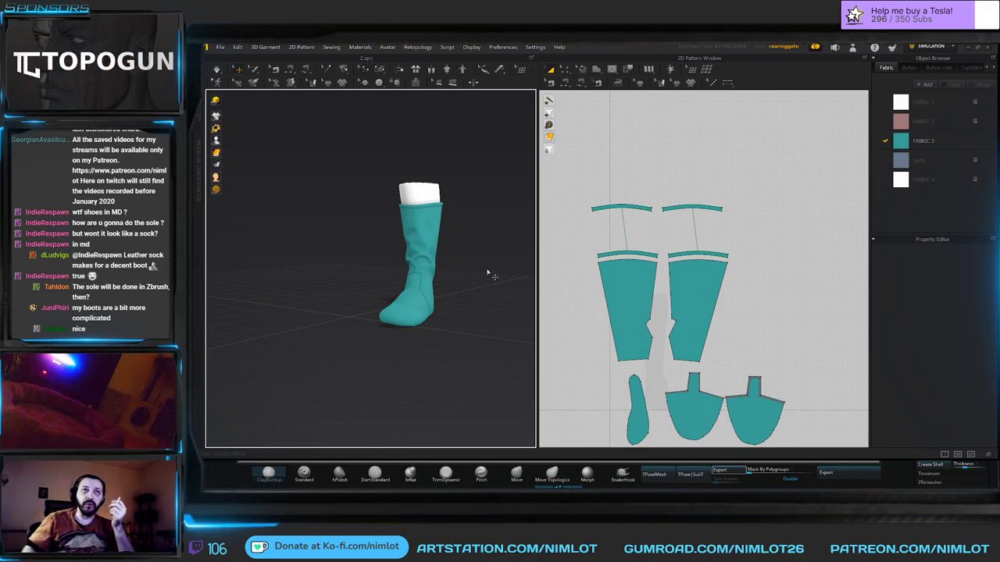
Start opening another project, saving the current one as boot in the Marvelous folder first.
left_click(221, 47)
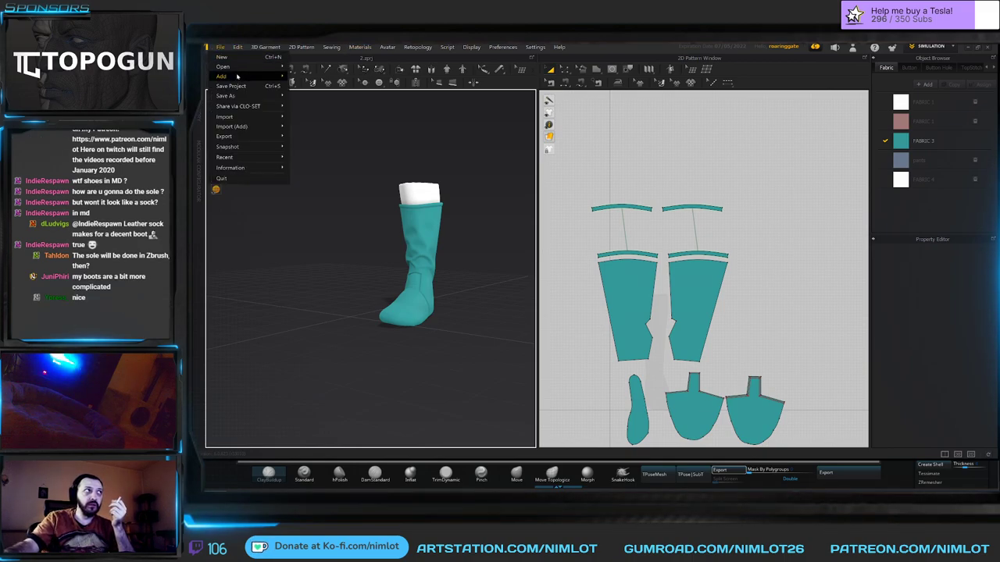
mouse_move(237, 72)
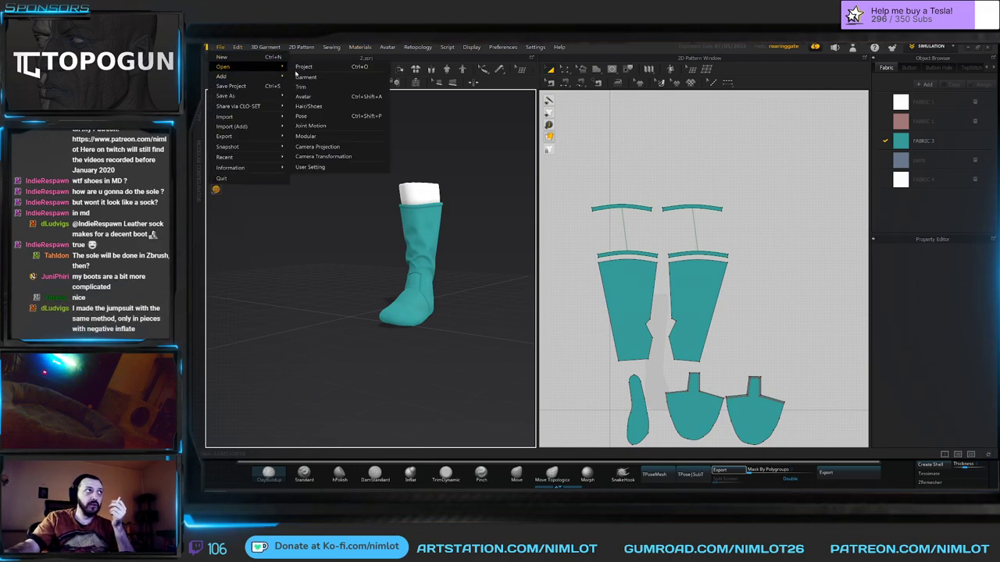
left_click(319, 68)
left_click(221, 47)
mouse_move(226, 68)
left_click(310, 67)
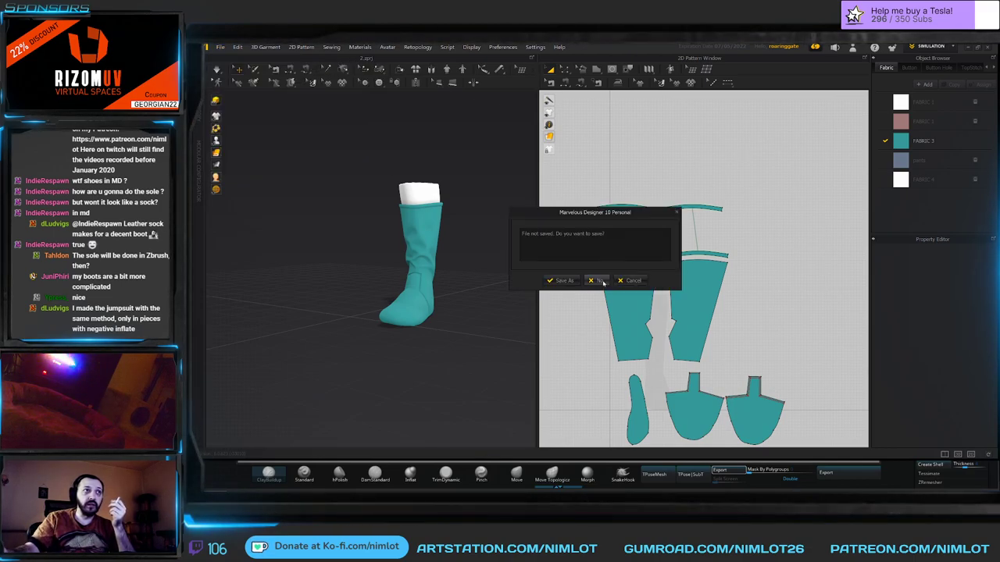
left_click(571, 281)
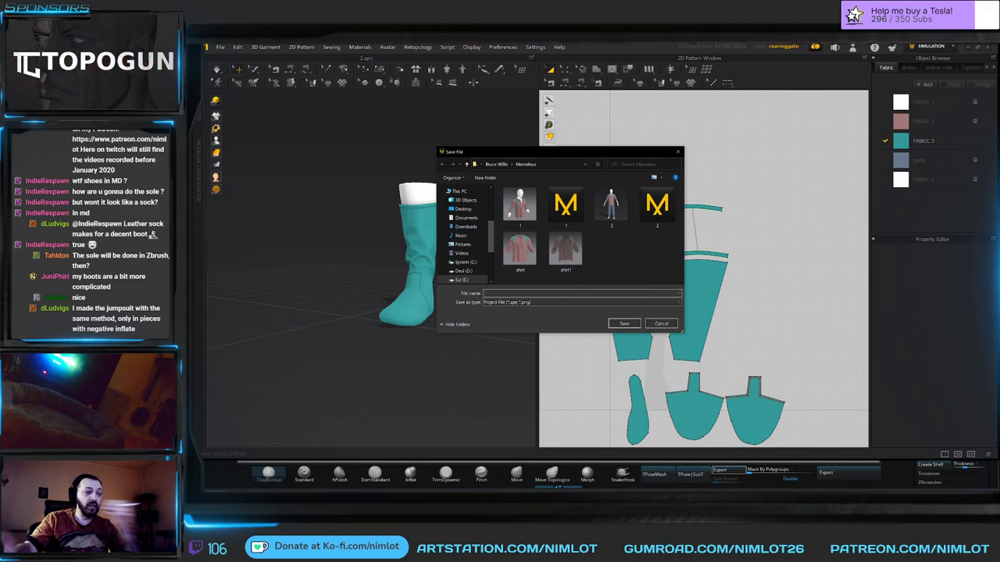
key("Return")
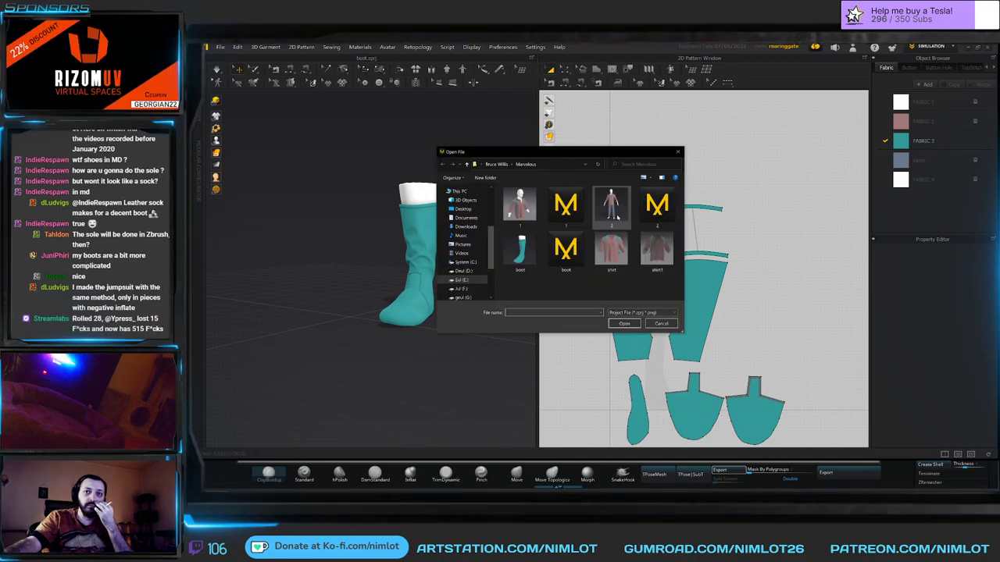
Go up to the scenes folder of the 3ds max 2014 project and look through its folders for an older project.
left_click(495, 164)
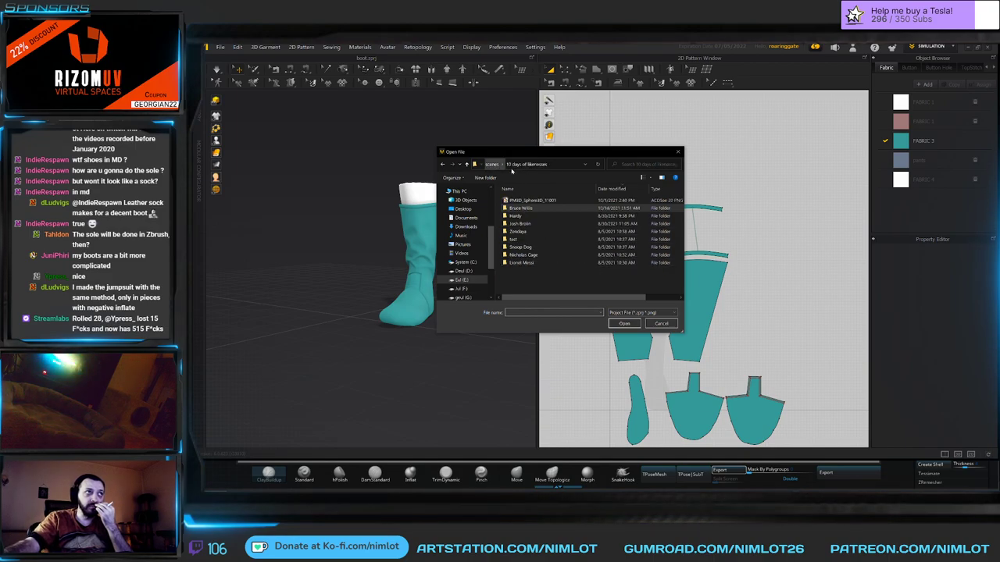
left_click(495, 164)
scroll(560, 245, "down", 2)
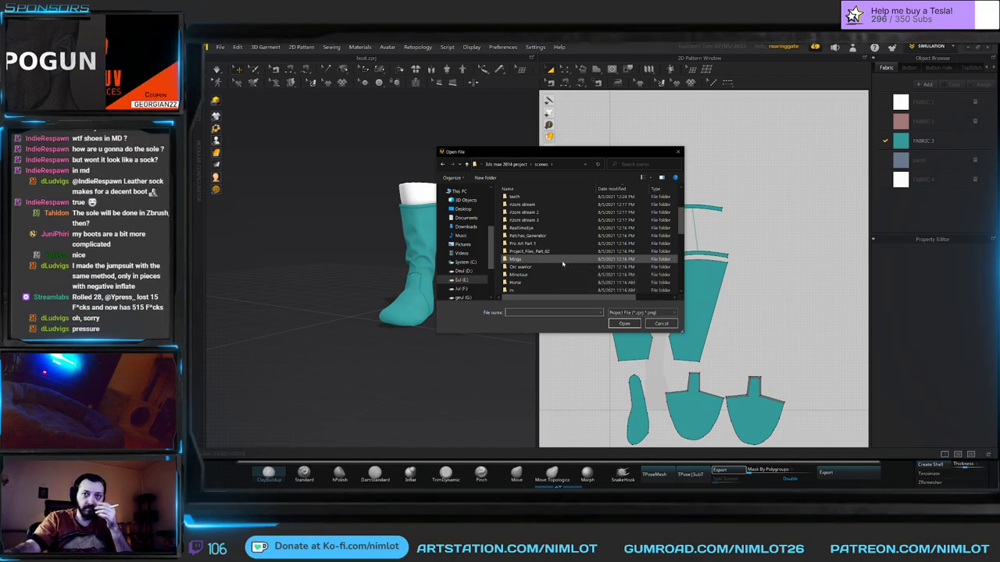
scroll(562, 267, "down", 1)
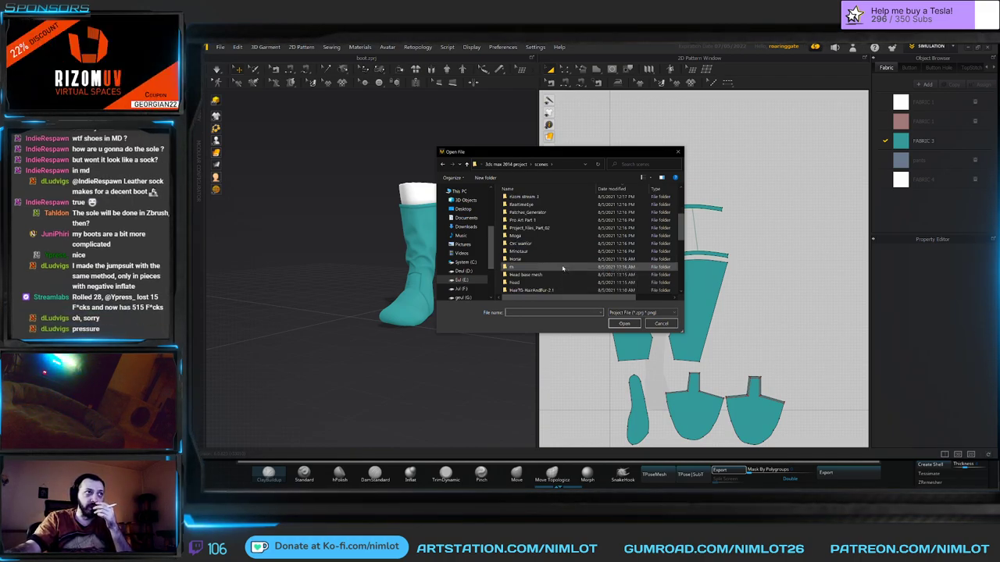
scroll(562, 268, "up", 3)
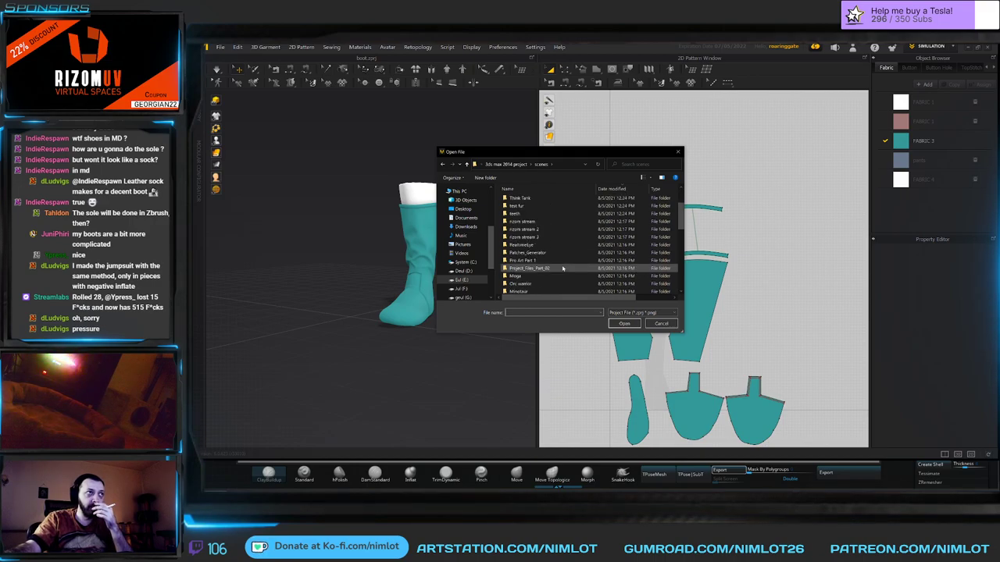
scroll(563, 268, "down", 5)
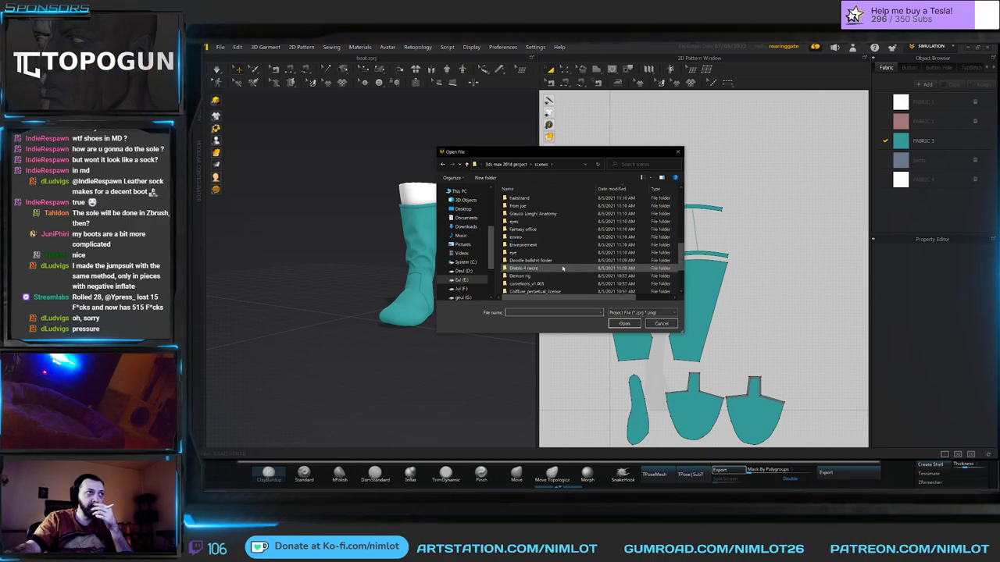
scroll(562, 268, "up", 5)
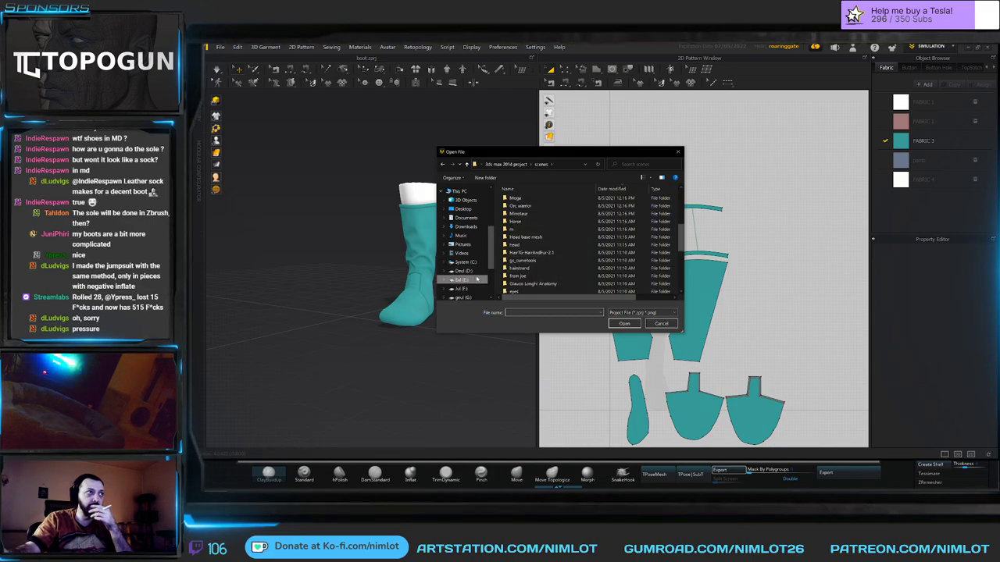
Browse to the old projects folder on drive U: and open the marvelous folder inside the Breanna project.
left_click(463, 270)
scroll(468, 266, "down", 2)
left_click(462, 277)
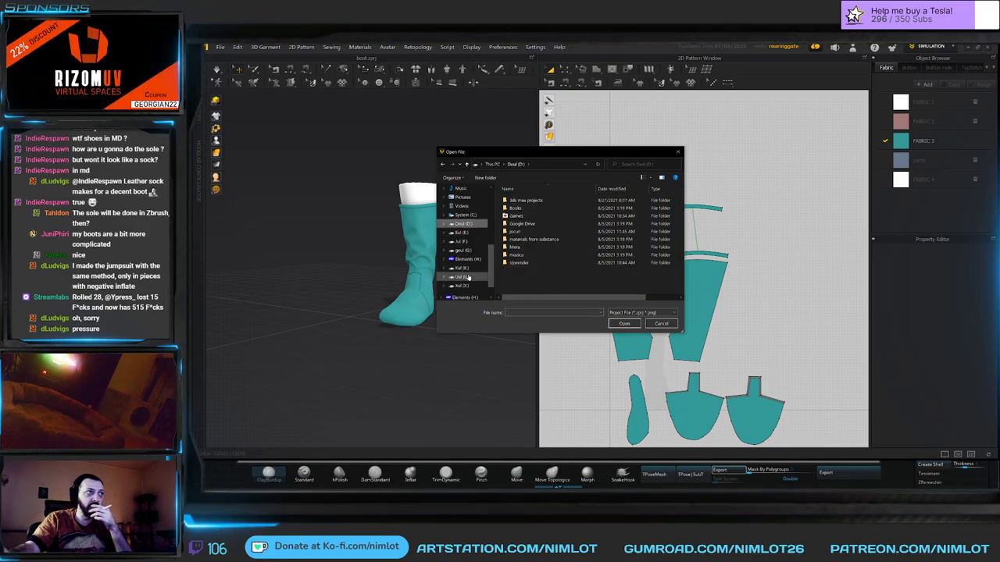
double_click(531, 211)
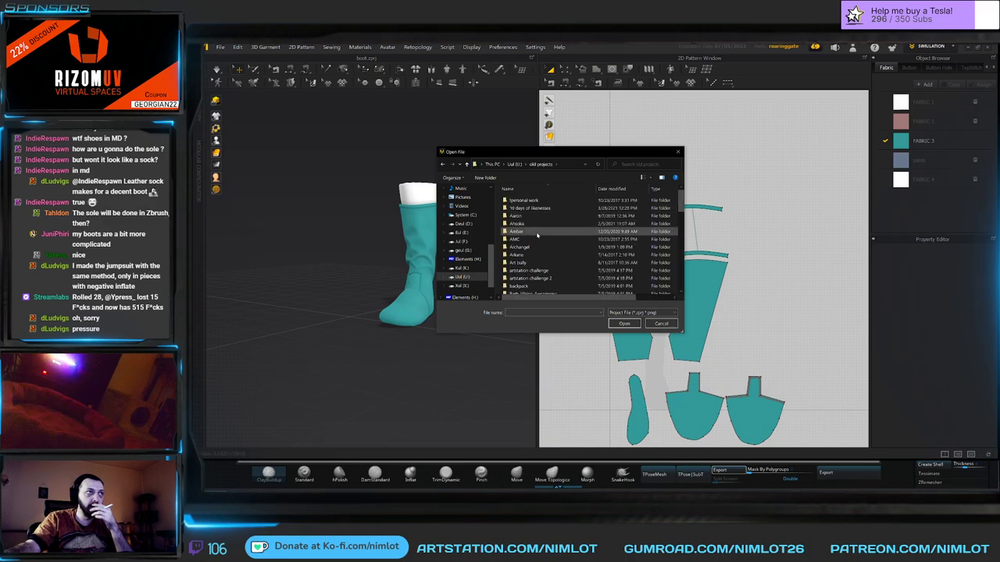
scroll(537, 236, "down", 3)
double_click(536, 240)
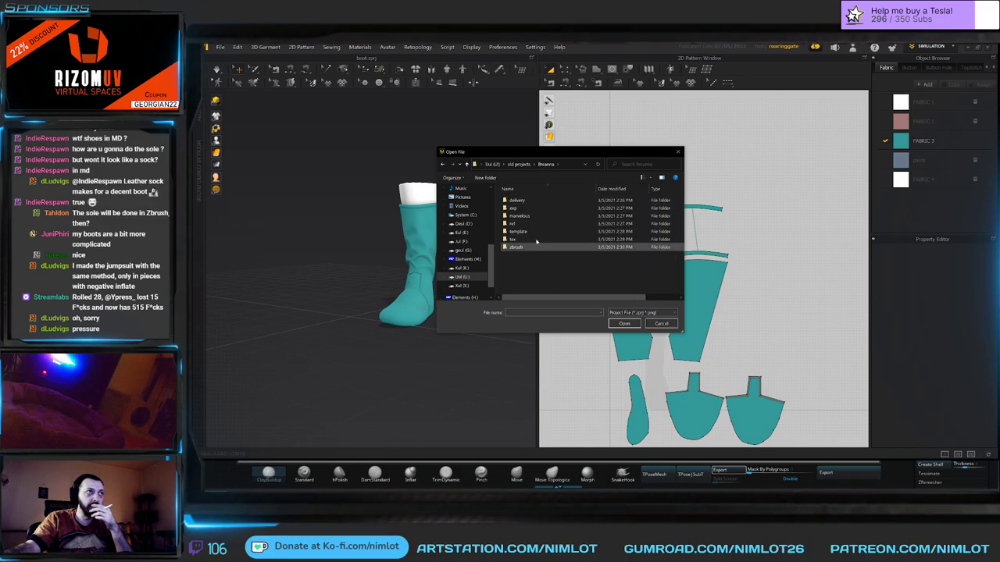
double_click(522, 216)
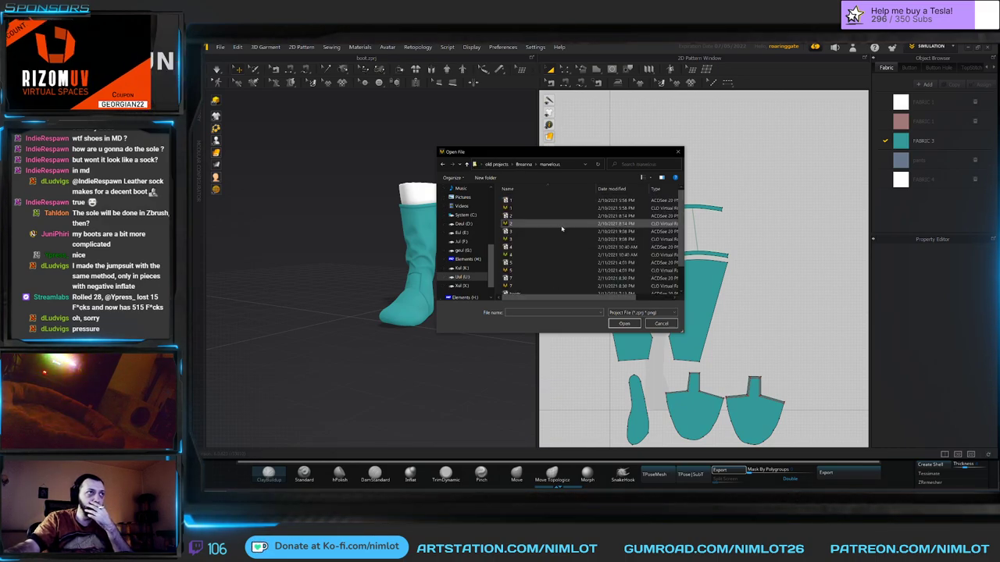
Display the files of the marvelous folder as extra large icons so their previews can be compared.
left_click(527, 207)
right_click(548, 239)
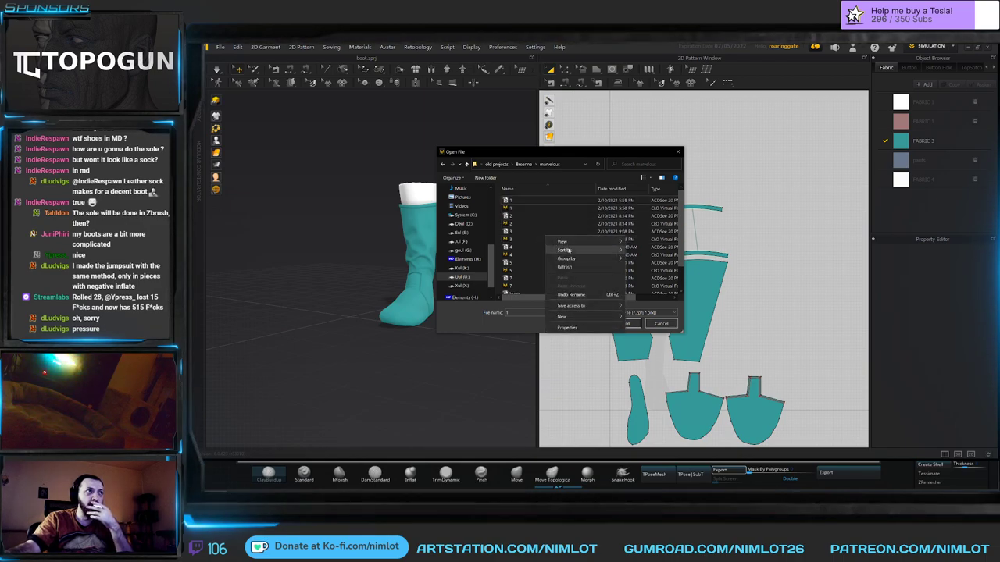
mouse_move(572, 243)
left_click(644, 257)
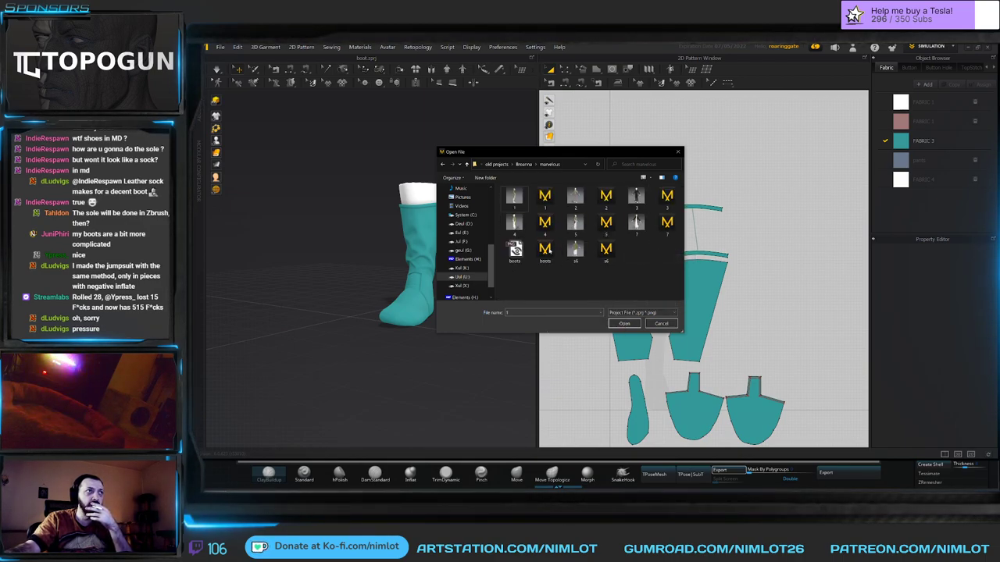
right_click(599, 275)
mouse_move(614, 281)
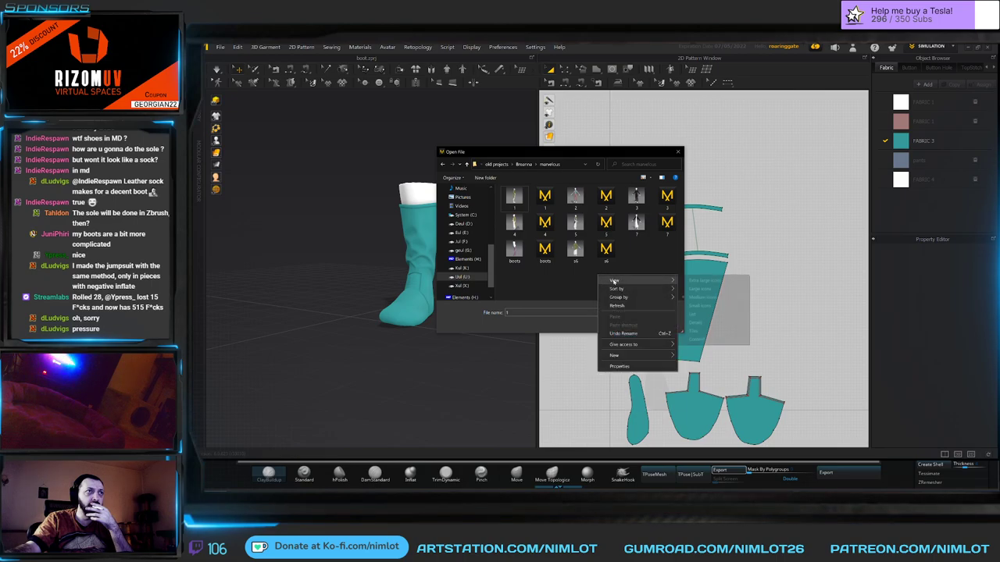
left_click(705, 281)
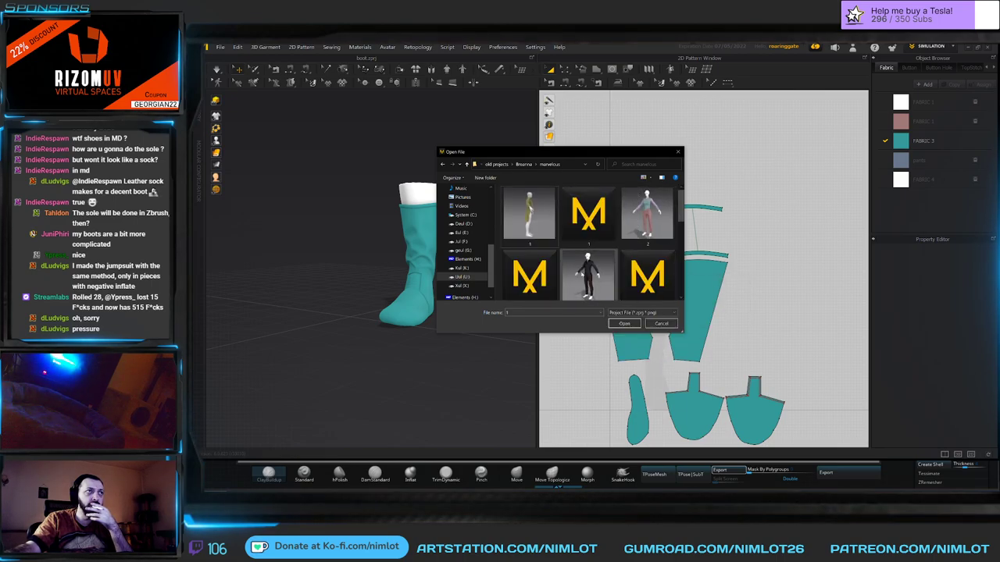
Look through the project previews and open the boots project.
scroll(668, 268, "down", 3)
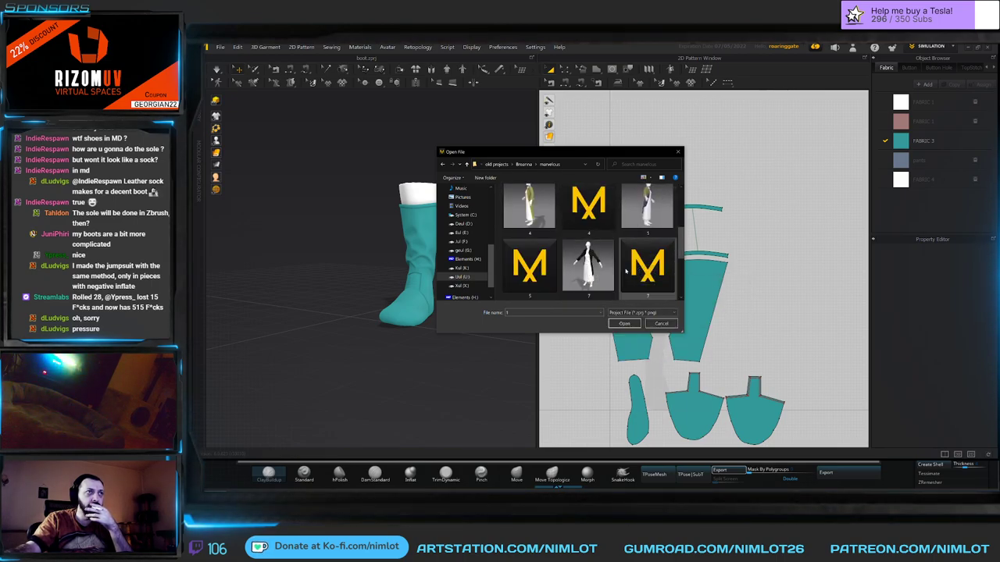
scroll(664, 266, "up", 2)
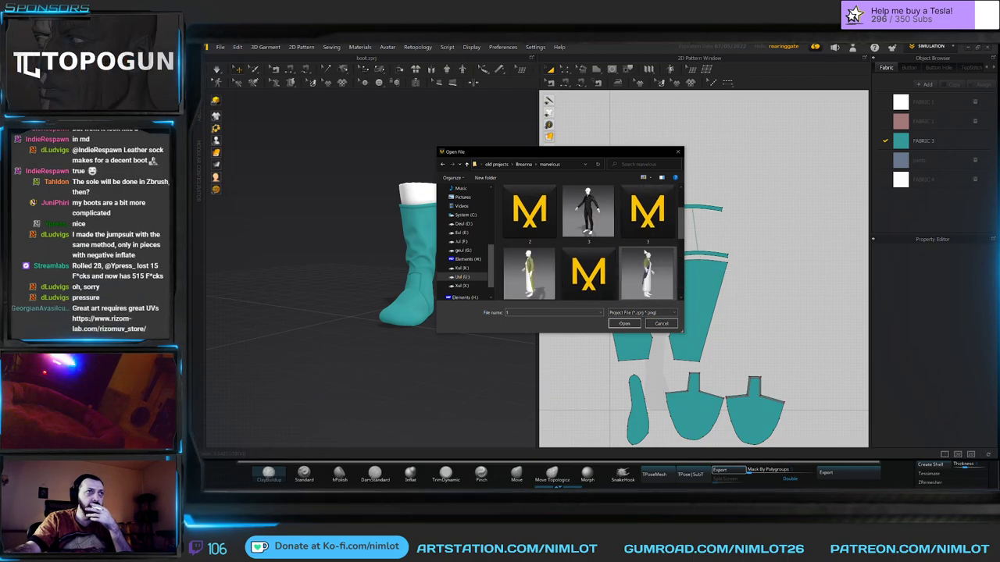
scroll(645, 252, "up", 1)
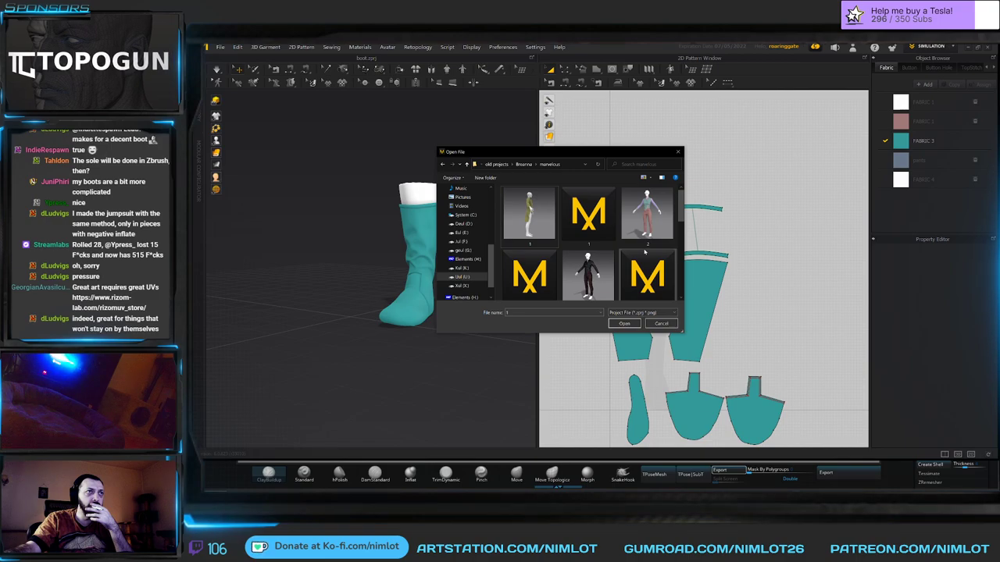
scroll(646, 251, "down", 1)
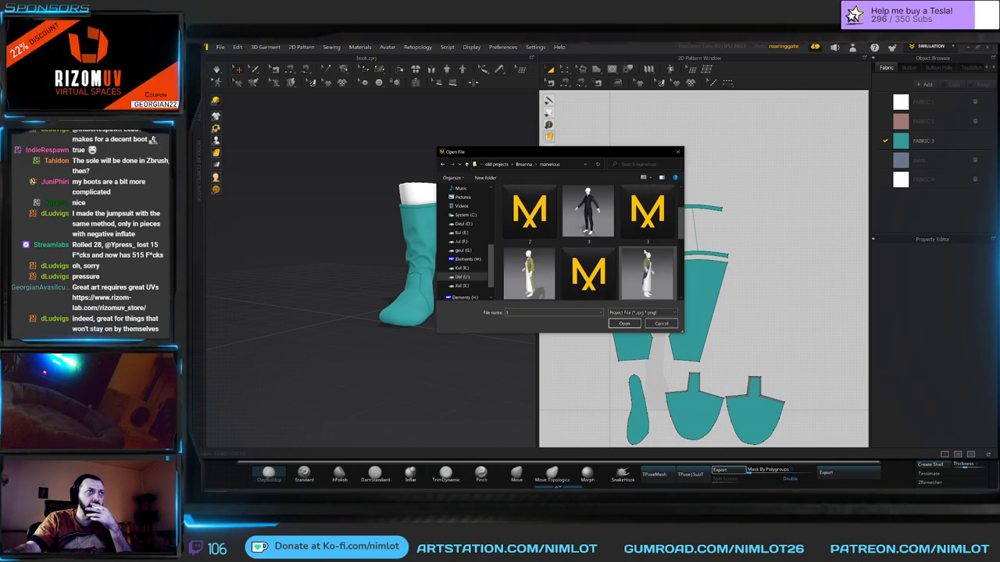
scroll(645, 252, "down", 1)
scroll(646, 251, "up", 1)
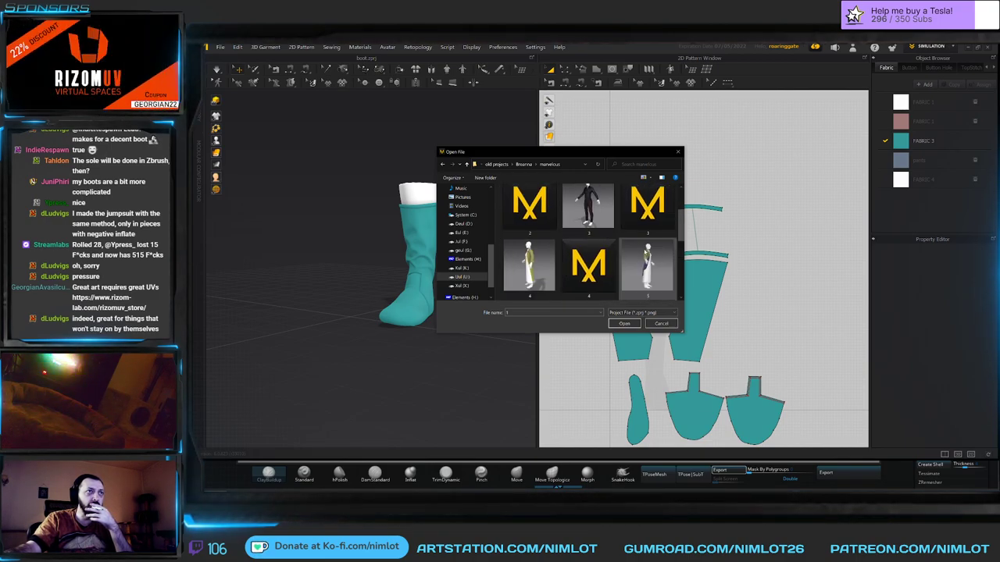
scroll(645, 252, "down", 1)
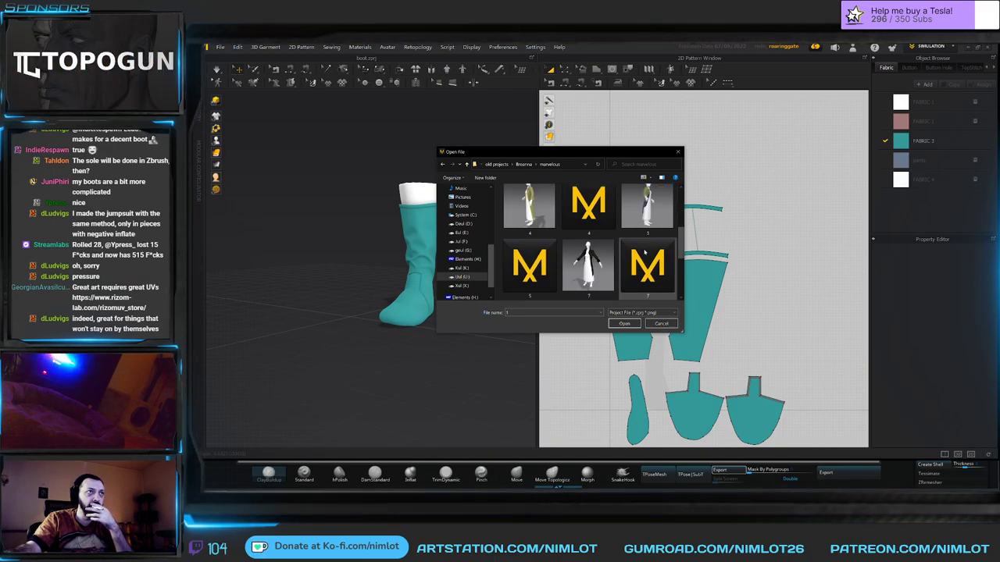
scroll(645, 252, "down", 2)
double_click(530, 228)
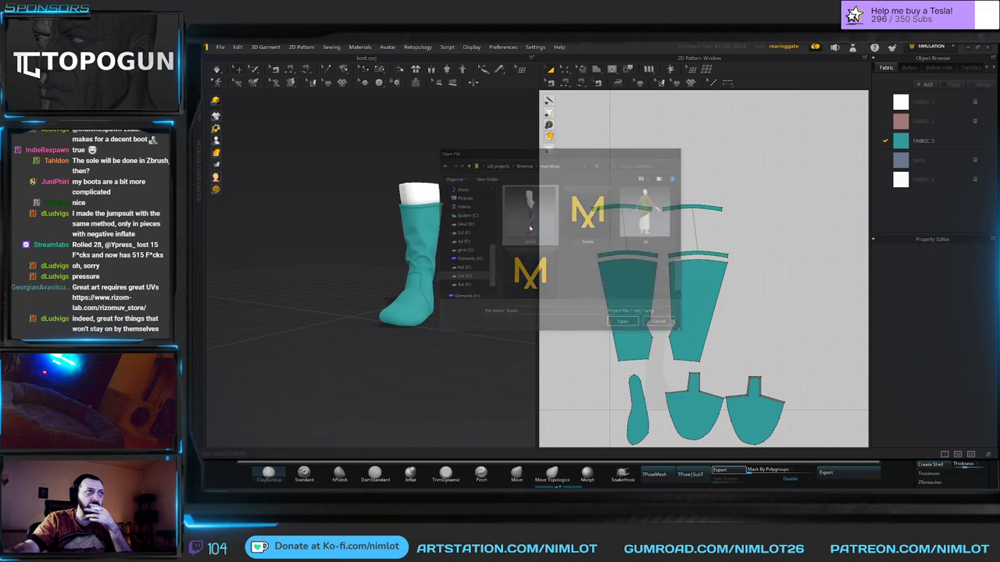
left_click(557, 283)
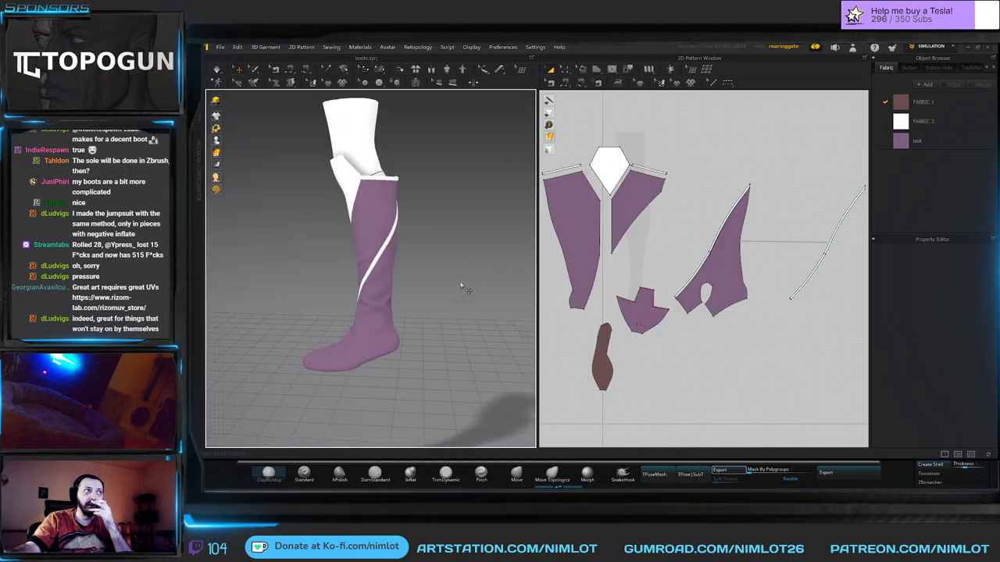
Examine the purple boot from the side, the front and at an angle.
right_click_drag(464, 288, 537, 279)
middle_click_drag(504, 284, 434, 279)
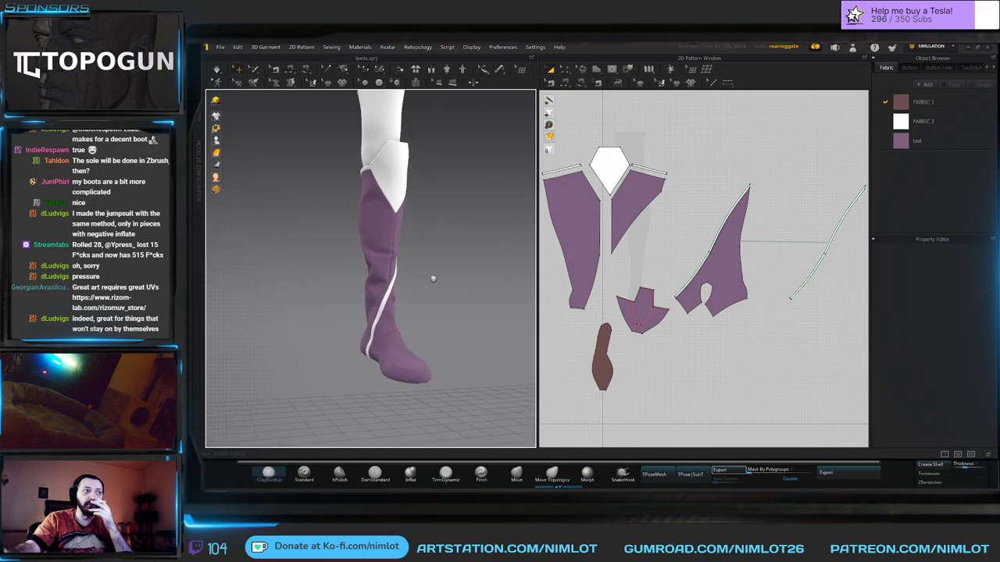
right_click_drag(434, 279, 482, 295)
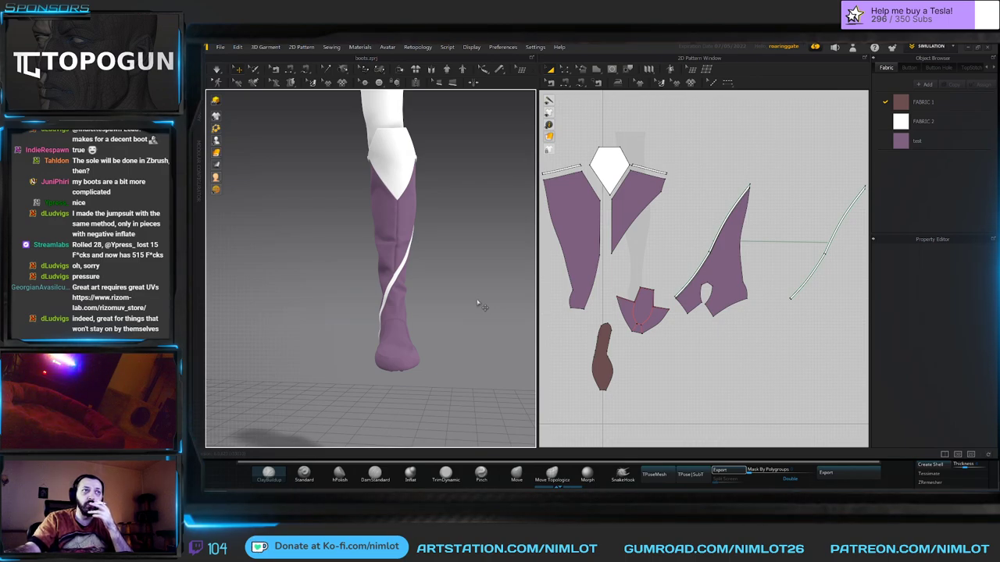
right_click_drag(472, 306, 488, 320)
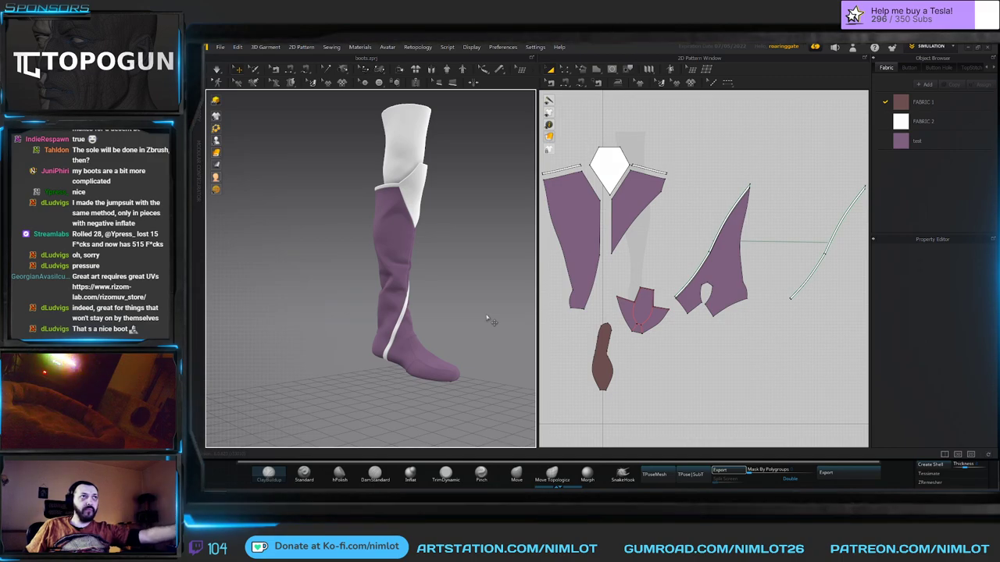
Select the narrow white band at the boot's upper edge and examine how it wraps around the opening.
left_click(655, 169)
scroll(664, 241, "up", 3)
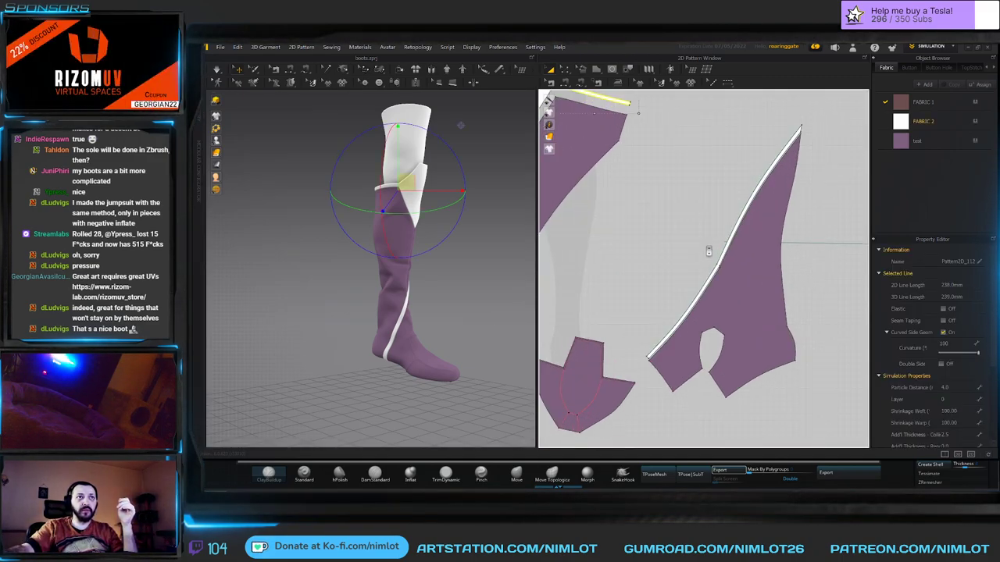
scroll(380, 158, "up", 5)
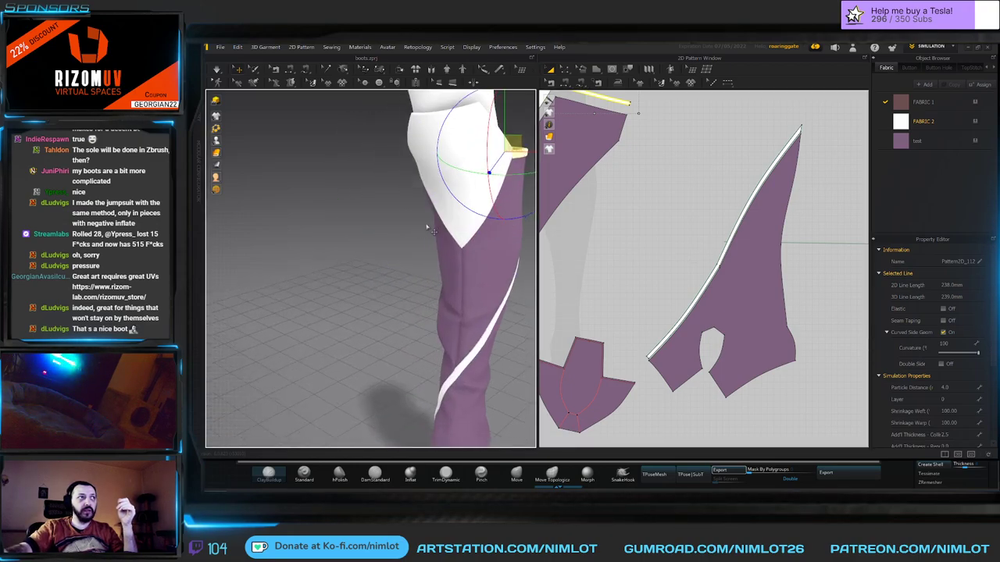
scroll(380, 158, "up", 2)
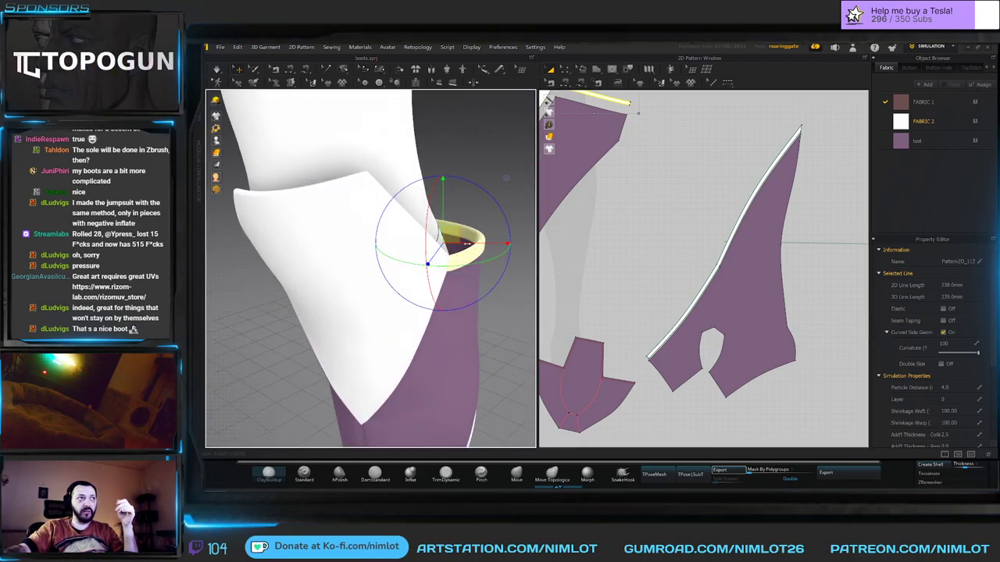
right_click_drag(482, 268, 440, 263)
Select the diagonal white strip on the shaft and examine its course on the boot and its 2D pattern pieces.
left_click(446, 335)
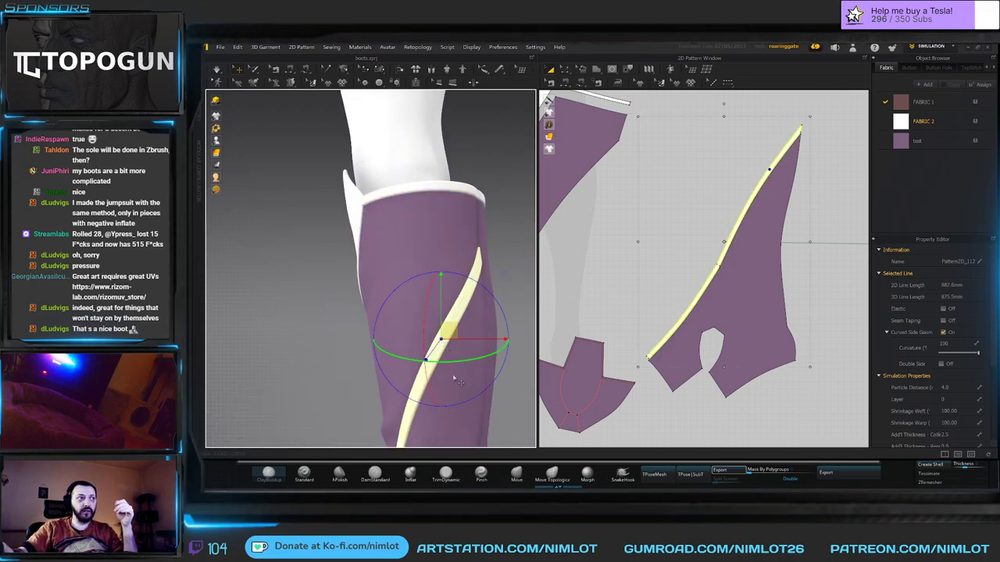
right_click_drag(425, 335, 465, 344)
scroll(466, 344, "down", 2)
middle_click_drag(474, 352, 506, 279)
scroll(654, 320, "down", 5)
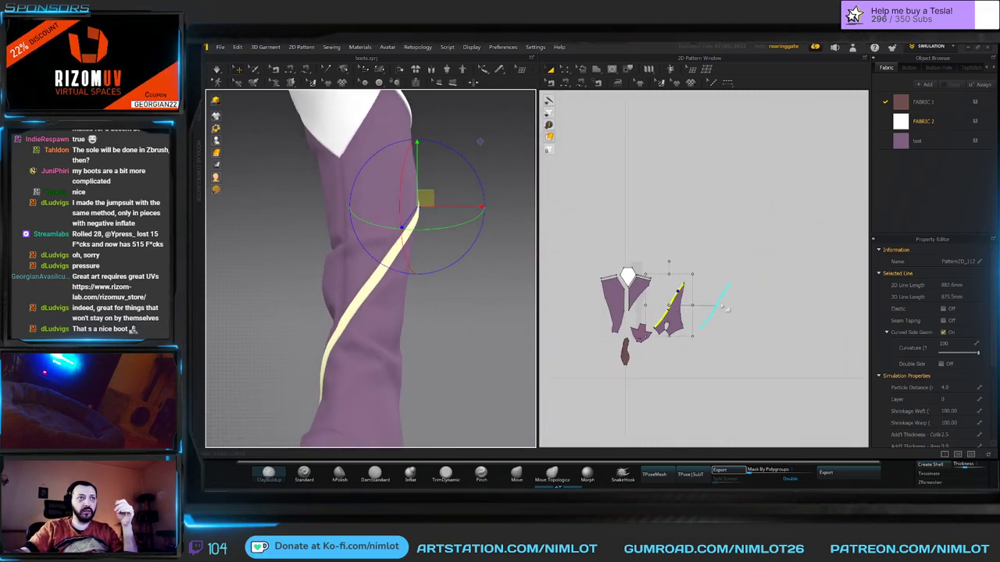
right_click_drag(445, 264, 374, 256)
Select the fabric named test and read its detailed physical properties, including stretch, bending, buckling and thickness.
left_click(440, 279)
left_click(371, 254)
left_click(938, 140)
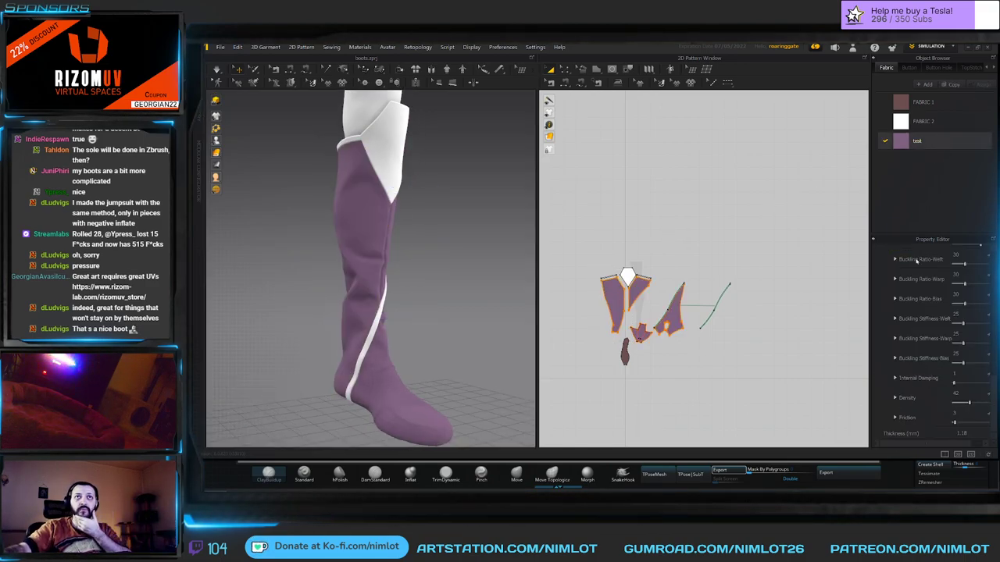
scroll(895, 357, "up", 2)
scroll(895, 358, "up", 3)
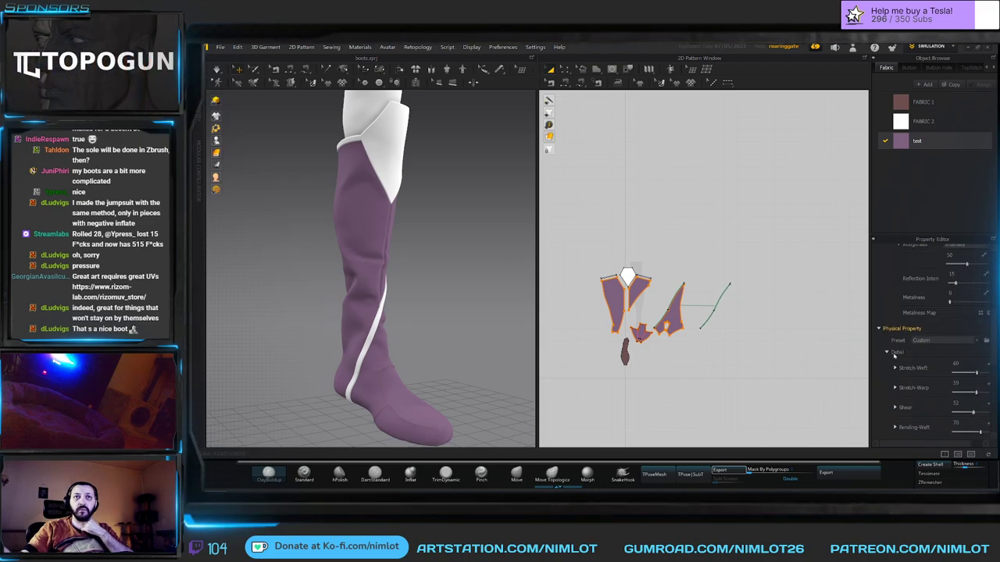
scroll(922, 368, "down", 3)
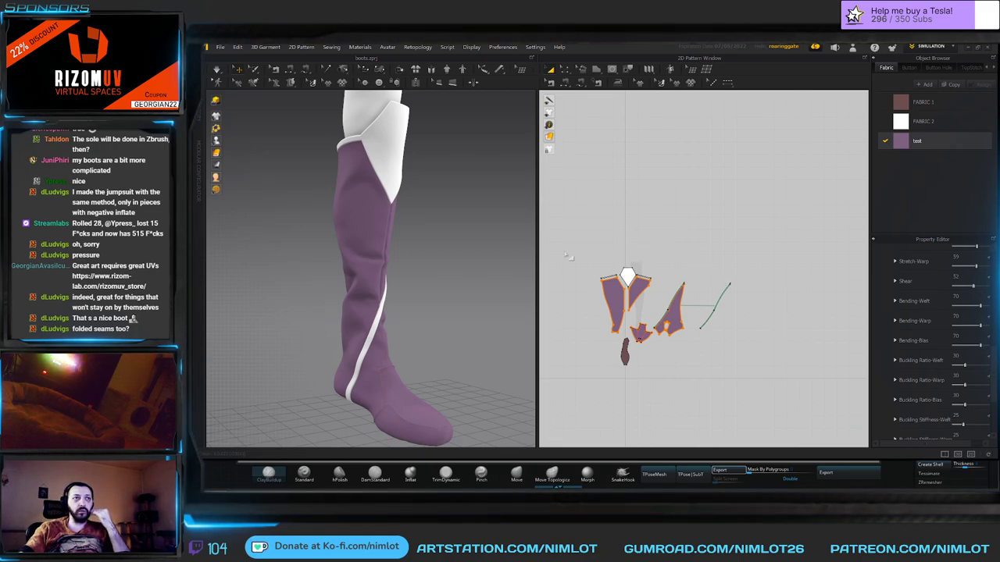
Examine the foot pattern piece with its internal lines and the matching toe area of the boot from several angles.
scroll(631, 328, "down", 3)
scroll(631, 328, "up", 4)
scroll(633, 334, "up", 3)
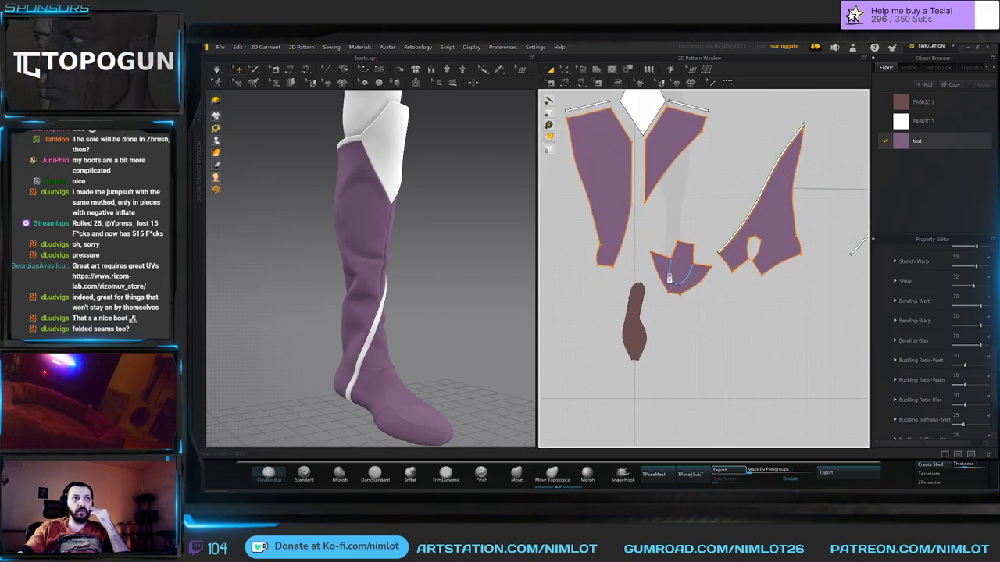
scroll(712, 203, "up", 6)
right_click_drag(488, 281, 441, 295)
middle_click_drag(441, 295, 446, 194)
scroll(422, 235, "up", 2)
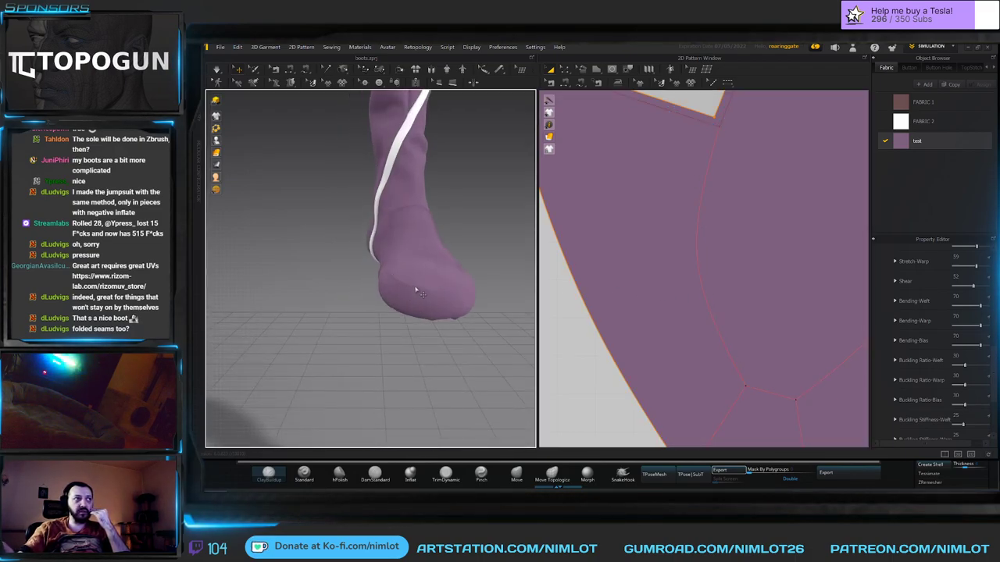
right_click_drag(437, 286, 404, 275)
right_click_drag(343, 266, 407, 283)
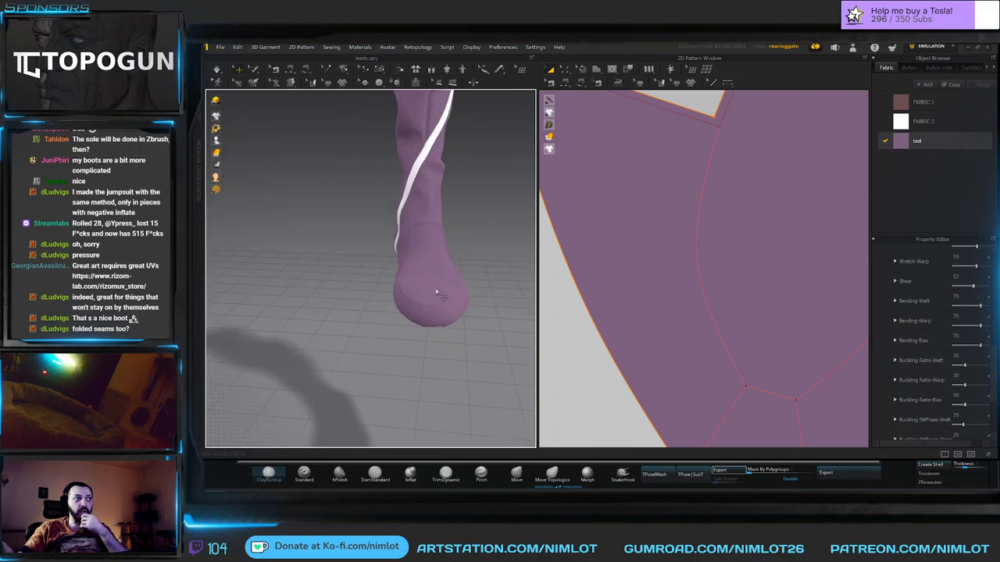
right_click_drag(434, 304, 422, 288)
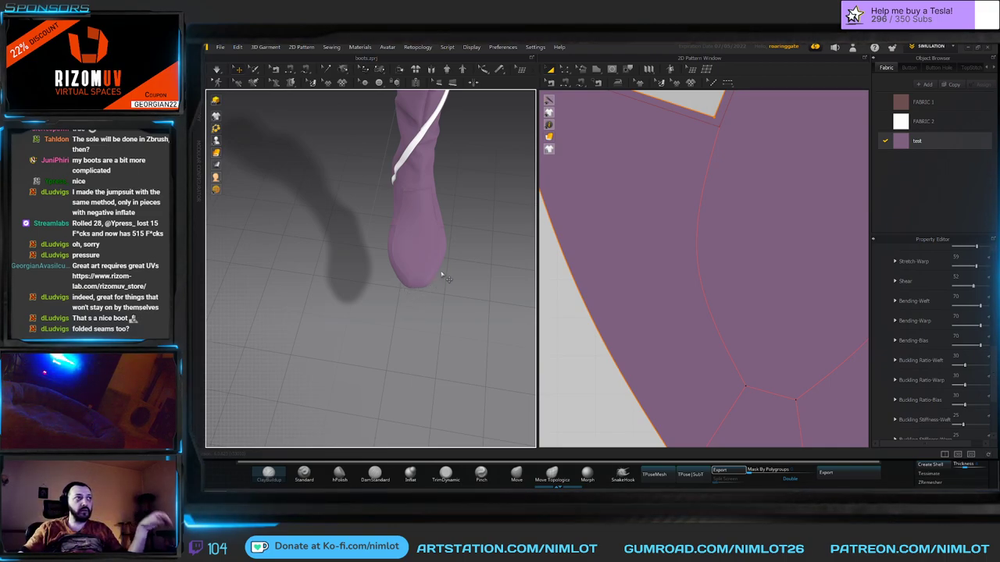
right_click_drag(445, 278, 463, 289)
Select the curved internal fold line on the foot piece and examine its fold settings and position on the toe.
left_click(705, 178)
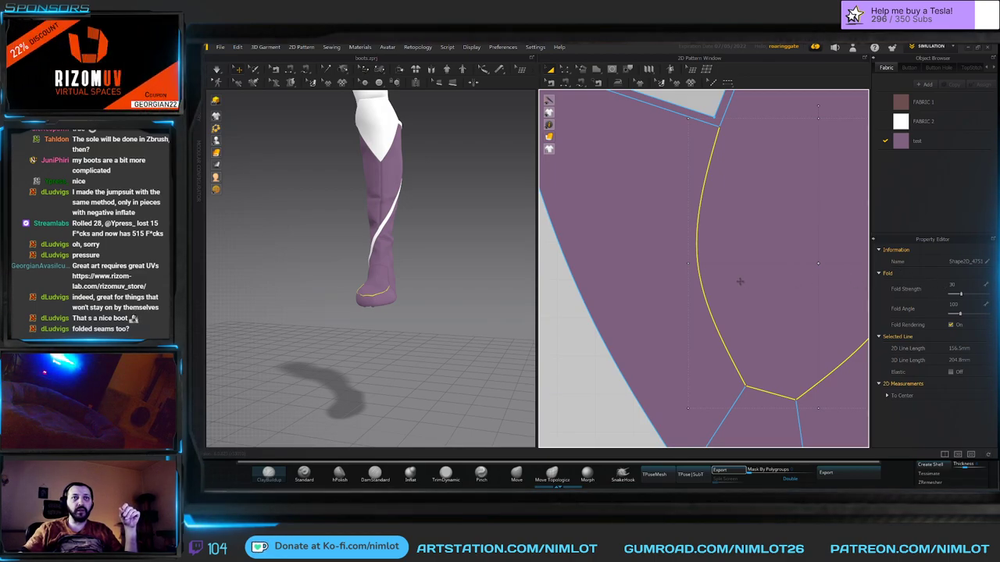
scroll(703, 273, "down", 5)
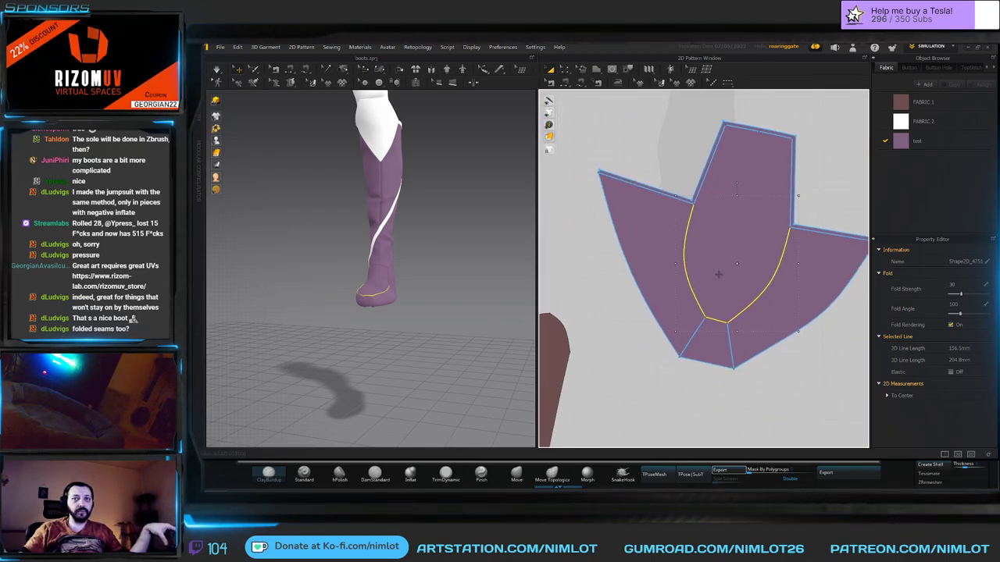
right_click_drag(442, 226, 393, 223)
middle_click_drag(393, 223, 463, 243)
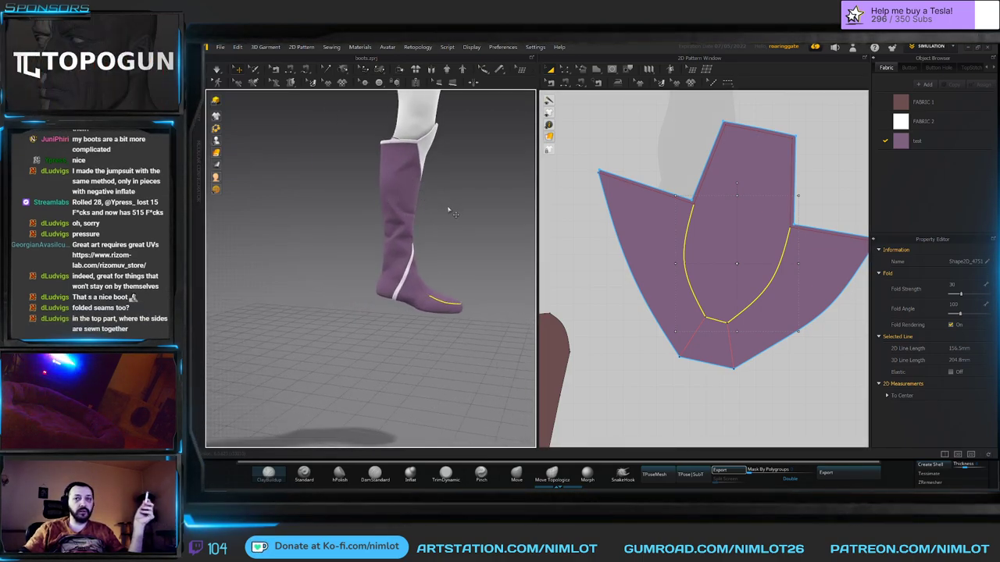
right_click_drag(449, 213, 399, 250)
middle_click_drag(399, 250, 364, 232)
scroll(680, 257, "up", 5)
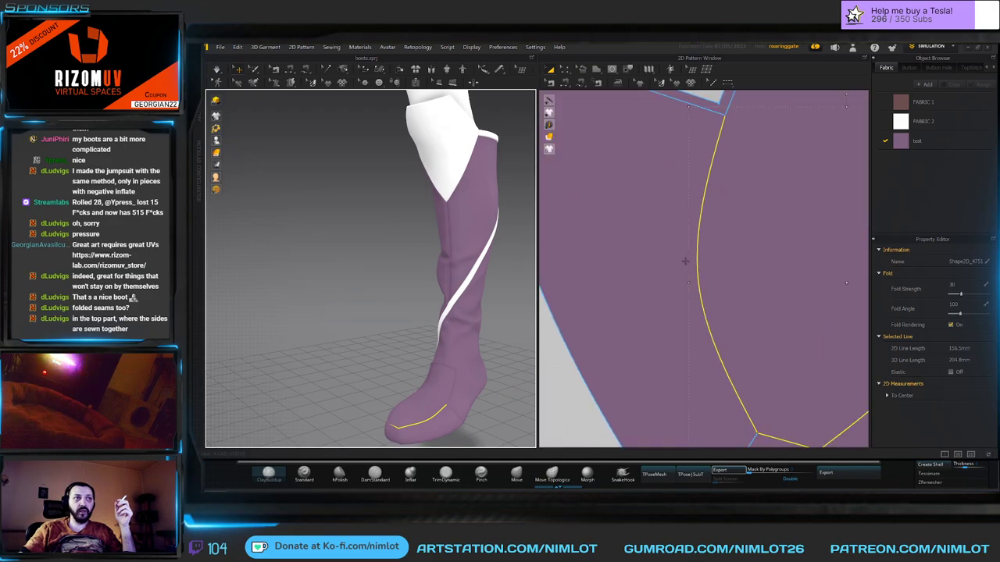
Show the sewing lines and select the seam joining the two shaft pieces at the front to examine its fold settings and position on the boot.
scroll(672, 264, "down", 12)
middle_click_drag(632, 152, 644, 281)
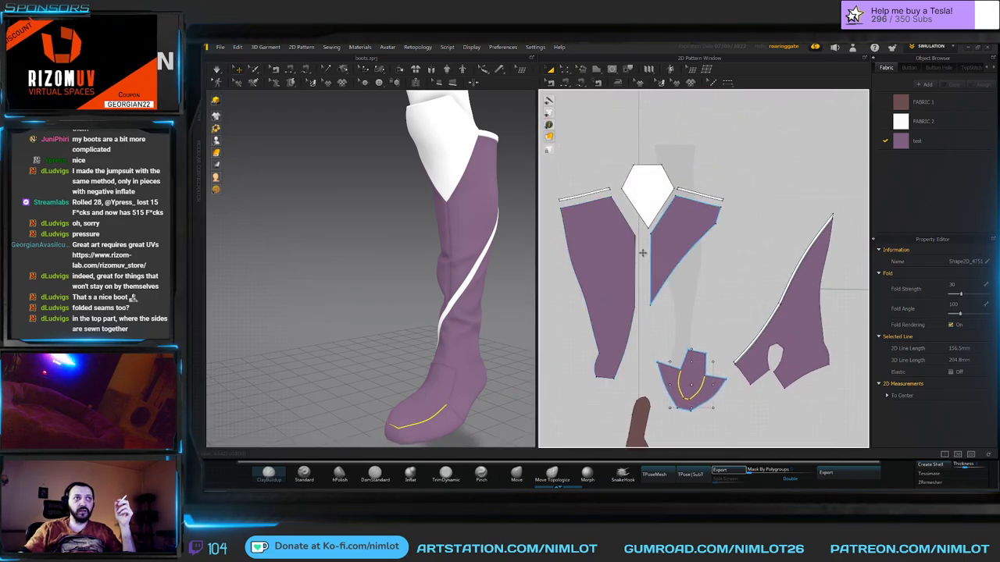
left_click(710, 252)
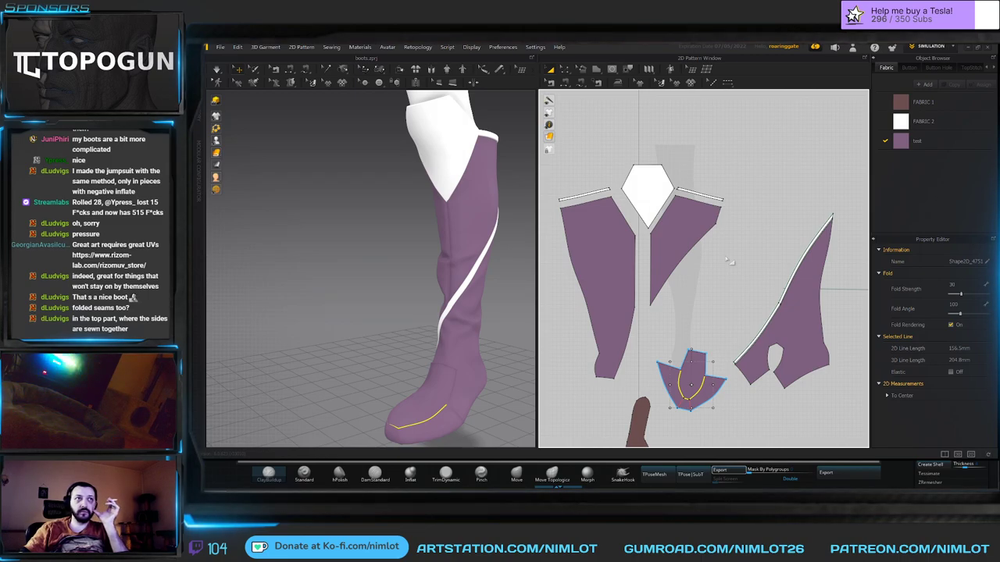
left_click(562, 254)
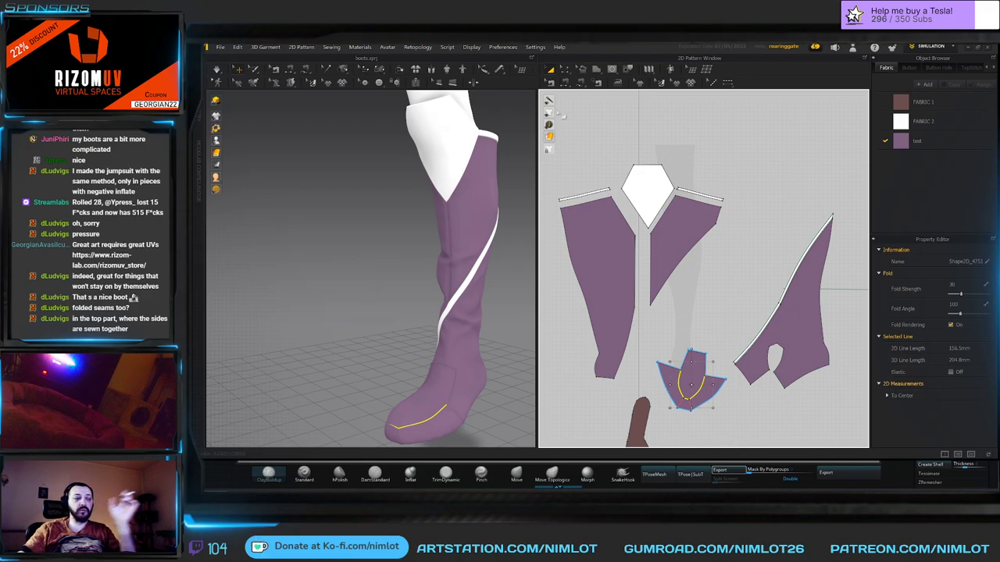
left_click(551, 83)
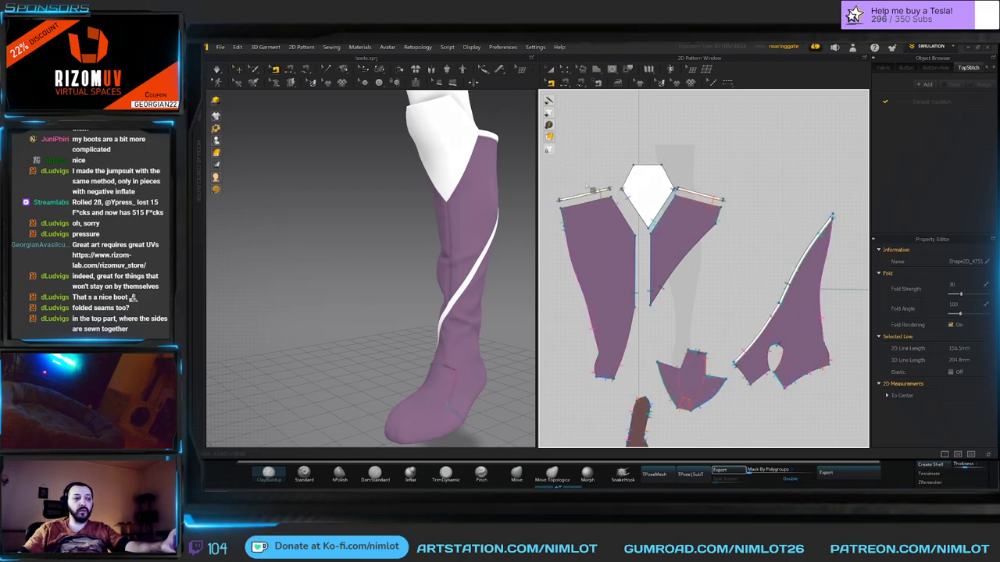
left_click(641, 252)
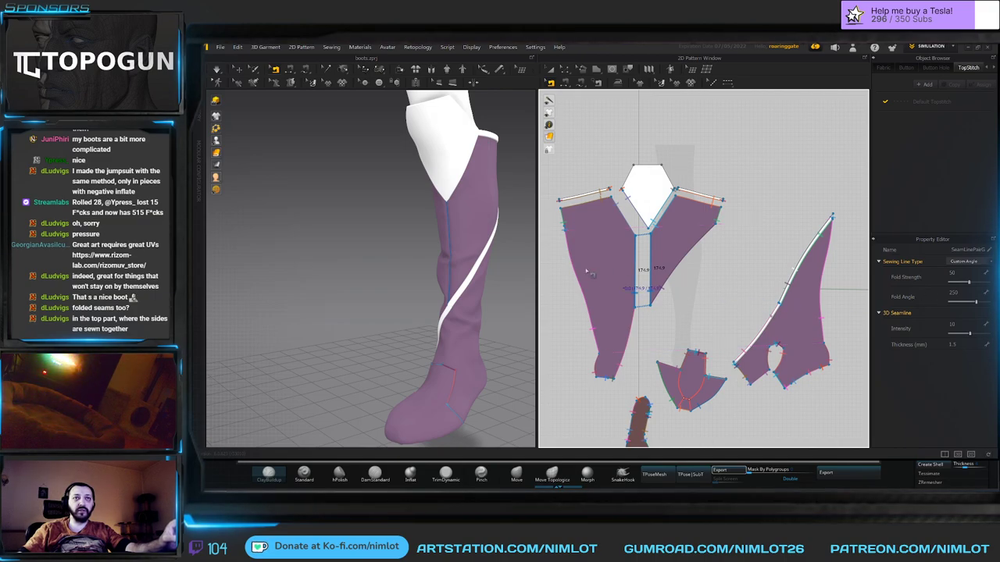
right_click_drag(469, 270, 427, 237)
left_click(635, 255)
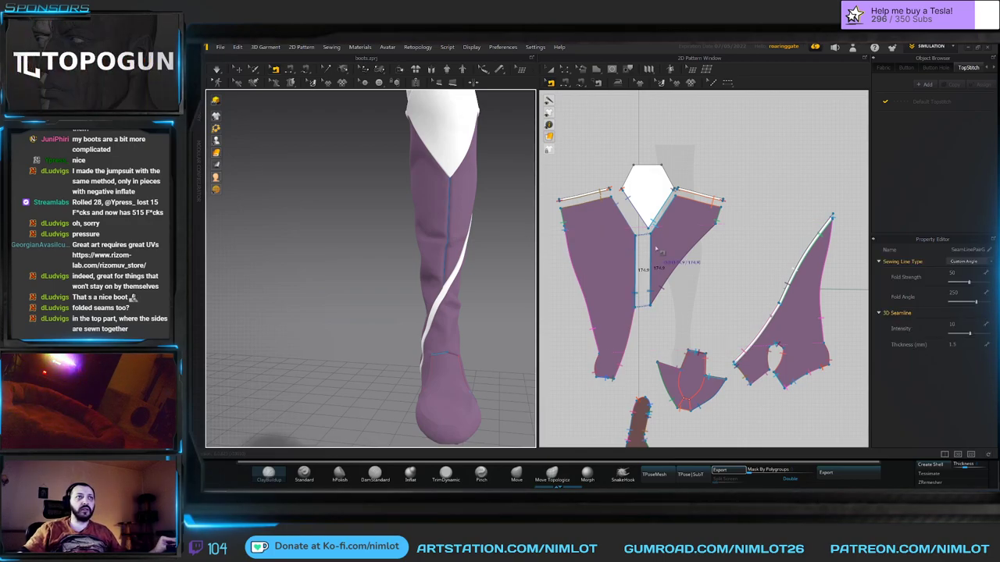
Offset the two facing front seam edges of the shaft pieces as multiple extended internal lines at a distance of 1 mm, and select them.
key("z")
left_click(630, 255)
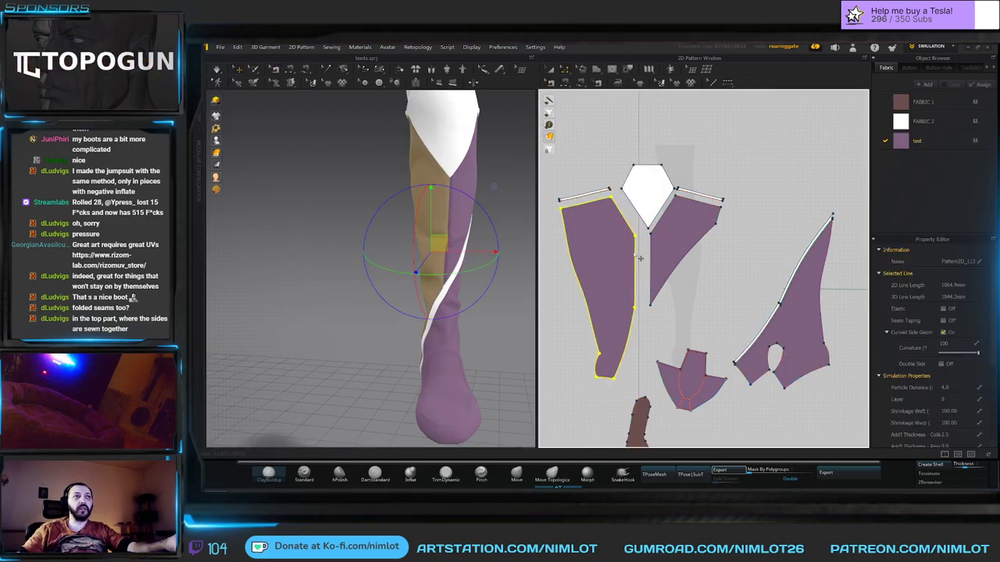
scroll(637, 252, "up", 5)
right_click_drag(648, 272, 658, 241)
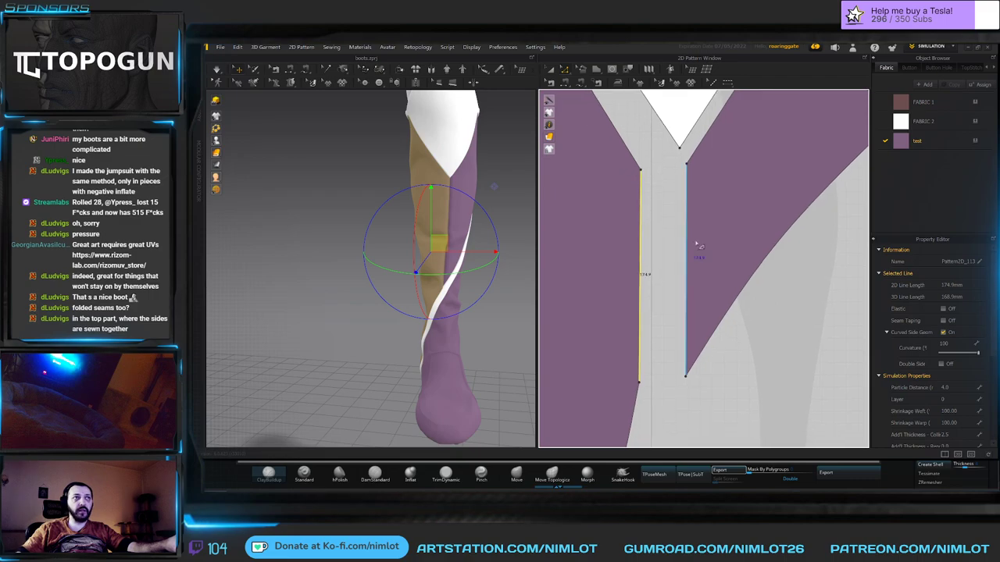
left_click(686, 235, "shift")
right_click(641, 244)
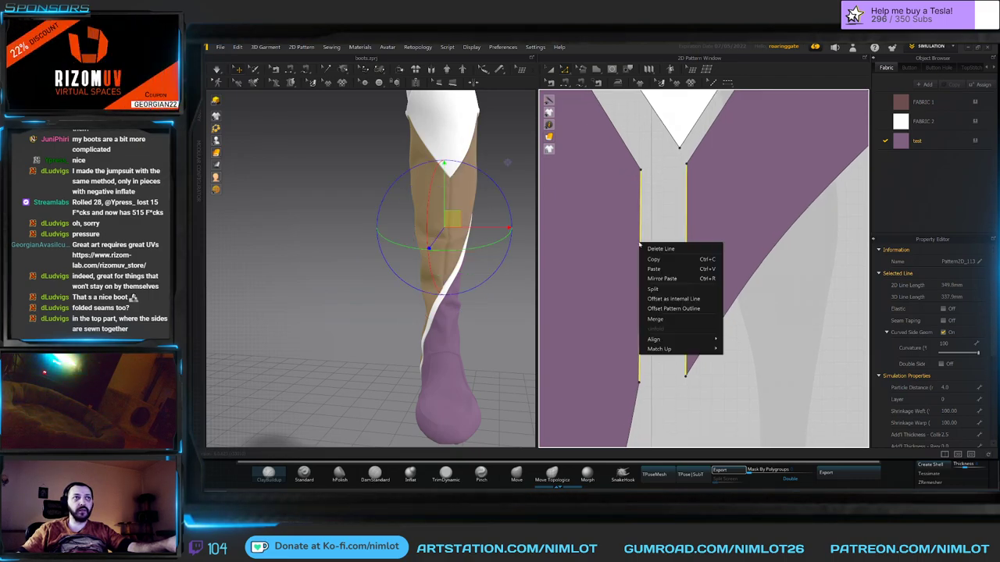
left_click(669, 300)
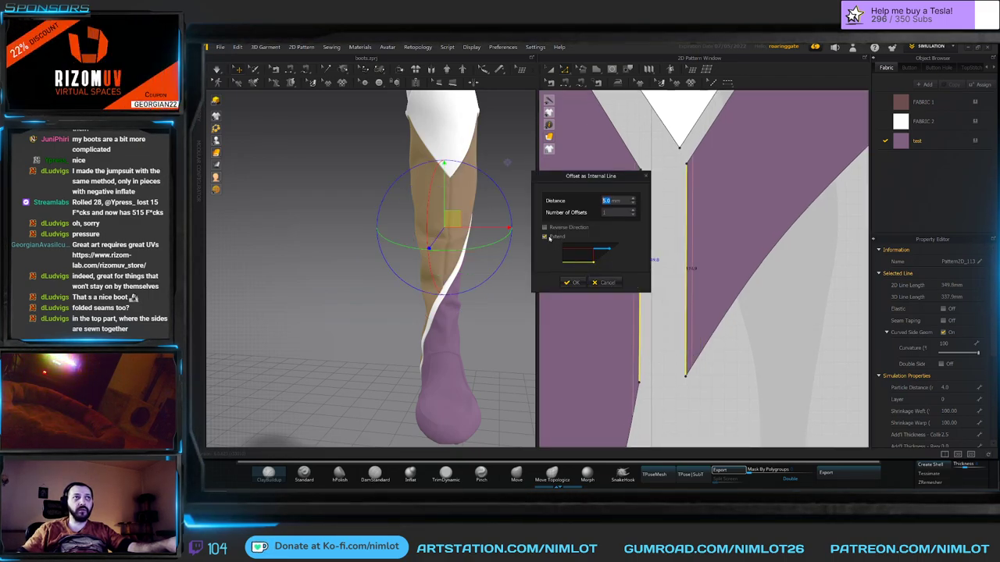
type("1")
left_click(633, 215)
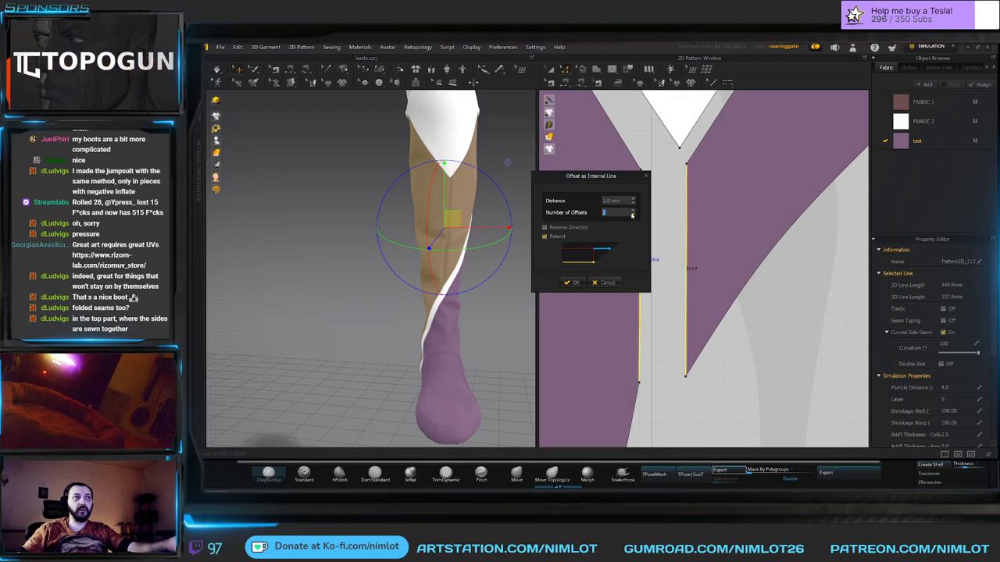
left_click(578, 283)
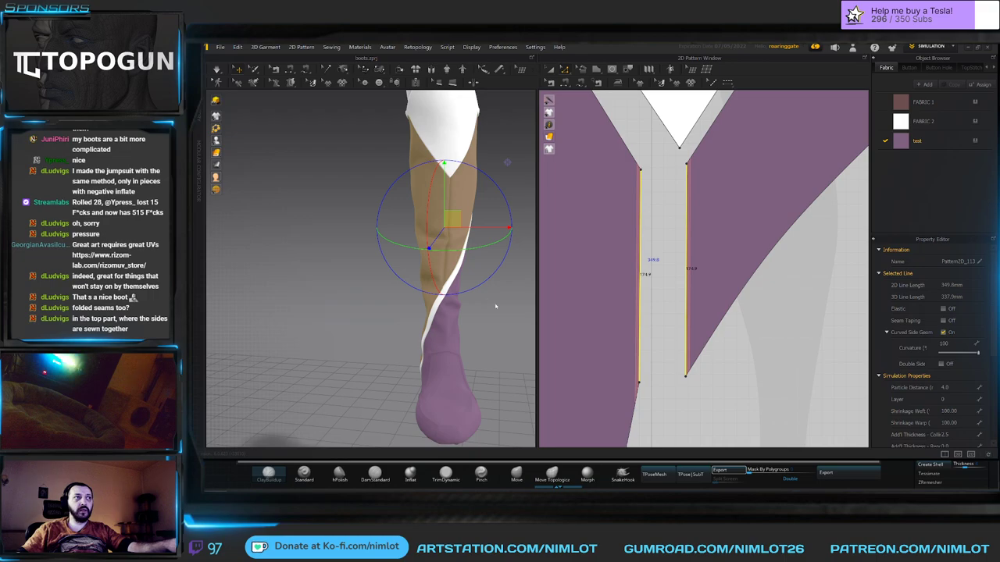
key("b")
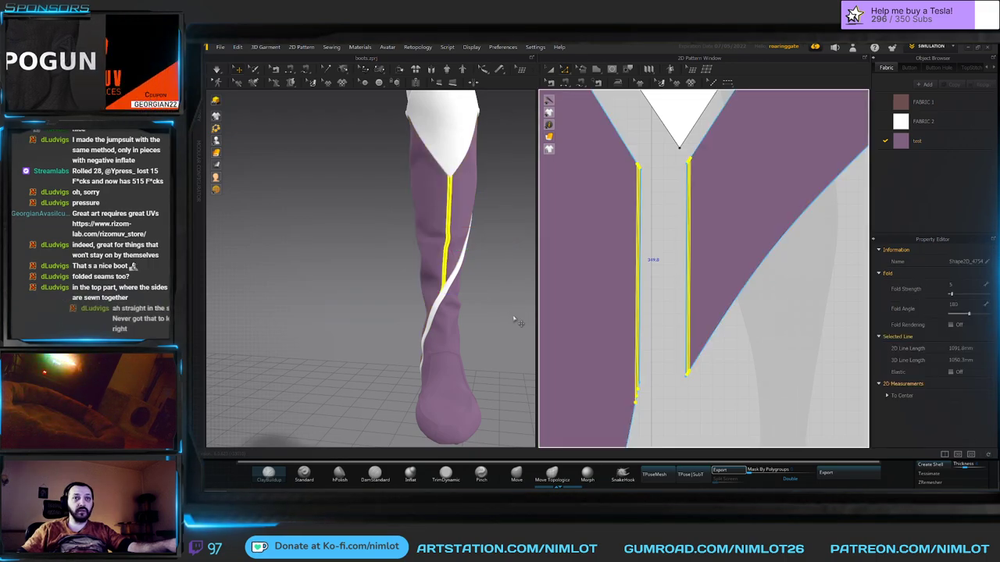
Simulate the garment and examine the front seam with its offset internal lines on the boot from several angles.
left_click(502, 319)
right_click_drag(501, 314, 479, 299)
scroll(480, 299, "up", 3)
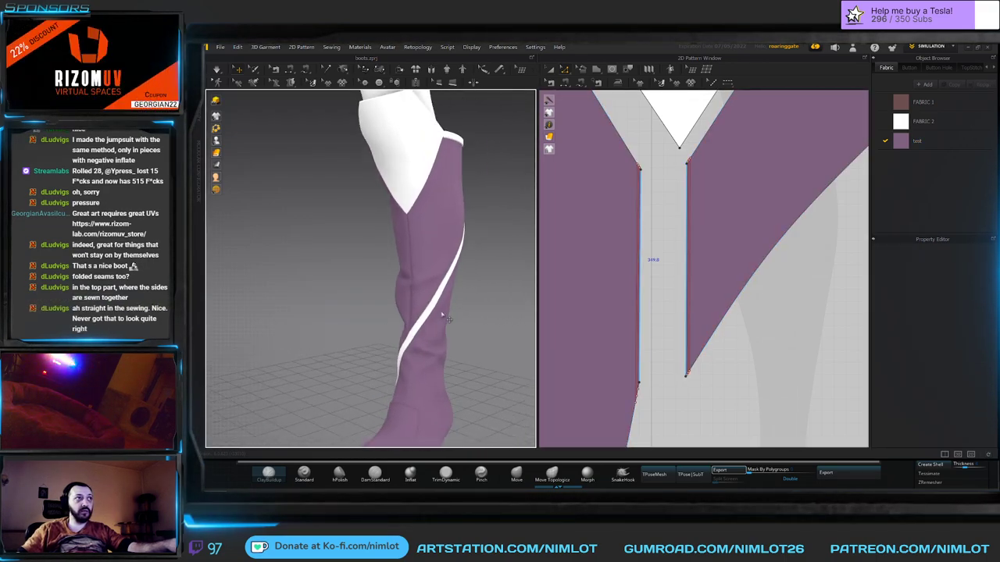
scroll(424, 297, "up", 2)
key("space")
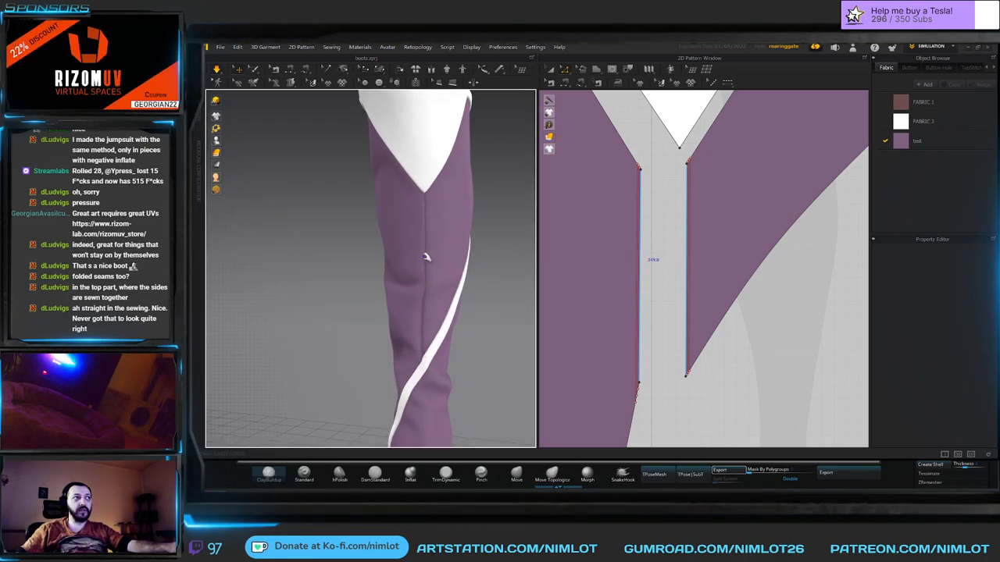
mouse_move(489, 292)
right_mouse_down()
mouse_move(464, 287)
mouse_move(499, 285)
right_mouse_up()
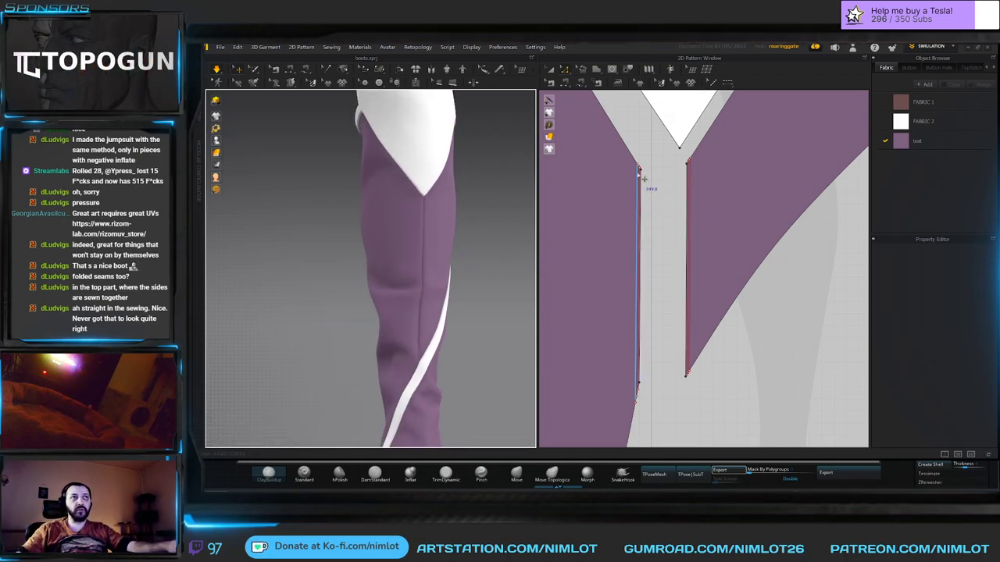
mouse_move(480, 229)
right_mouse_down()
mouse_move(408, 215)
mouse_move(500, 241)
mouse_move(483, 238)
mouse_move(477, 207)
mouse_move(478, 235)
mouse_move(445, 246)
mouse_move(493, 242)
right_mouse_up()
scroll(459, 244, "down", 5)
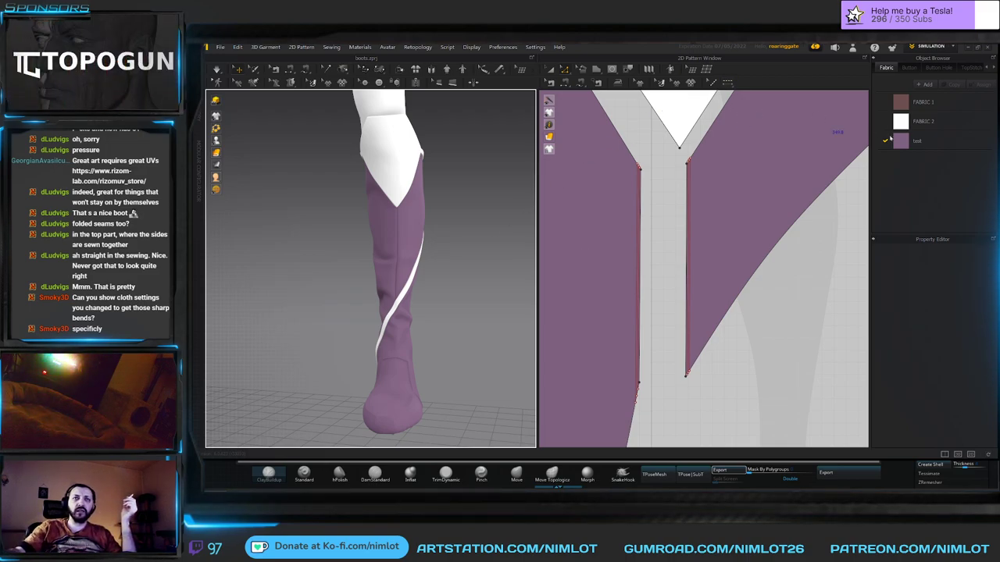
Display the detailed physical properties of the fabric named test in an enlarged property area and start the simulation.
left_click(920, 143)
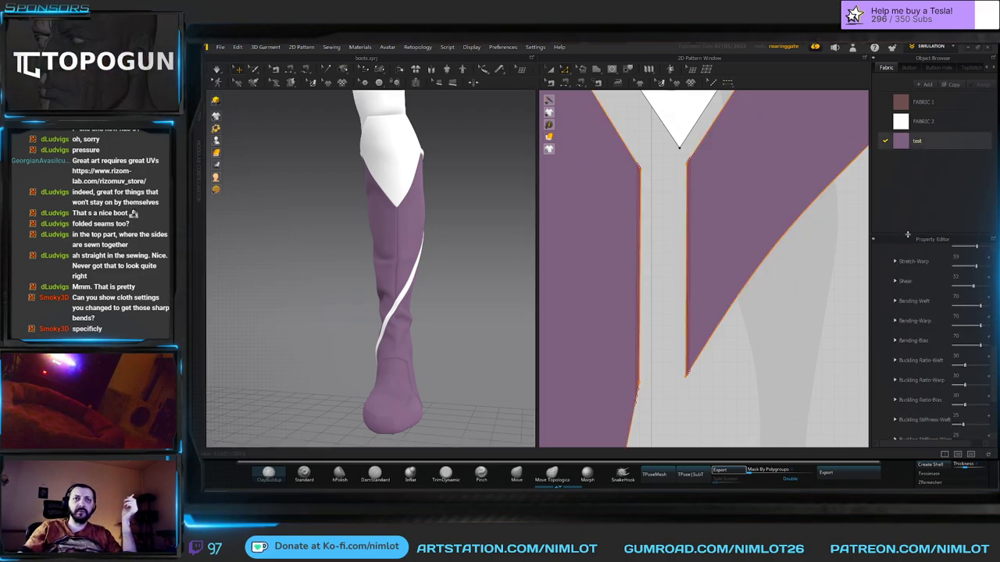
left_click_drag(907, 233, 908, 108)
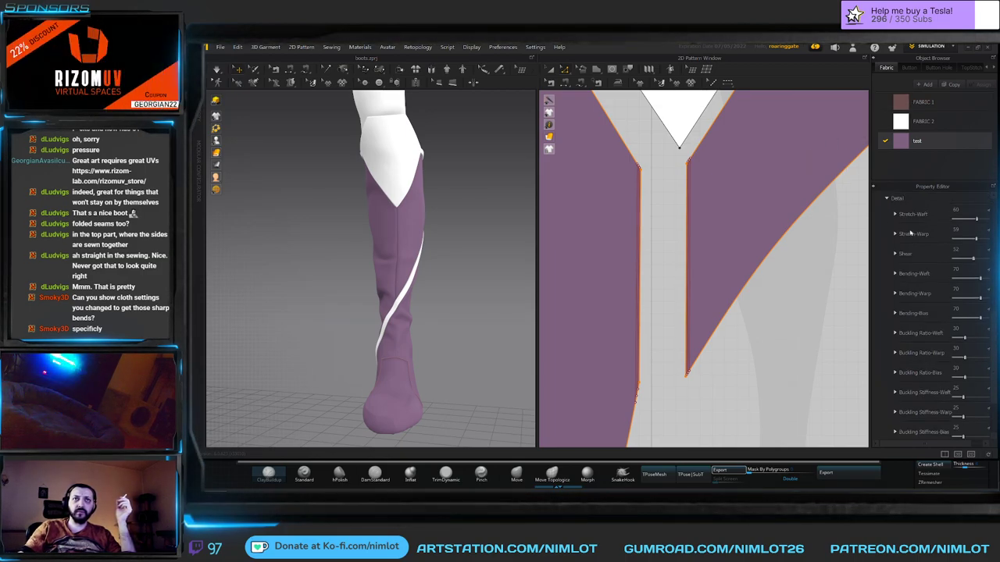
scroll(918, 247, "up", 2)
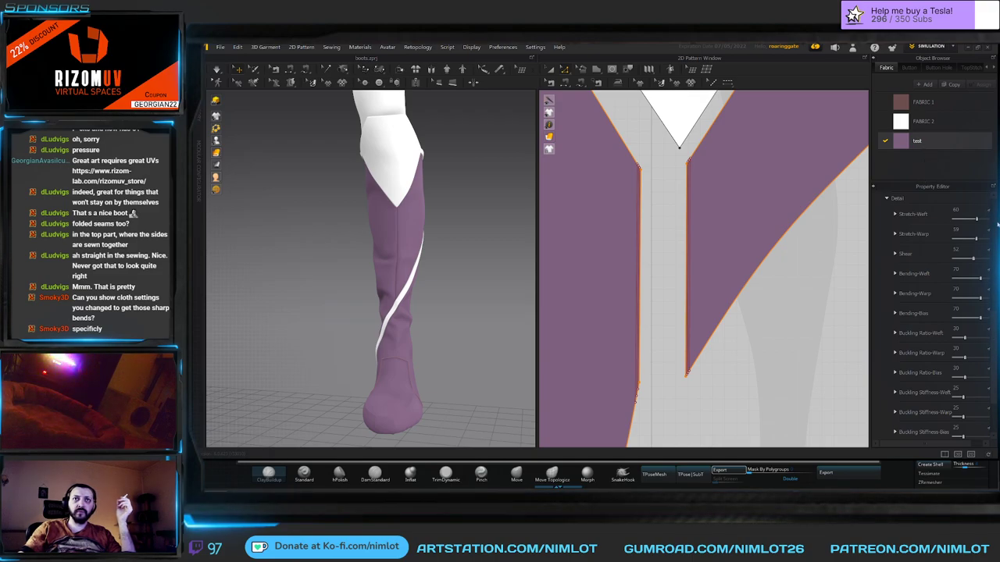
mouse_move(995, 322)
left_mouse_down()
mouse_move(995, 348)
mouse_move(995, 324)
left_mouse_up()
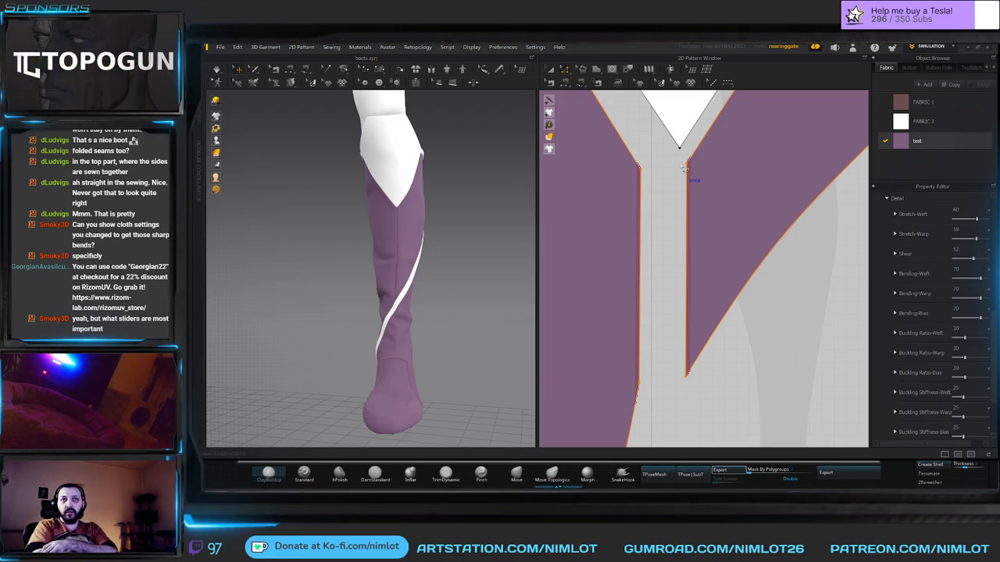
right_click_drag(473, 170, 476, 166)
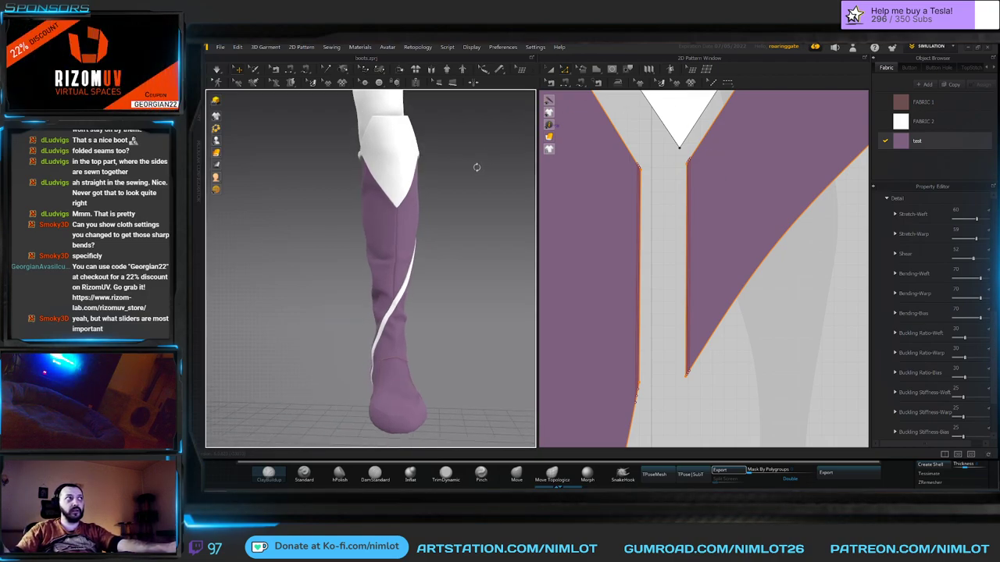
key("space")
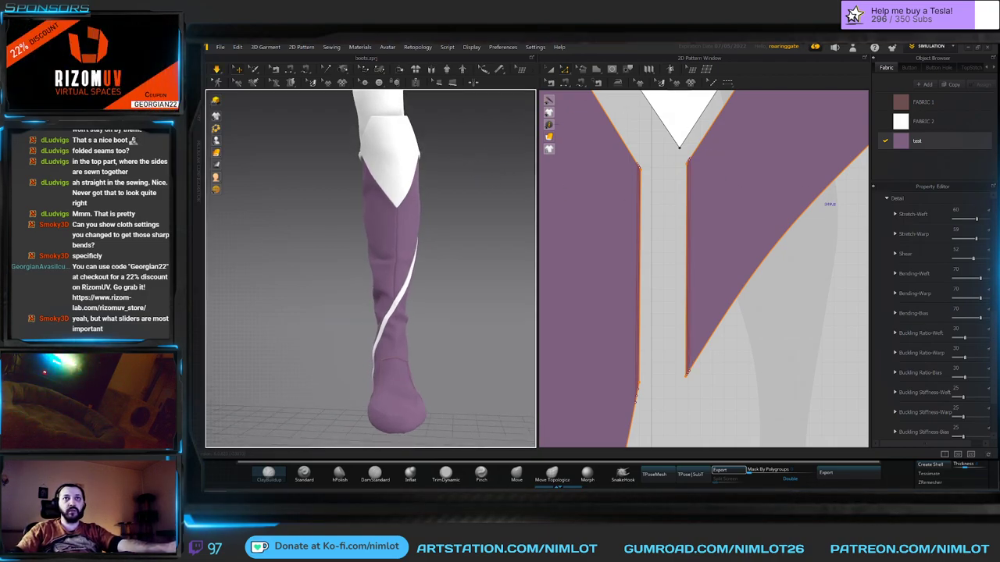
Set Stretch-Weft, Stretch-Warp and Shear of the test fabric to 12 and examine the boot's drape from the side.
left_click(966, 210)
type("12")
key("Tab")
key("Tab")
type("12")
key("Return")
mouse_move(458, 248)
right_mouse_down()
mouse_move(498, 248)
mouse_move(420, 257)
mouse_move(473, 257)
right_mouse_up()
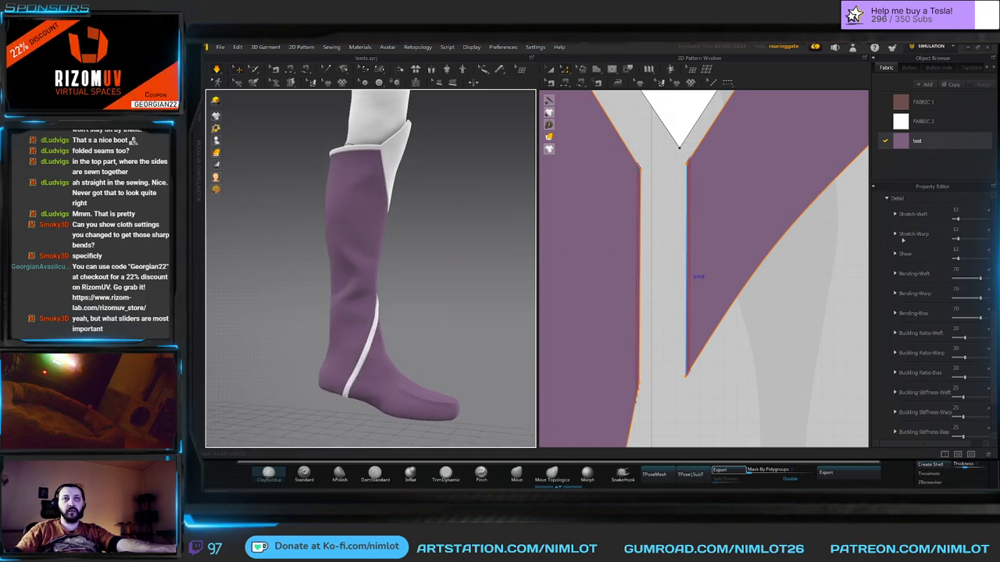
Set Stretch-Weft, Stretch-Warp and Shear of the test fabric to 90 and examine the boot.
left_click(957, 210)
type("90")
left_click(956, 231)
type("90")
left_click(957, 250)
type("90")
right_click_drag(439, 253, 367, 256)
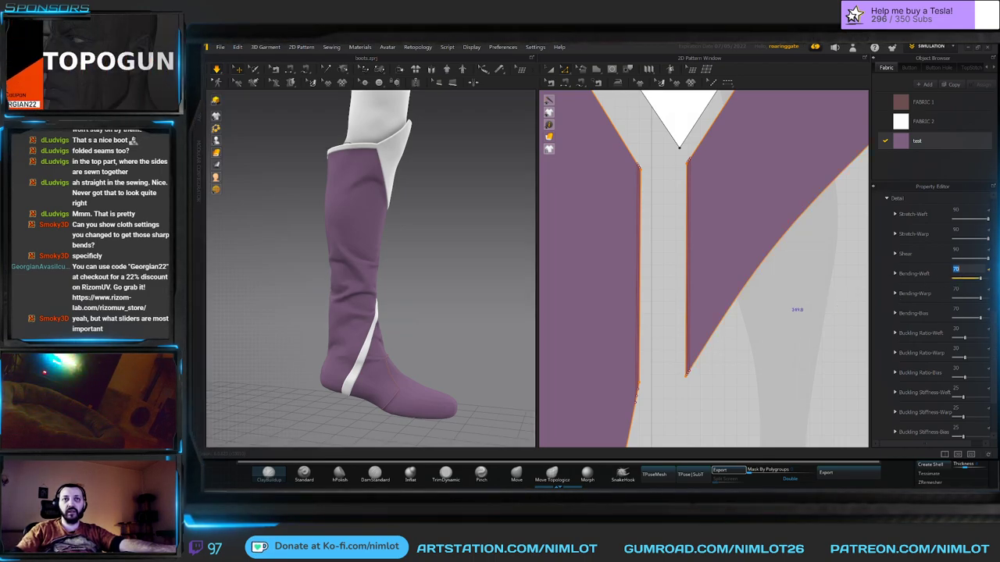
Set Bending-Weft, Bending-Warp and Bending-Bias of the test fabric to 12 and examine the wrinkles from the side and back.
left_click(957, 271)
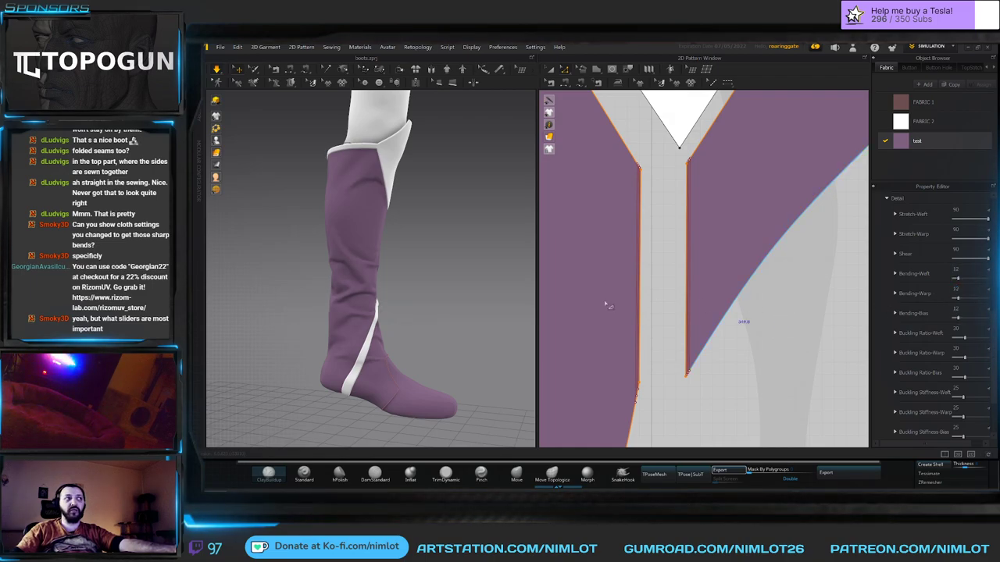
right_click_drag(432, 289, 404, 290)
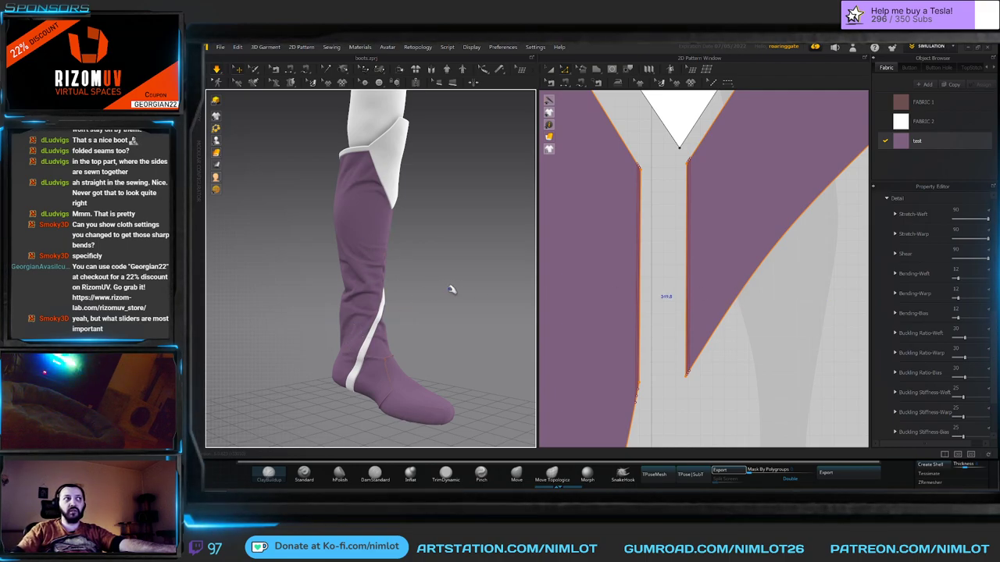
right_click_drag(448, 287, 471, 221)
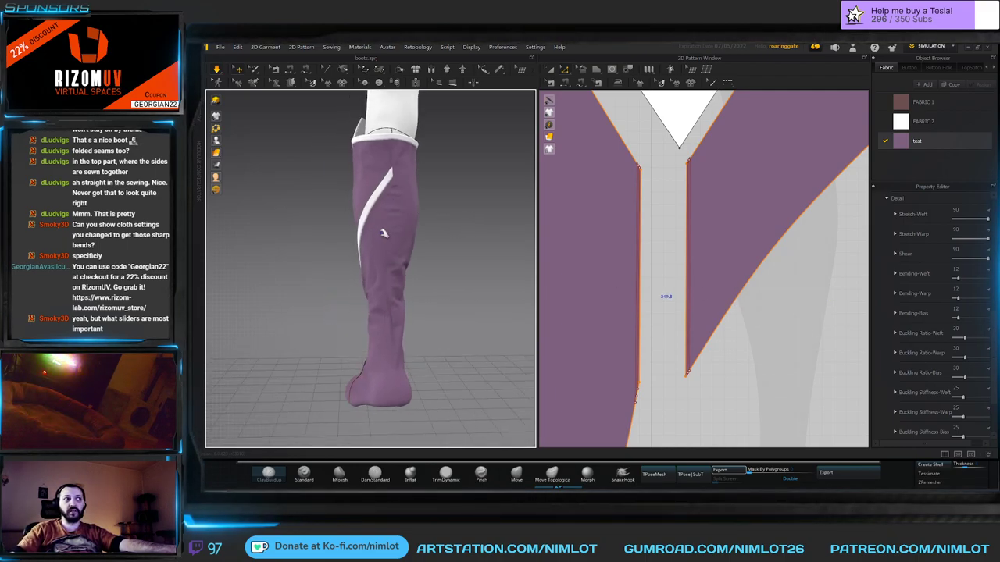
right_click_drag(450, 257, 406, 256)
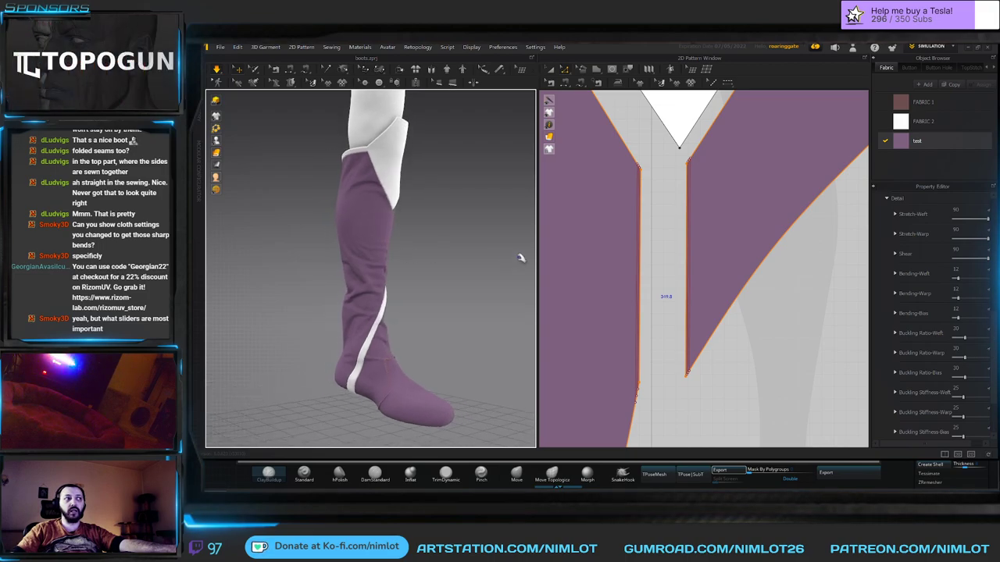
Set Bending-Weft, Bending-Warp and Bending-Bias of the test fabric to 70.
left_click(957, 270)
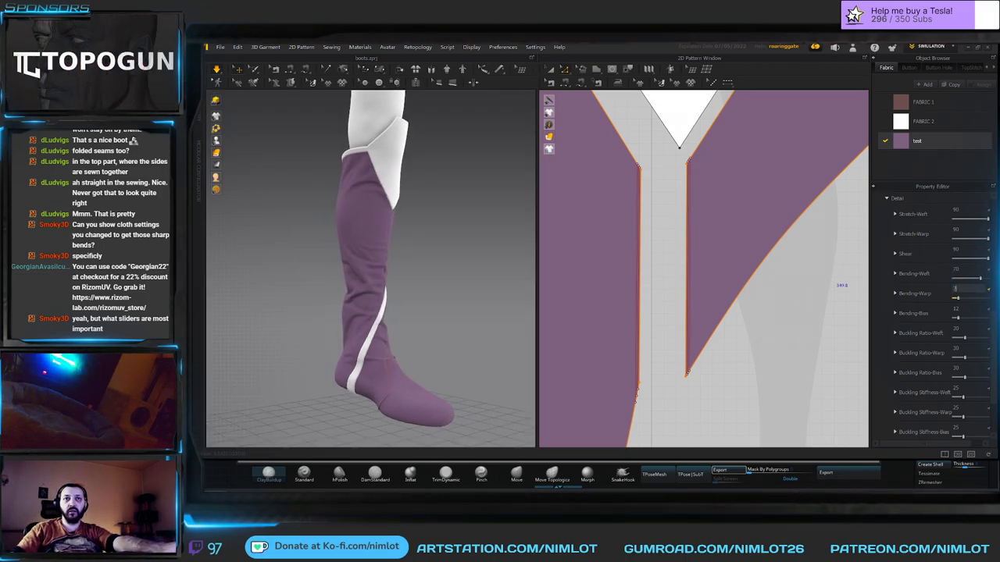
type("70")
key("Return")
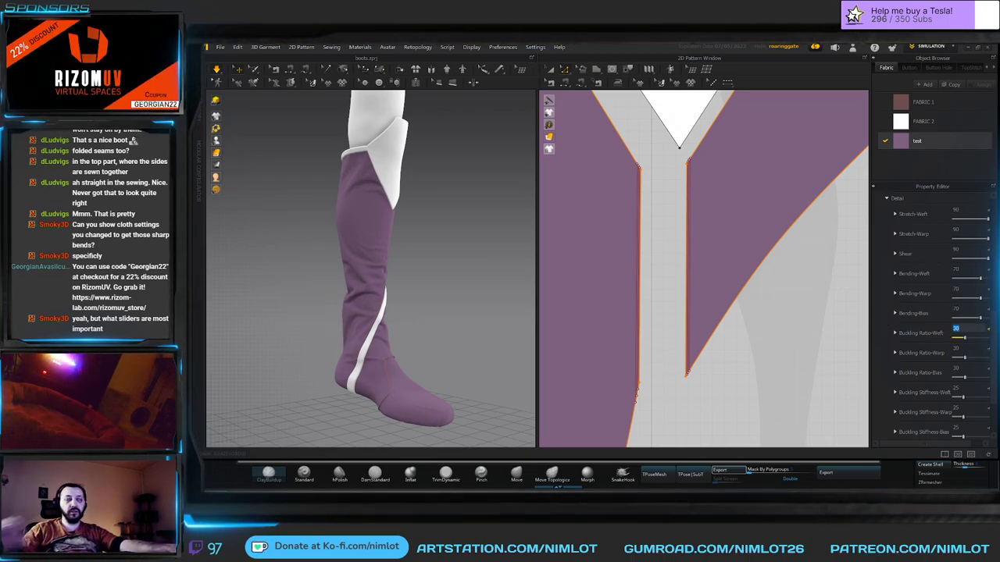
Set Buckling Ratio-Weft, Buckling Ratio-Warp and Buckling Ratio-Bias of the test fabric to 90 and examine the boot.
left_click(955, 329)
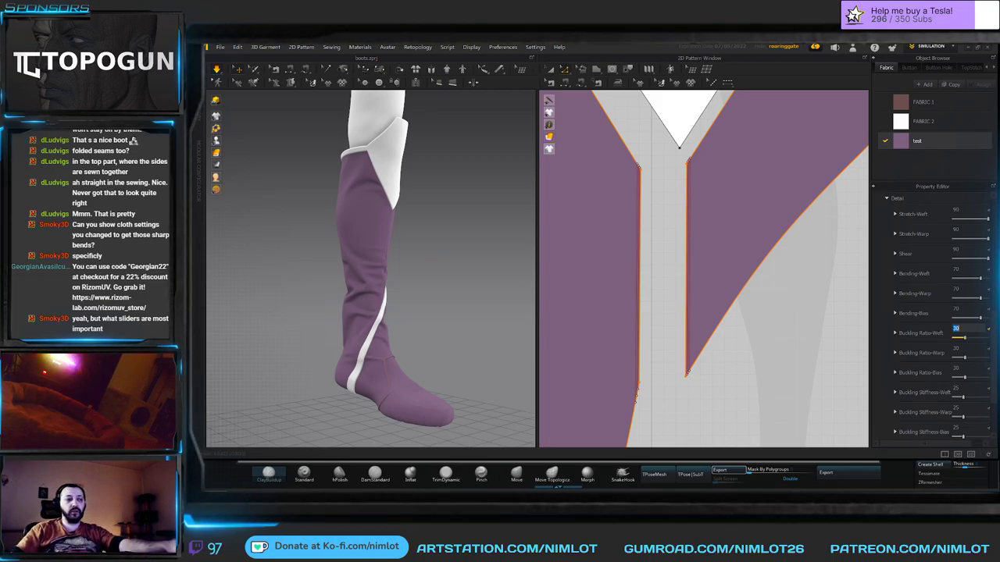
type("90")
key("Tab")
type("90")
key("Tab")
right_click_drag(427, 303, 486, 295)
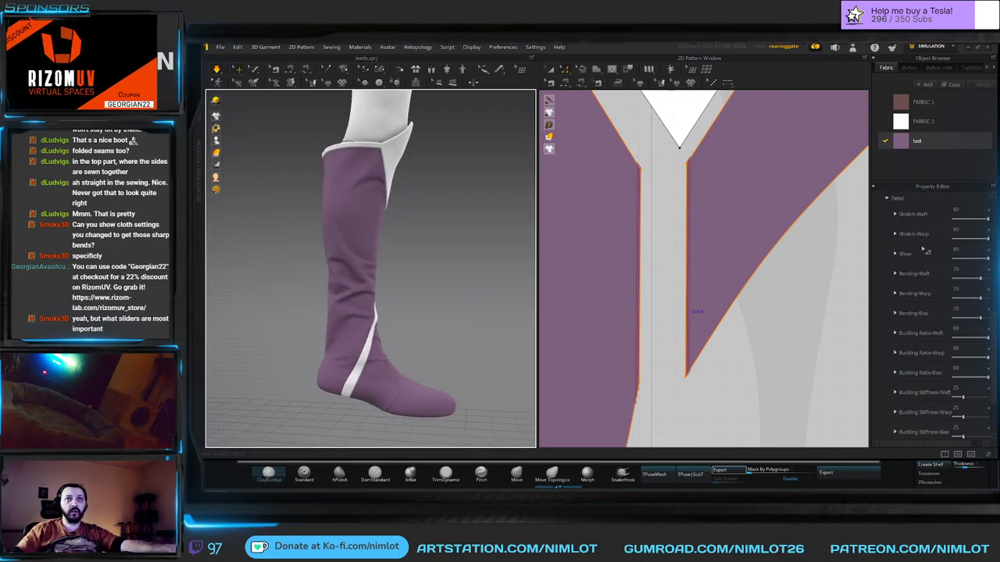
Lower all three Bending values of the test fabric to 12 and examine the folds on the shaft up close.
left_click(956, 269)
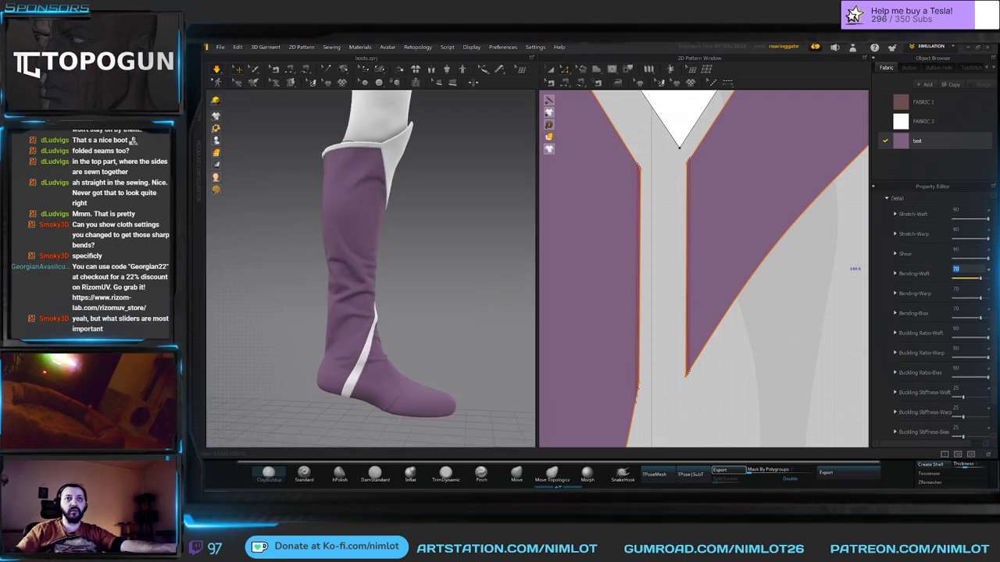
type("12")
key("Tab")
type("12")
key("Tab")
type("12")
key("Return")
right_click_drag(437, 272, 353, 313)
scroll(397, 305, "up", 3)
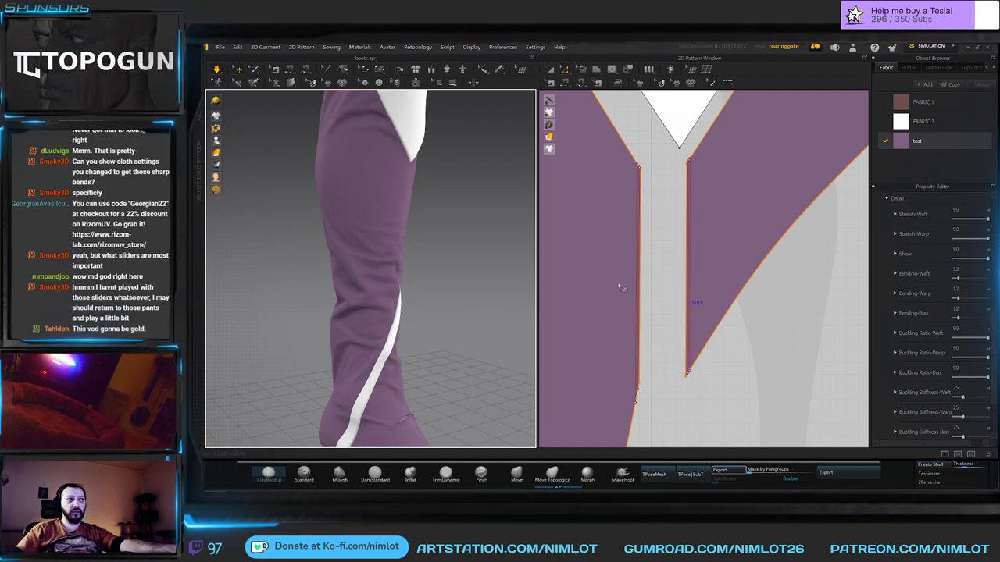
Set Buckling Ratio-Weft, Buckling Ratio-Warp and Buckling Ratio-Bias of the test fabric to 30 and examine the boot's folds.
scroll(467, 274, "up", 2)
mouse_move(466, 274)
right_mouse_down()
mouse_move(477, 271)
mouse_move(476, 285)
mouse_move(459, 301)
mouse_move(476, 289)
right_mouse_up()
left_click(955, 329)
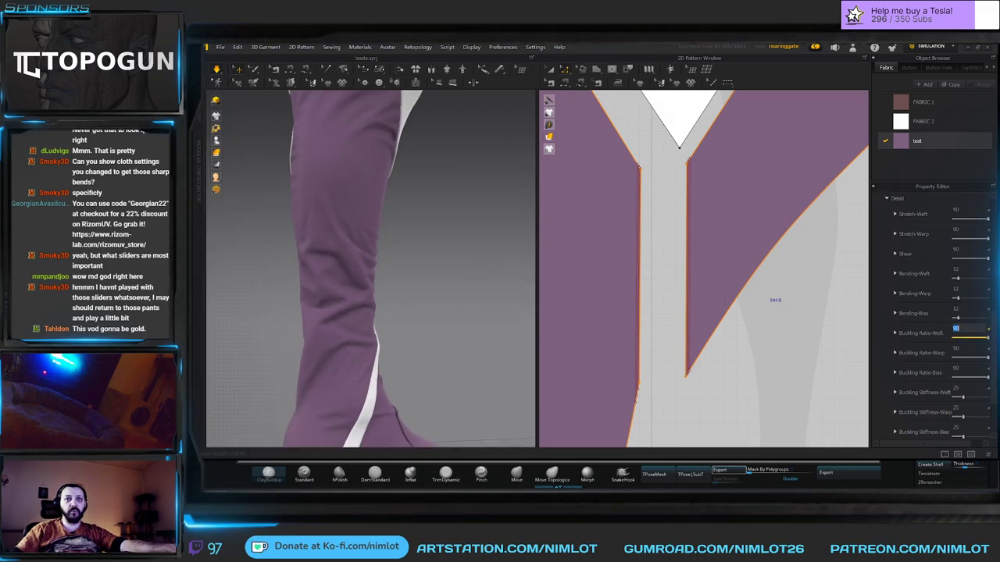
type("1")
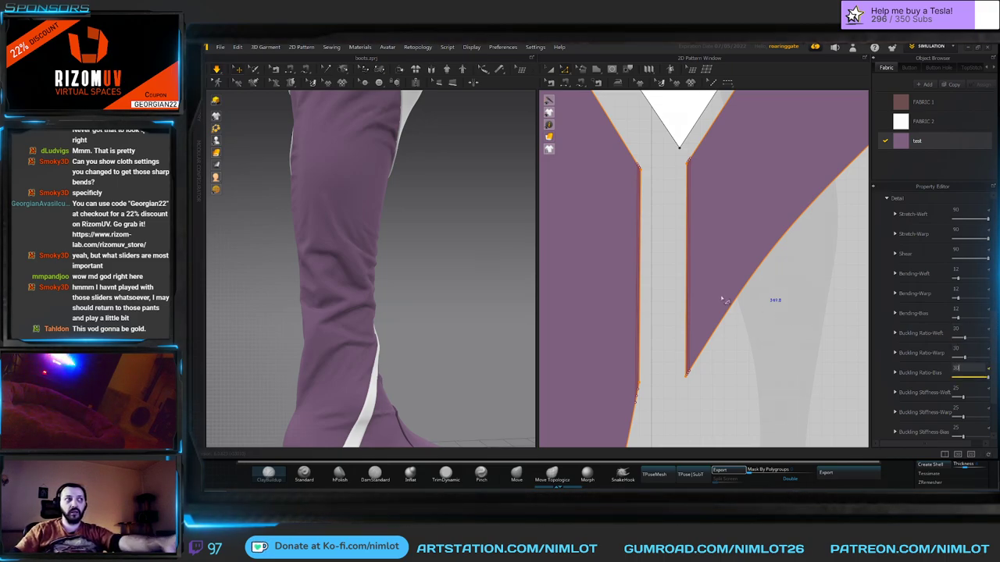
right_click_drag(454, 267, 401, 268)
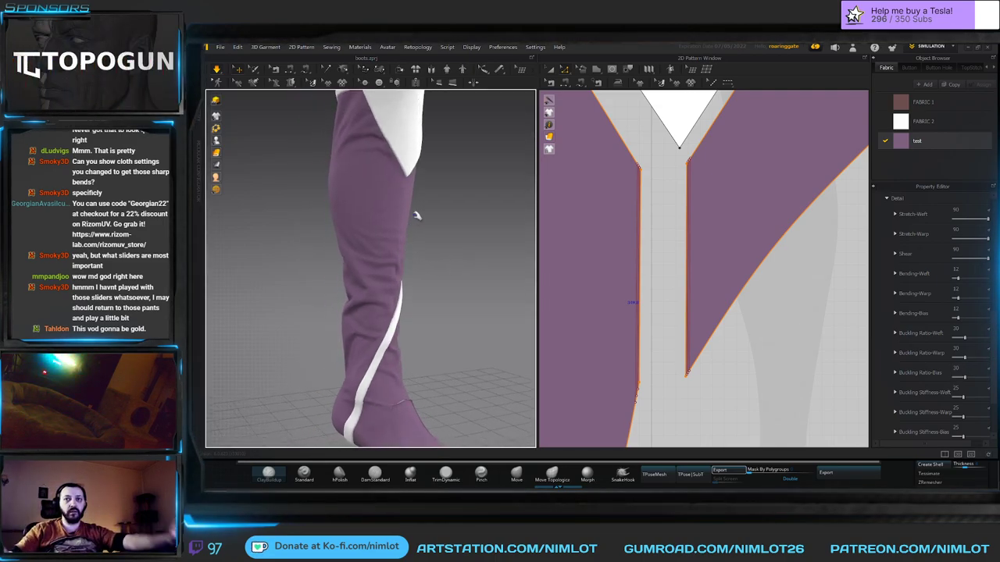
Raise Bending-Weft, Bending-Warp and Bending-Bias of the test fabric to 70.
left_click(956, 270)
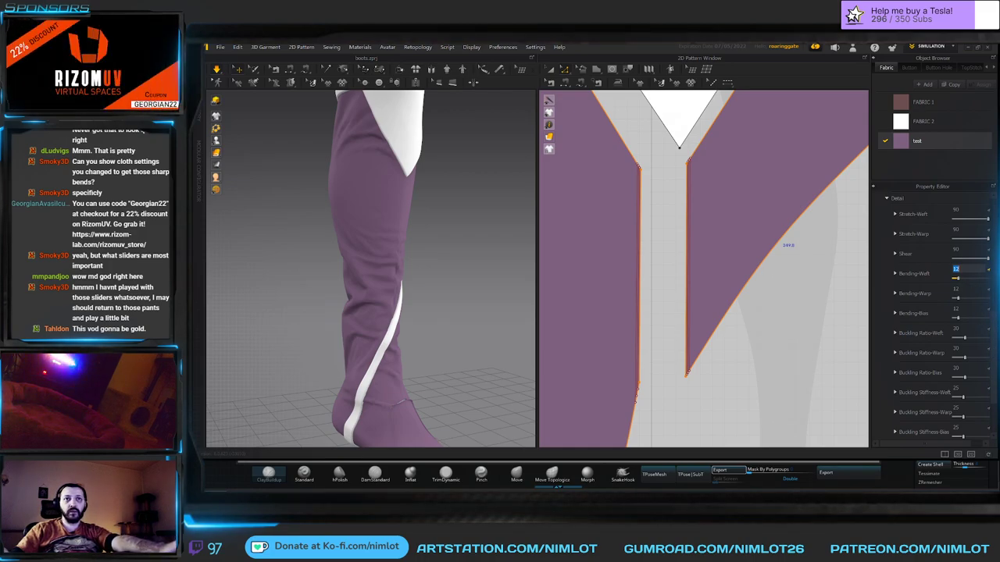
key("Tab")
key("Tab")
type("70")
key("Return")
Set Buckling Stiffness-Weft, Buckling Stiffness-Warp and Buckling Stiffness-Bias of the test fabric to 90 and examine the whole boot.
scroll(938, 383, "down", 1)
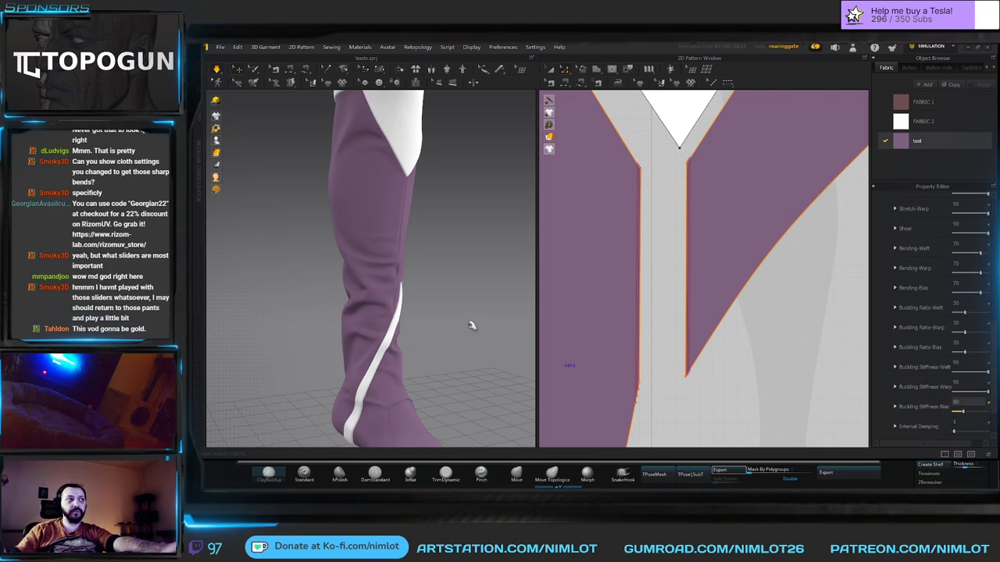
right_click_drag(473, 324, 447, 302)
scroll(449, 337, "down", 3)
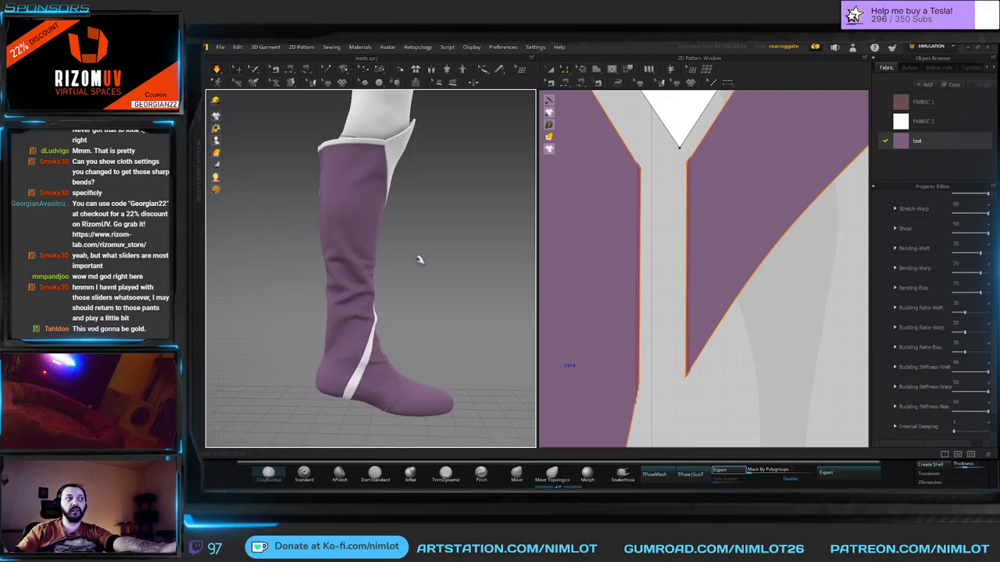
mouse_move(427, 260)
right_mouse_down()
mouse_move(383, 258)
mouse_move(450, 260)
mouse_move(431, 259)
right_mouse_up()
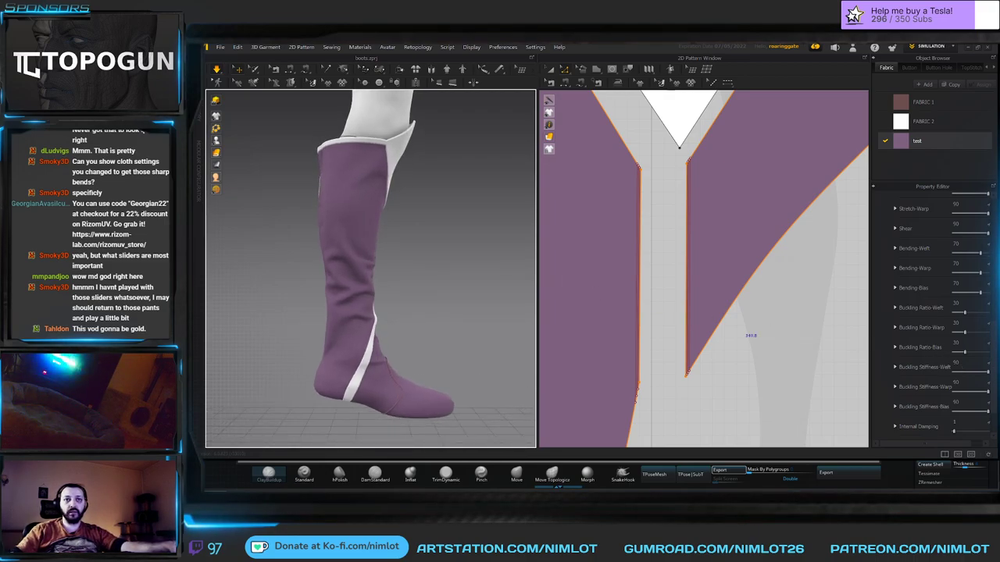
Lower all three Buckling Stiffness values of the test fabric to 20 and examine the wrinkles on the shaft.
left_click(962, 363)
key("Return")
left_click(964, 383)
type("20")
key("Return")
key("Return")
left_click(956, 401)
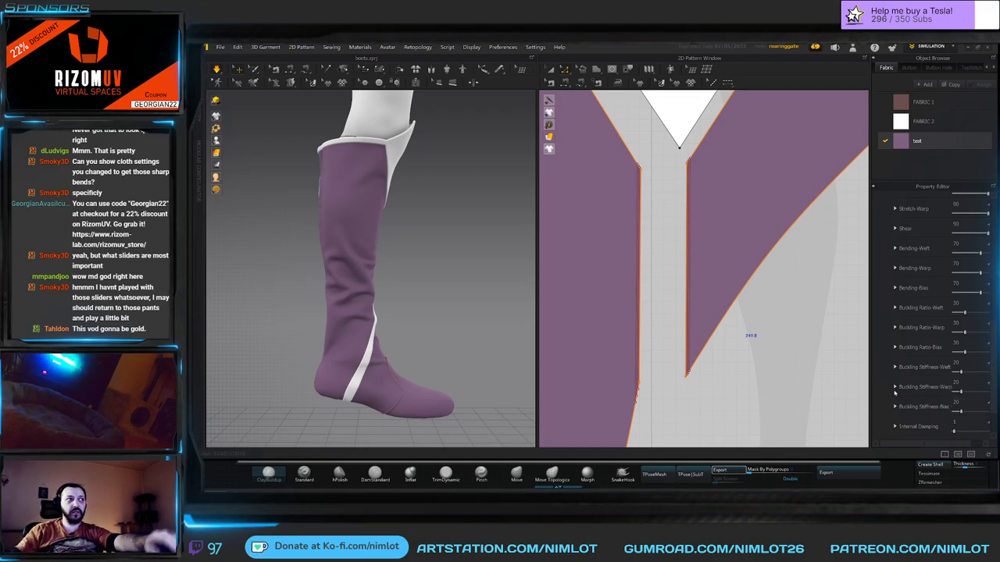
right_click_drag(496, 275, 453, 277)
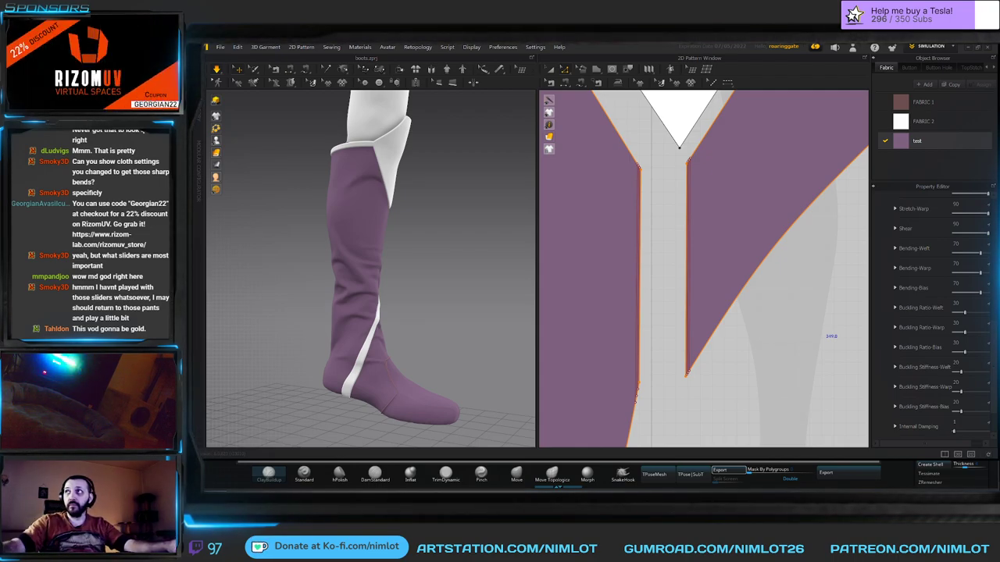
Switch to the browser and read the Marvelous Designer help articles on Buckling Ratio and Buckling Stiffness, then close them.
left_click_drag(999, 58, 338, 59)
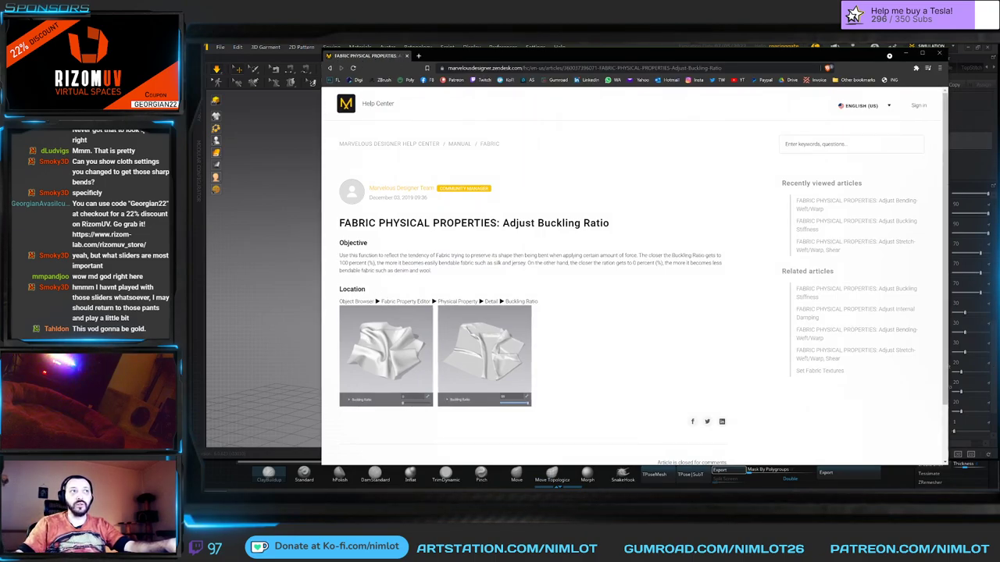
left_click_drag(503, 223, 610, 223)
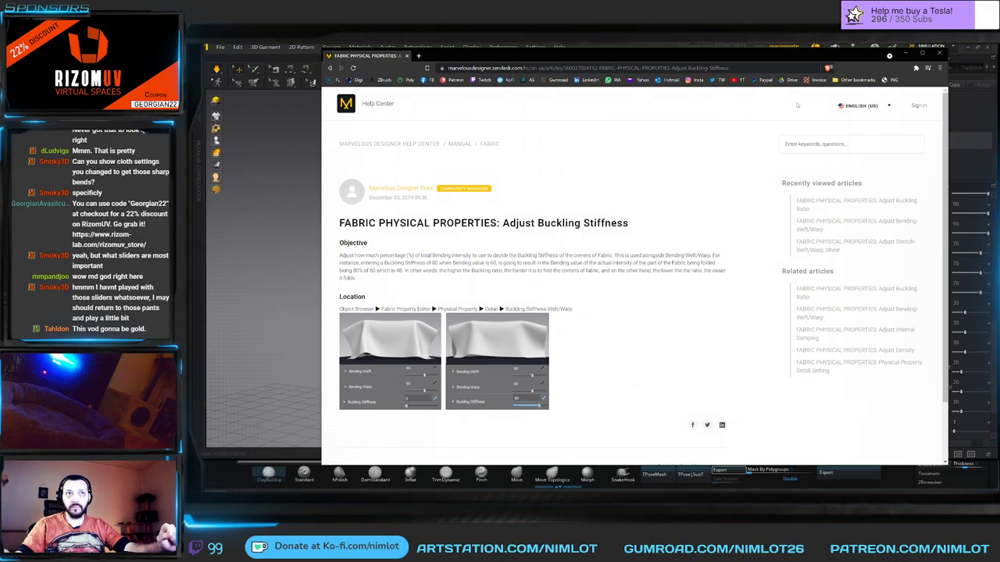
left_click(938, 57)
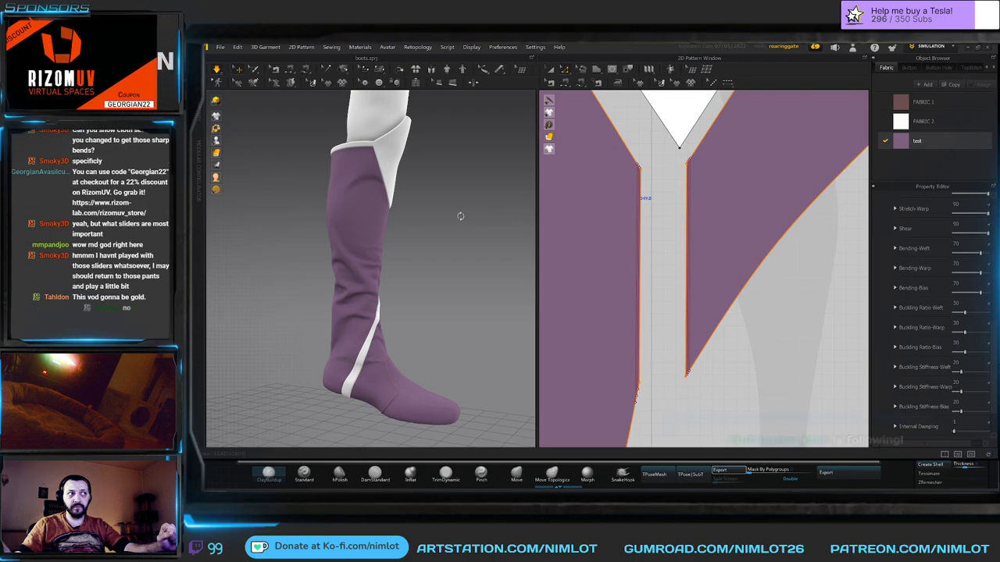
Pull the boot's shaft fabric during simulation, select the shaft panel, and examine the boot from the front and side.
scroll(456, 228, "down", 2)
right_click_drag(455, 228, 475, 220)
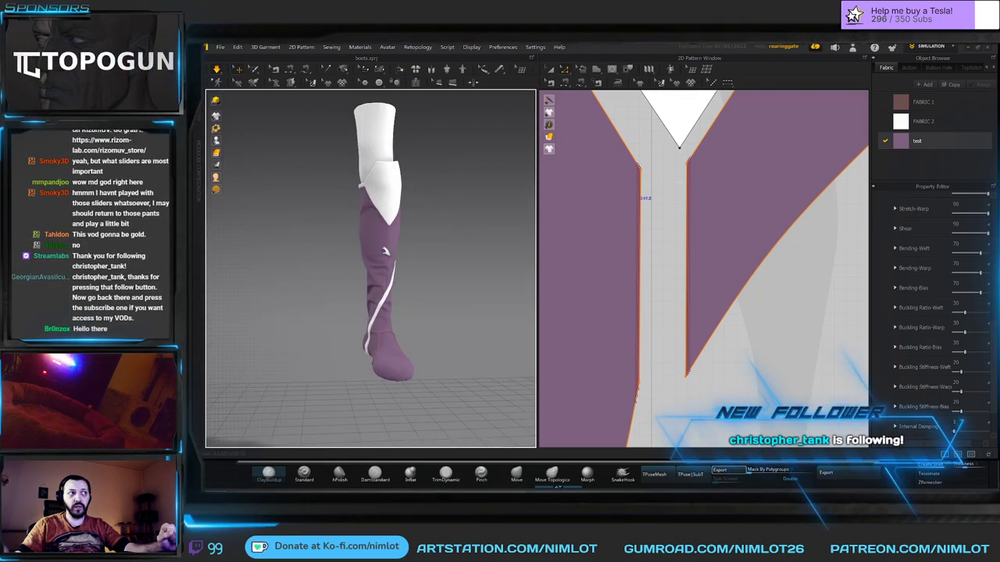
left_click_drag(380, 251, 343, 208)
left_click(353, 216)
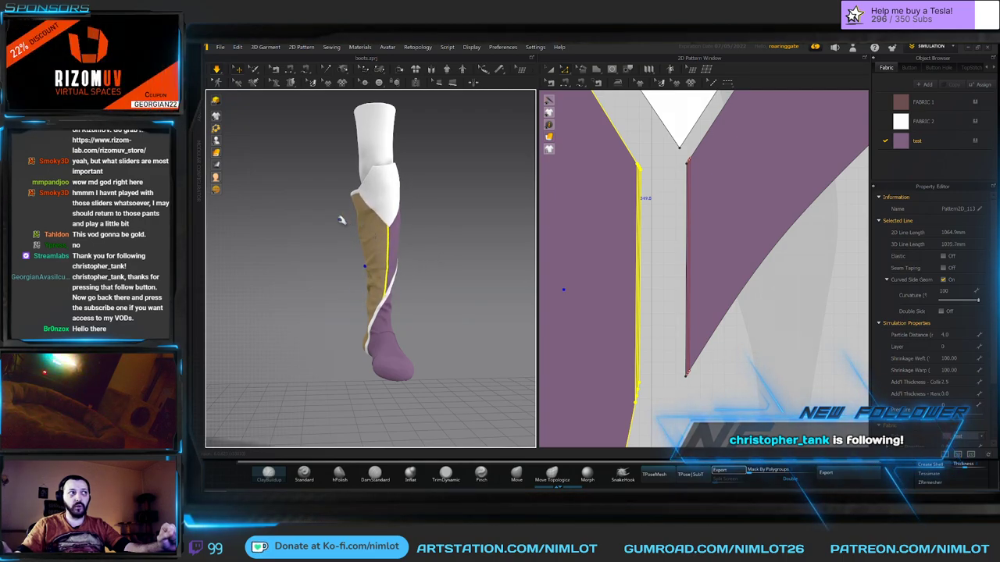
right_click_drag(443, 226, 416, 235)
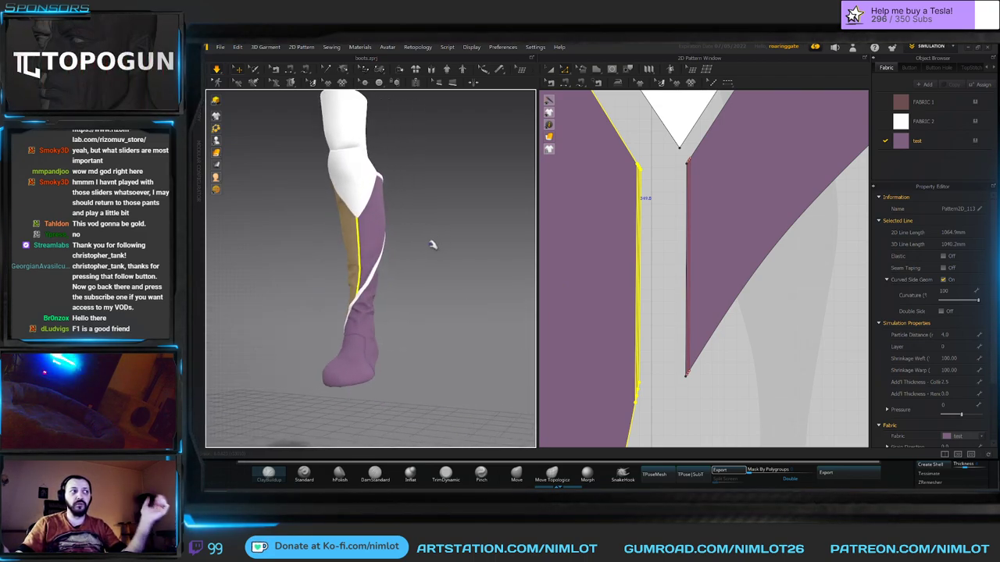
mouse_move(430, 245)
right_mouse_down()
mouse_move(398, 245)
mouse_move(441, 244)
right_mouse_up()
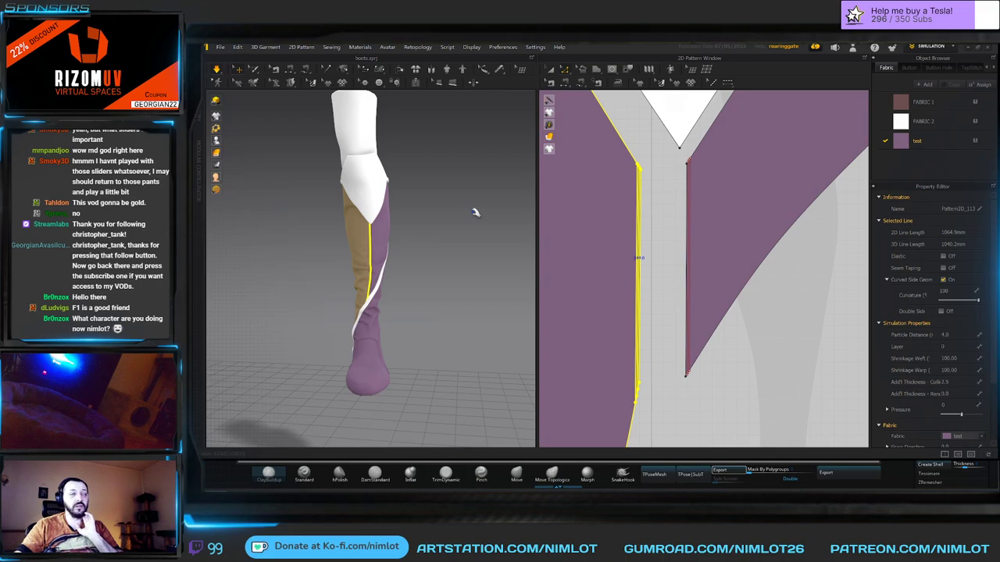
right_click_drag(464, 223, 461, 228)
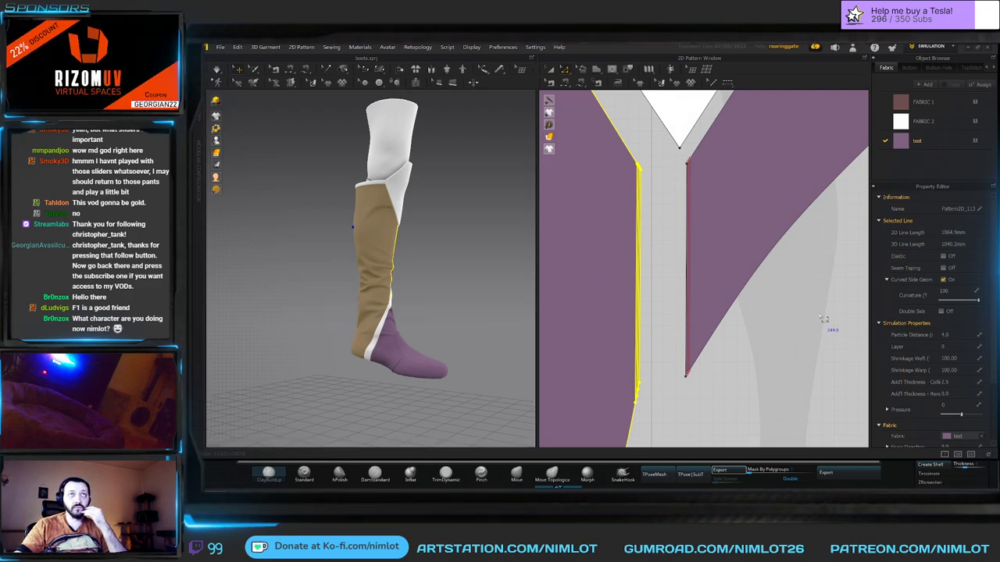
Switch to ZBrush, select the boots subtool Merged_test6, and examine the folds up close and on the whole pair.
key("alt+Tab")
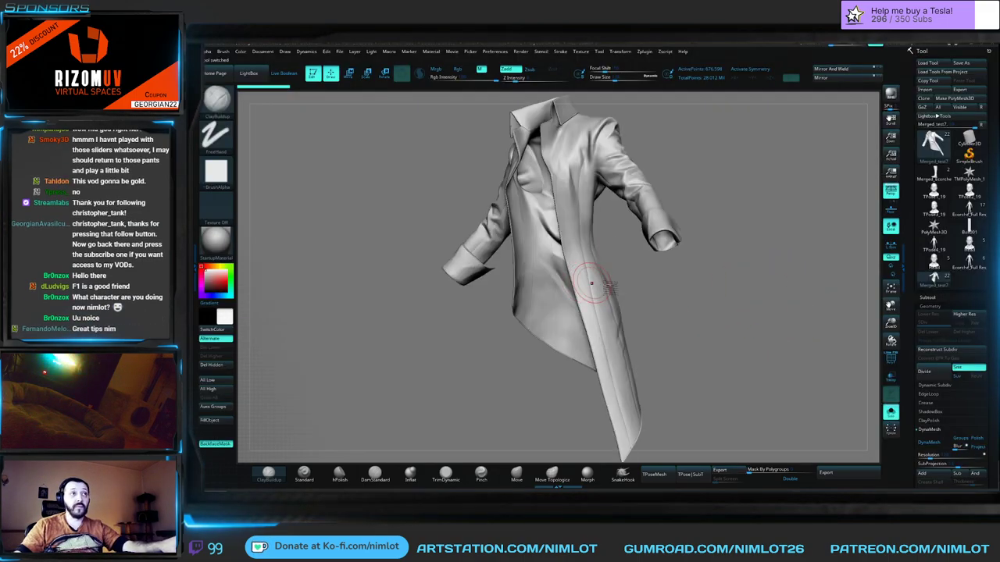
left_click_drag(698, 297, 719, 301, "shift")
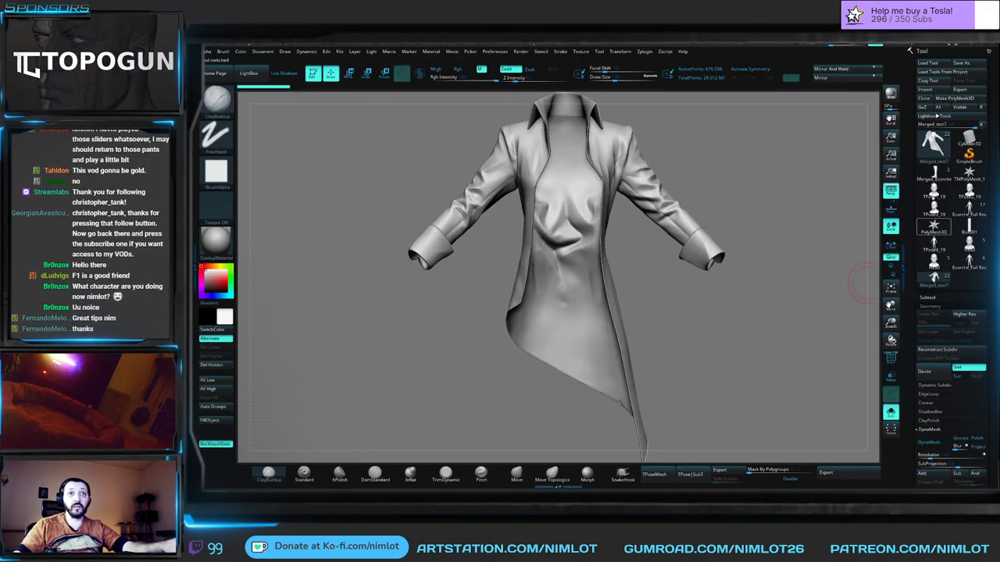
left_click(927, 298)
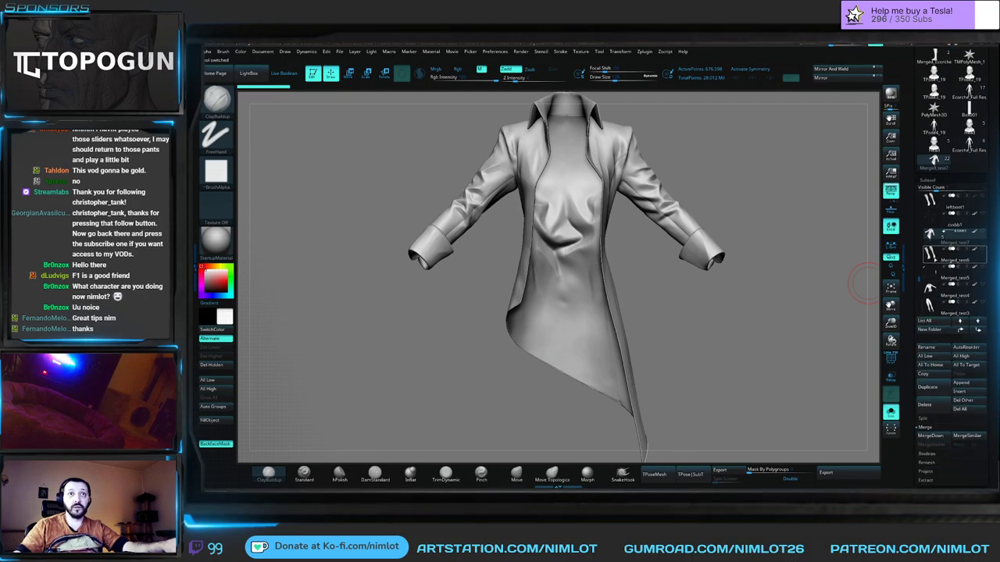
key("Down")
left_click_drag(757, 278, 739, 311)
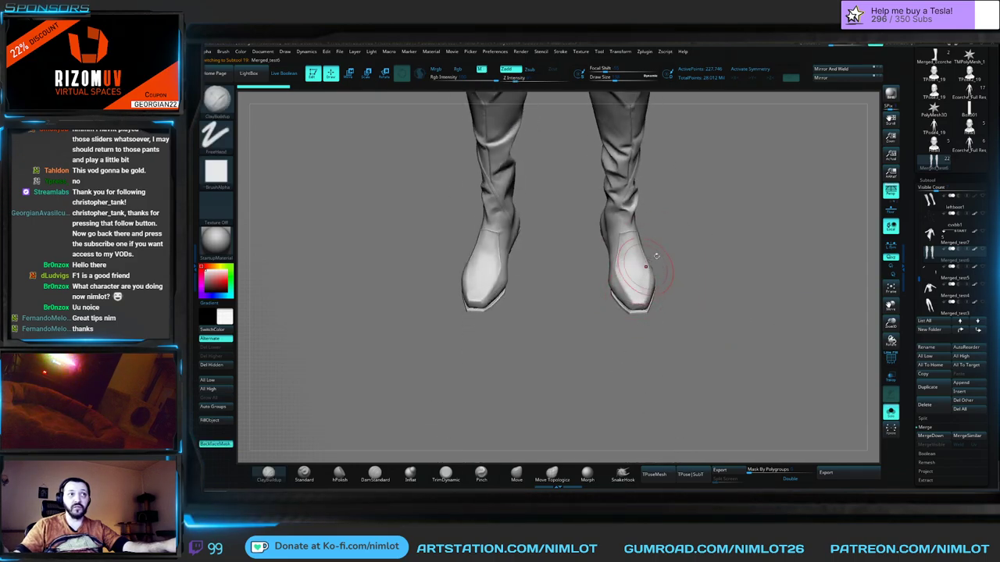
left_click_drag(721, 278, 761, 214)
left_click_drag(694, 344, 753, 381)
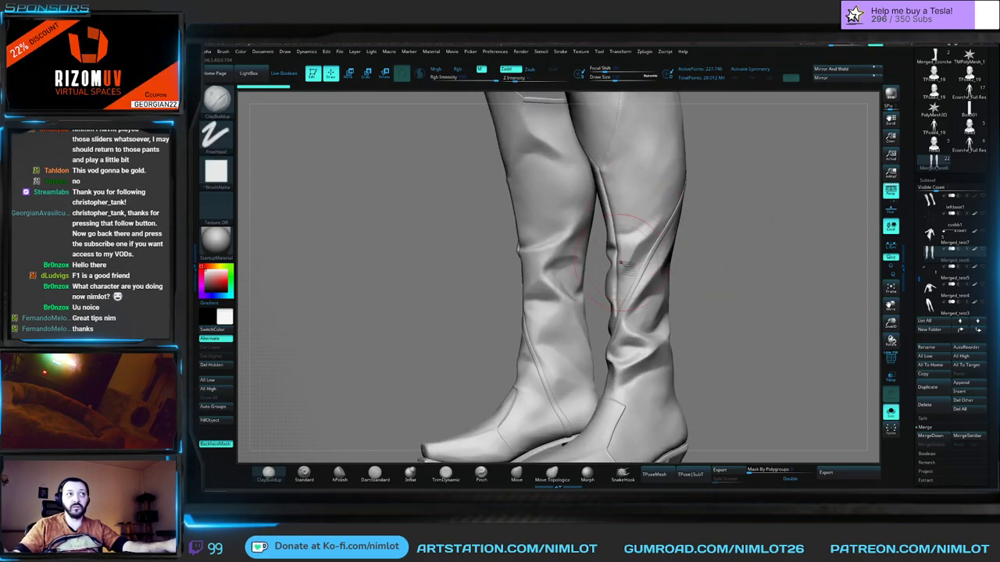
left_click_drag(771, 262, 691, 264)
key("f")
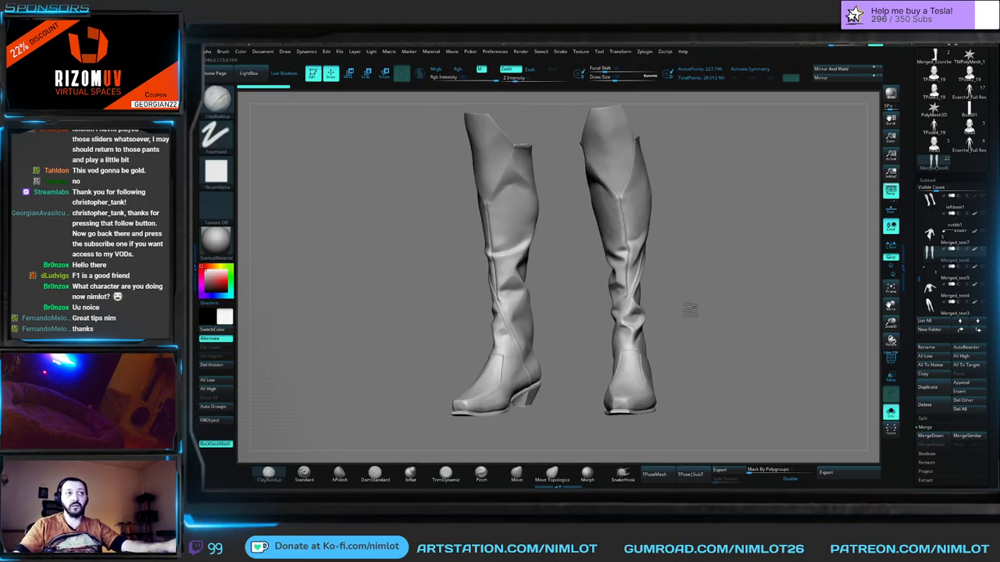